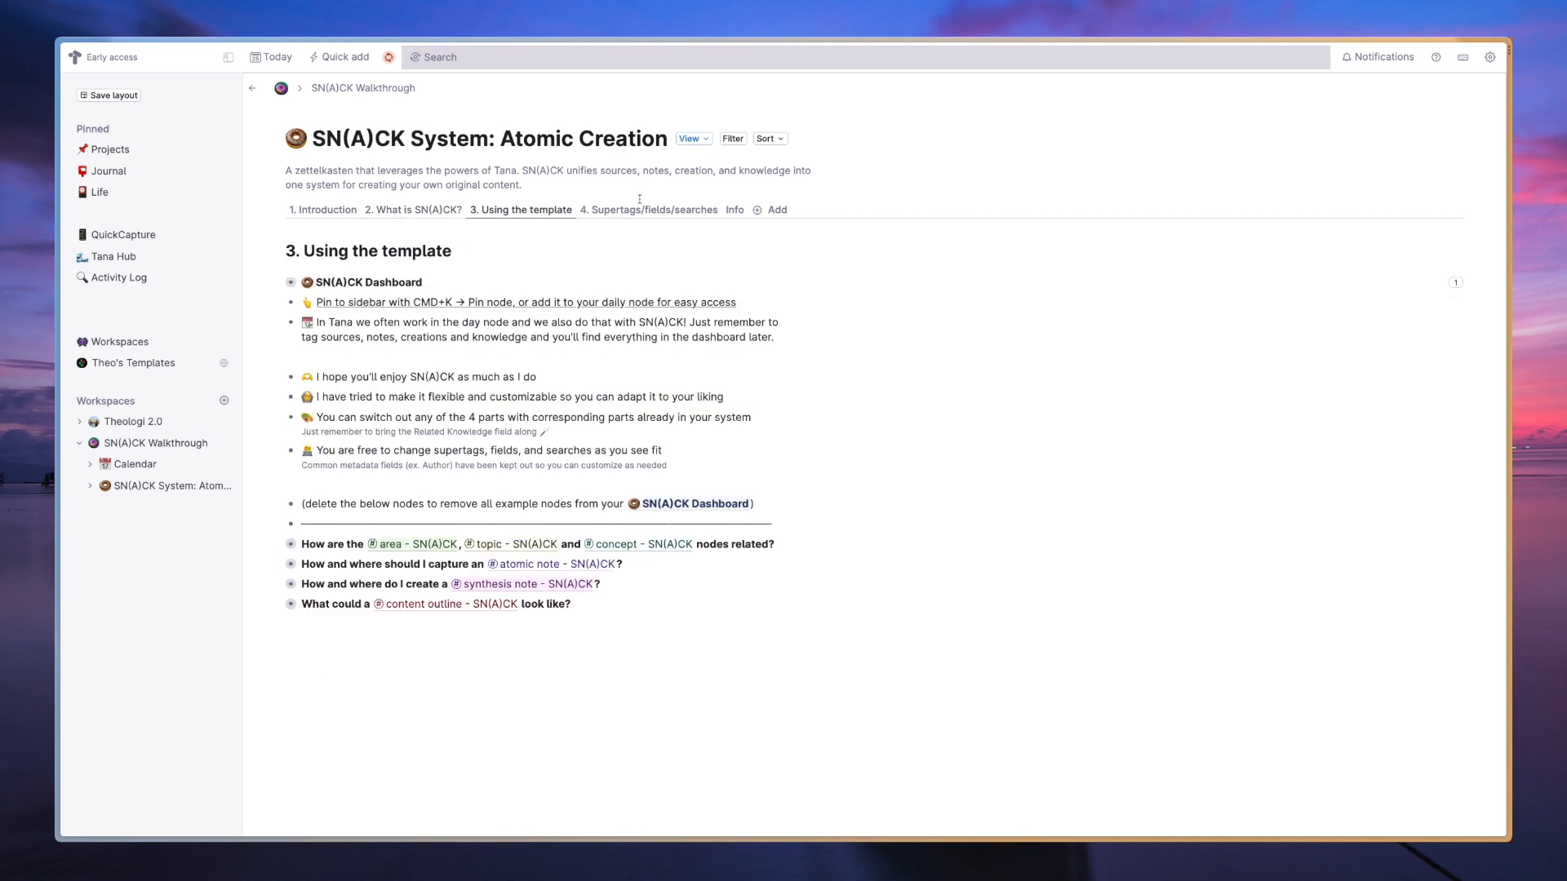
Review the Supertags/fields/searches and Info sections of the SN(A)CK System template.
{"action": "left_click", "coordinate": [642, 211]}
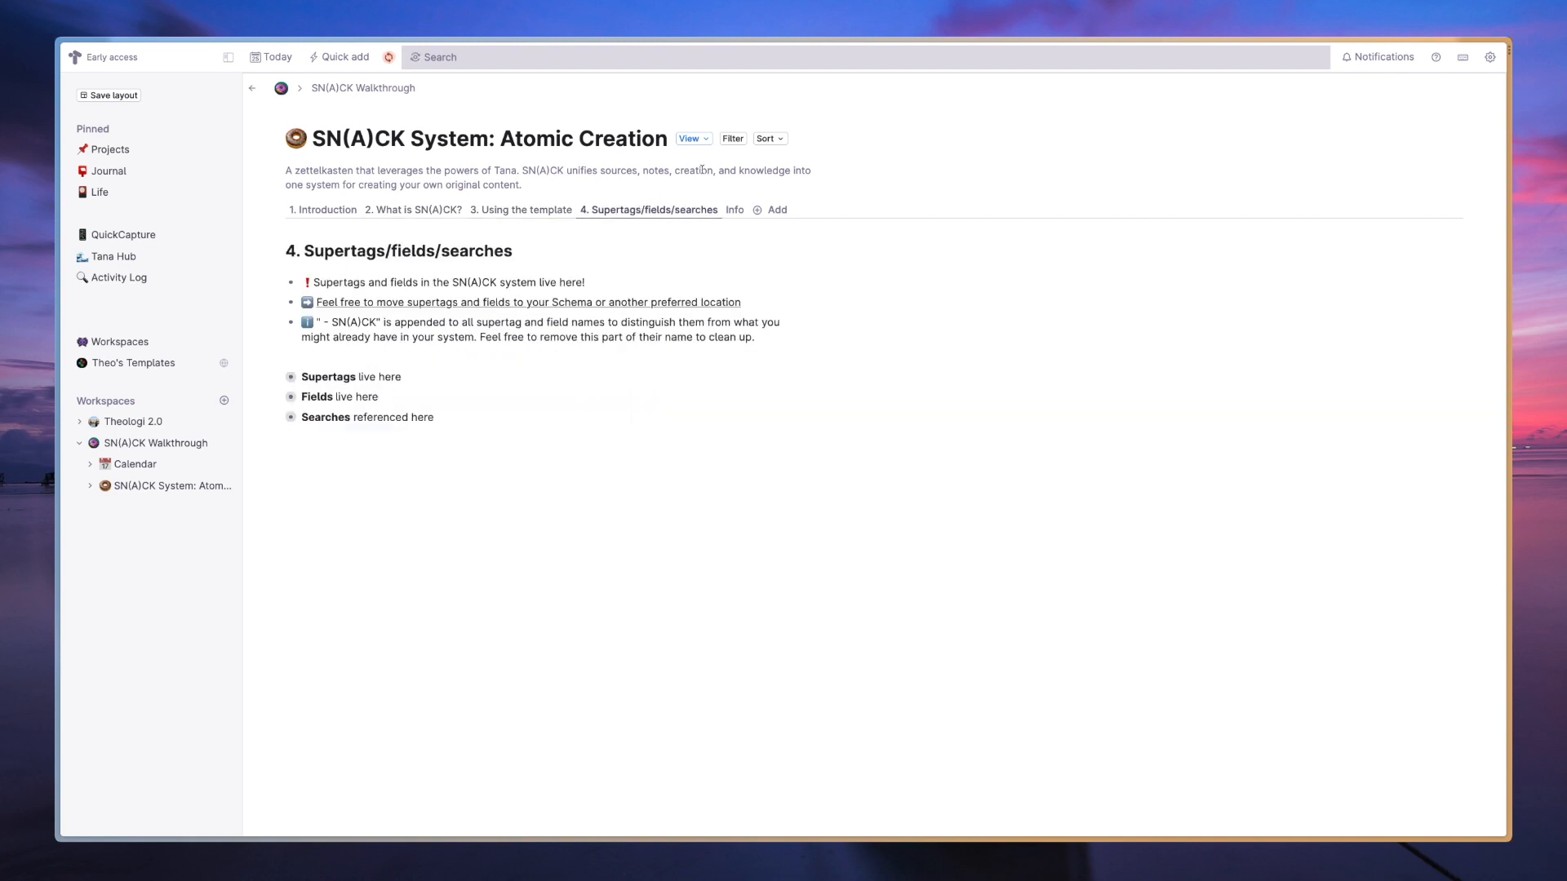
{"action": "left_click", "coordinate": [735, 211]}
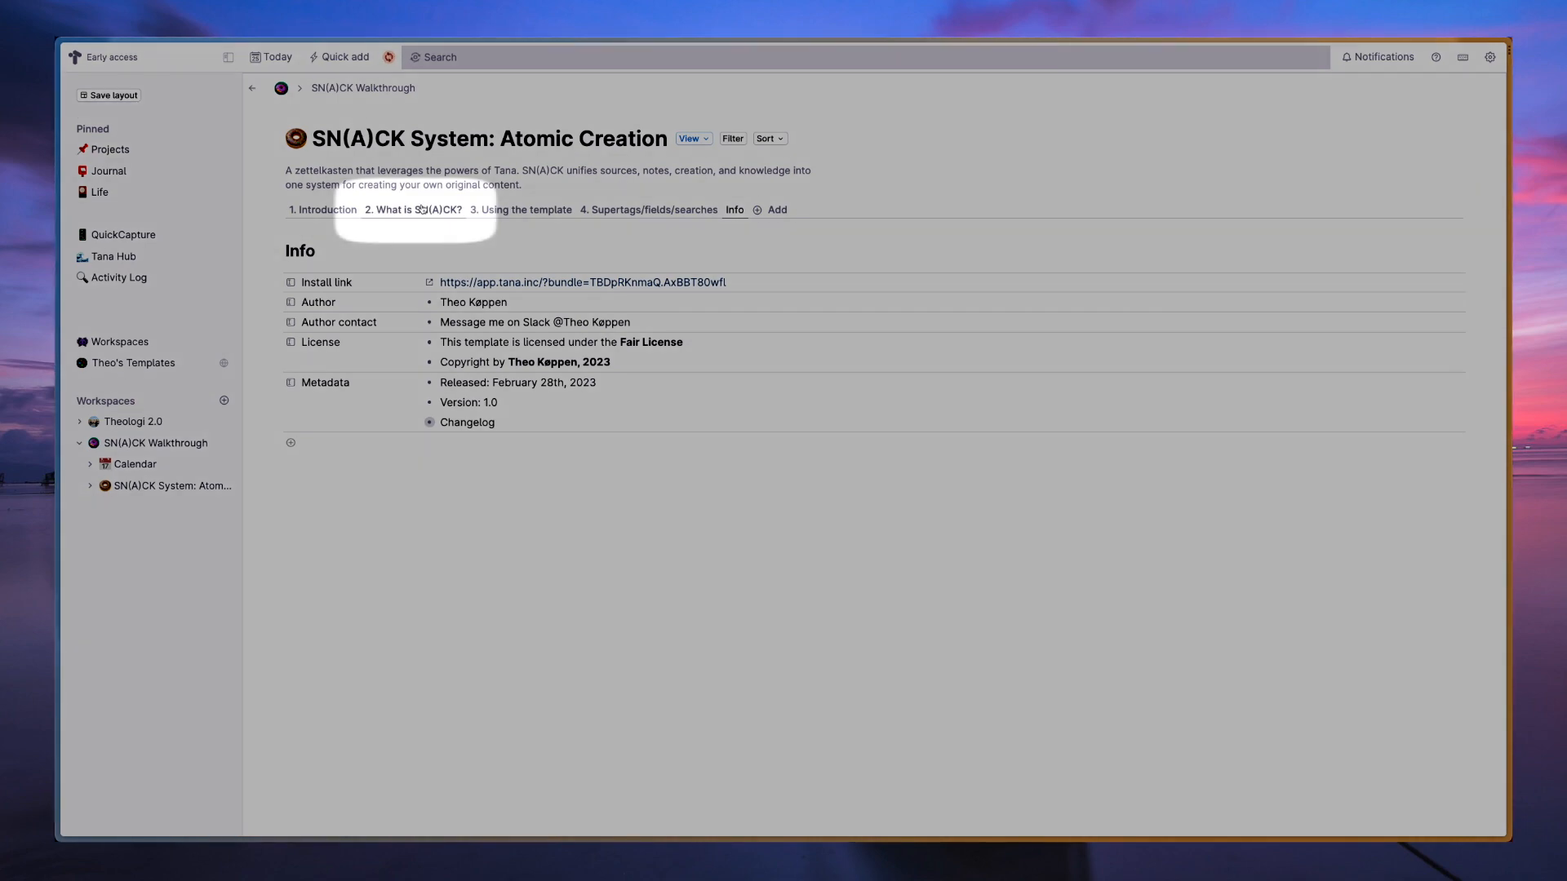
Examine the supertag hierarchy under What is SN(A)CK?, going through the Sources, Notes, Creation and Knowledge groups and their nested tags.
{"action": "left_click", "coordinate": [422, 217]}
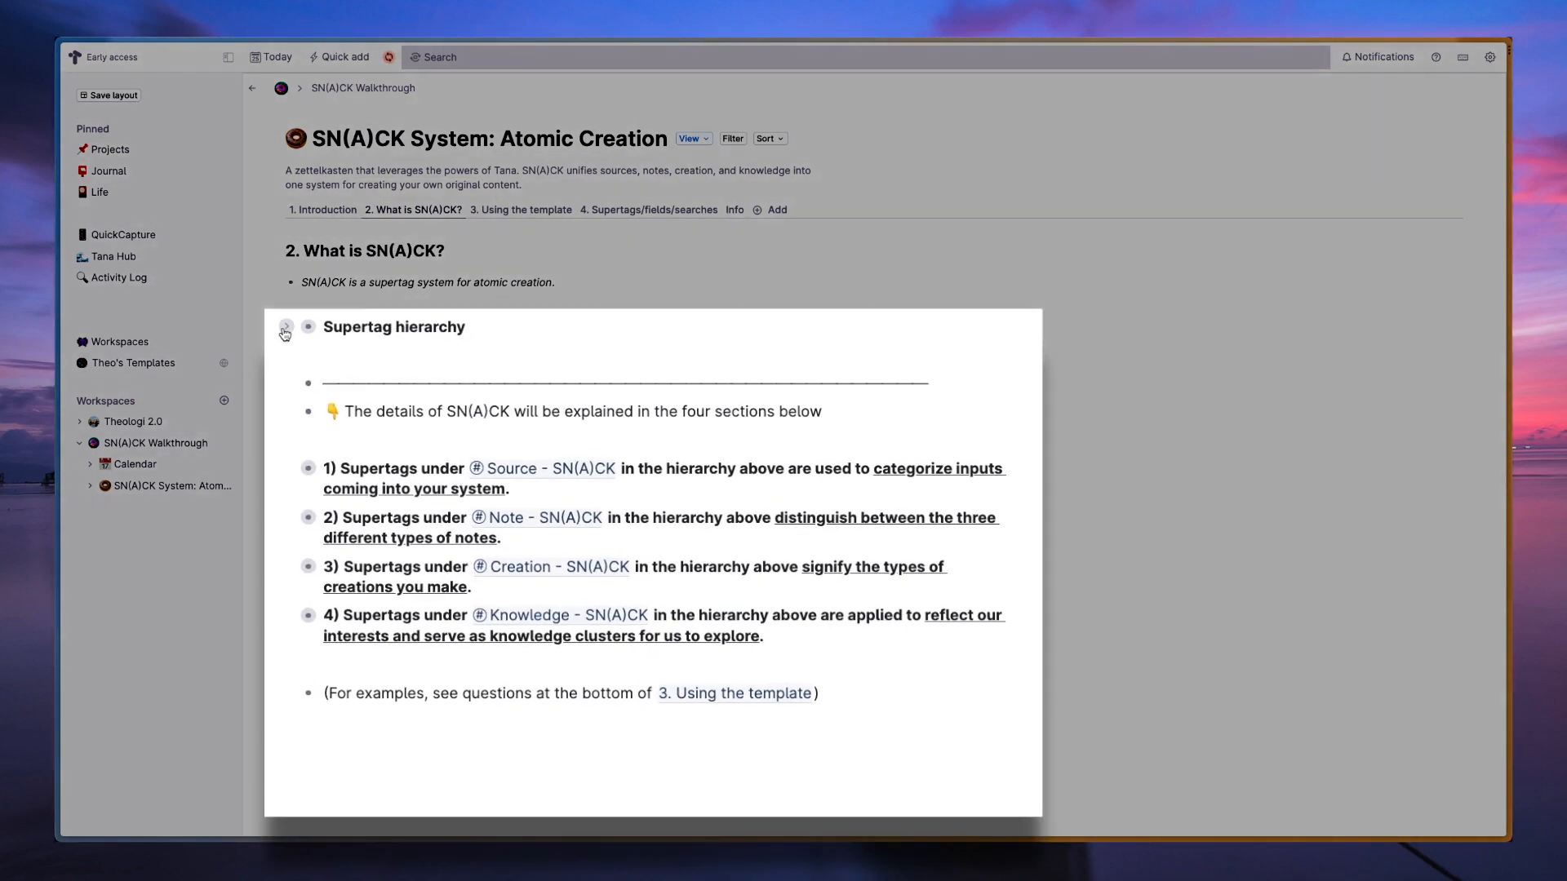
{"action": "left_click", "coordinate": [274, 423]}
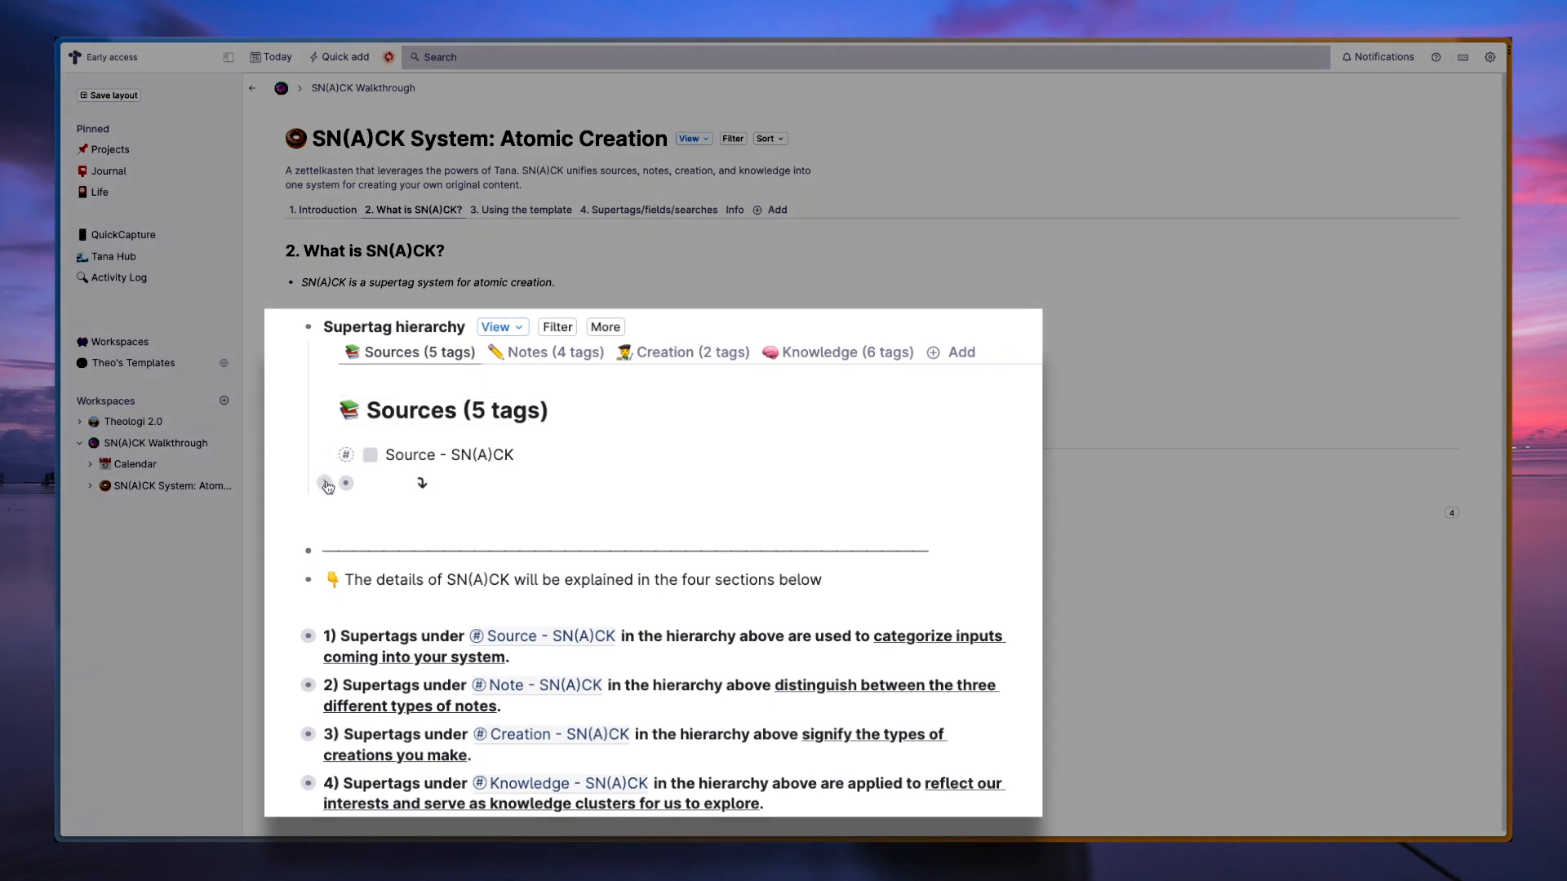
{"action": "left_click", "coordinate": [325, 484]}
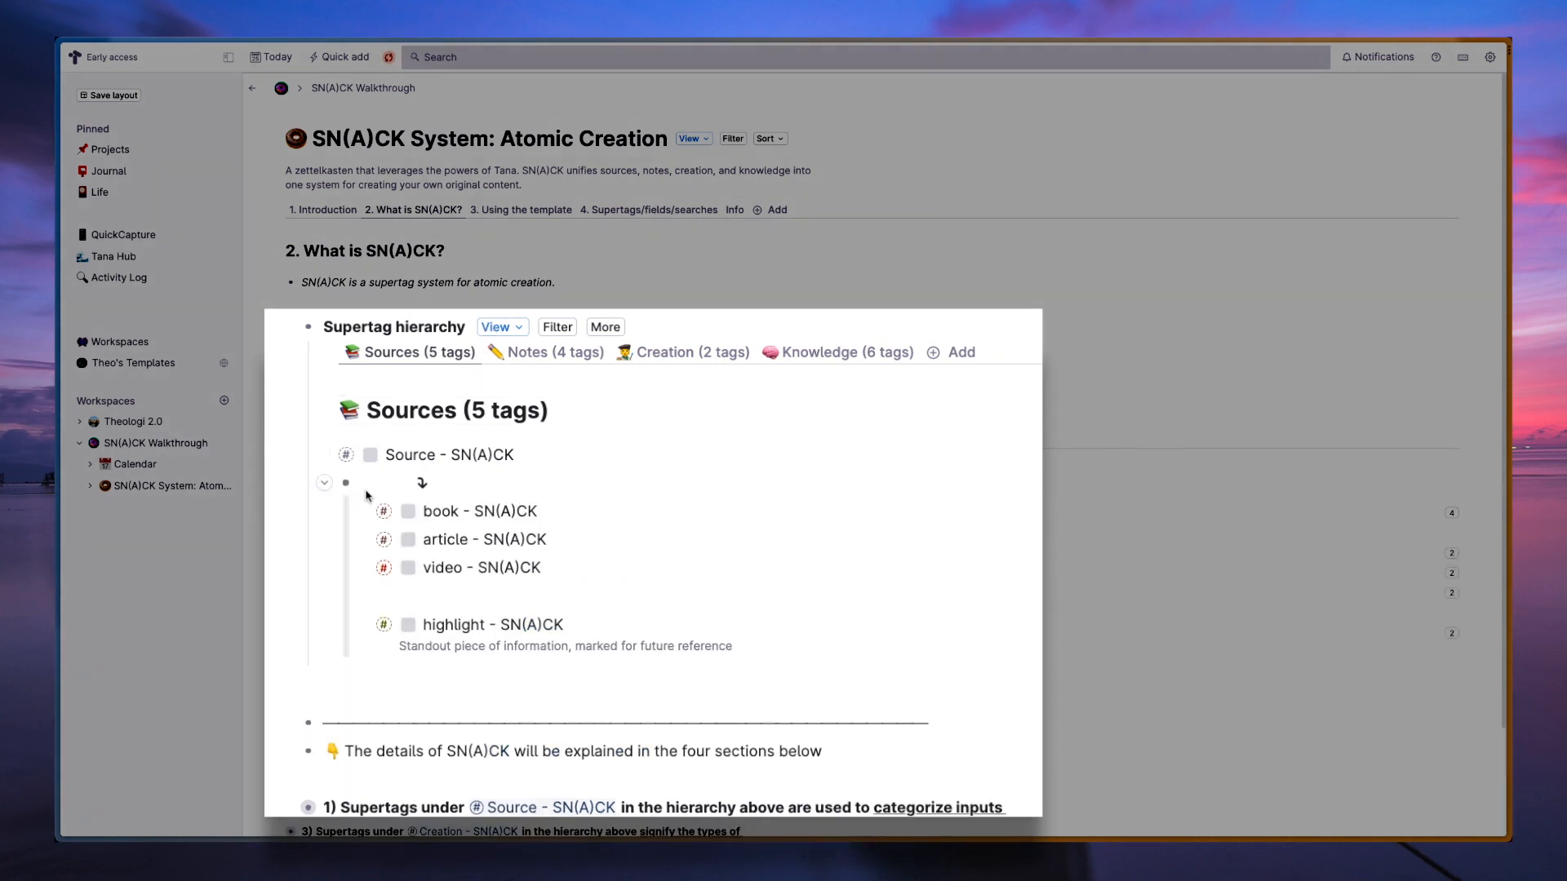
{"action": "left_click", "coordinate": [527, 355]}
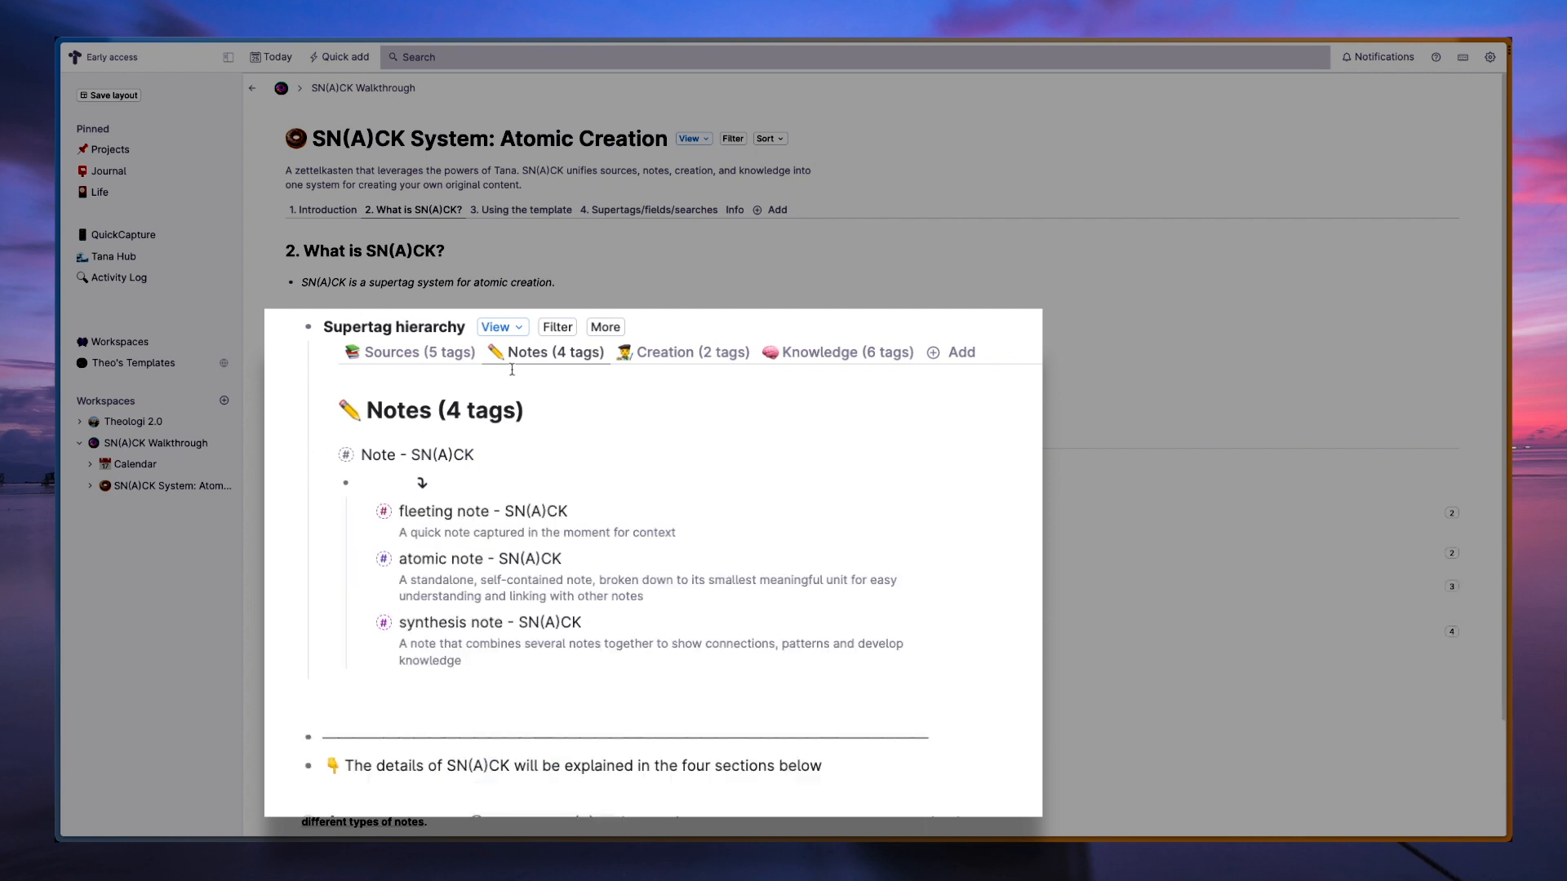
{"action": "left_click", "coordinate": [651, 357]}
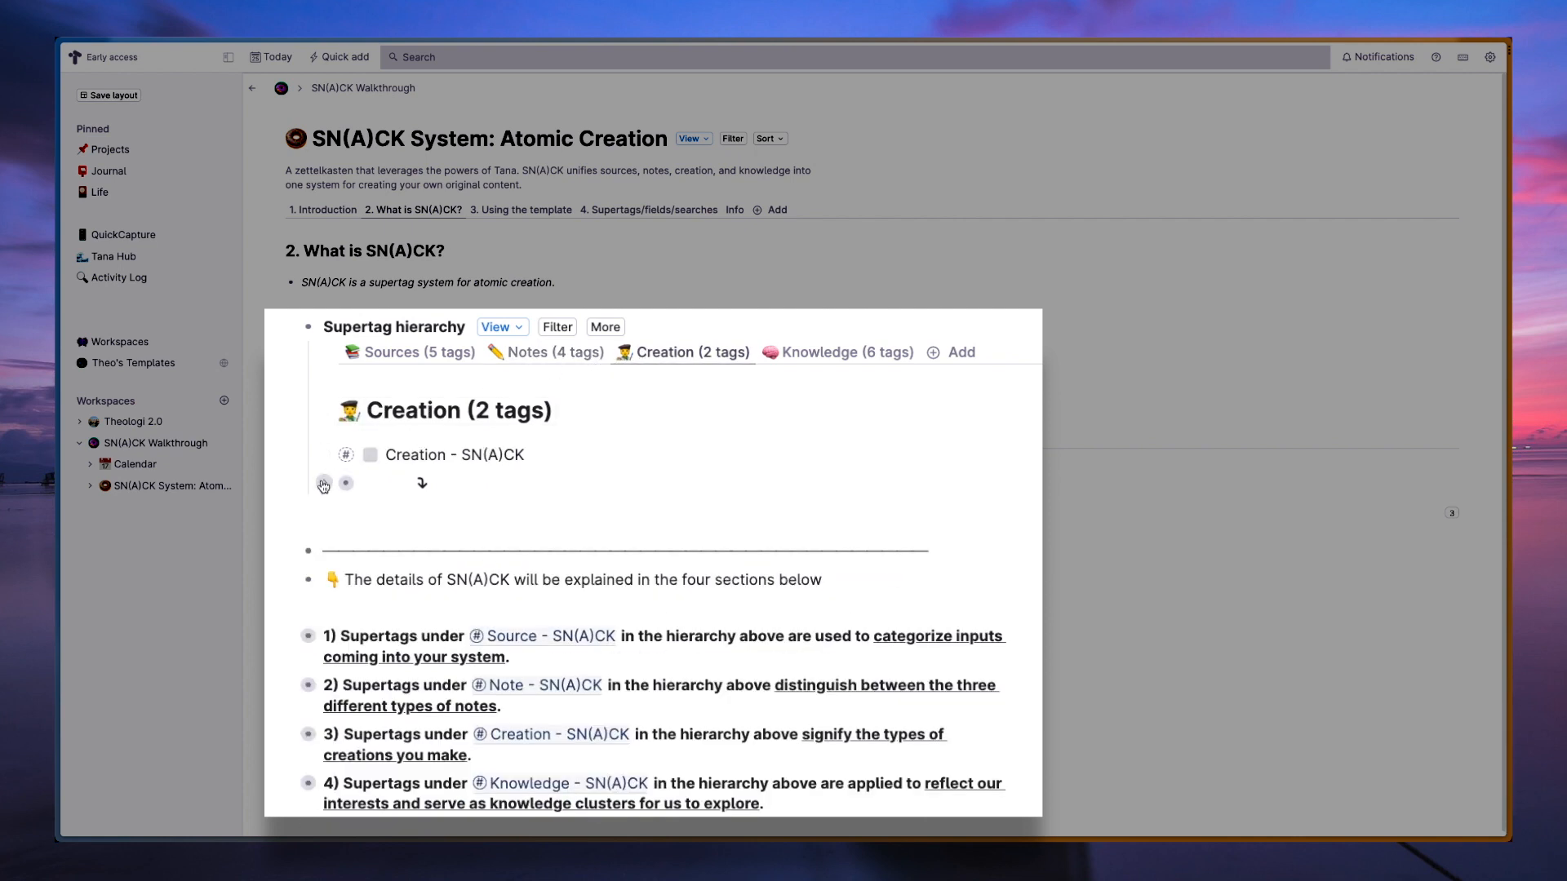
{"action": "left_click", "coordinate": [833, 354]}
{"action": "left_click", "coordinate": [326, 486]}
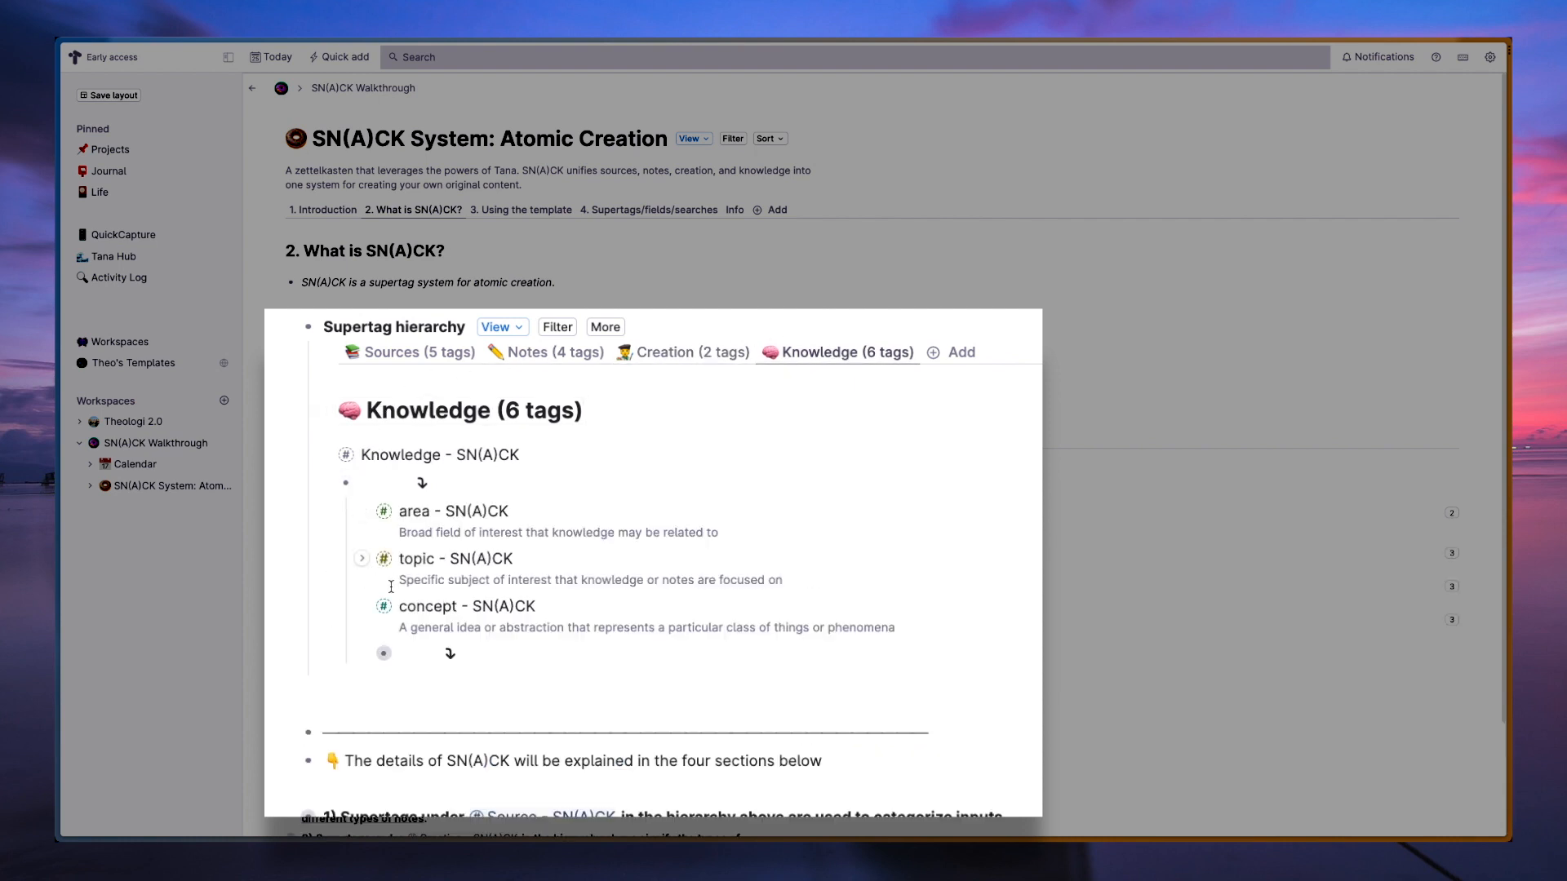
{"action": "left_click", "coordinate": [364, 653]}
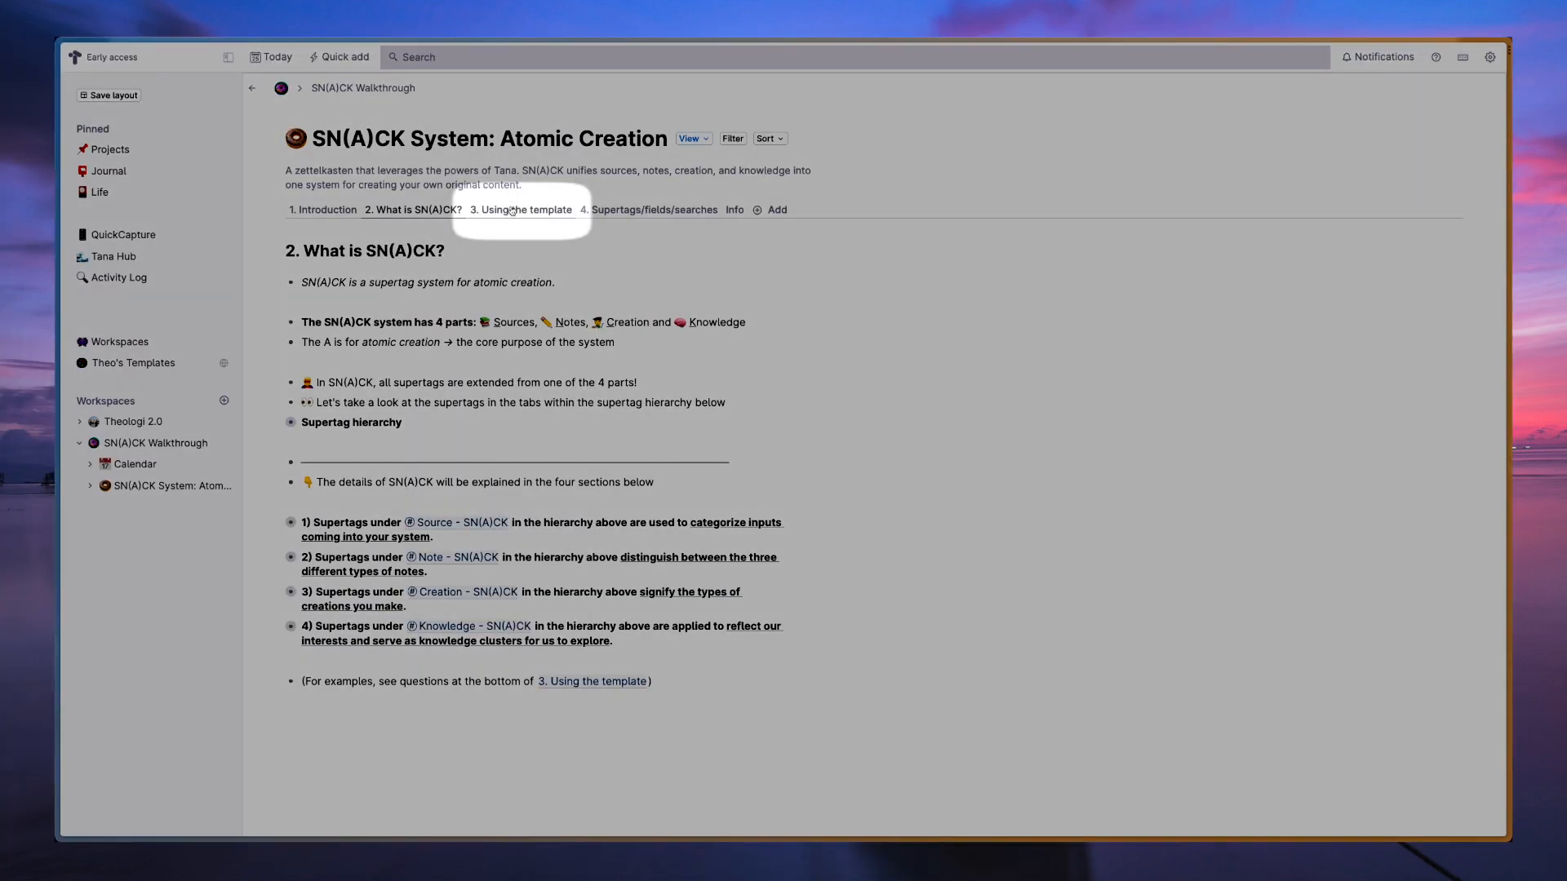
Pin the SN(A)CK Dashboard node found in the Using the template section.
{"action": "left_click", "coordinate": [512, 210]}
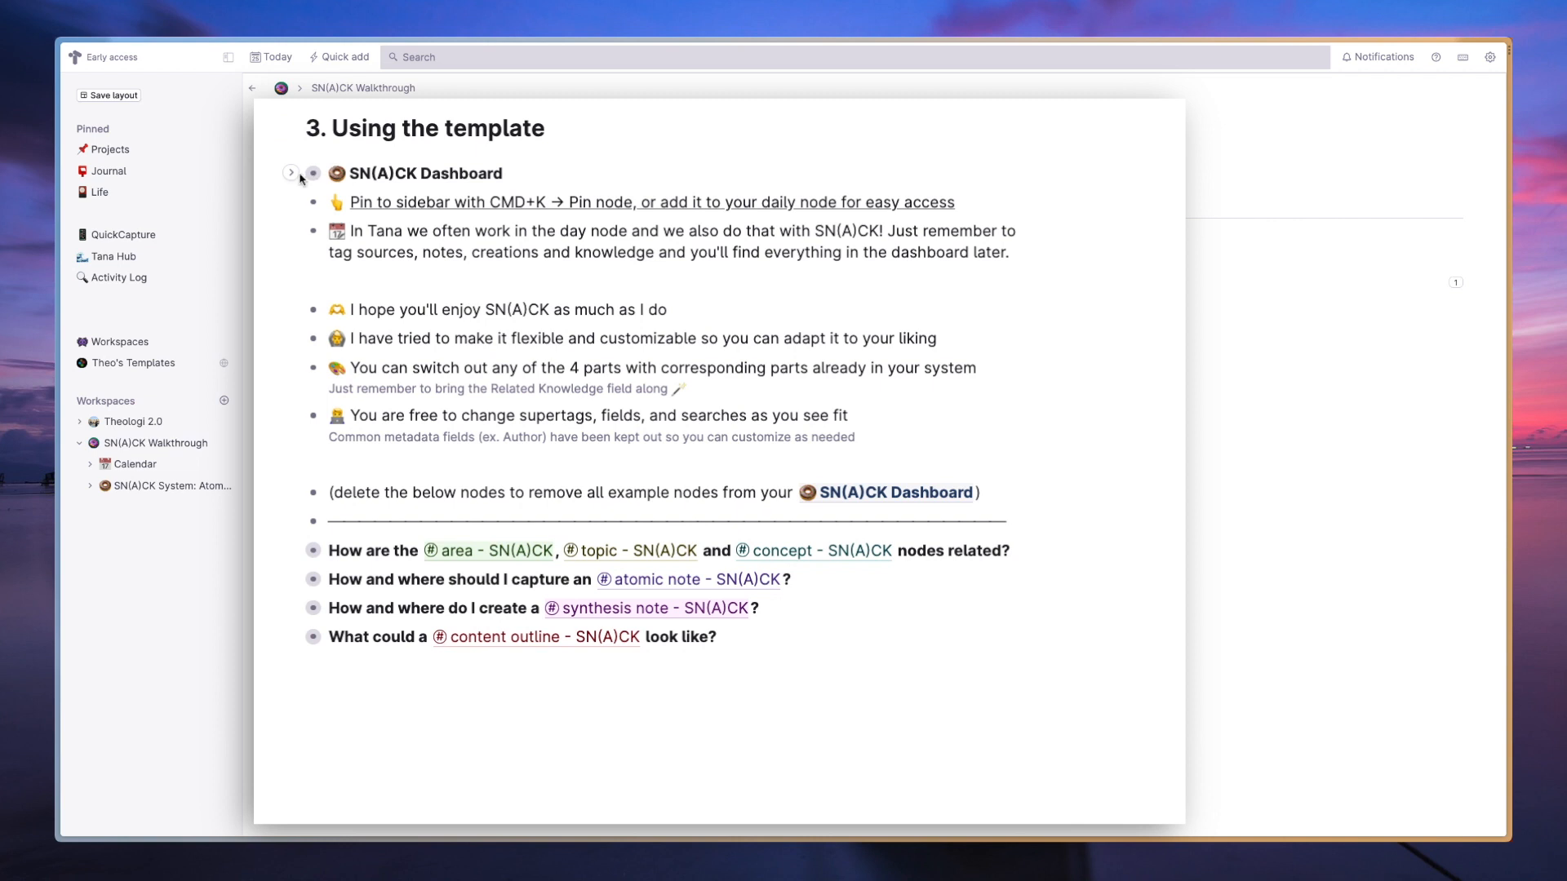
{"action": "left_click", "coordinate": [291, 173]}
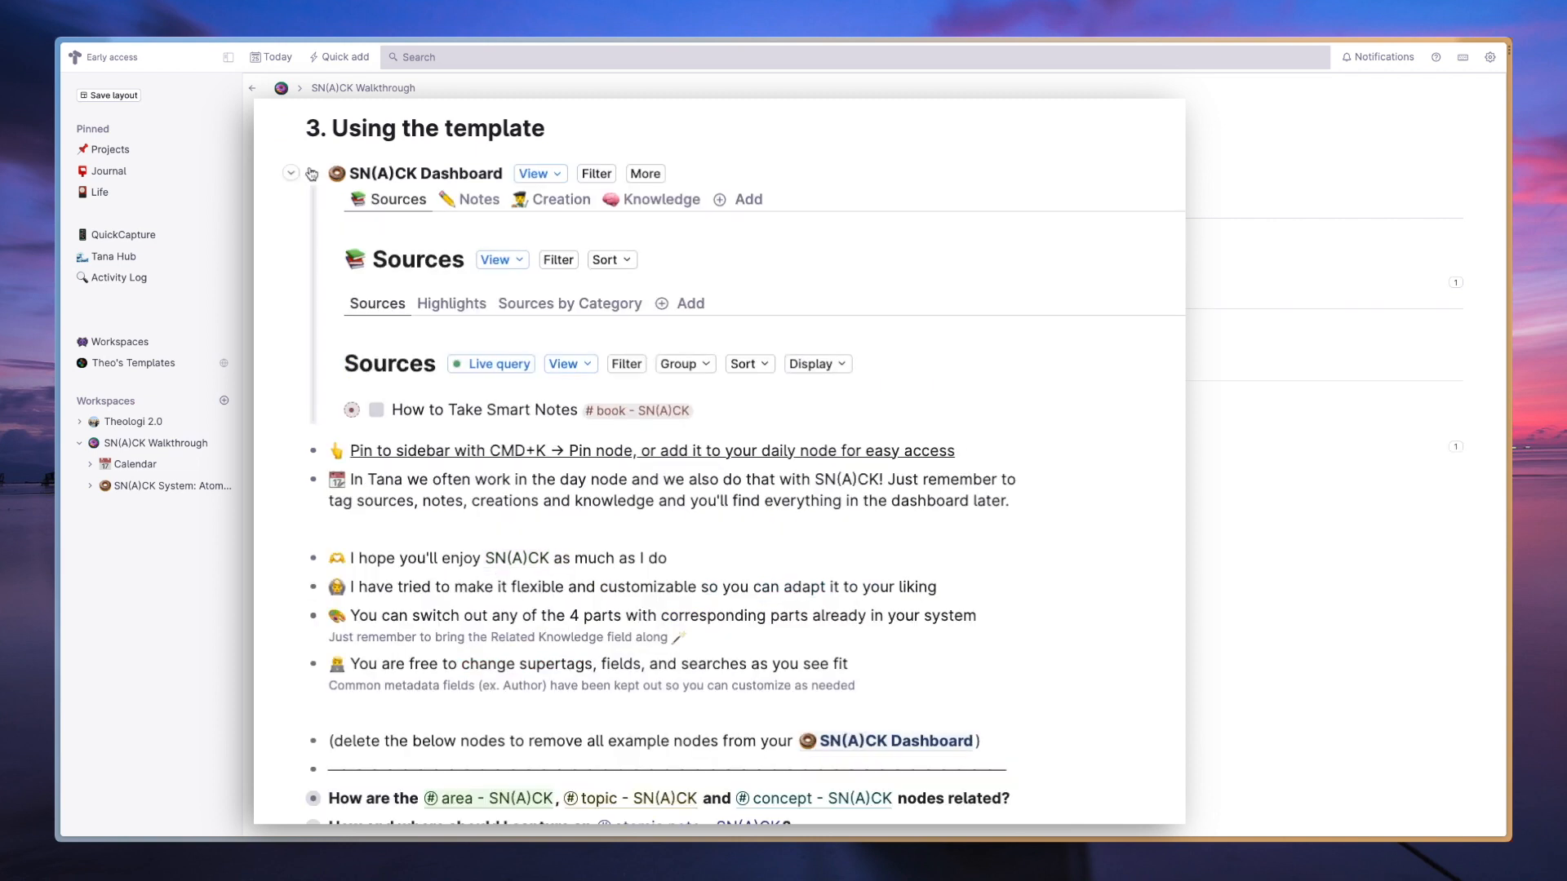
{"action": "left_click", "coordinate": [301, 173]}
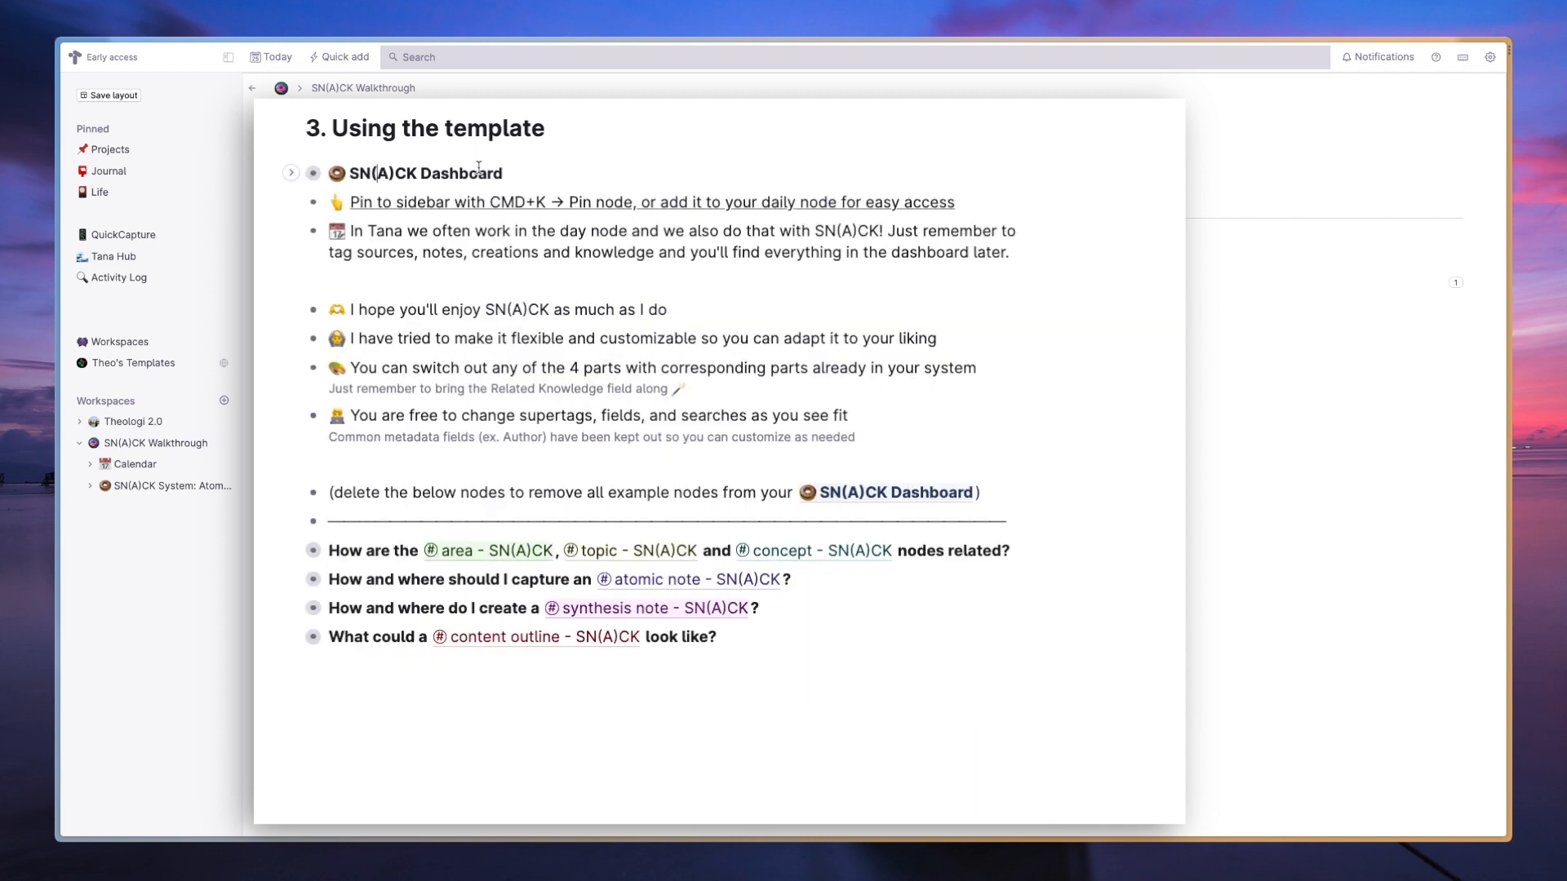
{"action": "key", "text": "super+k"}
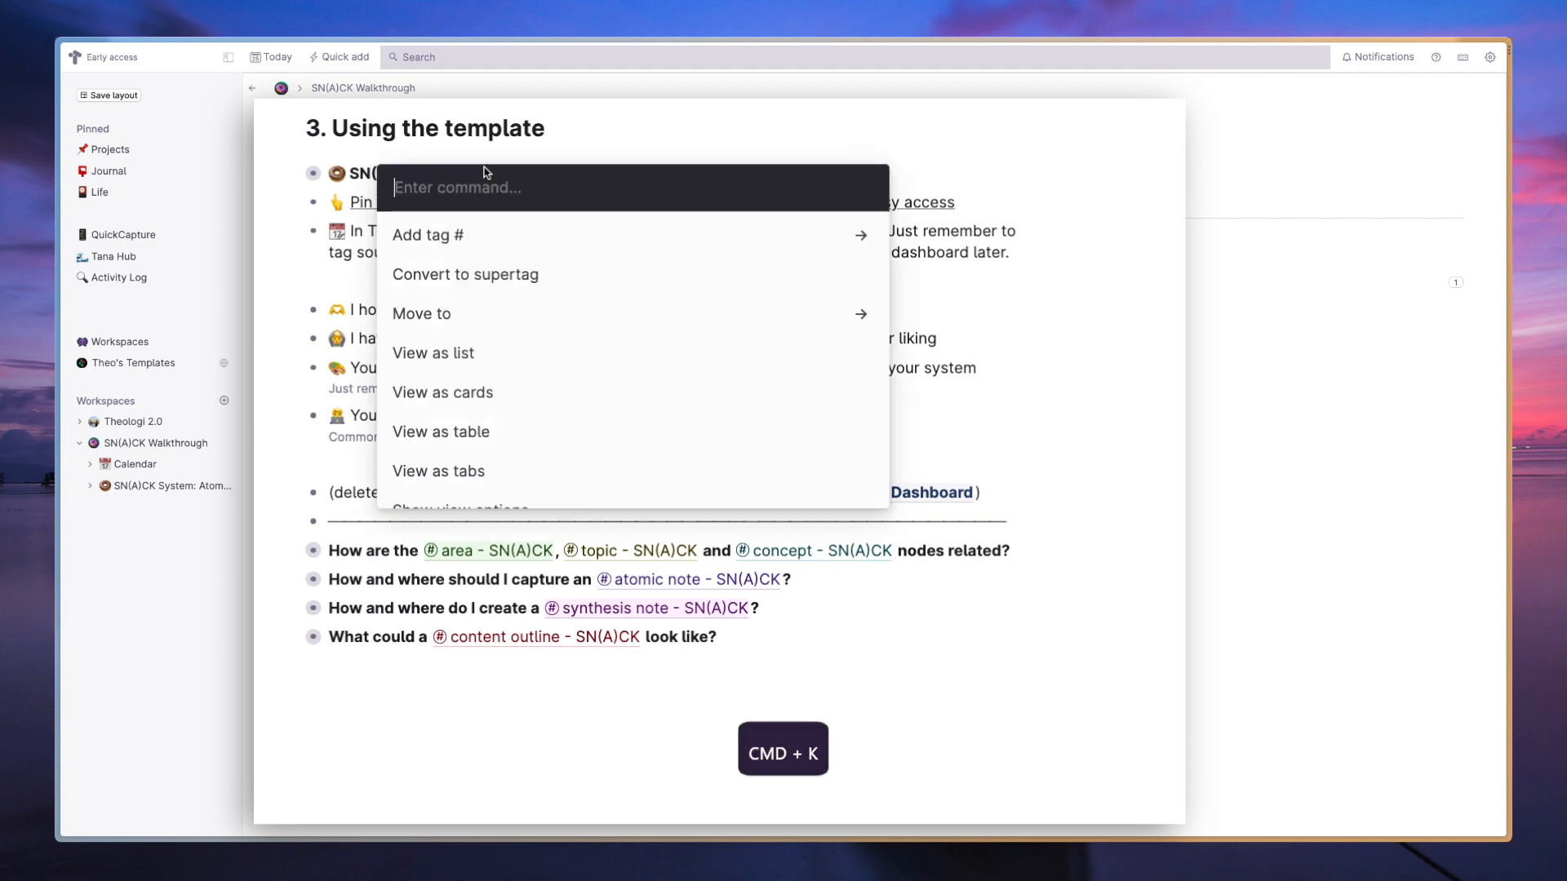
{"action": "type", "text": "pin"}
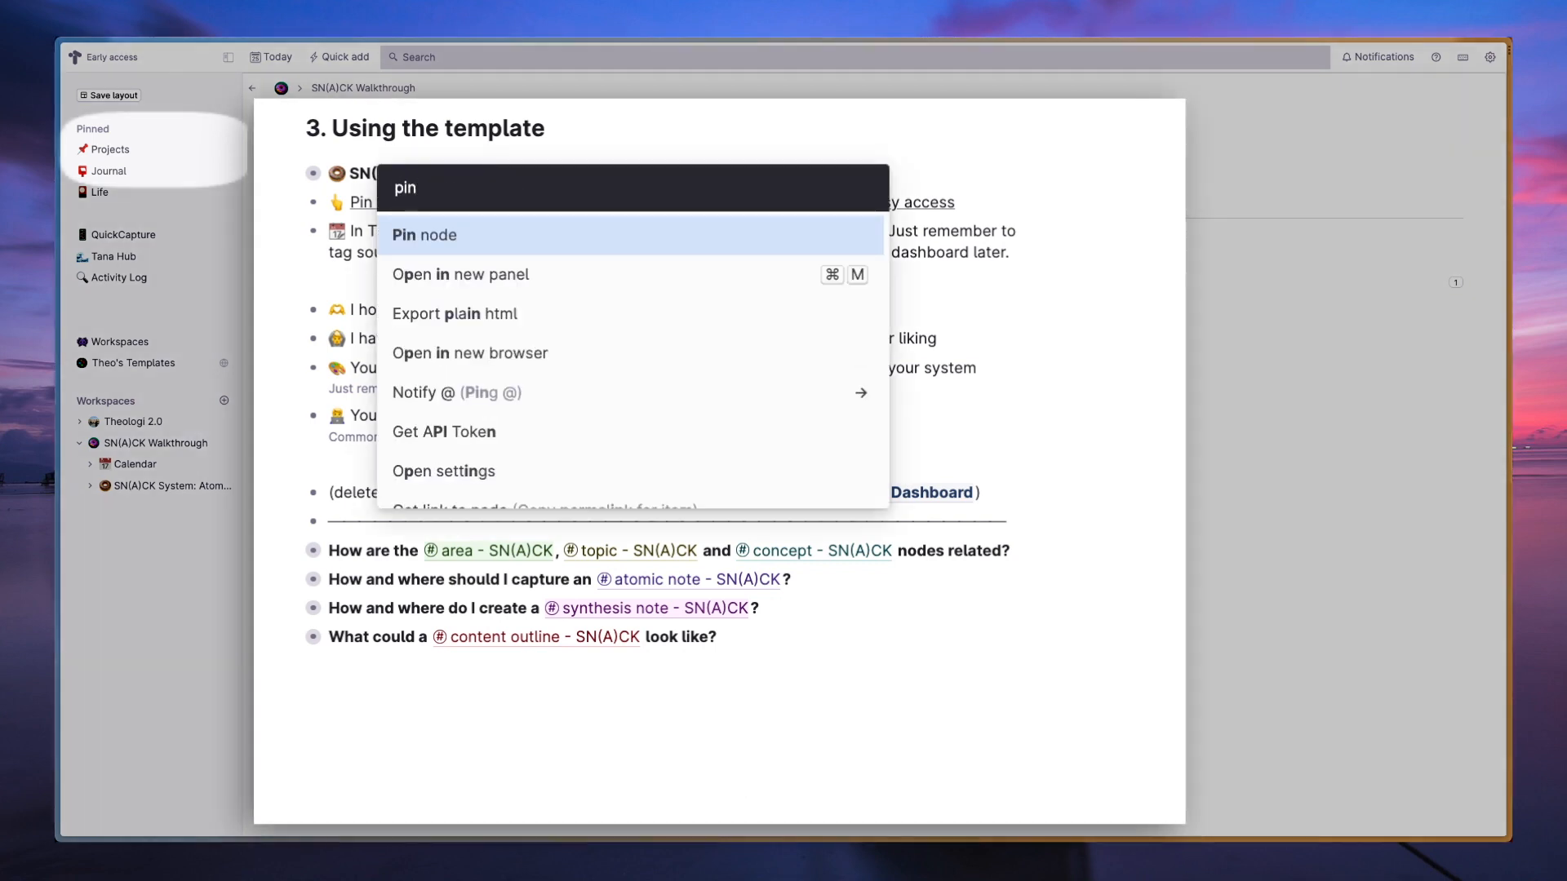
{"action": "key", "text": "Return"}
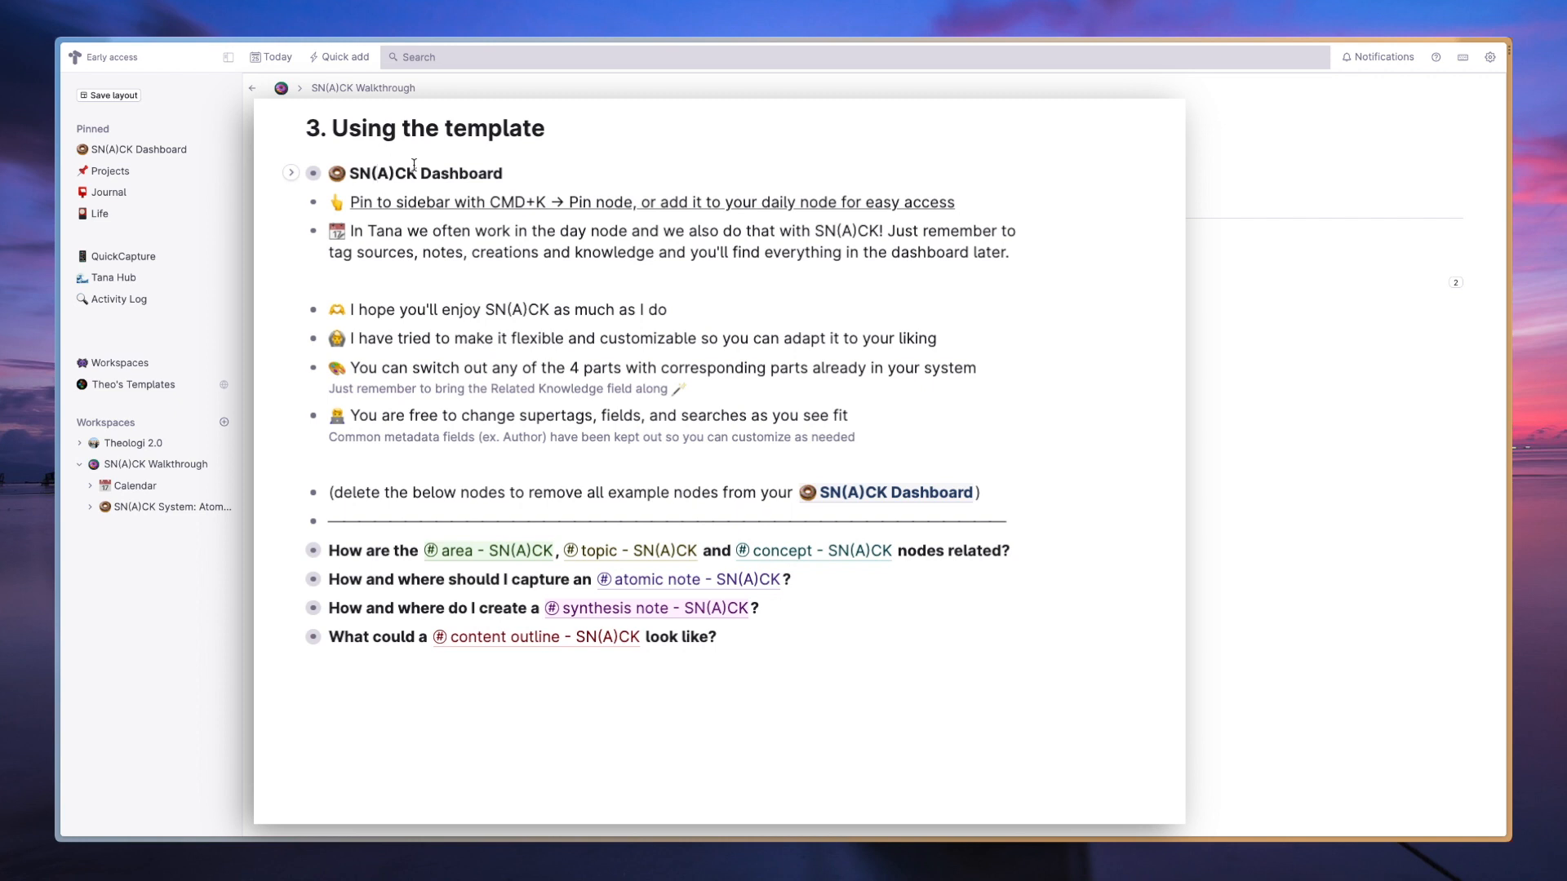
Copy the SN(A)CK Dashboard node and paste it as a reference into the template of the day supertag.
{"action": "key", "text": "super+c"}
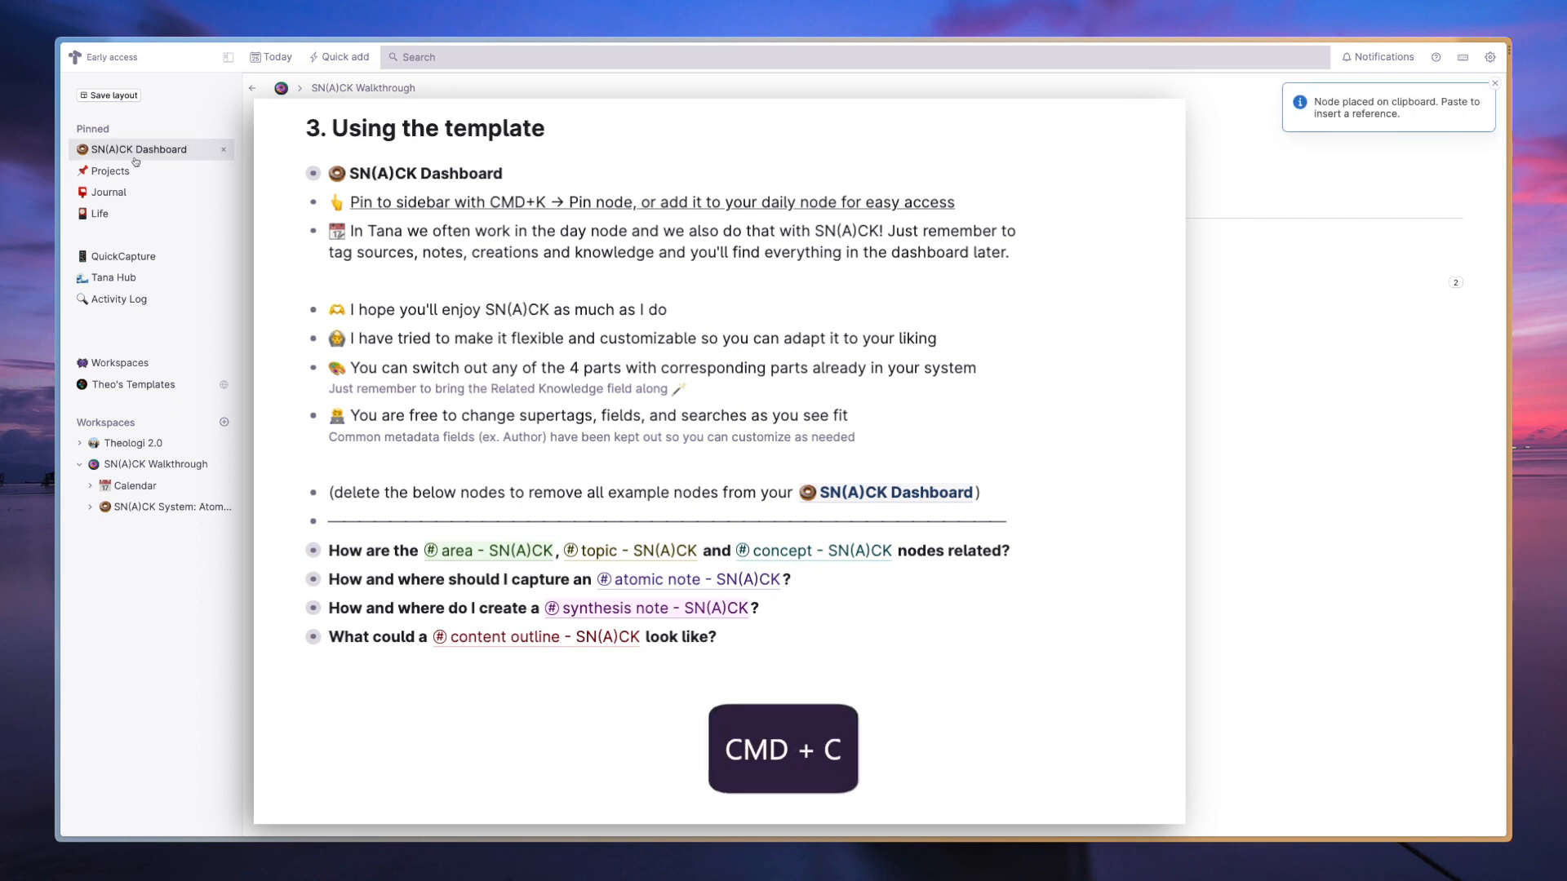
{"action": "left_click", "coordinate": [137, 490]}
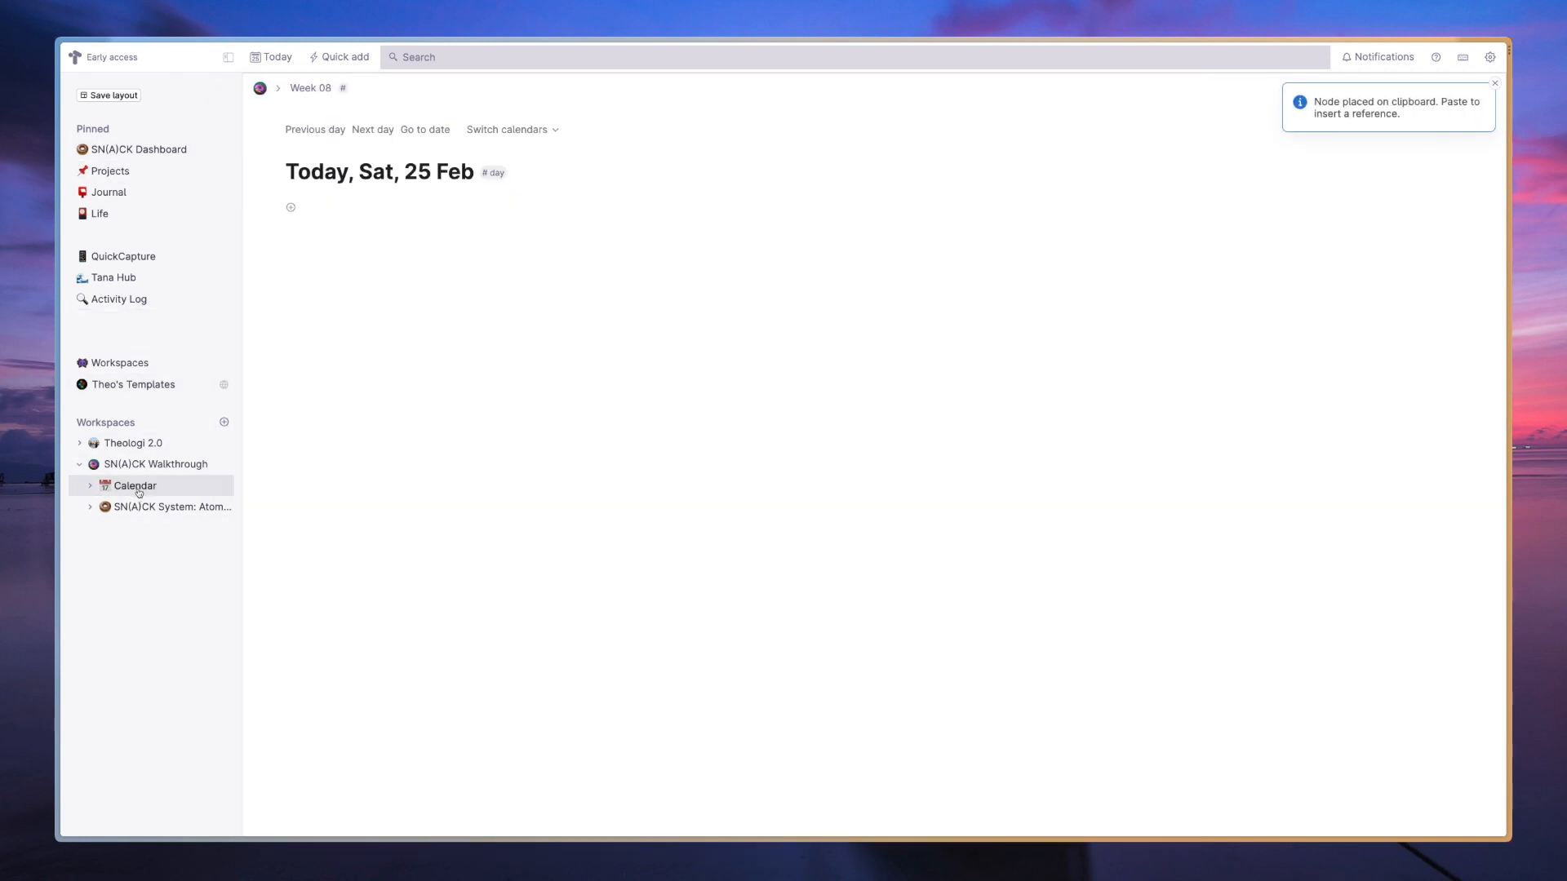
{"action": "mouse_move", "coordinate": [498, 177]}
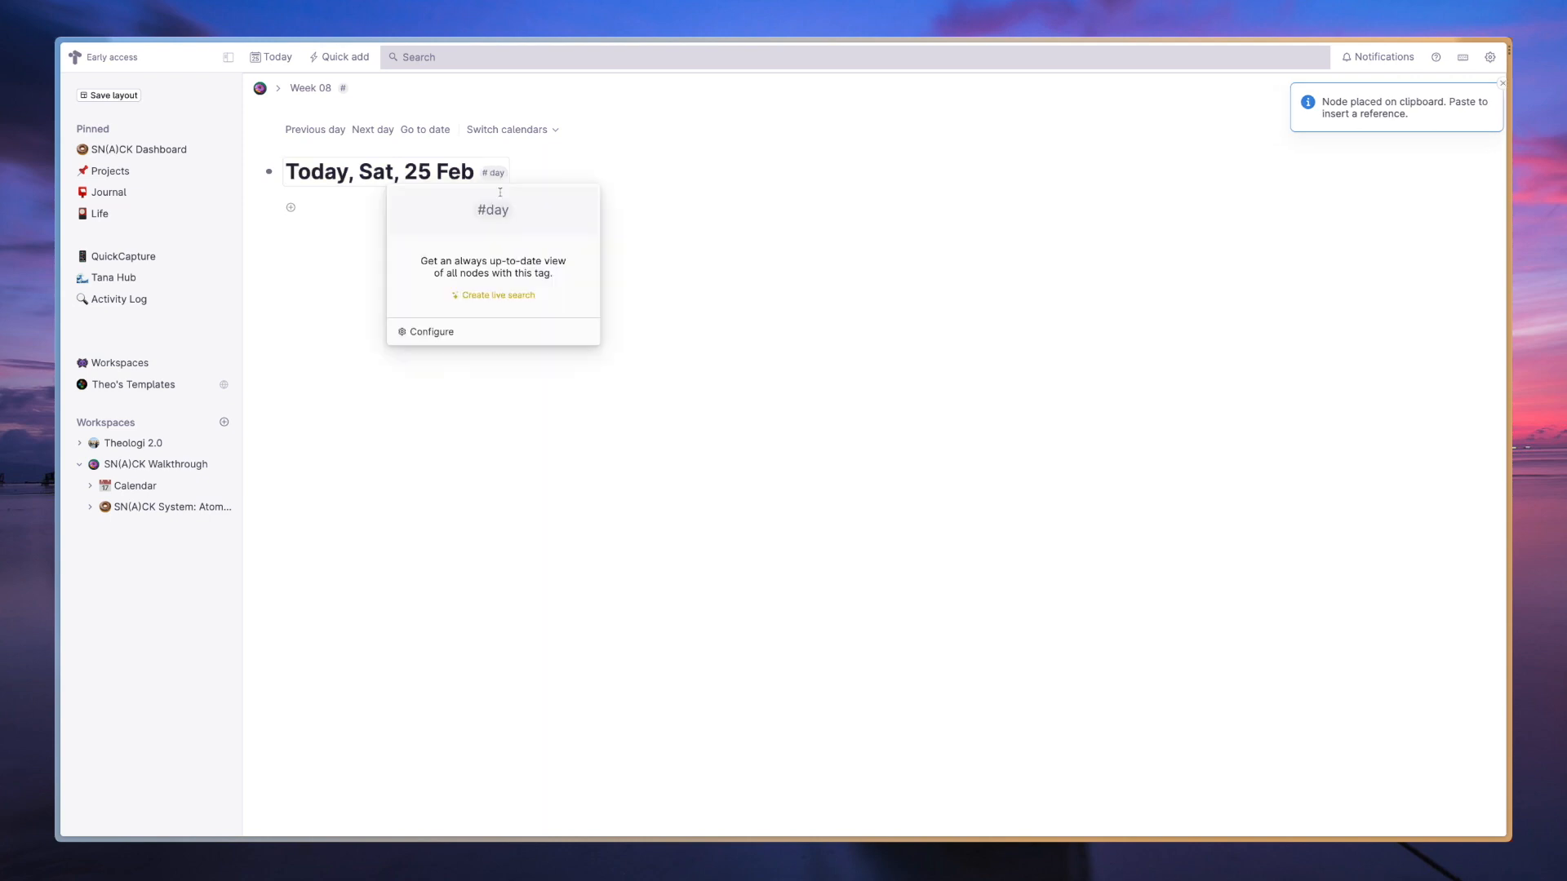
{"action": "left_click", "coordinate": [517, 328]}
{"action": "left_click", "coordinate": [1125, 226]}
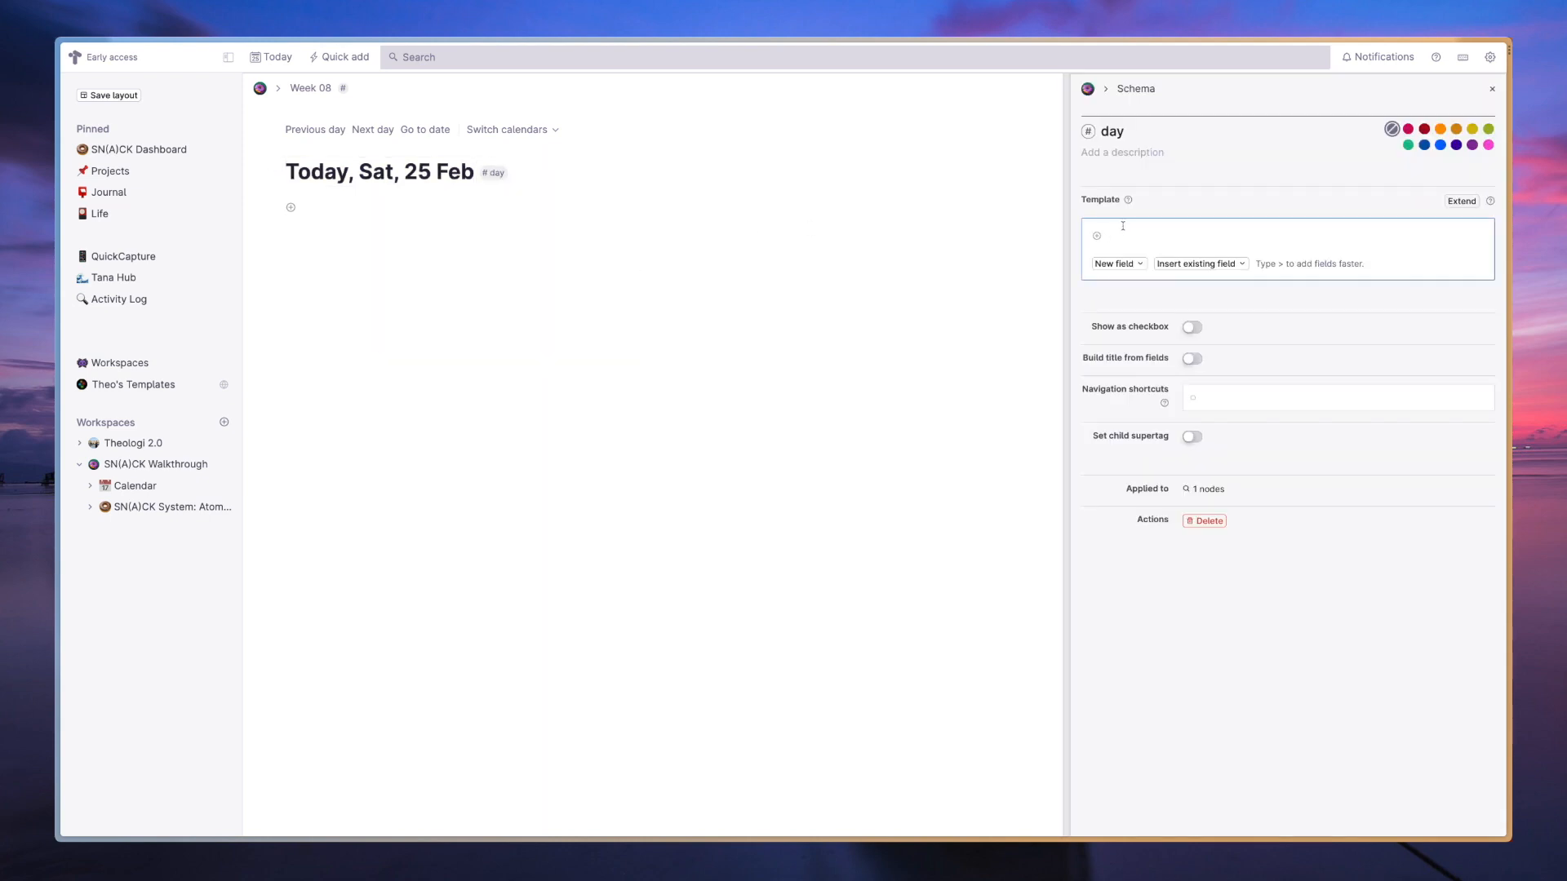
{"action": "key", "text": "super+v"}
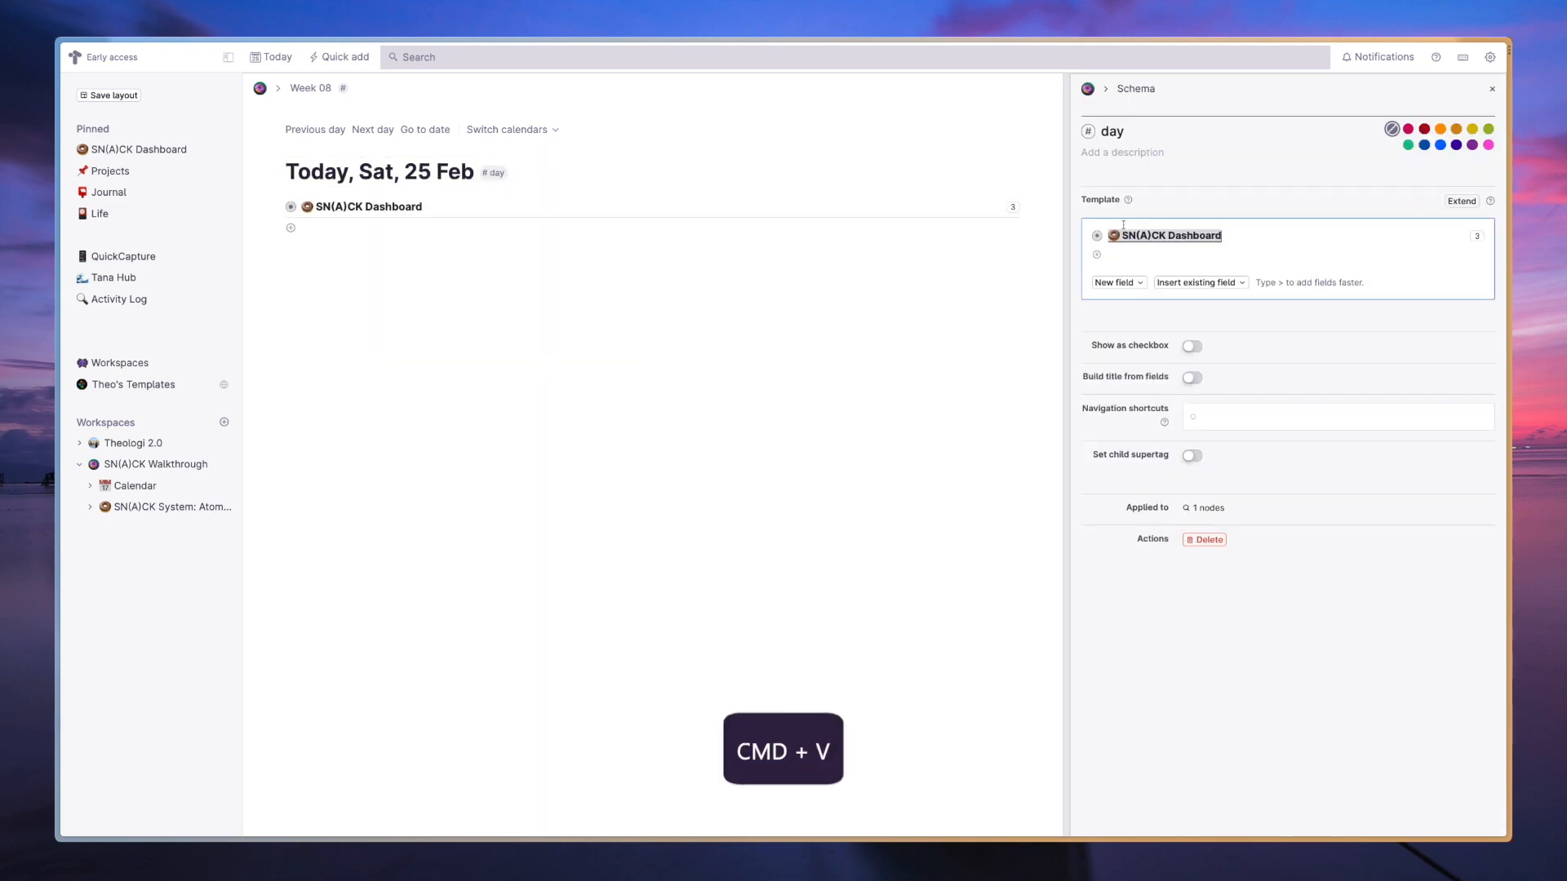
{"action": "left_click", "coordinate": [1492, 91]}
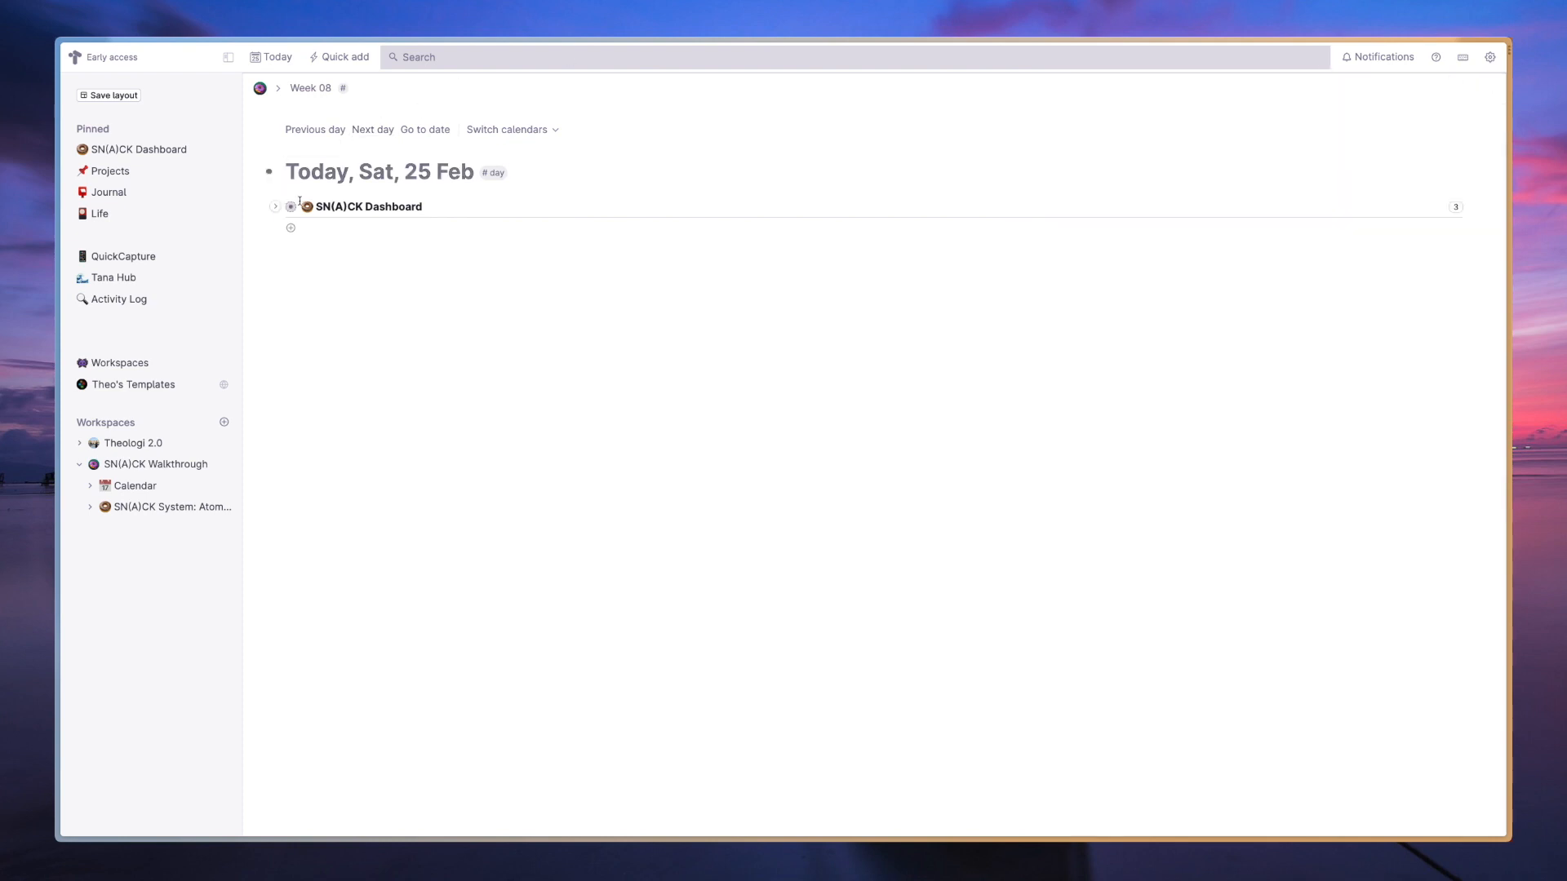
Check the next two daily notes for the SN(A)CK Dashboard reference.
{"action": "left_click", "coordinate": [389, 134]}
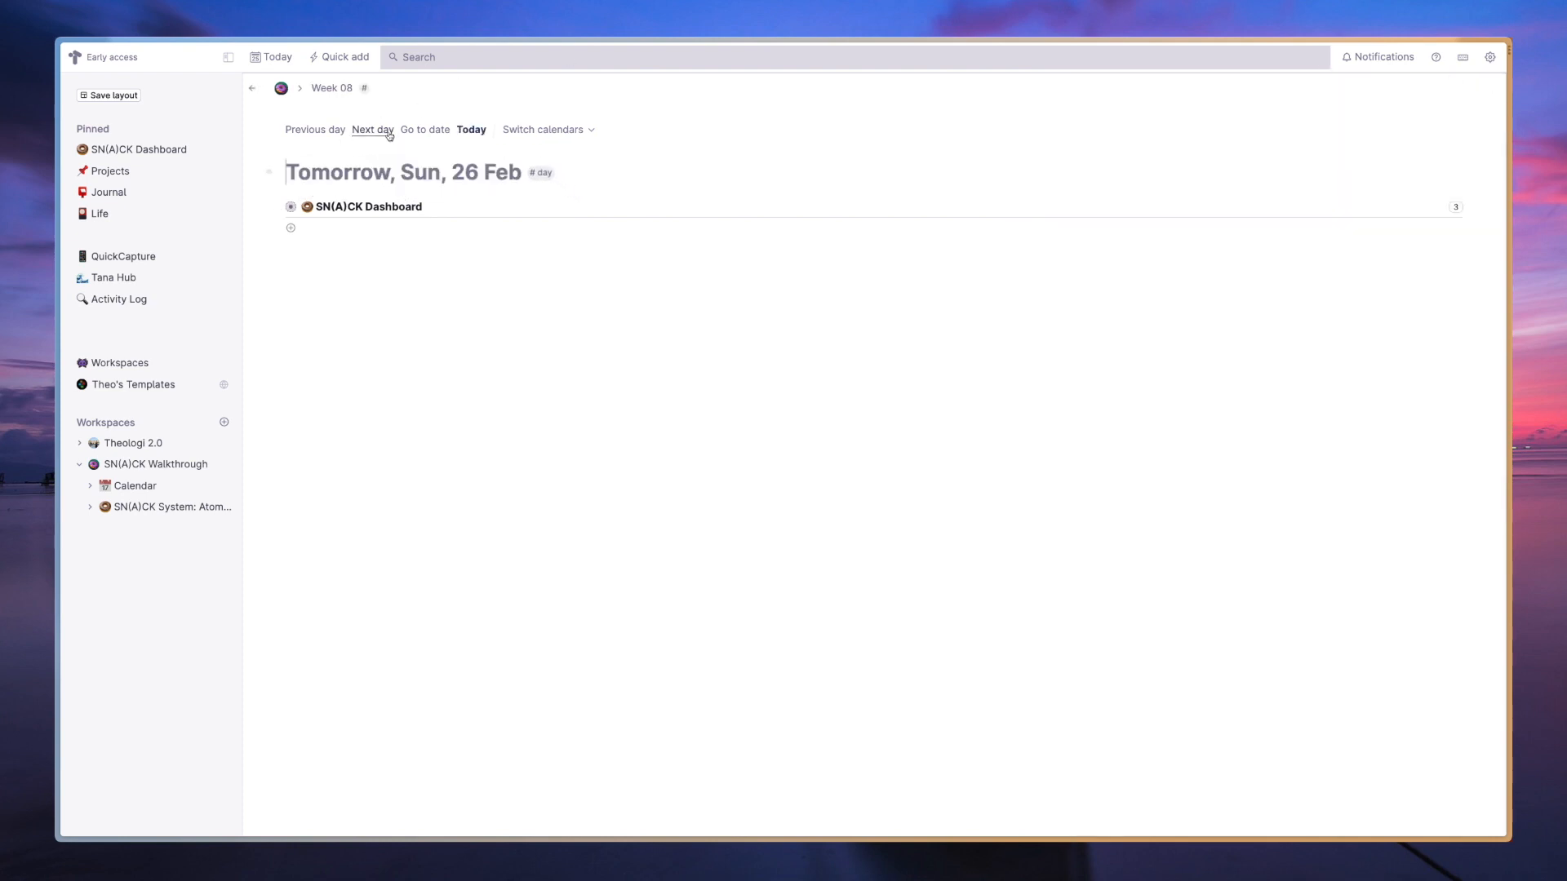
{"action": "left_click", "coordinate": [368, 133]}
{"action": "key", "text": "alt+d"}
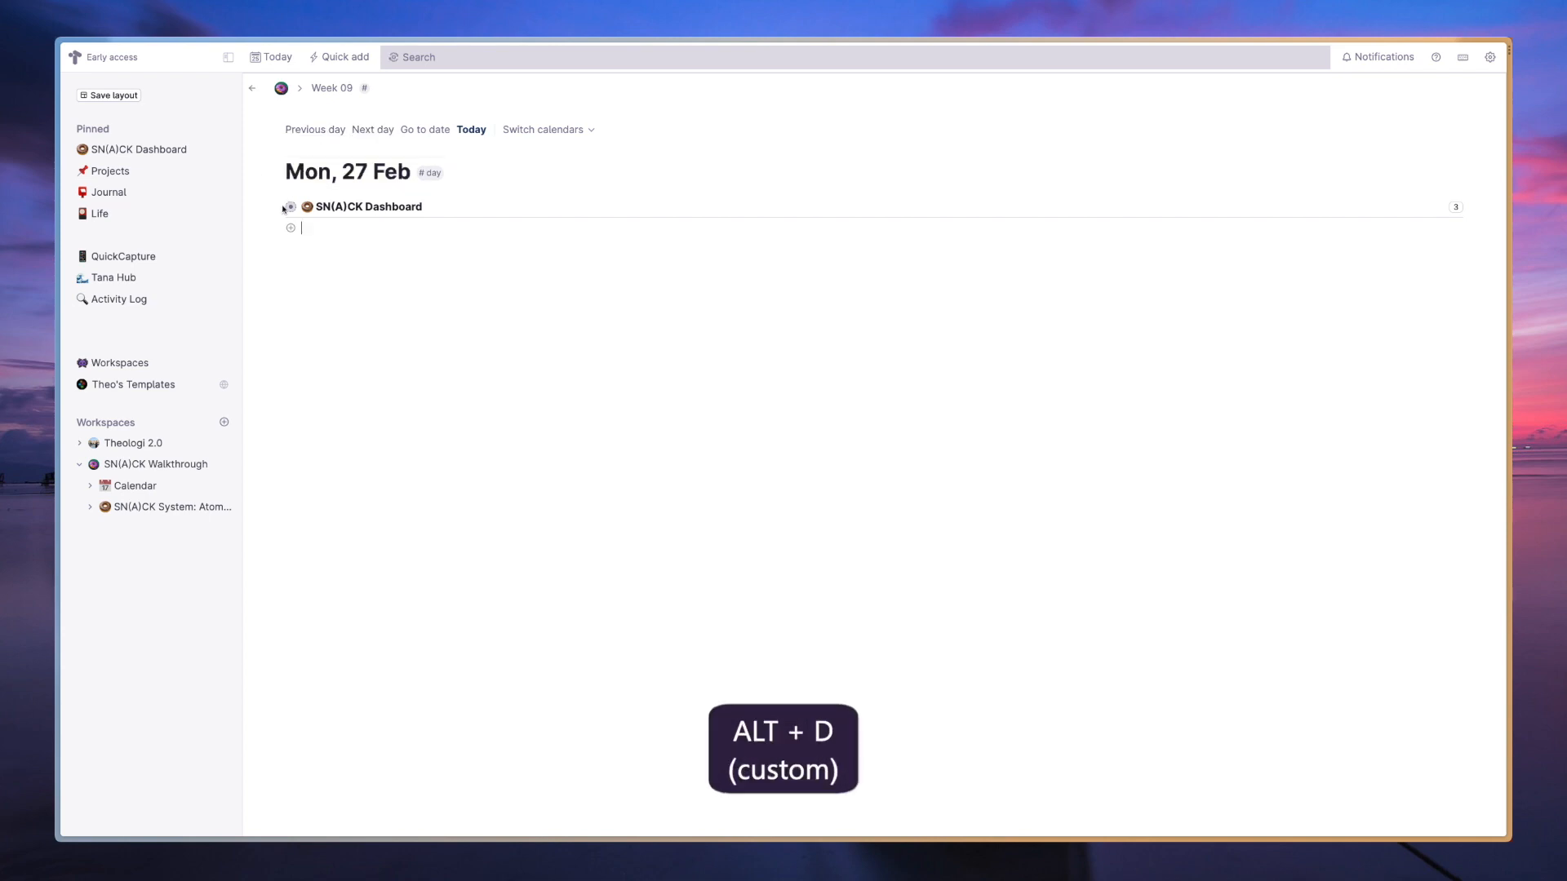
Open the pinned SN(A)CK Dashboard and look through its Notes, Creation and Knowledge sections.
{"action": "left_click", "coordinate": [172, 150]}
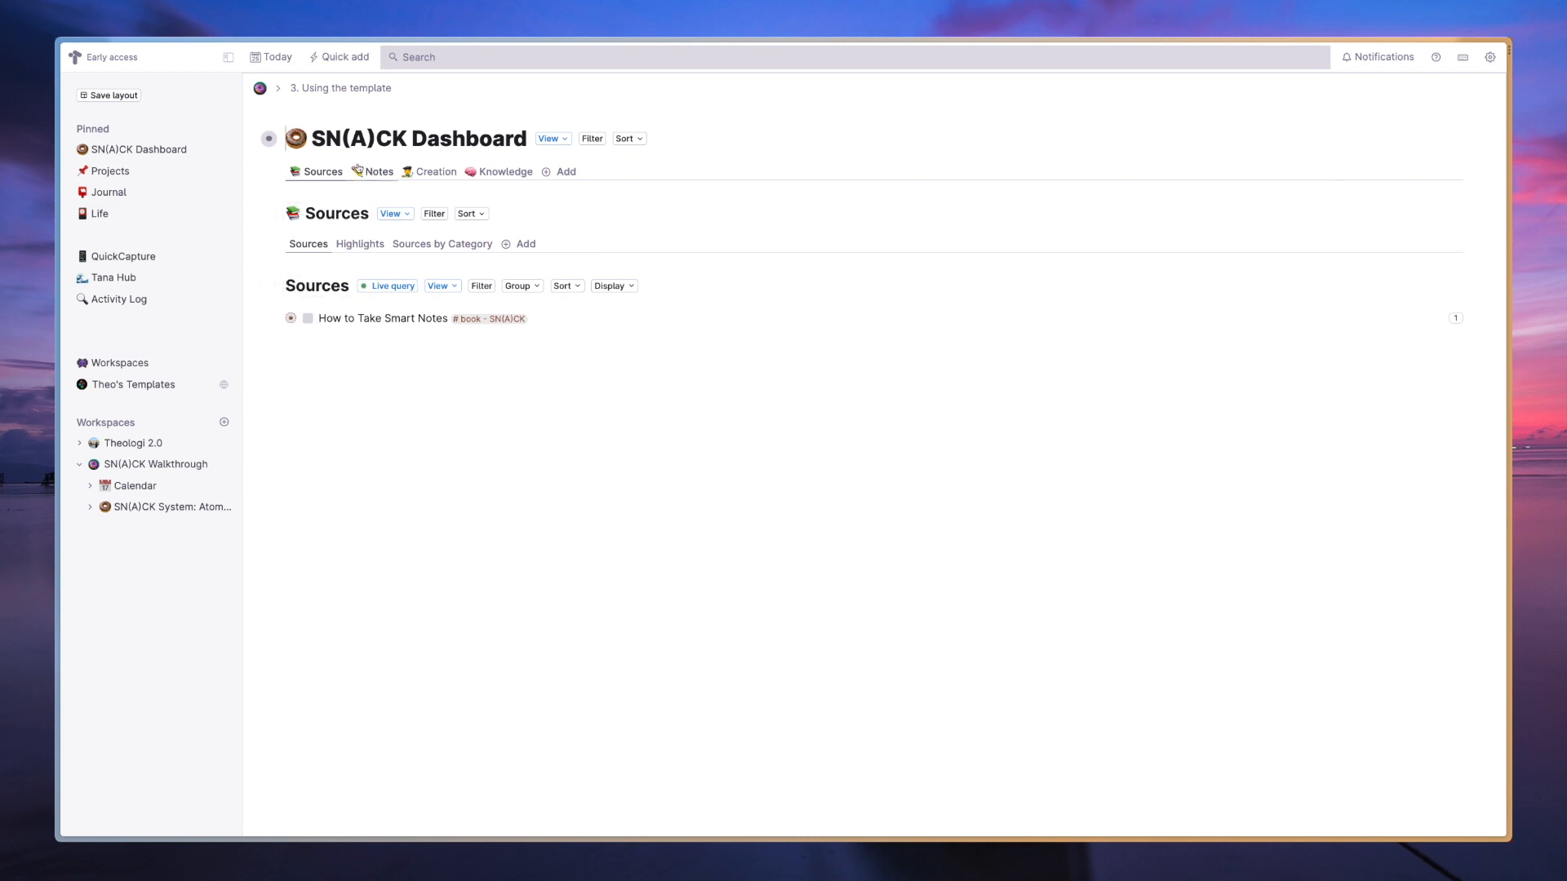
{"action": "left_click", "coordinate": [374, 169]}
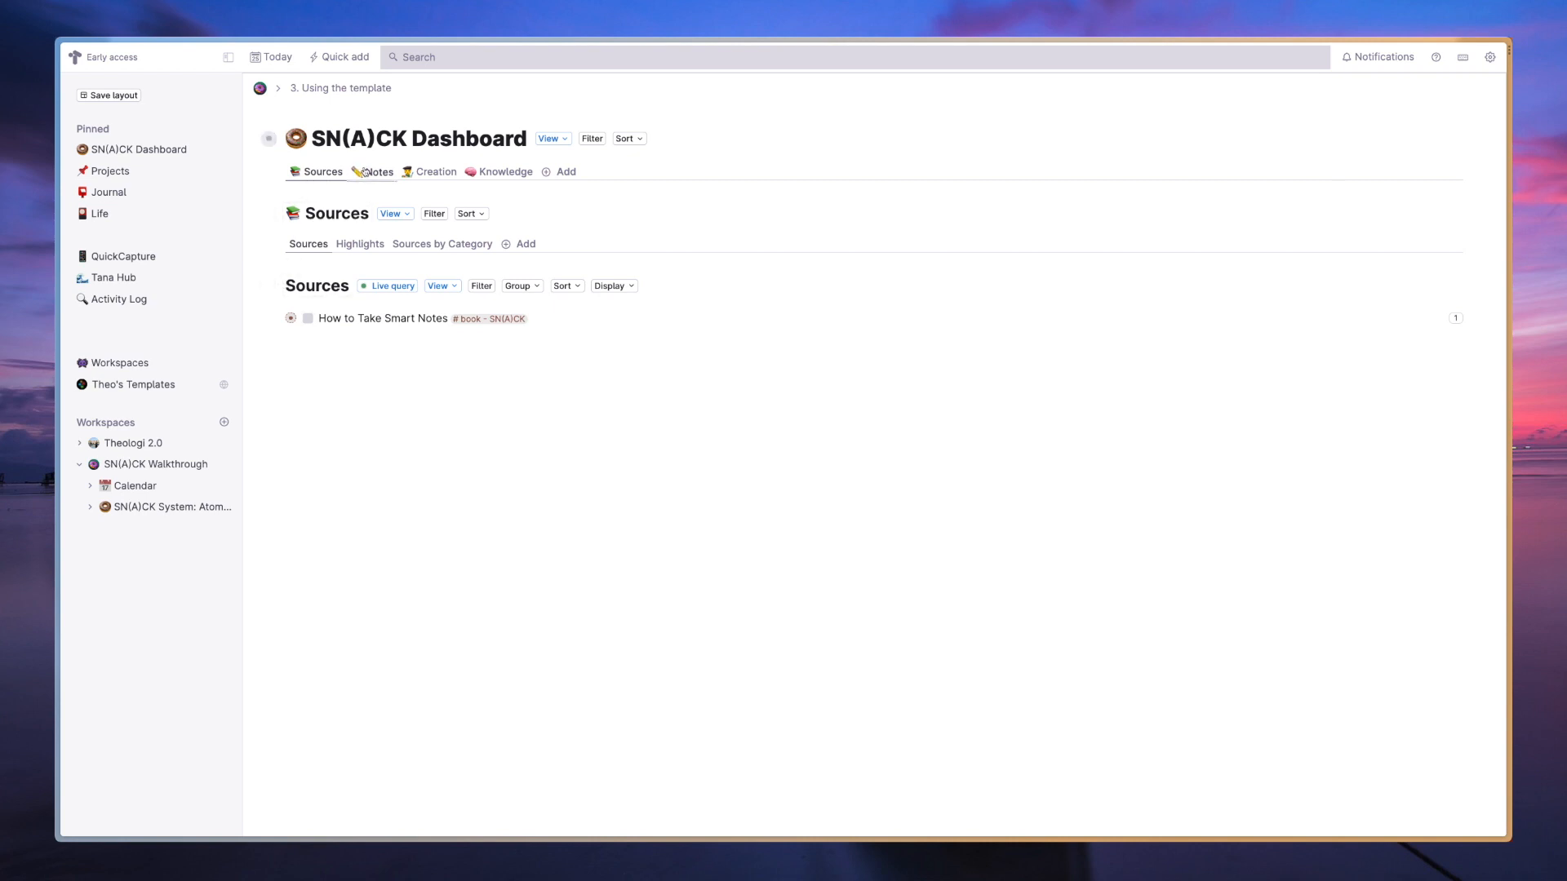
{"action": "left_click", "coordinate": [435, 171]}
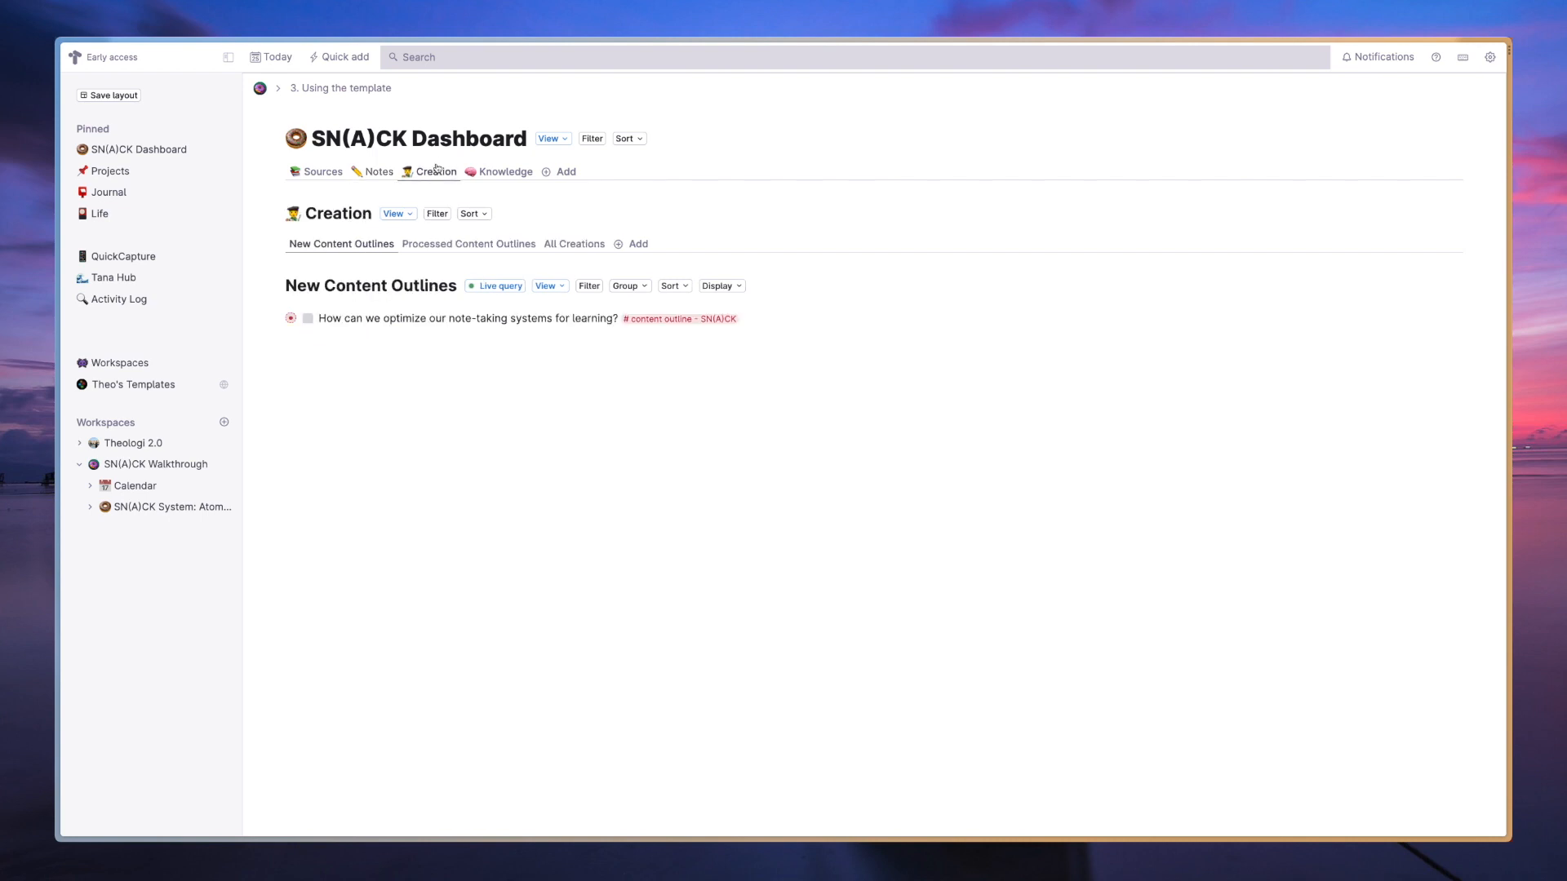
{"action": "left_click", "coordinate": [487, 173]}
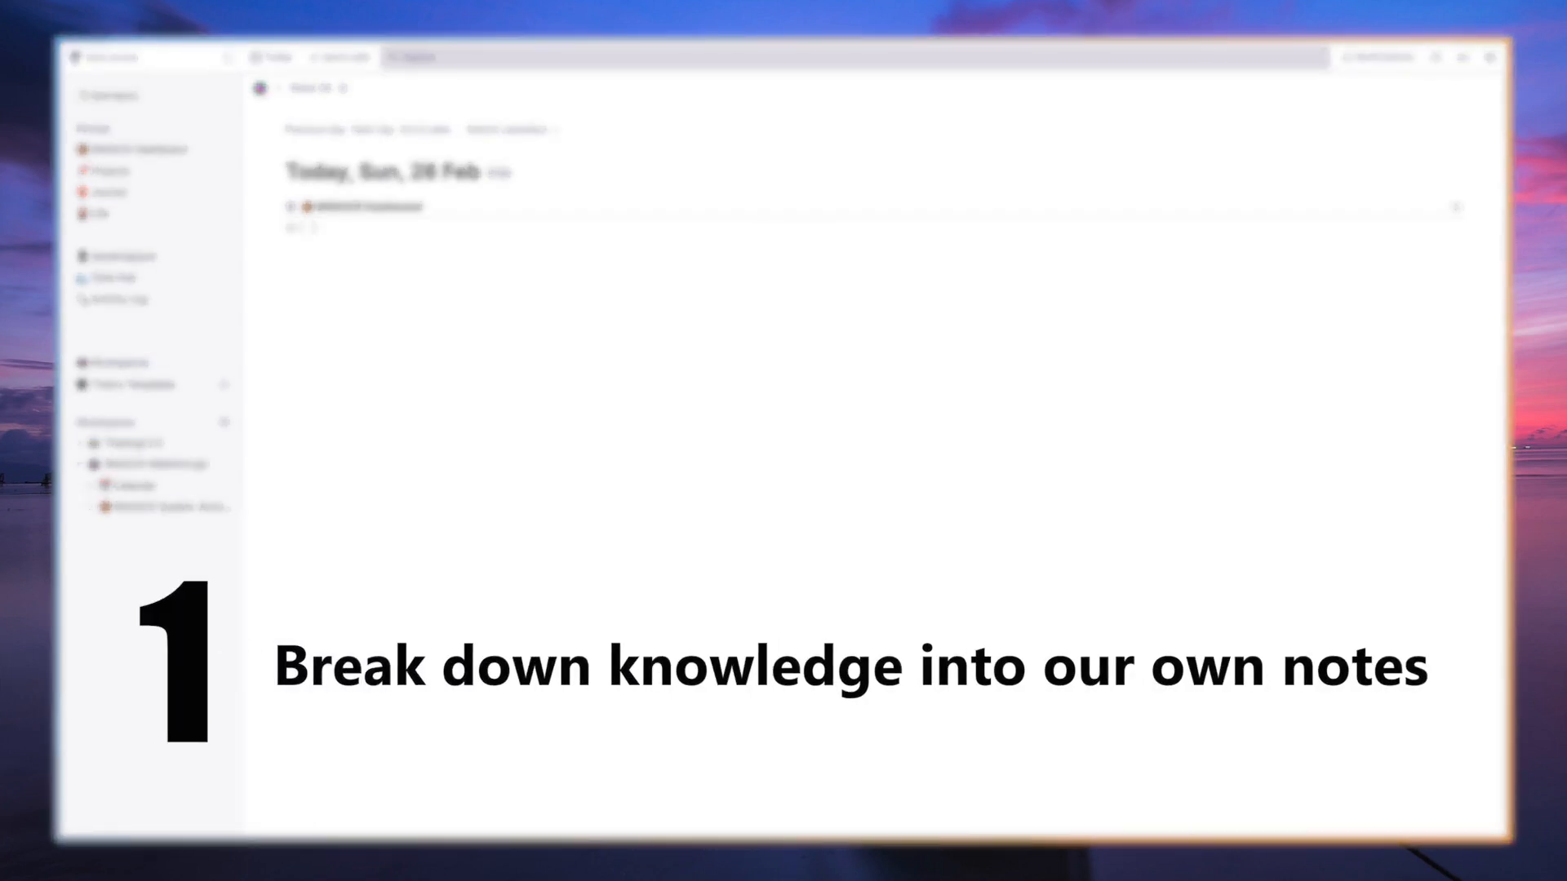
Search the Readwise library for "procra", copy the How to Stop Procrastinating highlights and paste them into today's daily note.
{"action": "key", "text": "super+space"}
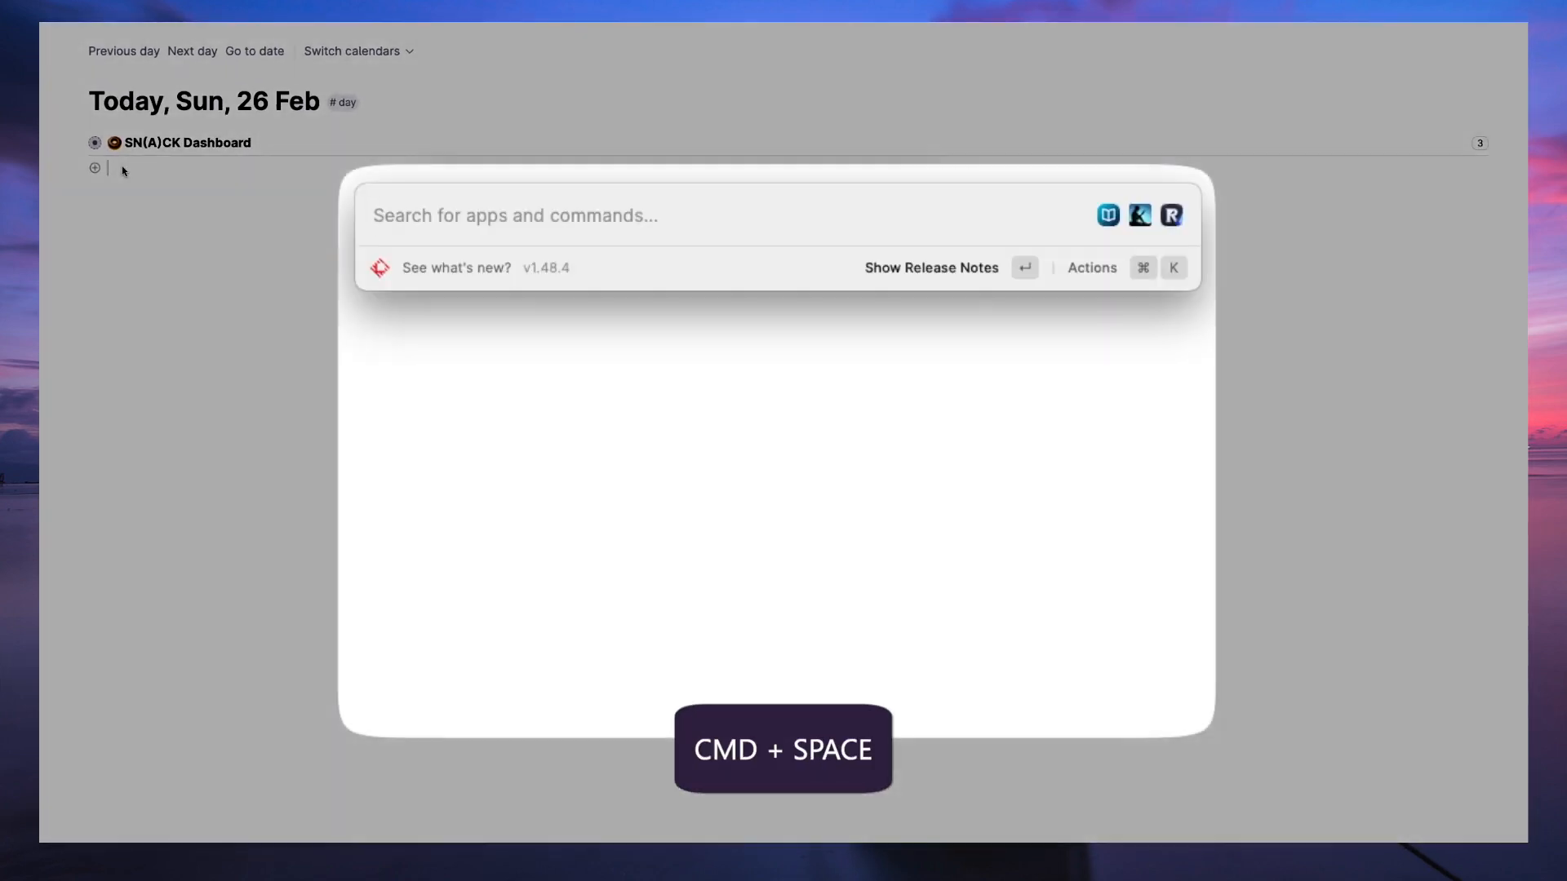
{"action": "key", "text": "Return"}
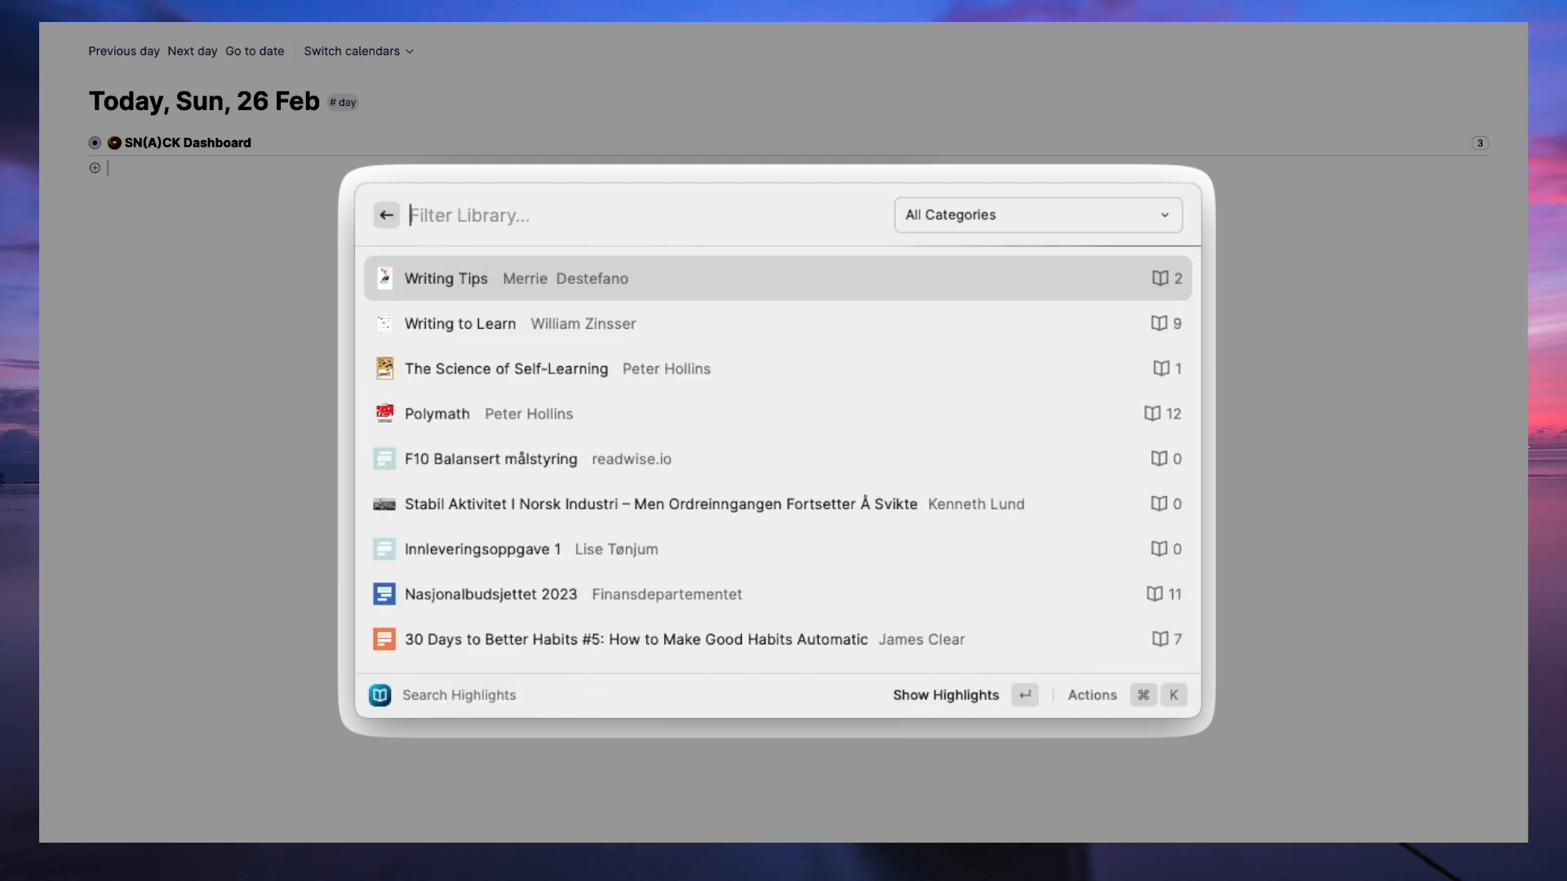
{"action": "type", "text": "procra"}
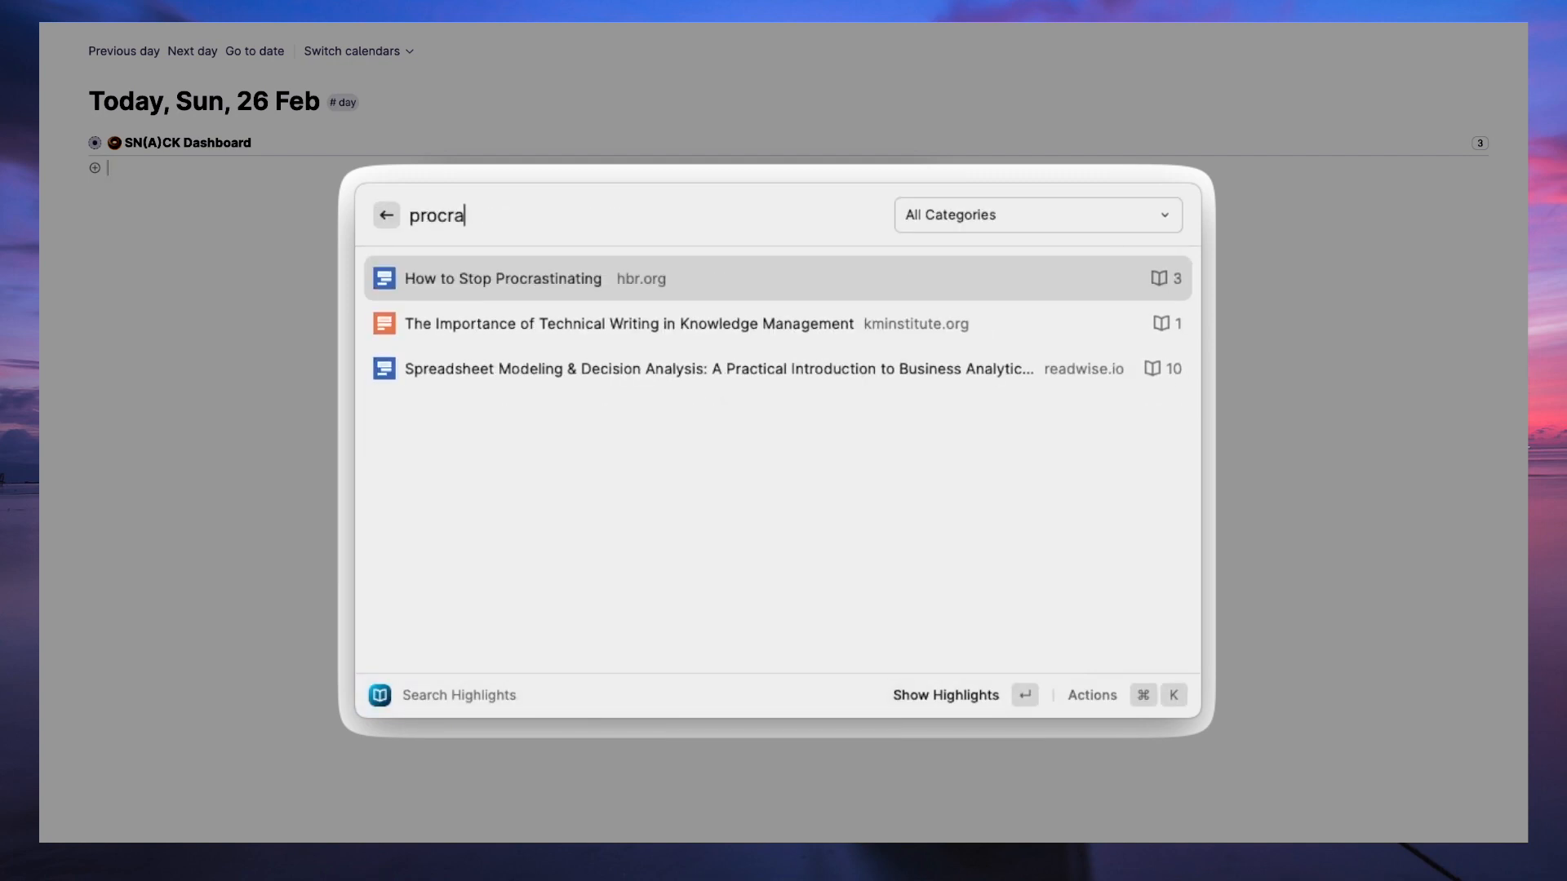
{"action": "key", "text": "Return"}
{"action": "key", "text": "Return"}
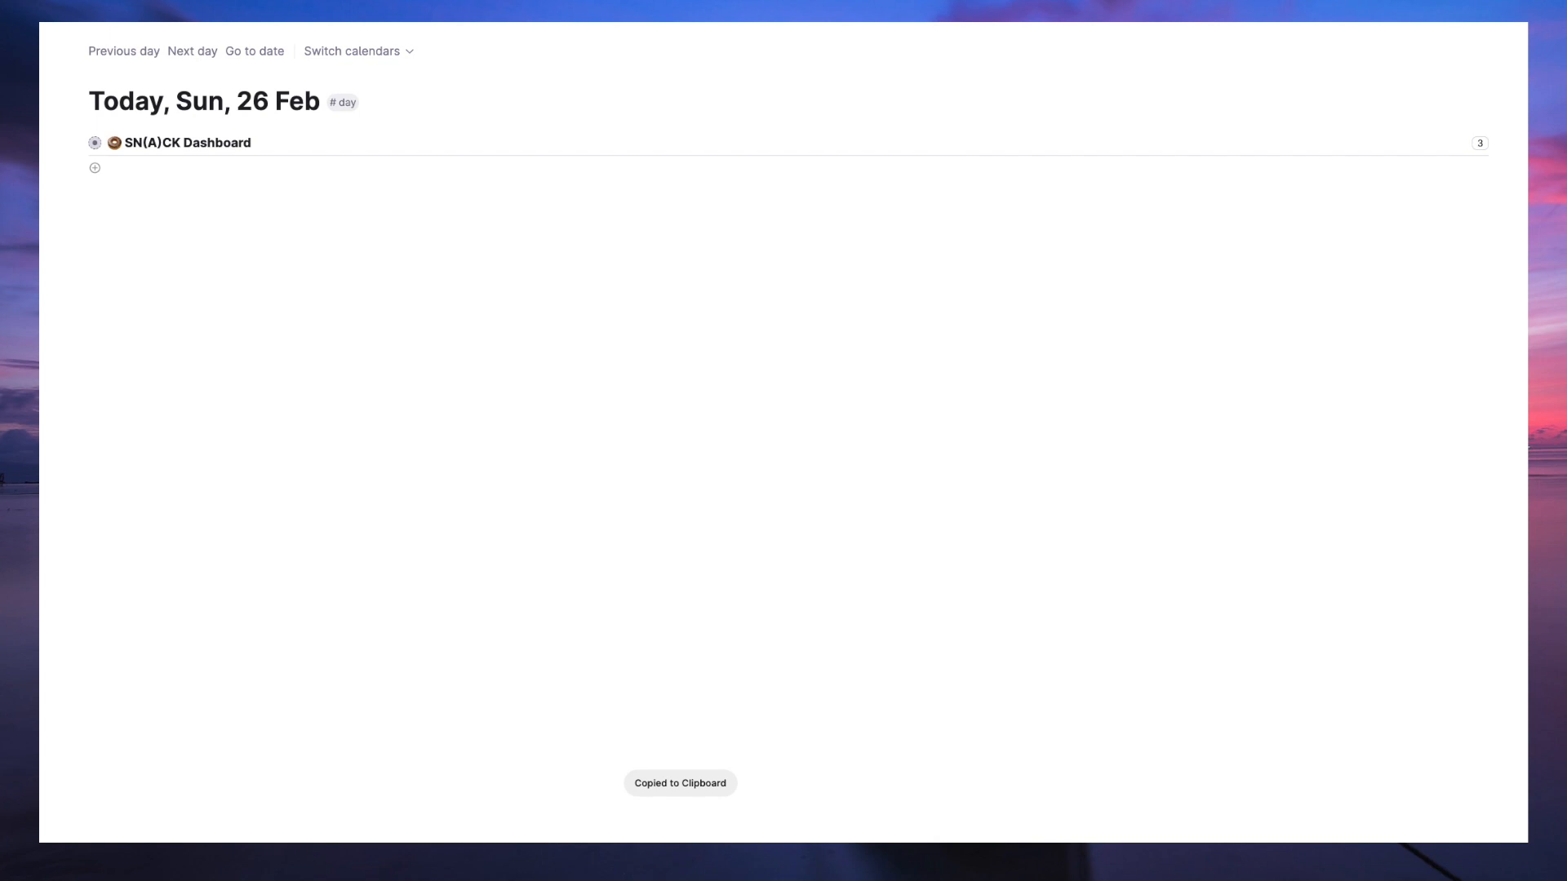
{"action": "key", "text": "super+v"}
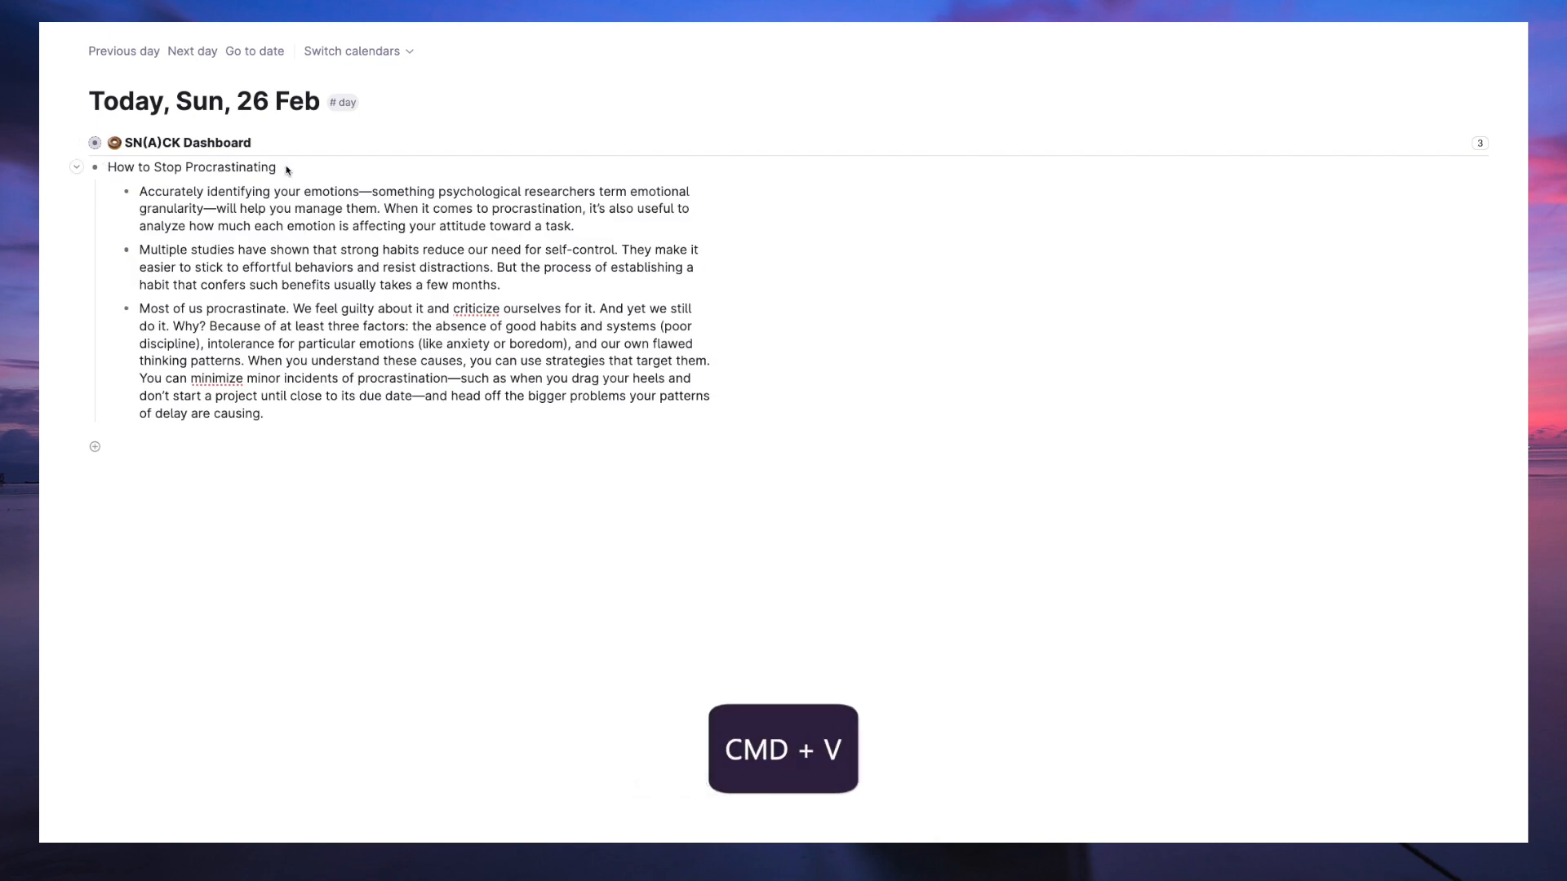
Tag the How to Stop Procrastinating node with article - SN(A)CK and open that supertag's configuration.
{"action": "type", "text": "#articl"}
{"action": "key", "text": "Return"}
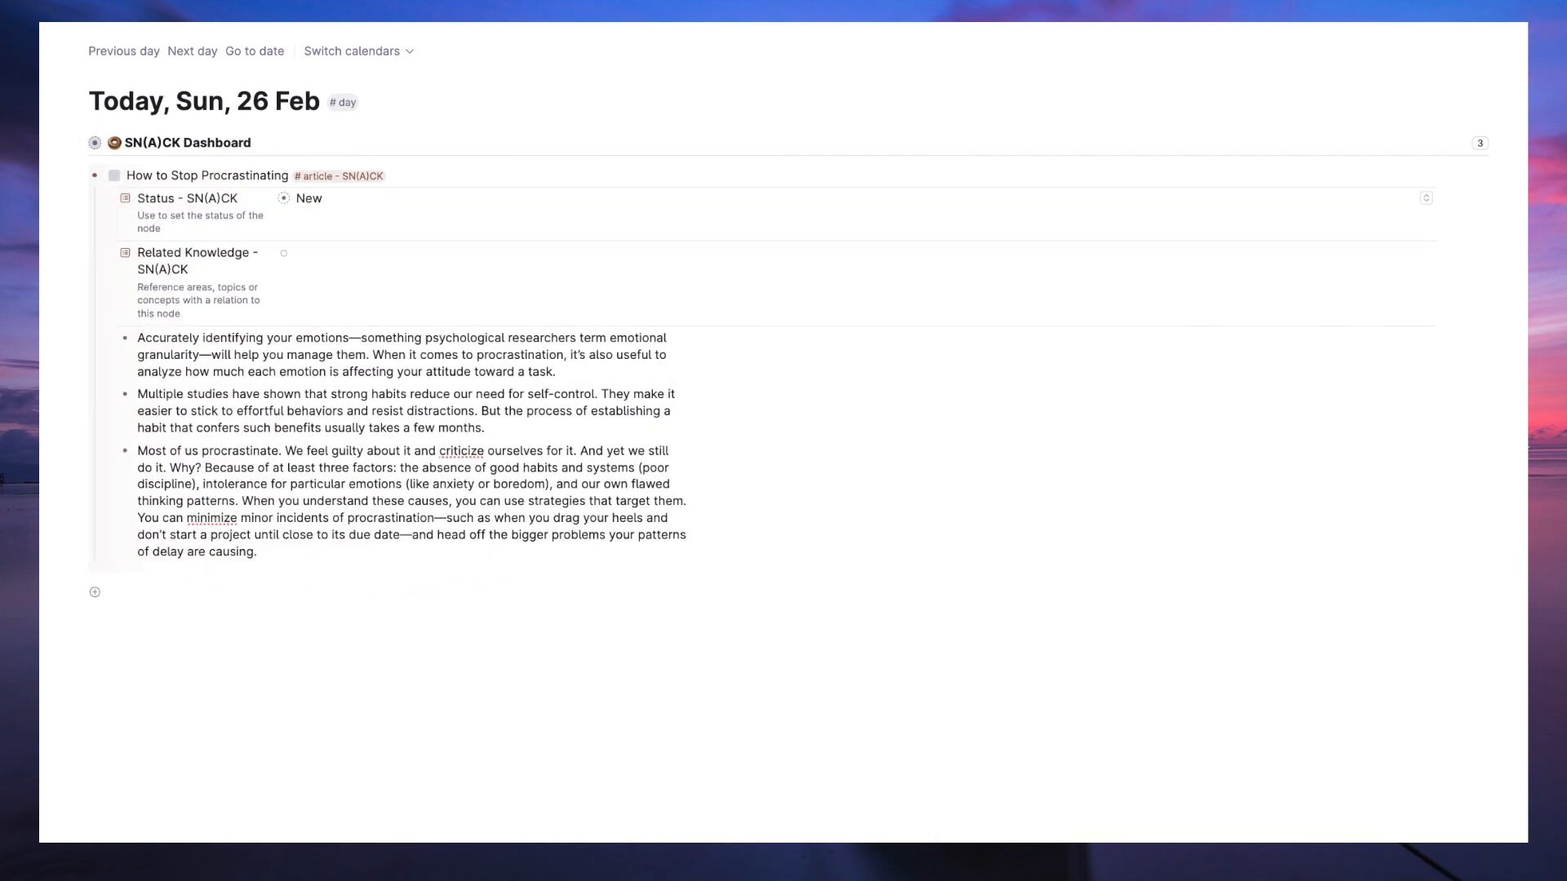
{"action": "left_click", "coordinate": [331, 172]}
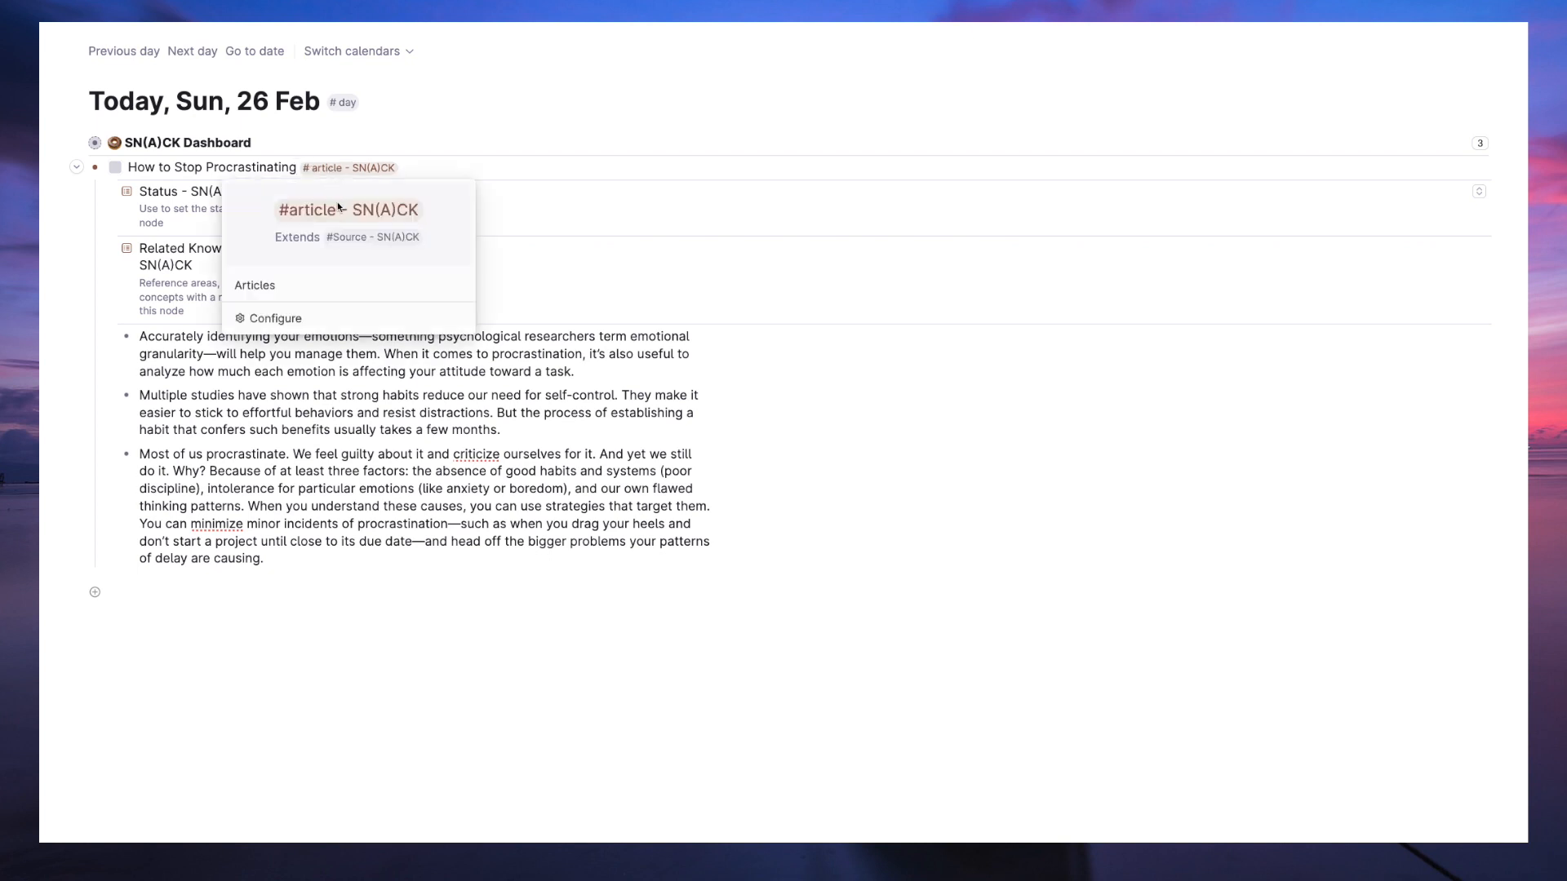
{"action": "left_click", "coordinate": [318, 315]}
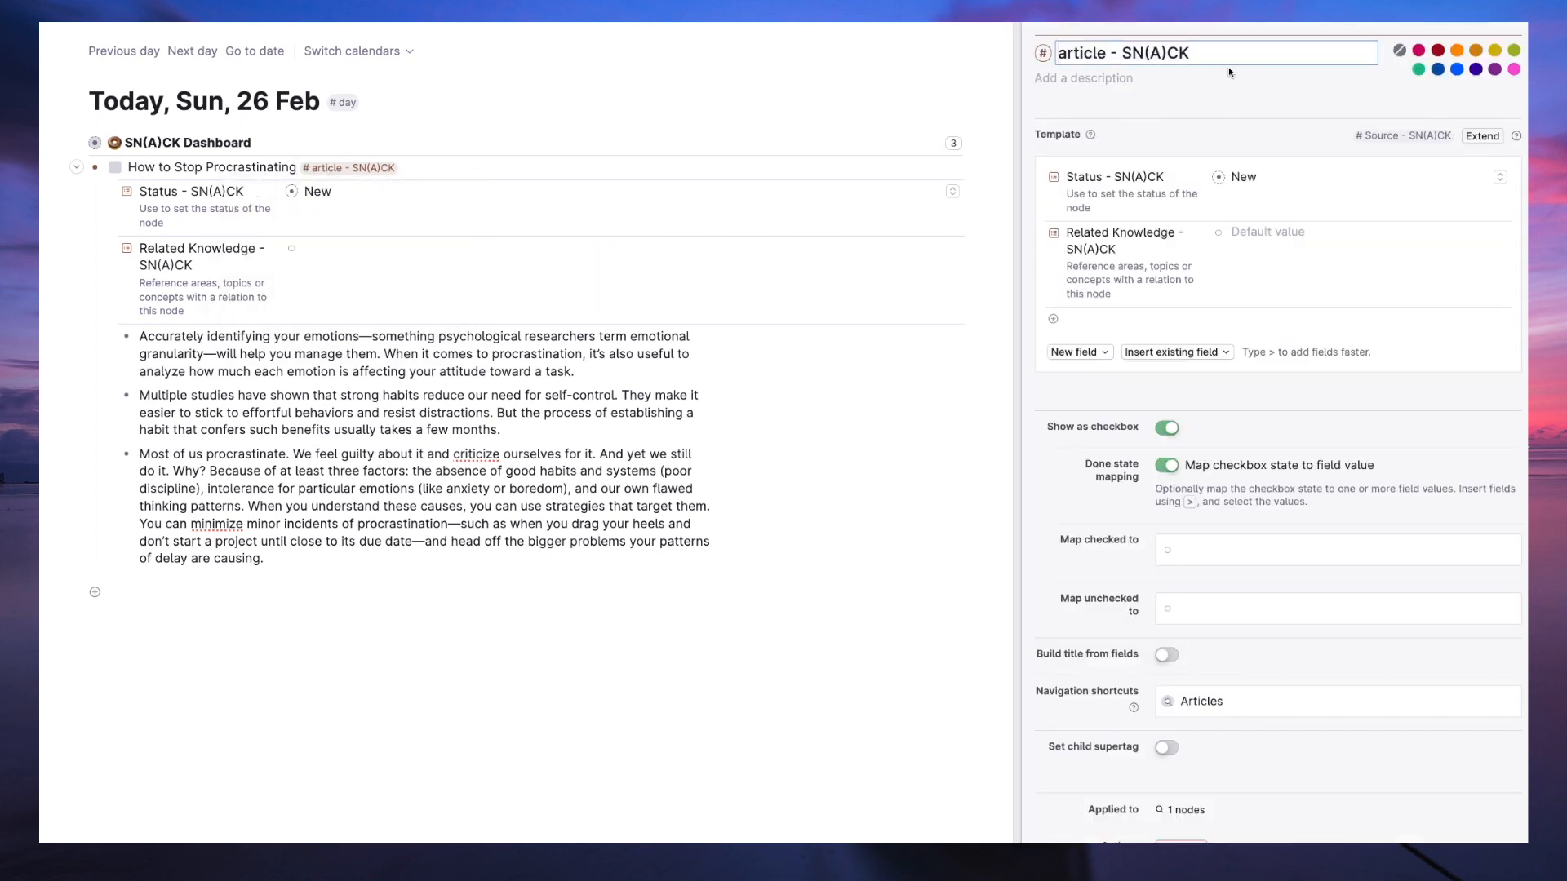
Add a new field named Publisher to the article - SN(A)CK supertag's template.
{"action": "left_click", "coordinate": [1190, 187]}
{"action": "key", "text": "Return"}
{"action": "type", "text": ">"}
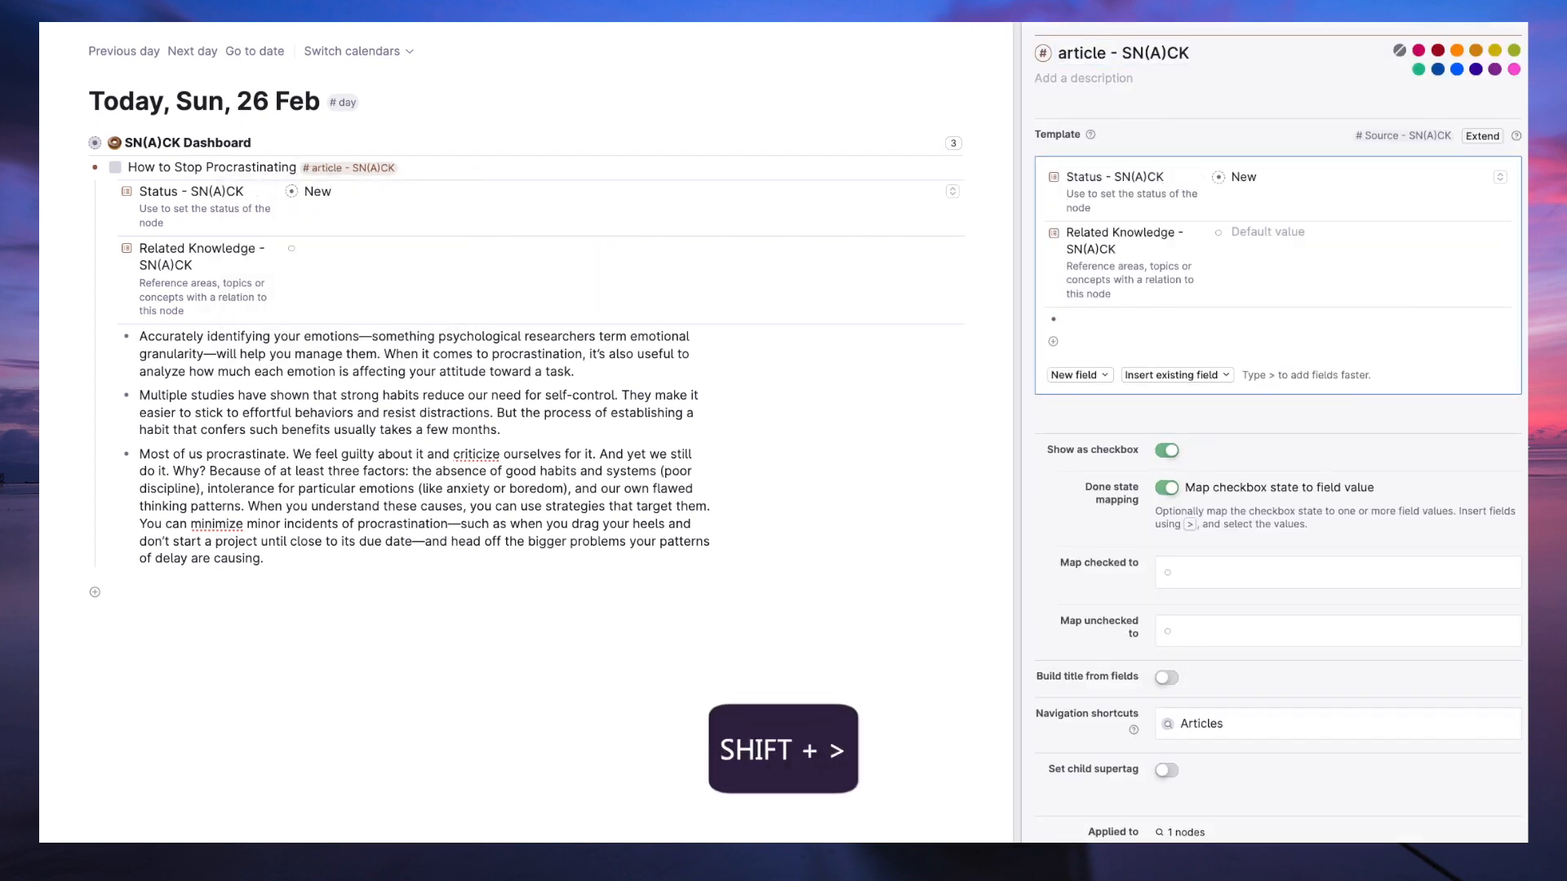
{"action": "type", "text": "Publisher"}
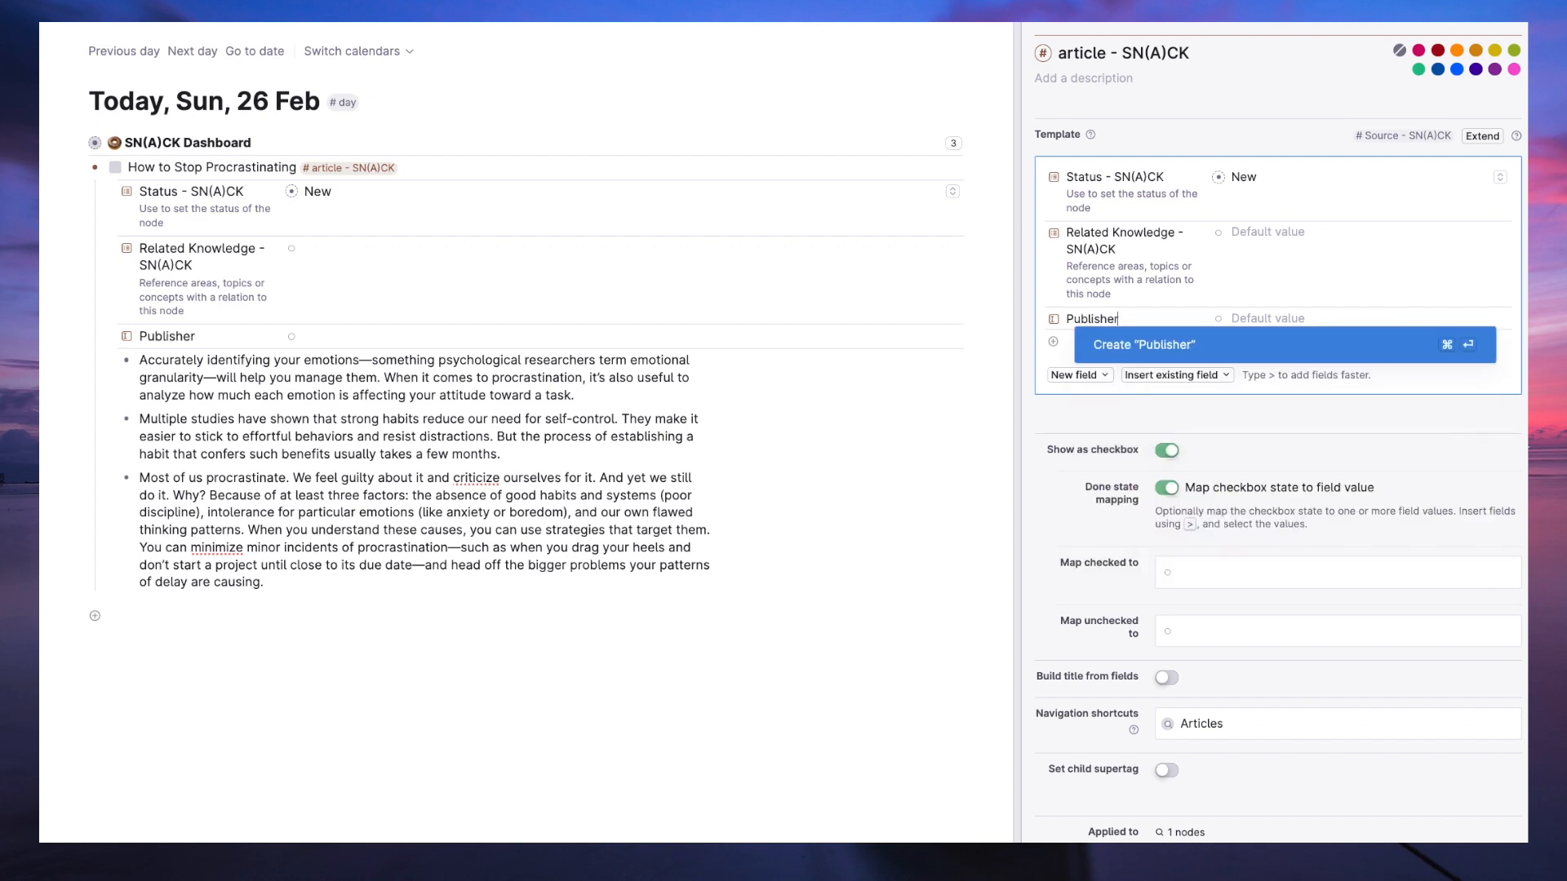
{"action": "key", "text": "Return"}
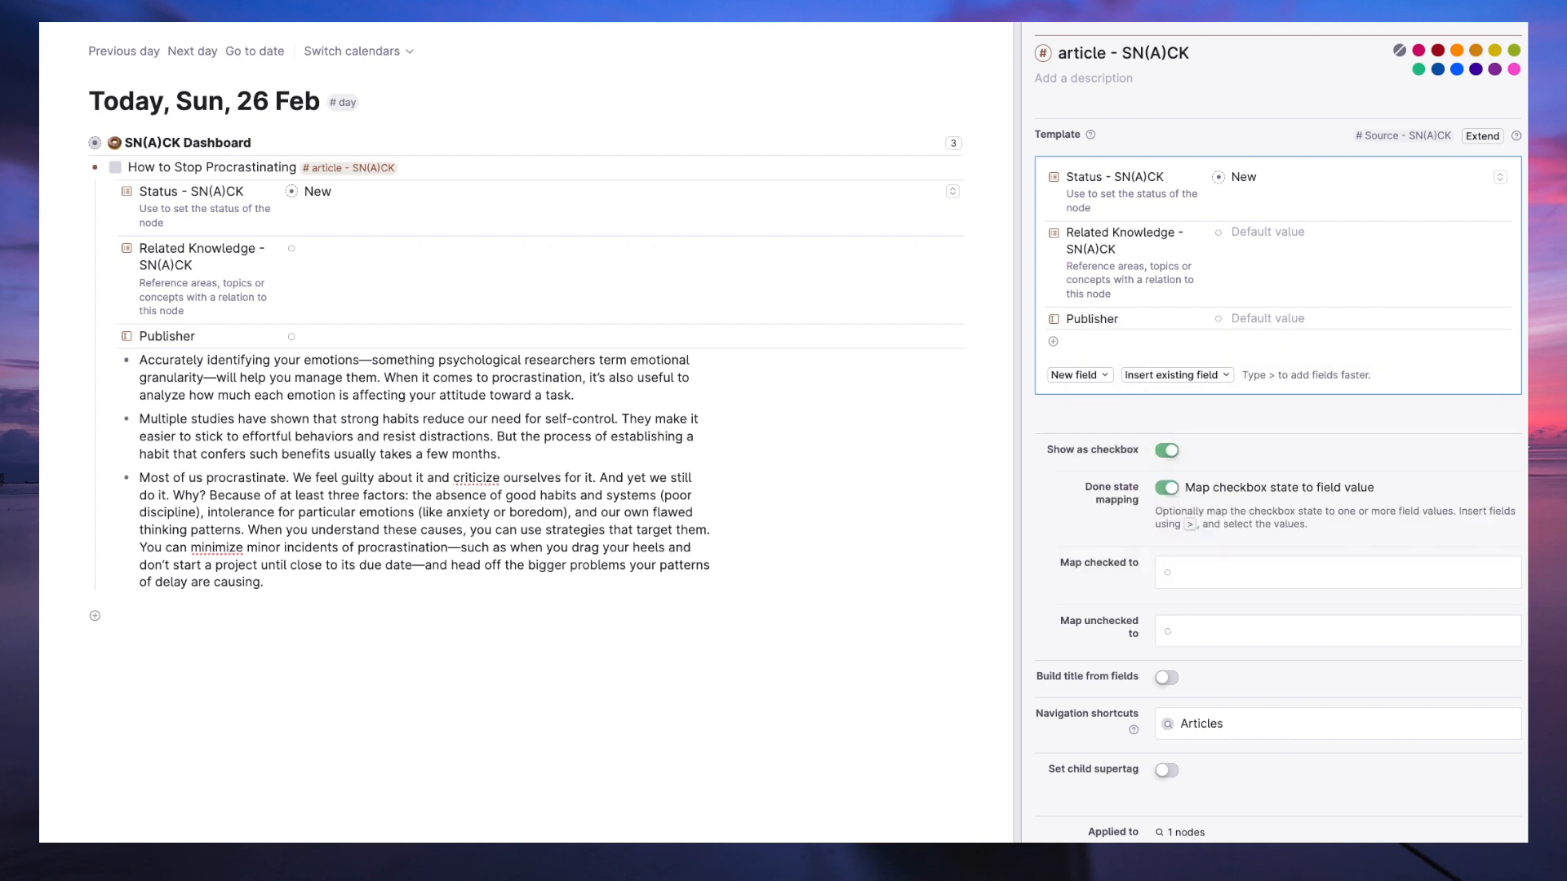
Set the Publisher field's type to Instance with publisher as its supertag, and close the field's configuration.
{"action": "left_click", "coordinate": [1055, 319]}
{"action": "left_click", "coordinate": [1208, 130]}
{"action": "left_click", "coordinate": [1206, 206]}
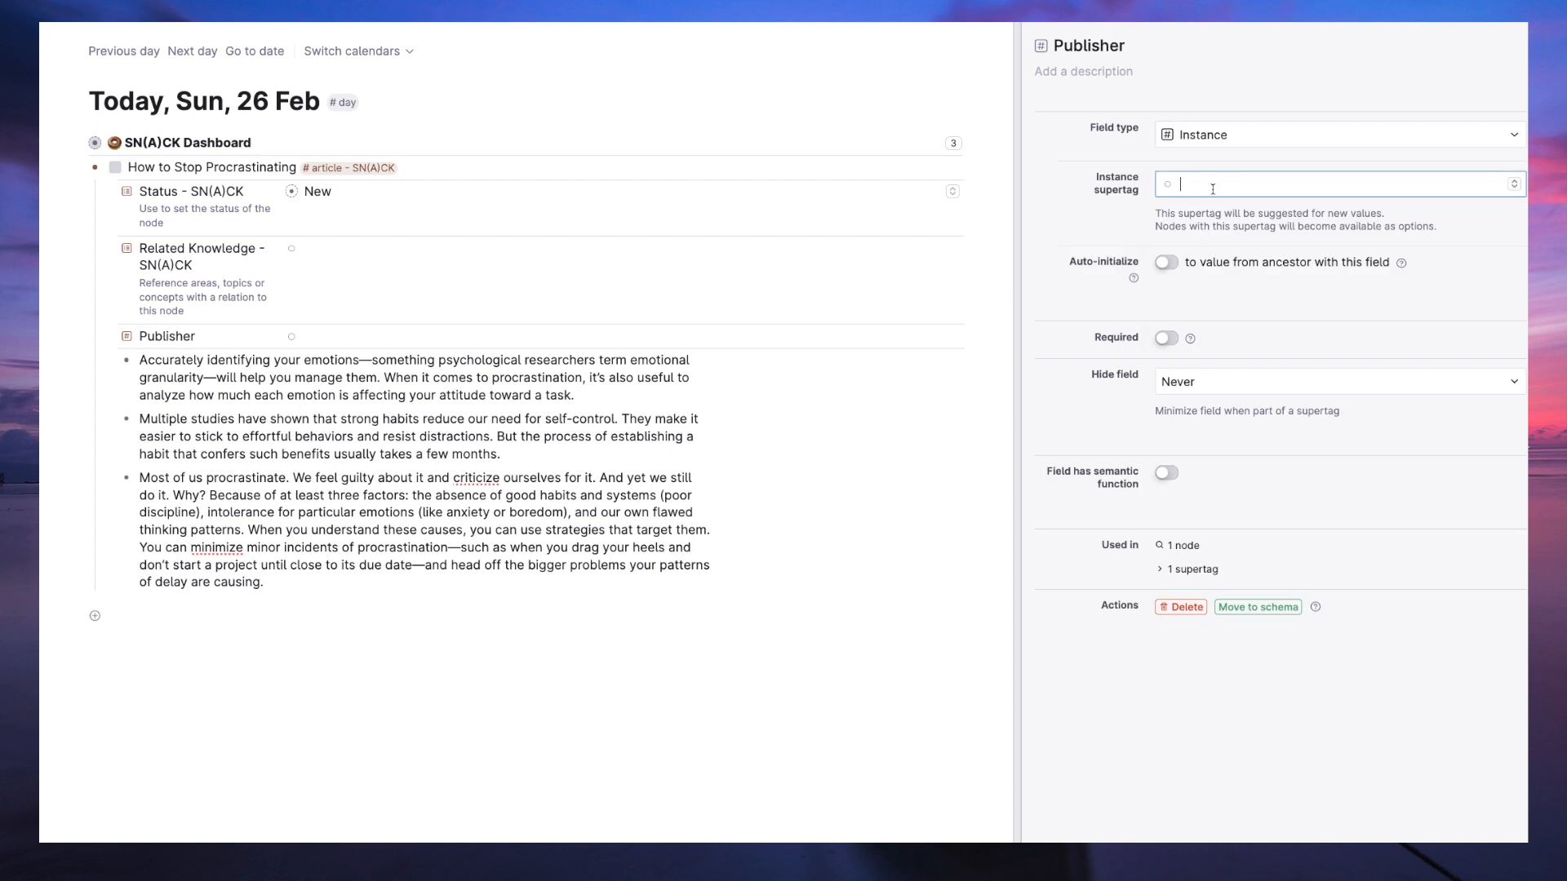
{"action": "type", "text": "publ"}
{"action": "key", "text": "Return"}
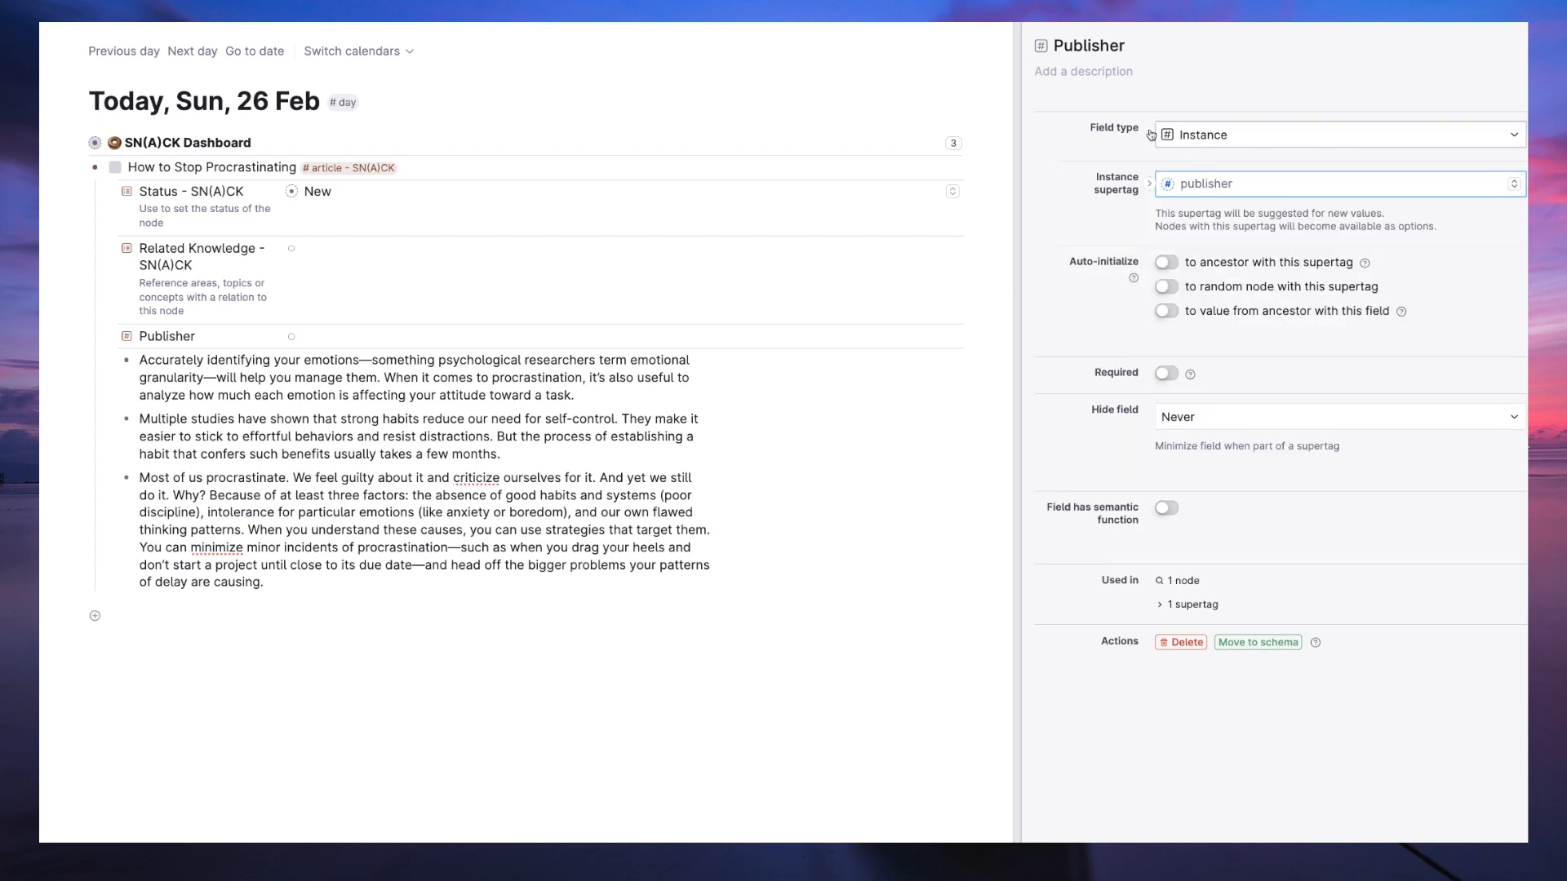
{"action": "left_click", "coordinate": [1511, 45]}
Fill the article's Publisher field with Harvard Business Review and tag the value as publisher.
{"action": "left_click", "coordinate": [340, 336]}
{"action": "type", "text": "Ha"}
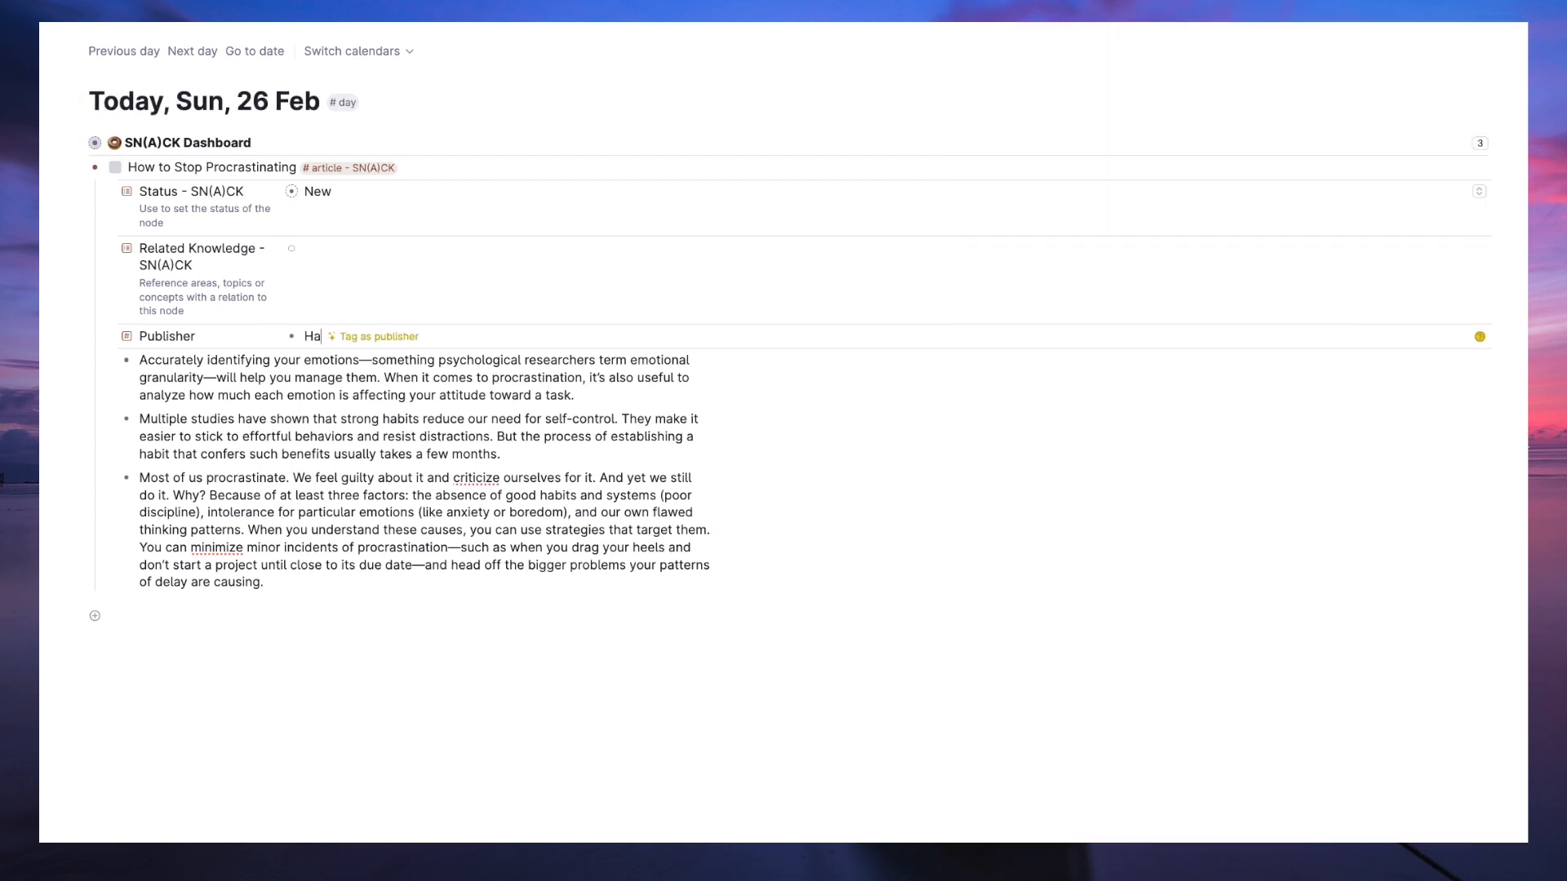
{"action": "type", "text": "rvard Business Review"}
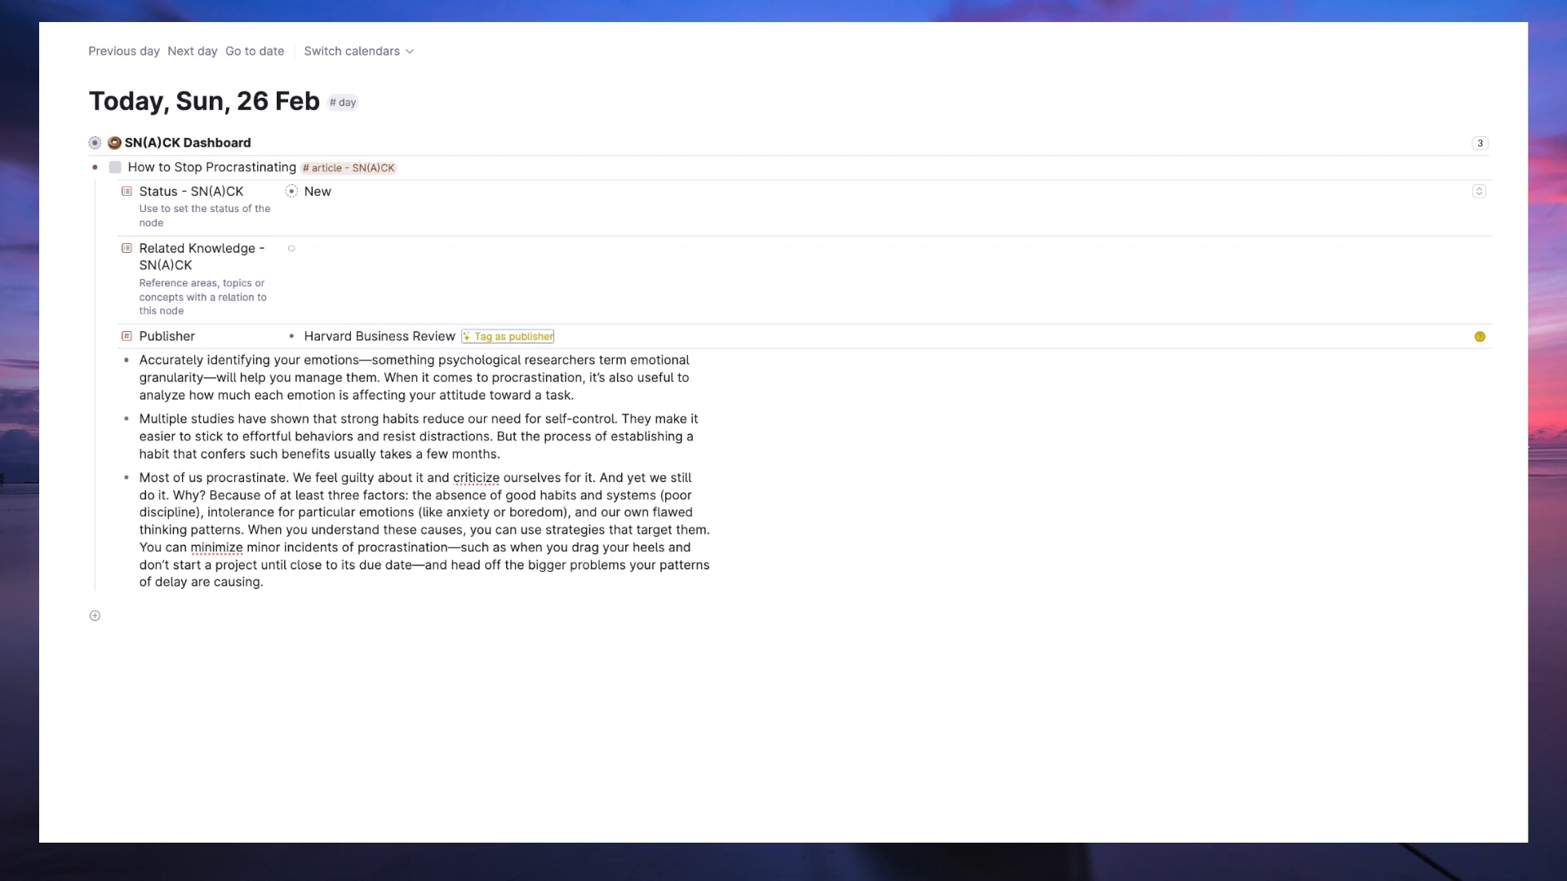
{"action": "key", "text": "Return"}
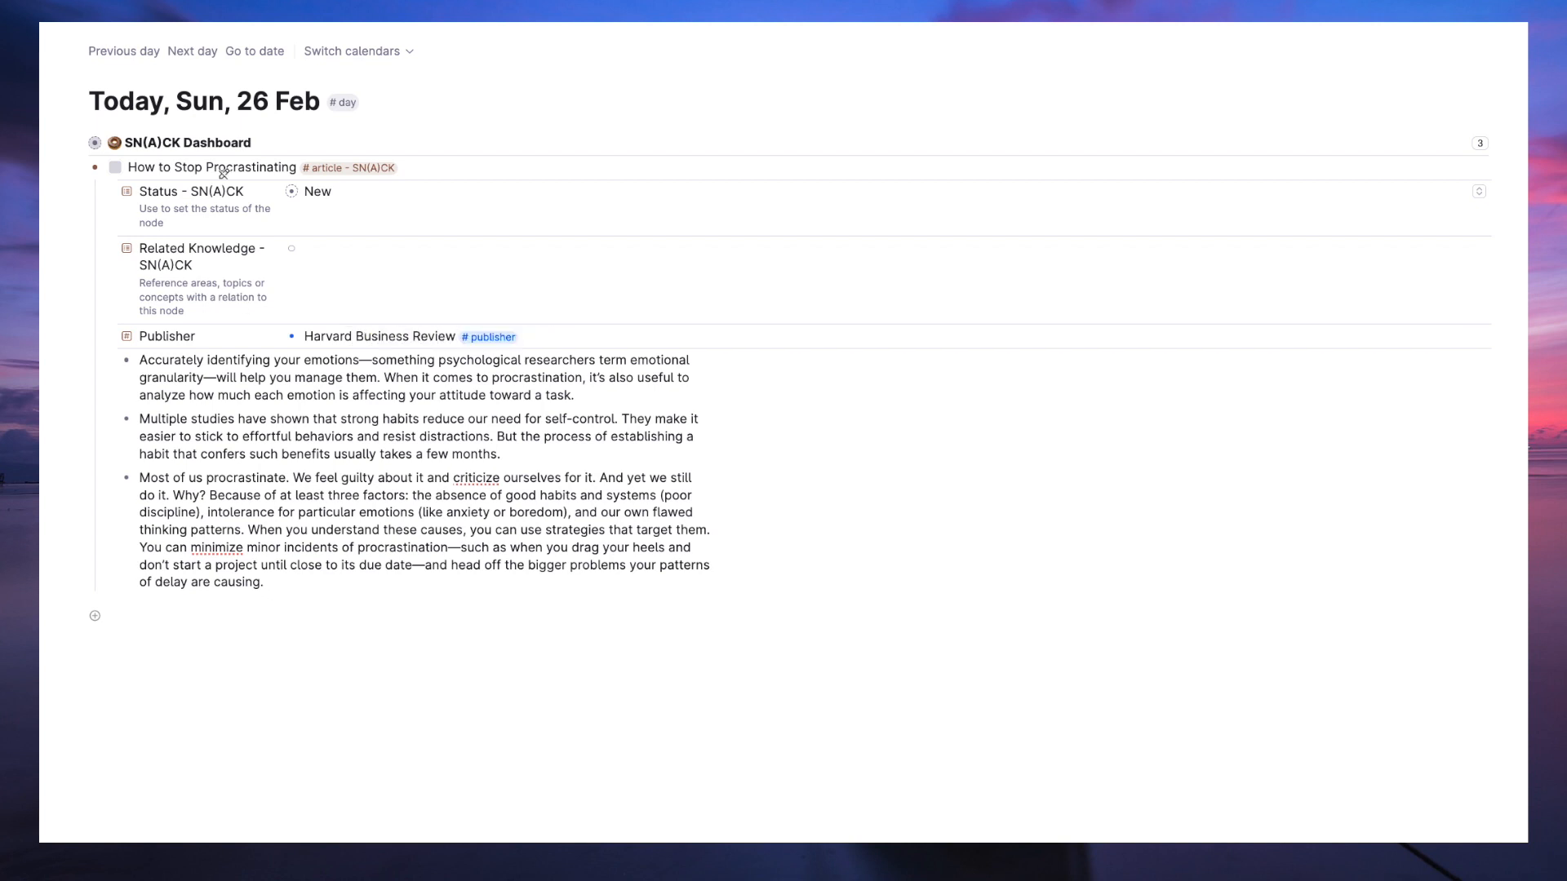
Check the SN(A)CK Dashboard's Sources list for the How to Stop Procrastinating article.
{"action": "left_click", "coordinate": [76, 144]}
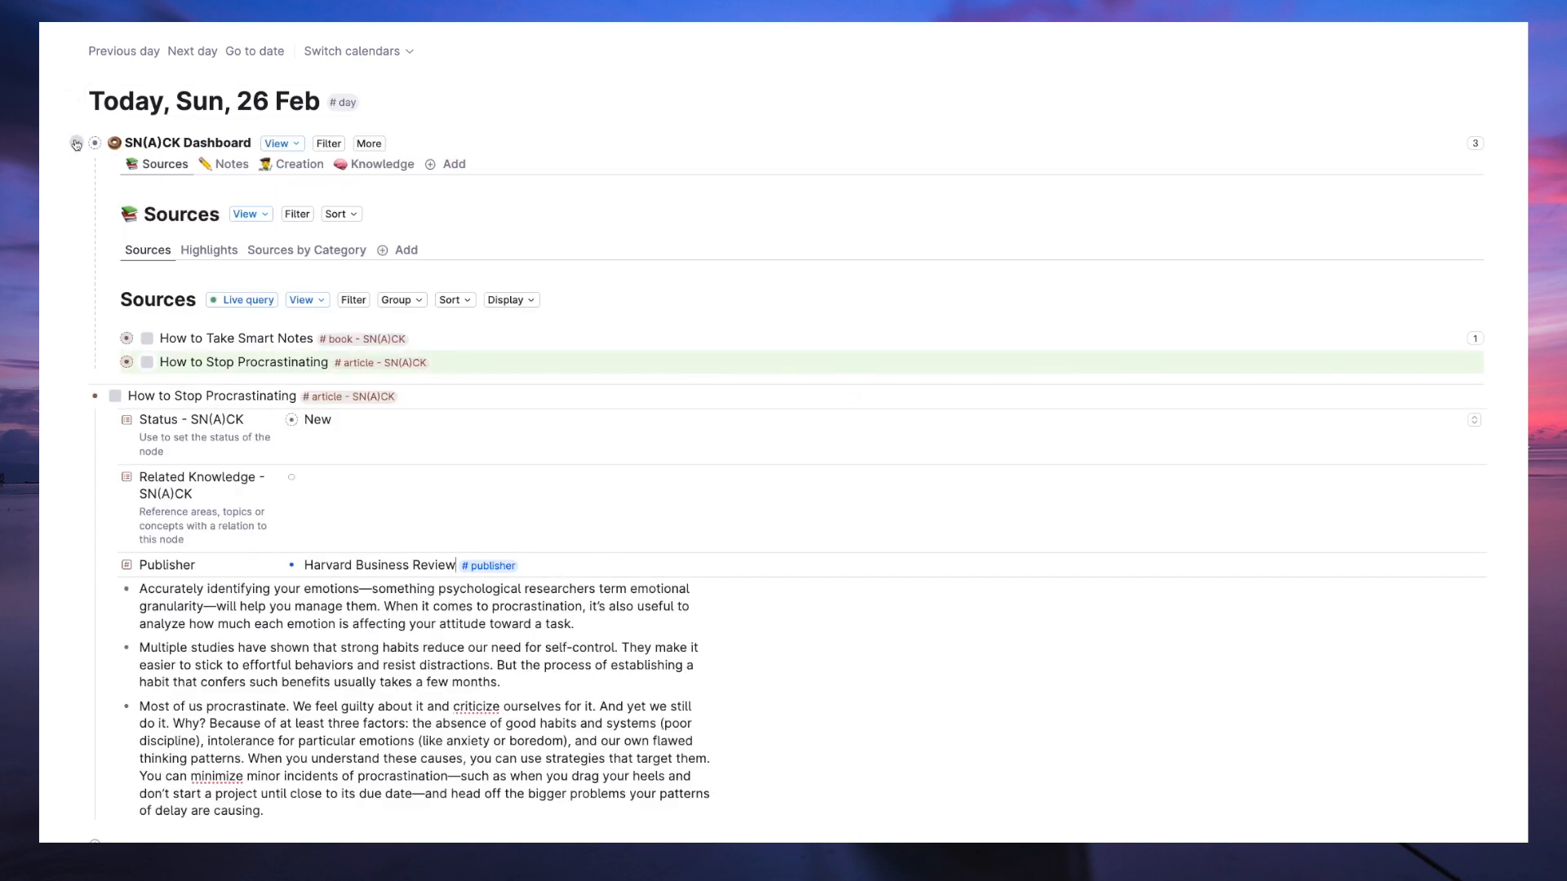
{"action": "left_click_drag", "start_coordinate": [212, 359], "coordinate": [270, 361]}
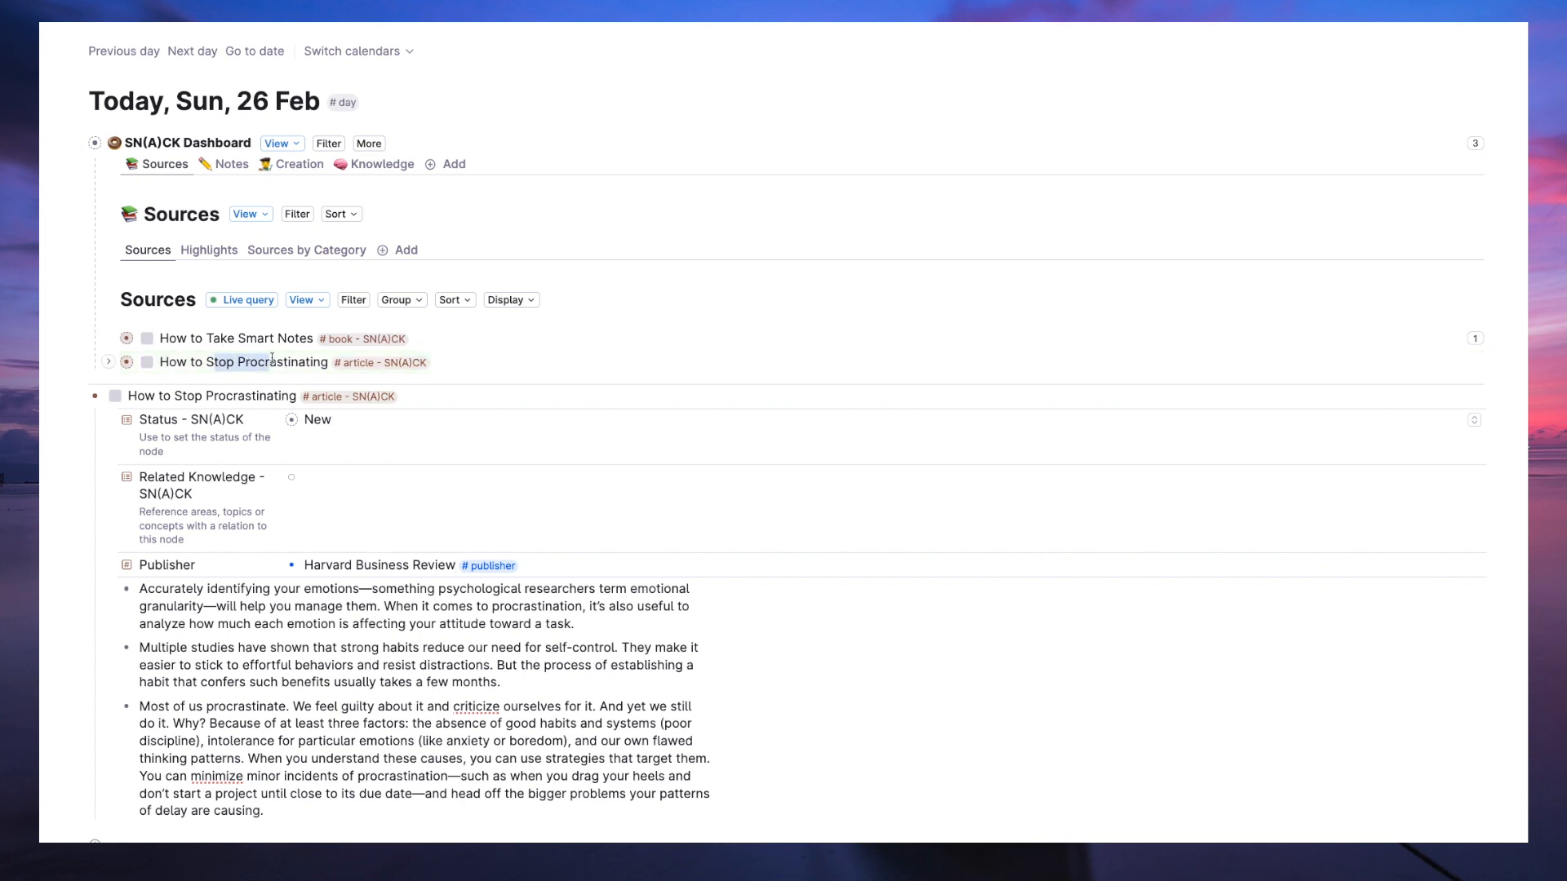
{"action": "left_click", "coordinate": [76, 144]}
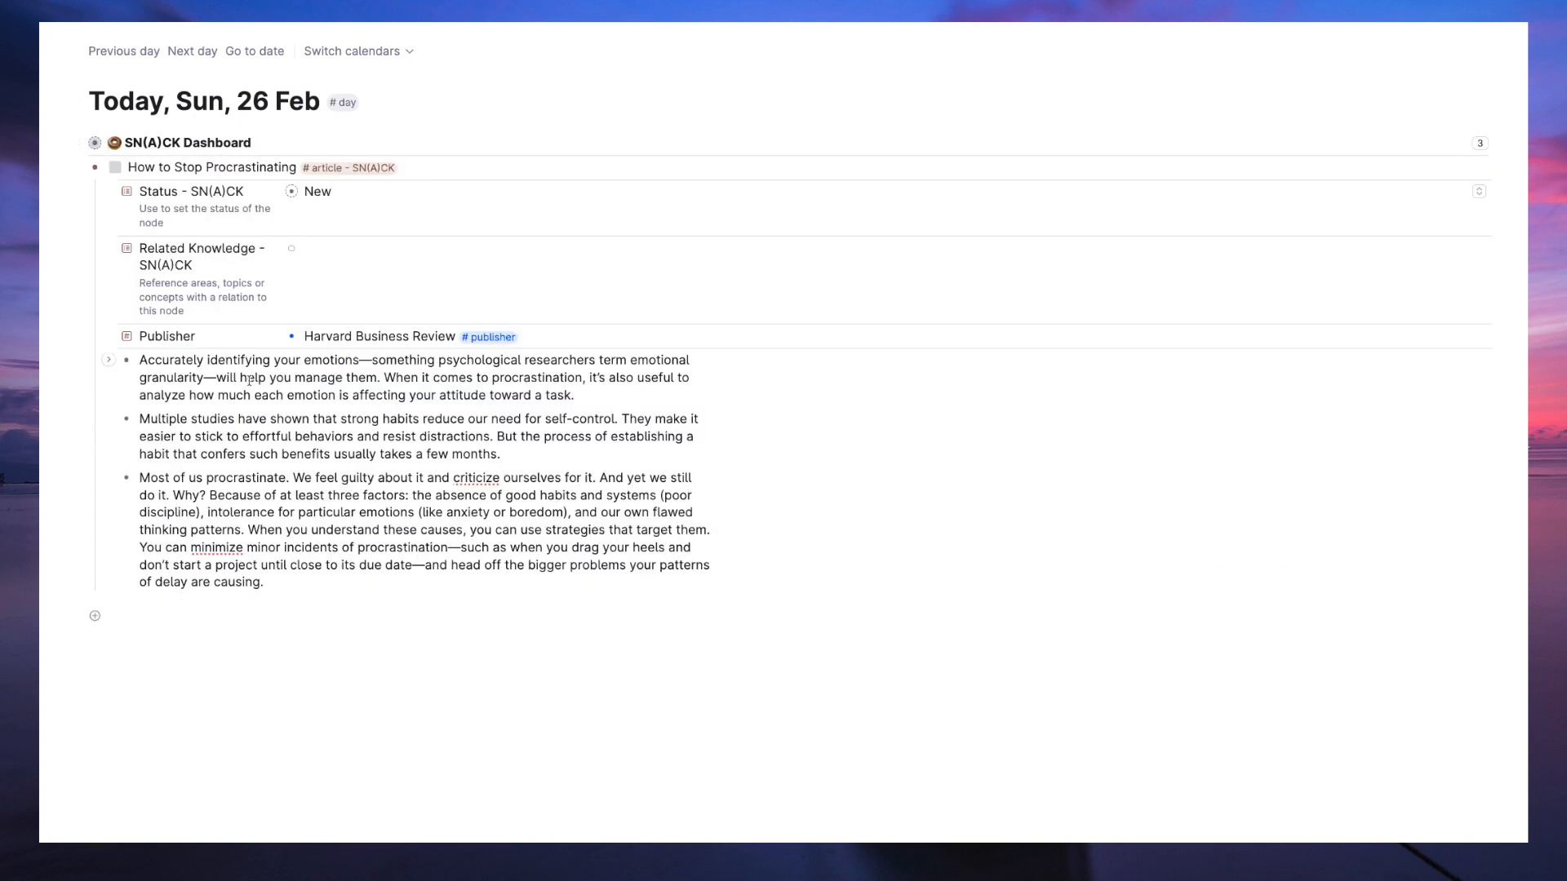
Enter Procrastination as the article's related knowledge and assign Option+L as the shortcut for the Move to SN(A)CK Walkthrough Library command.
{"action": "left_click", "coordinate": [370, 242]}
{"action": "type", "text": "Procrastination"}
{"action": "key", "text": "super+k"}
{"action": "type", "text": "Move to"}
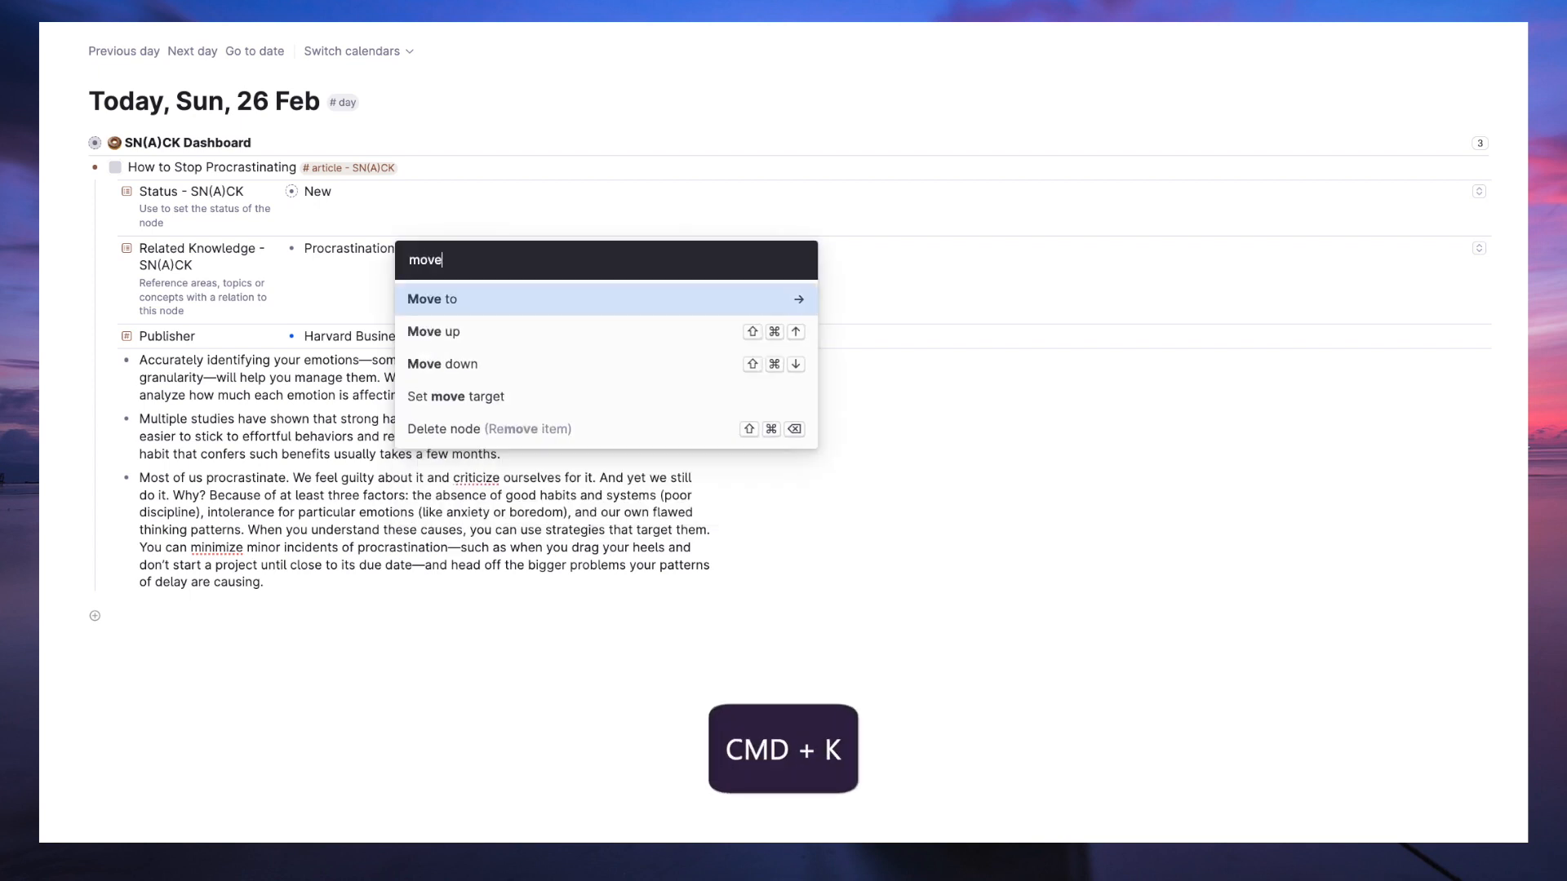
{"action": "key", "text": "Down"}
{"action": "key", "text": "Return"}
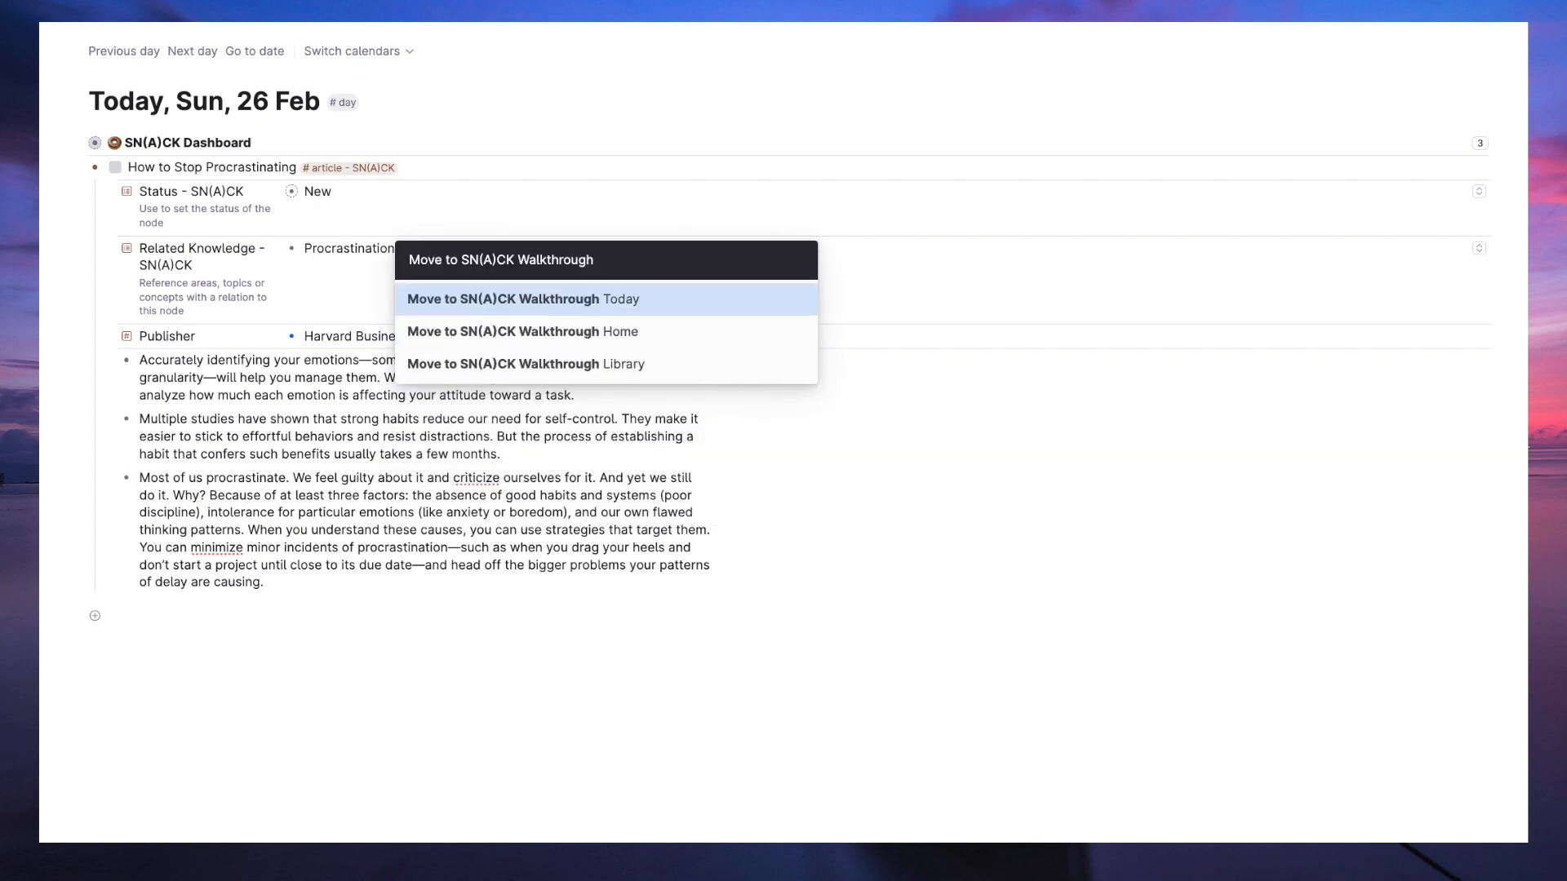
{"action": "key", "text": "Down"}
{"action": "key", "text": "Down"}
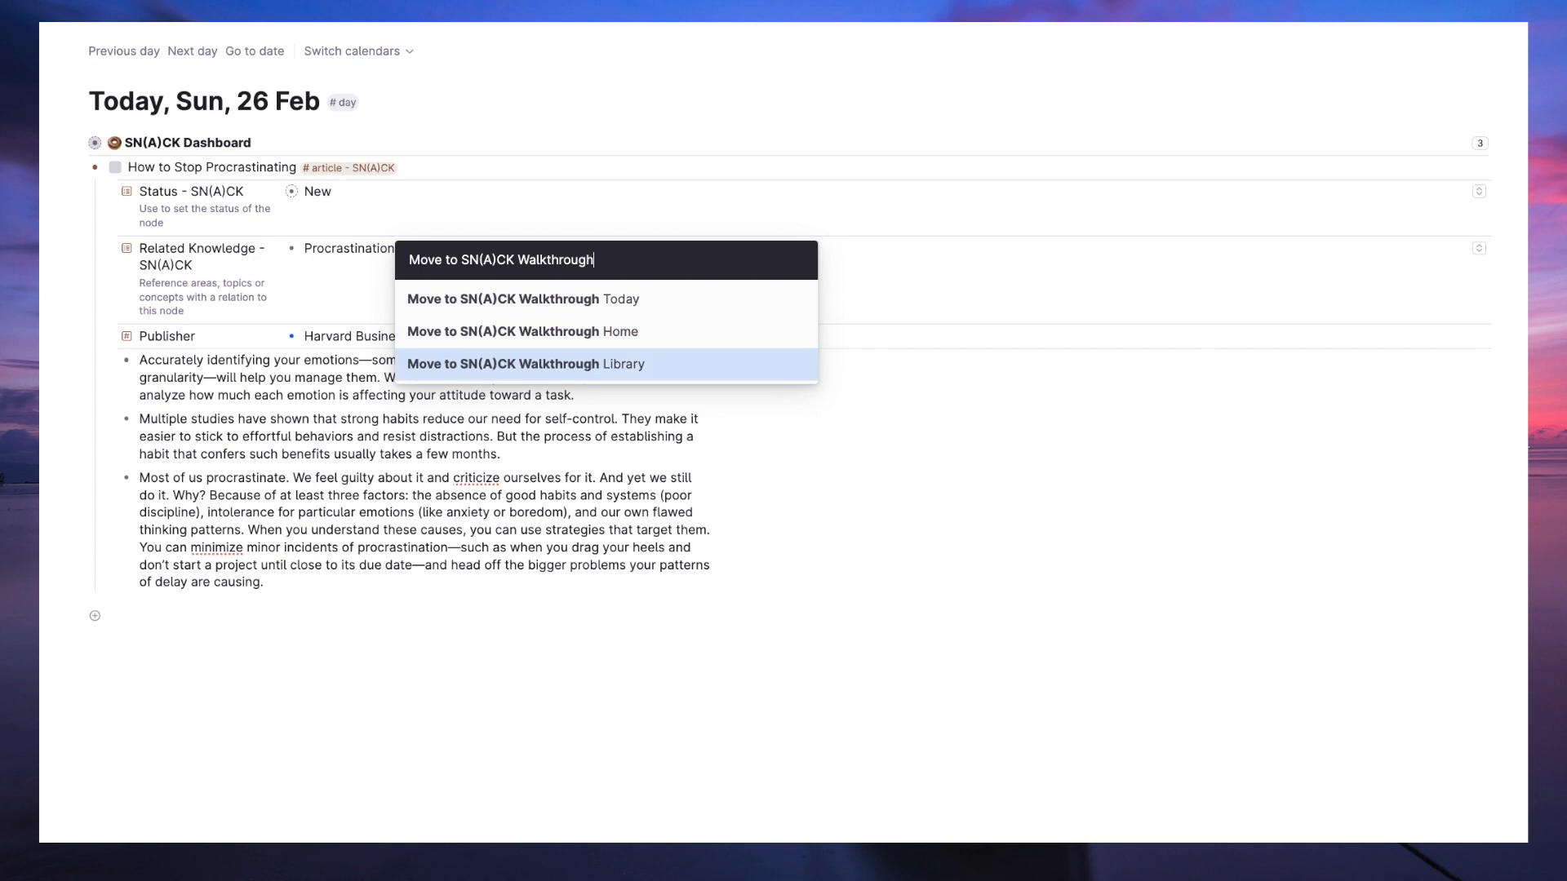
{"action": "key", "text": "super+shift+k"}
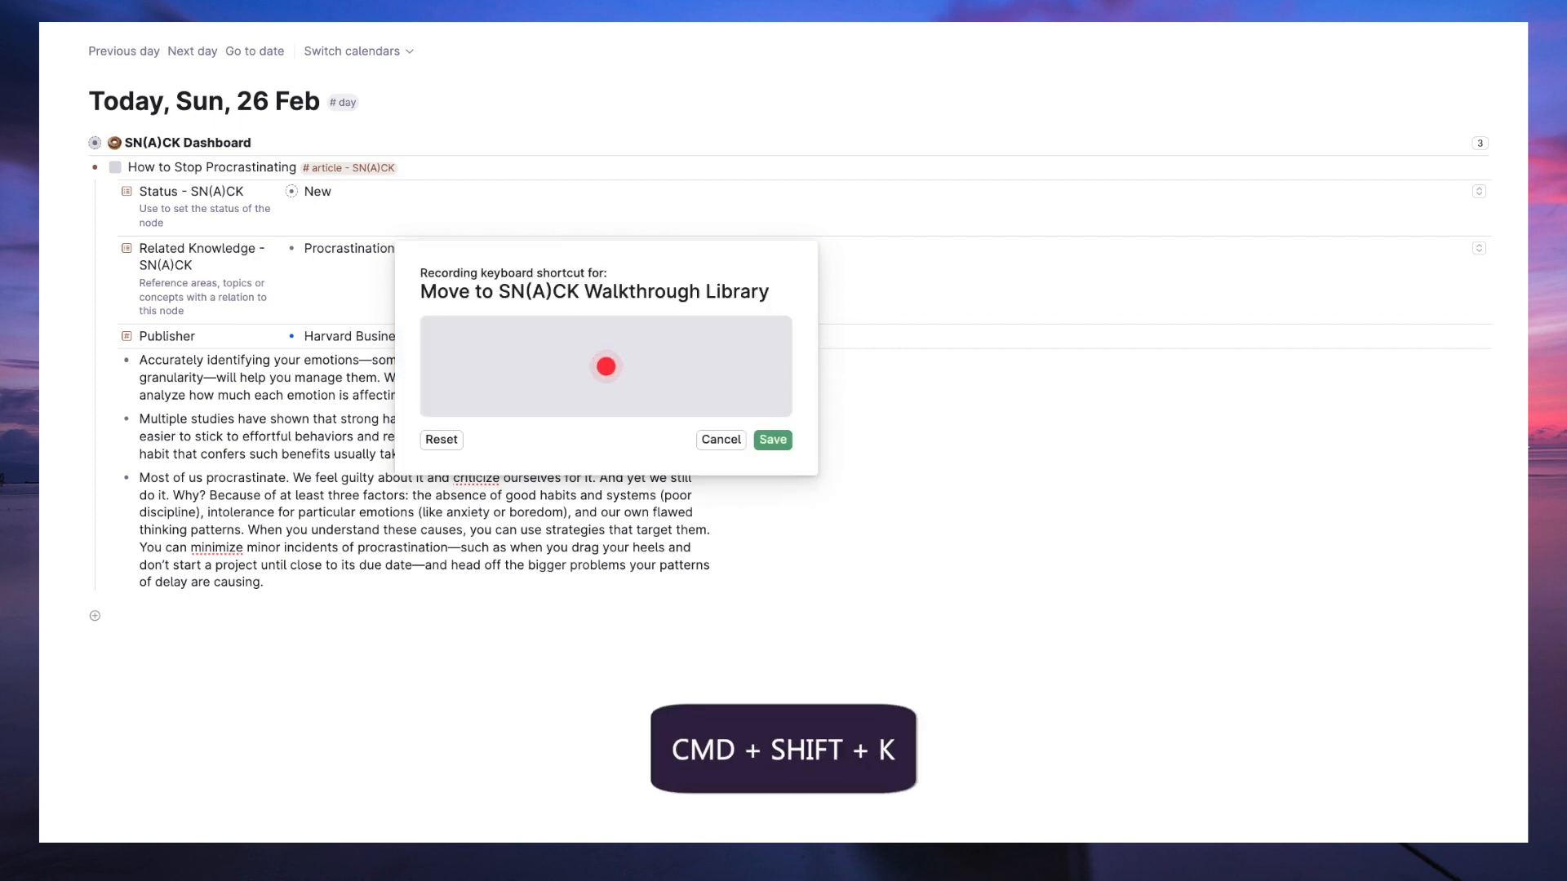
{"action": "key", "text": "alt+F1"}
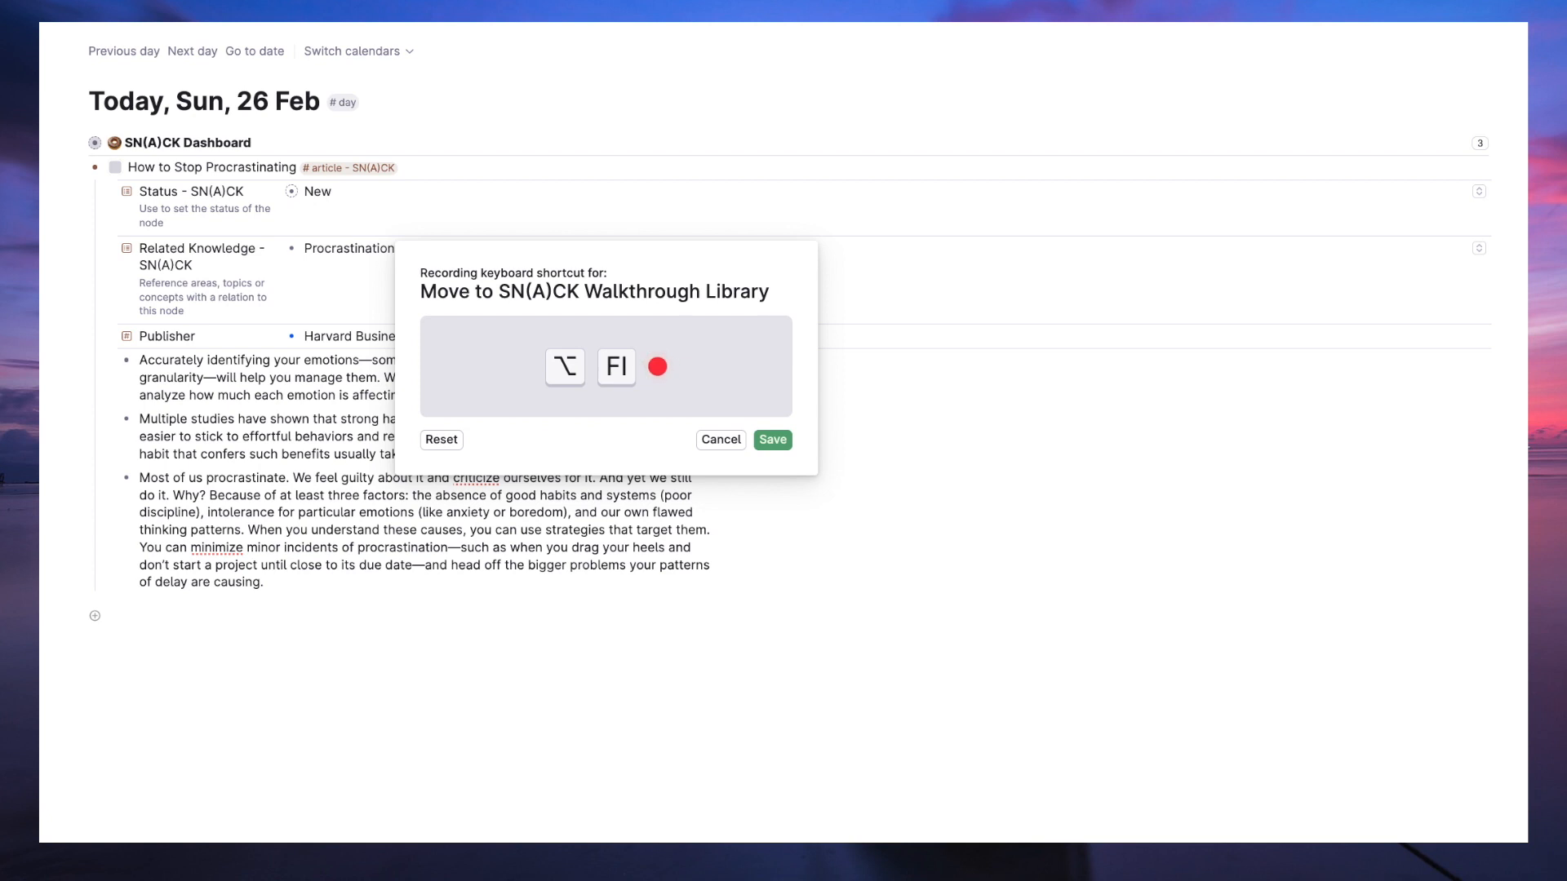
{"action": "left_click", "coordinate": [760, 439]}
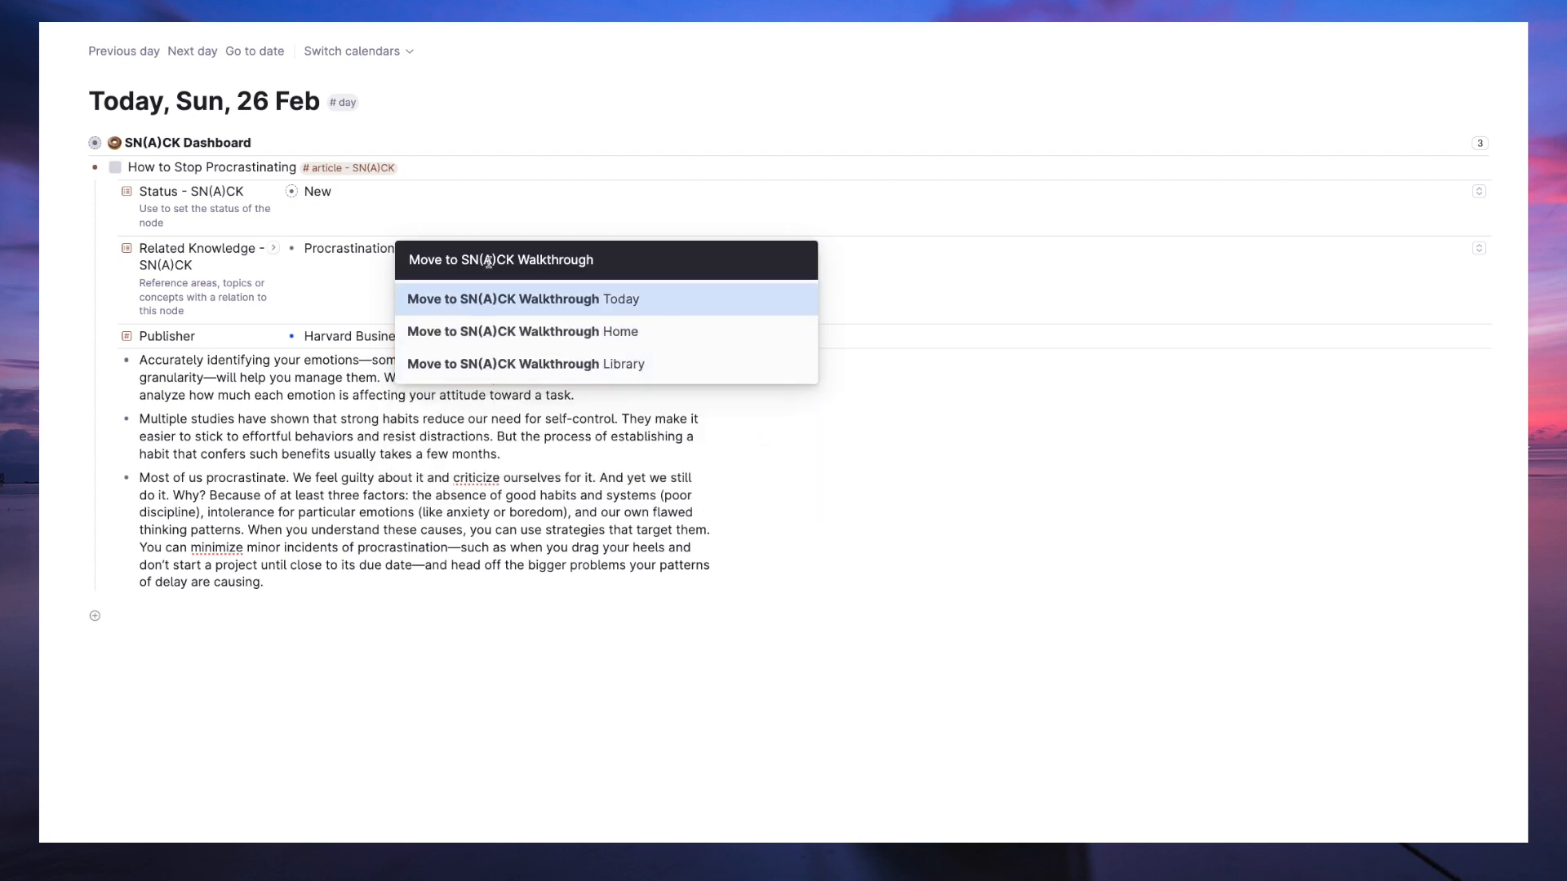
{"action": "key", "text": "Escape"}
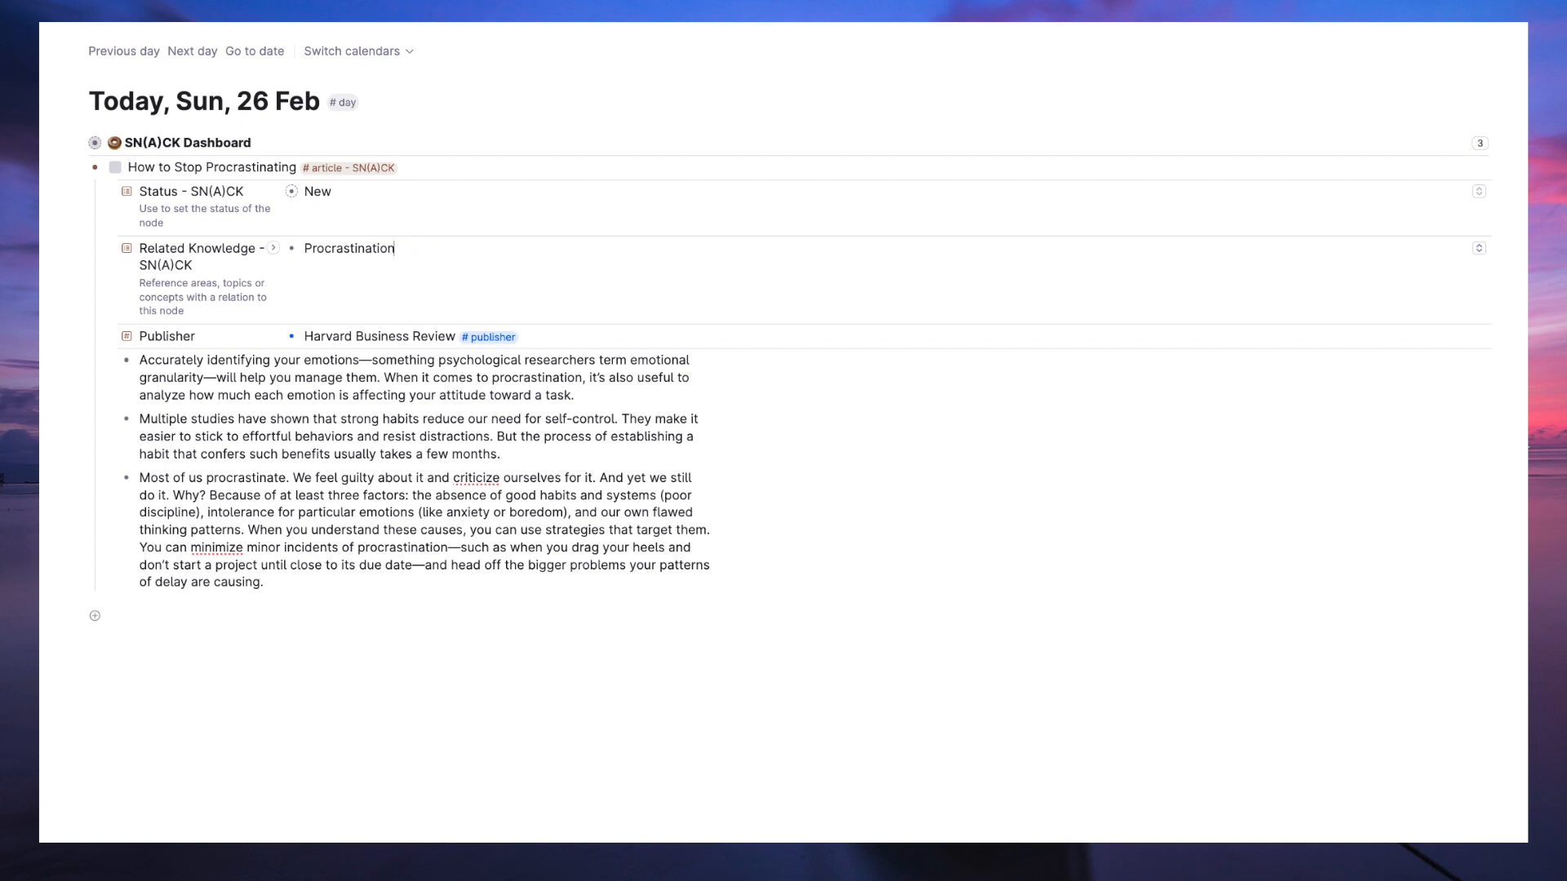
Move the Procrastination node to the Library and tag it with topic - SN(A)CK.
{"action": "key", "text": "alt+l"}
{"action": "type", "text": "#topic"}
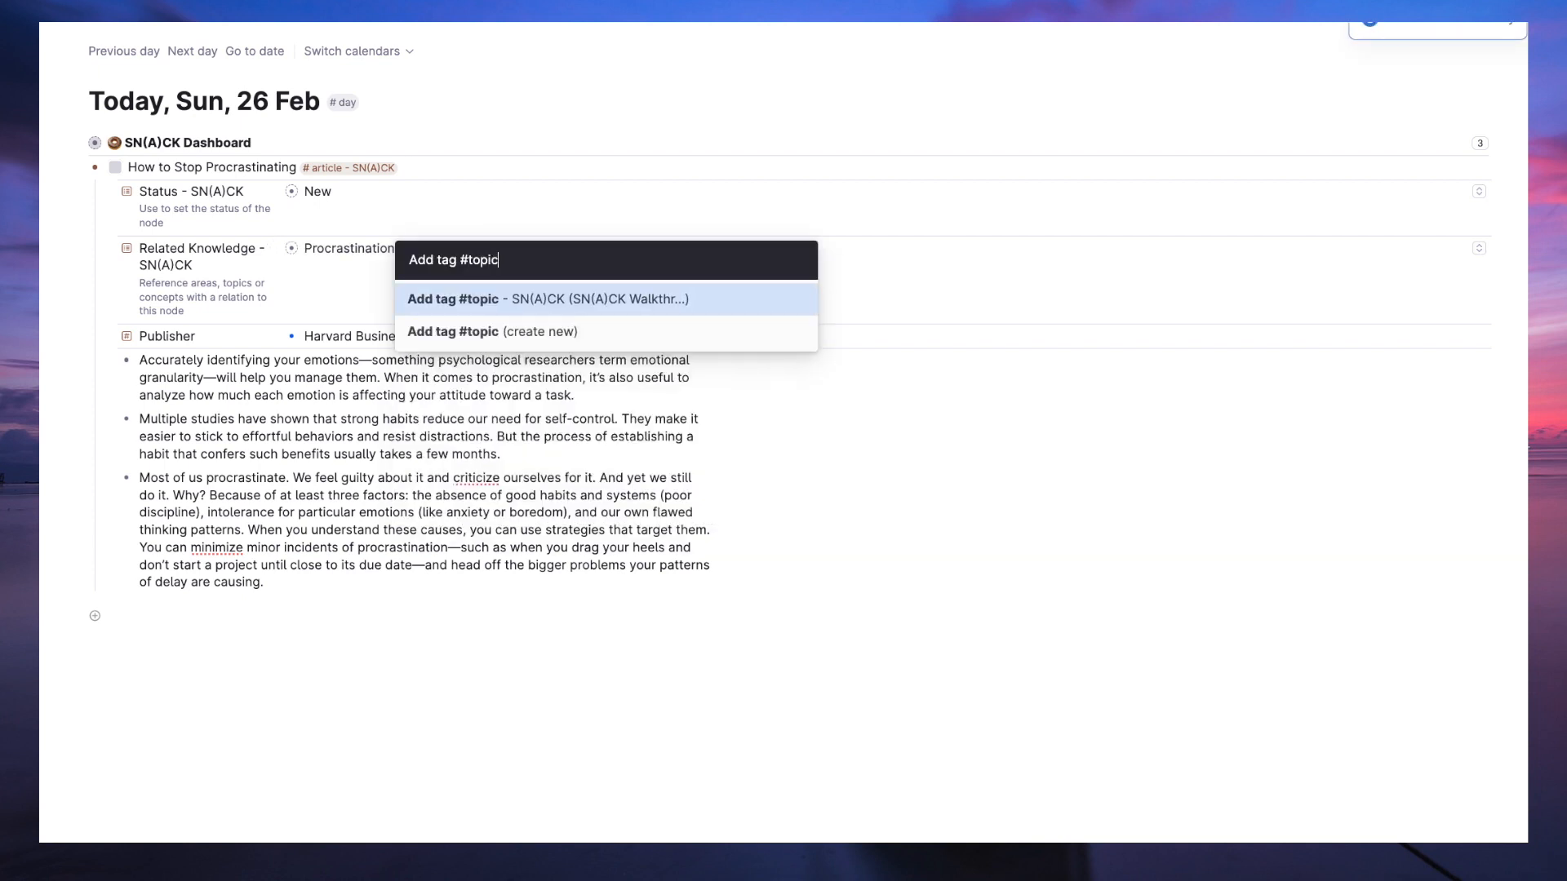
{"action": "key", "text": "Return"}
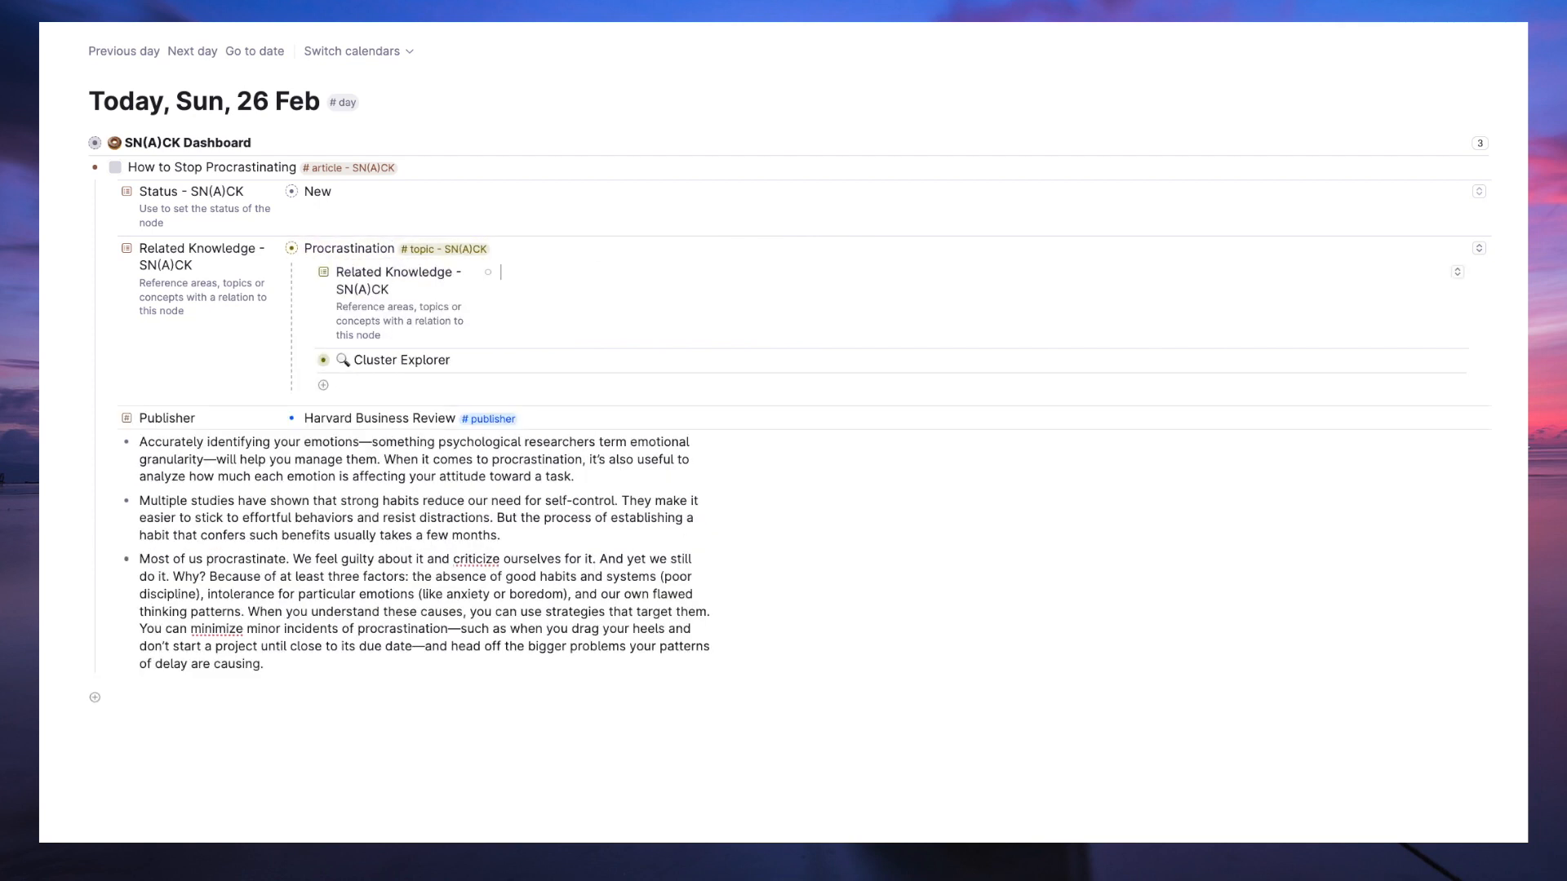
Link the existing Productivity area as the Procrastination topic's related knowledge and collapse the topic.
{"action": "type", "text": "produ"}
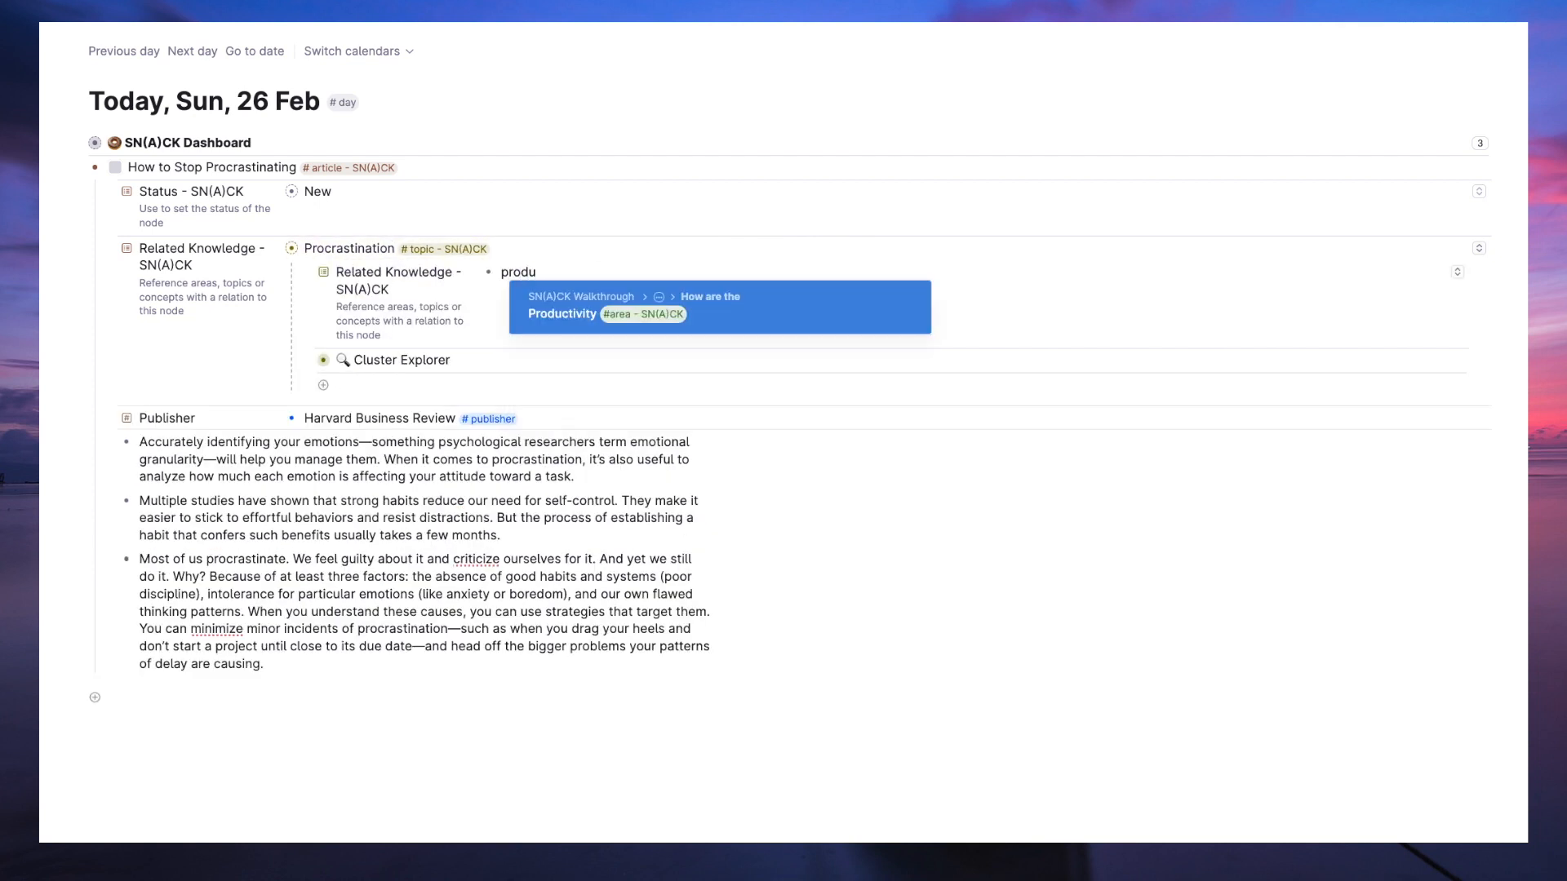
{"action": "key", "text": "Return"}
{"action": "key", "text": "super+Up"}
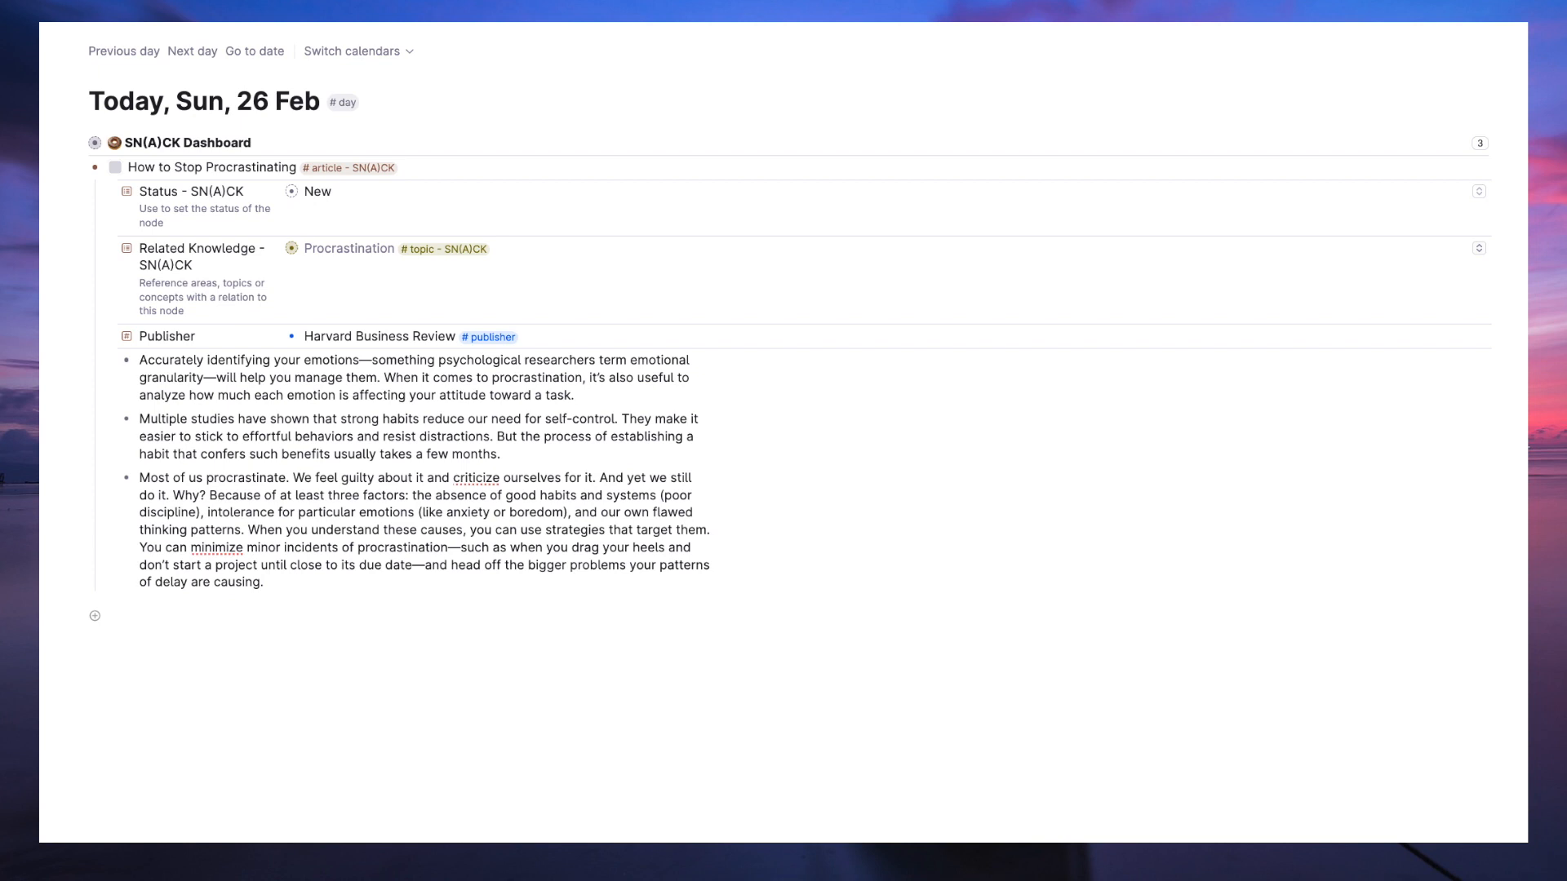
Add the existing Habits topic to the article's related knowledge and briefly look inside it.
{"action": "key", "text": "space"}
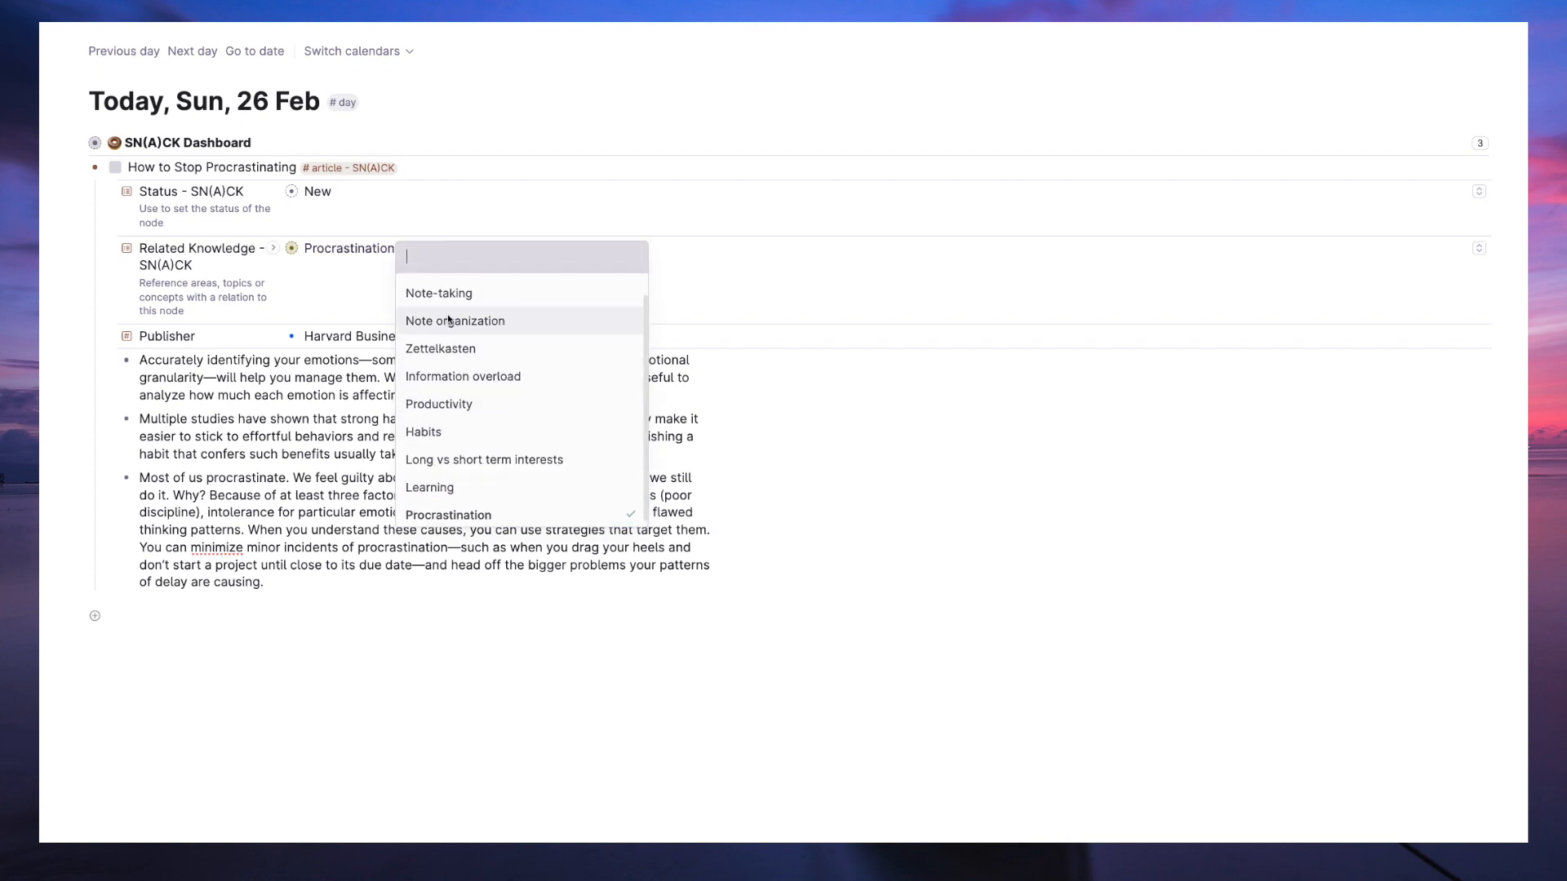
{"action": "scroll", "coordinate": [450, 320], "scroll_direction": "up", "scroll_amount": 1}
{"action": "scroll", "coordinate": [450, 343], "scroll_direction": "down", "scroll_amount": 1}
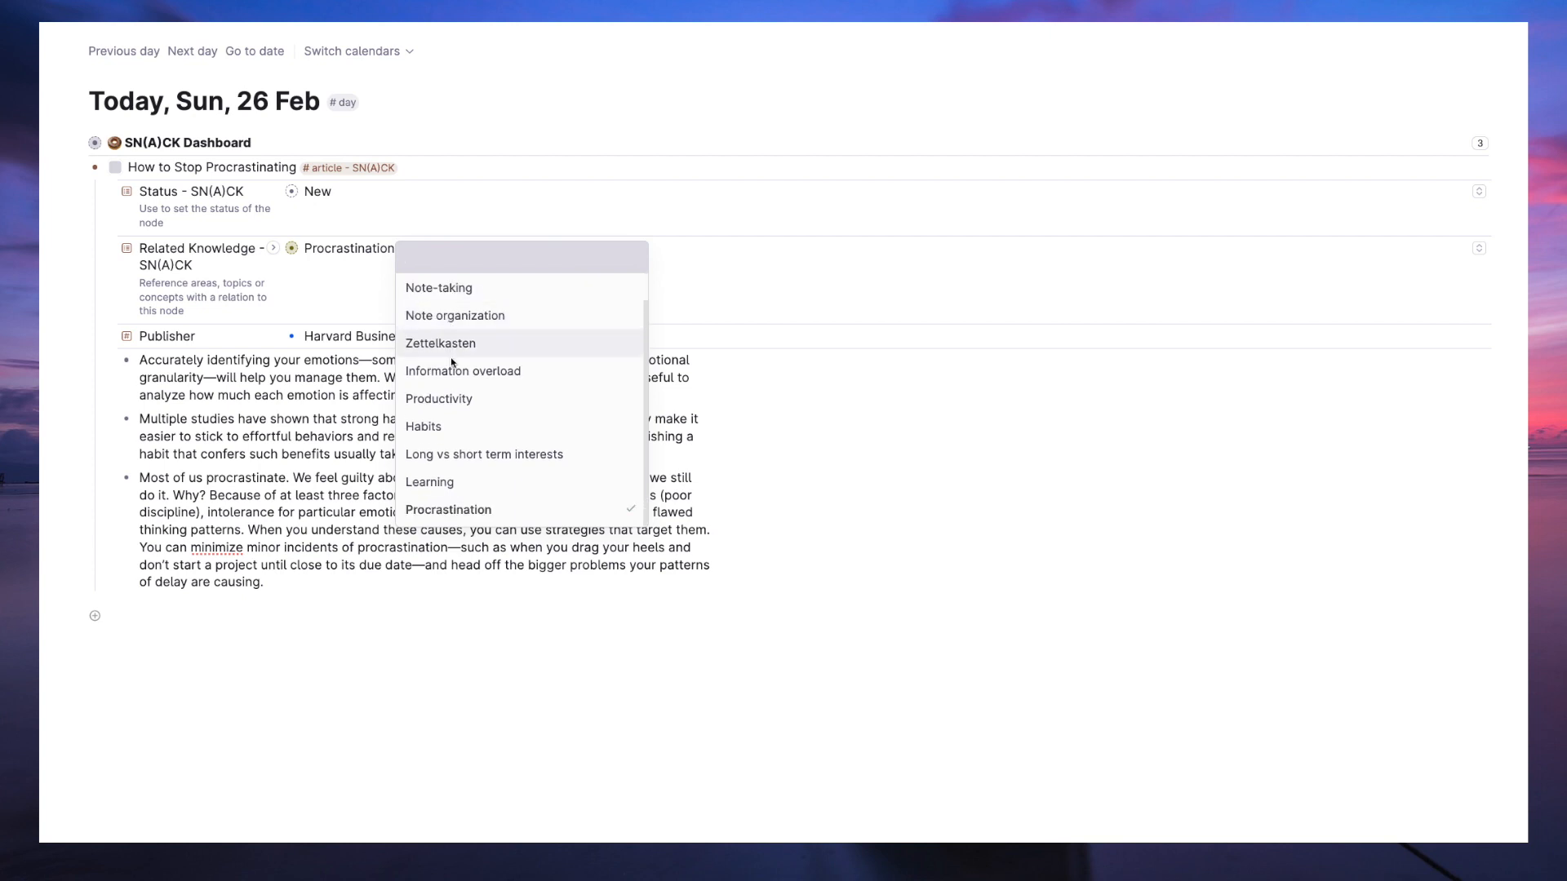
{"action": "left_click", "coordinate": [449, 439]}
{"action": "left_click", "coordinate": [341, 279]}
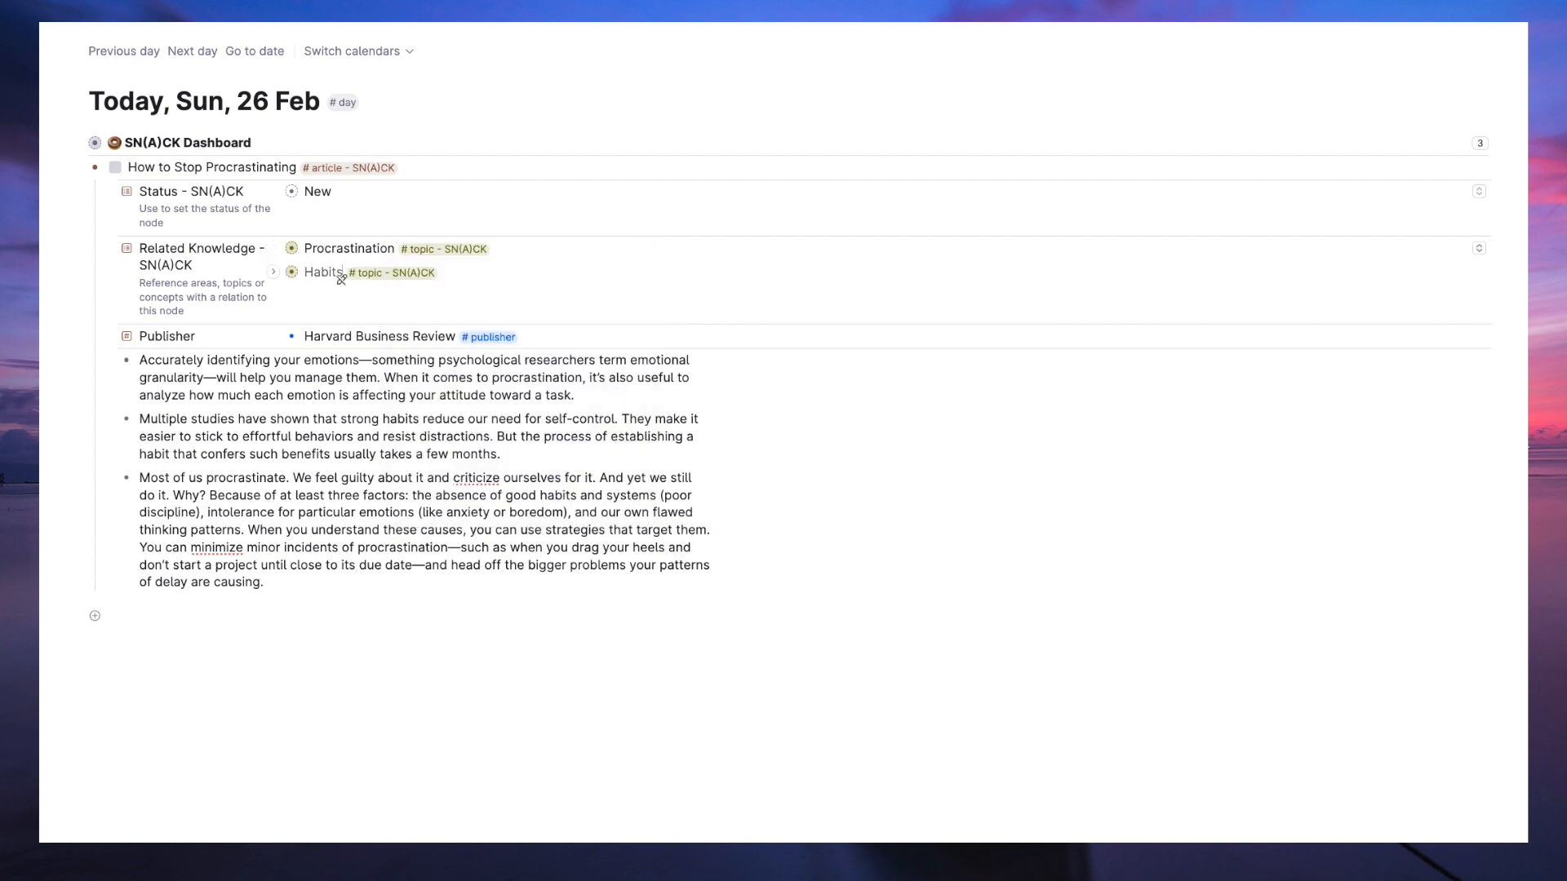
{"action": "key", "text": "super+Down"}
{"action": "key", "text": "super+Up"}
Add Emotions and Discipline as new values below Habits in the article's related knowledge.
{"action": "key", "text": "Return"}
{"action": "type", "text": "Emotions"}
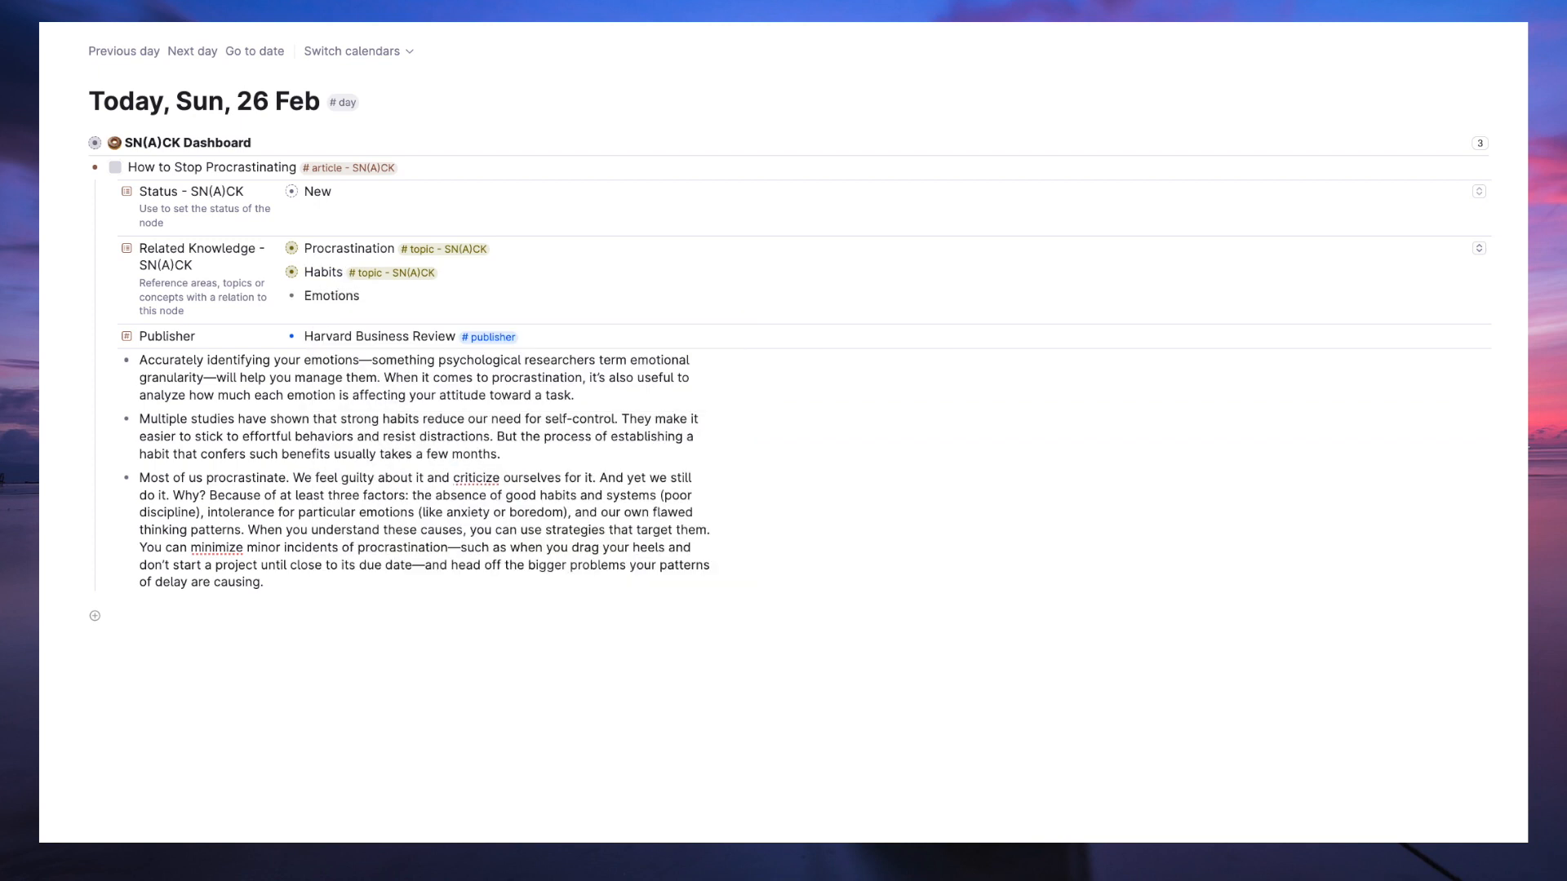
{"action": "key", "text": "Return"}
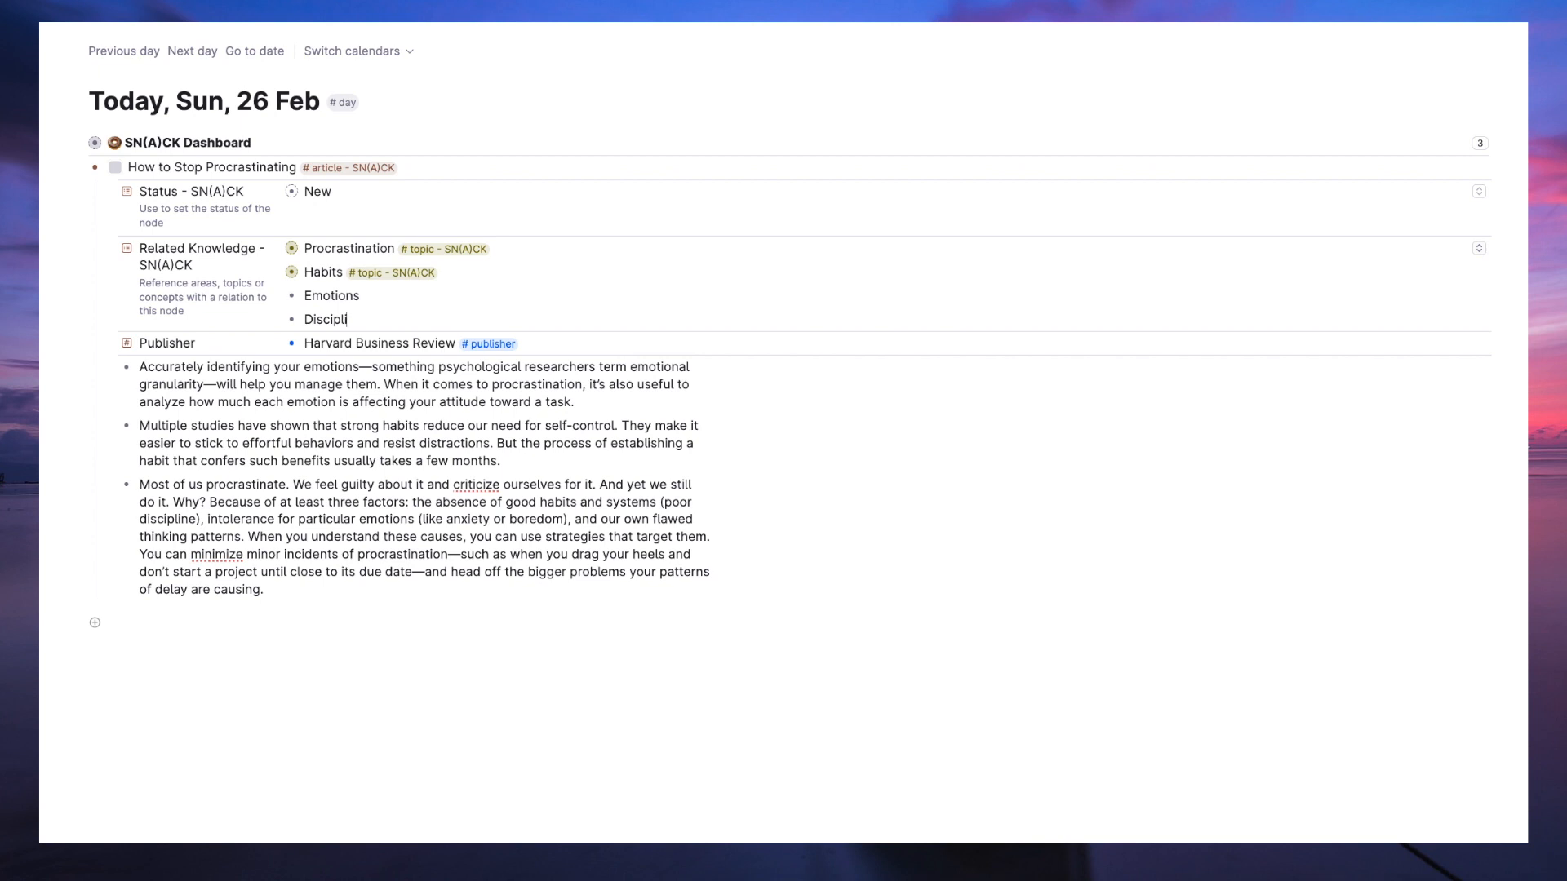
Move the Emotions and Discipline nodes to the Library and tag both with topic - SN(A)CK.
{"action": "key", "text": "alt+l"}
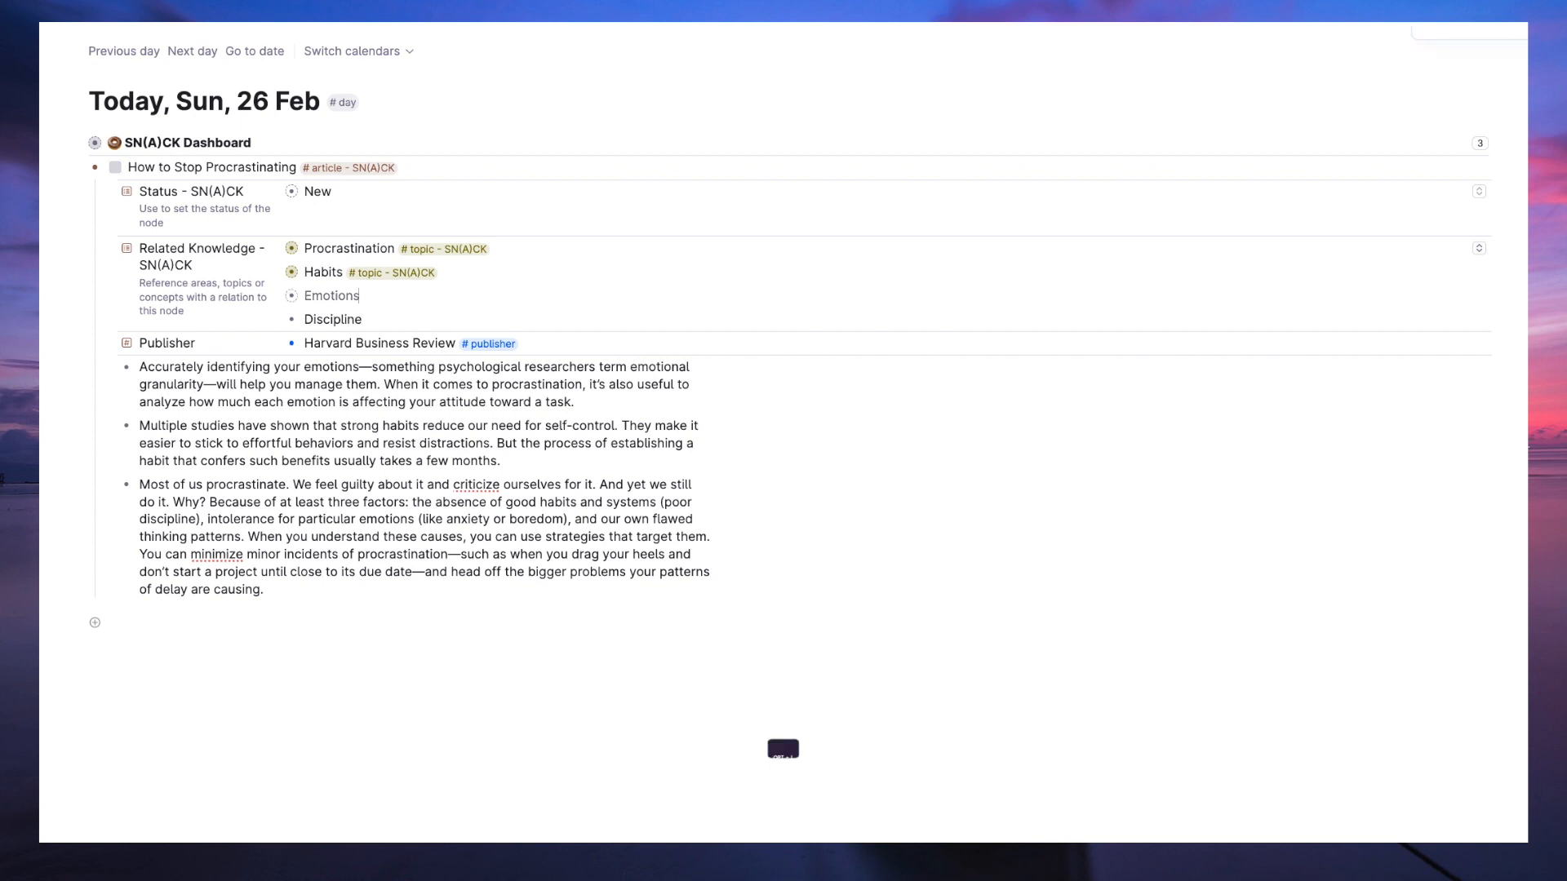
{"action": "key", "text": "alt+l"}
{"action": "key", "text": "Up"}
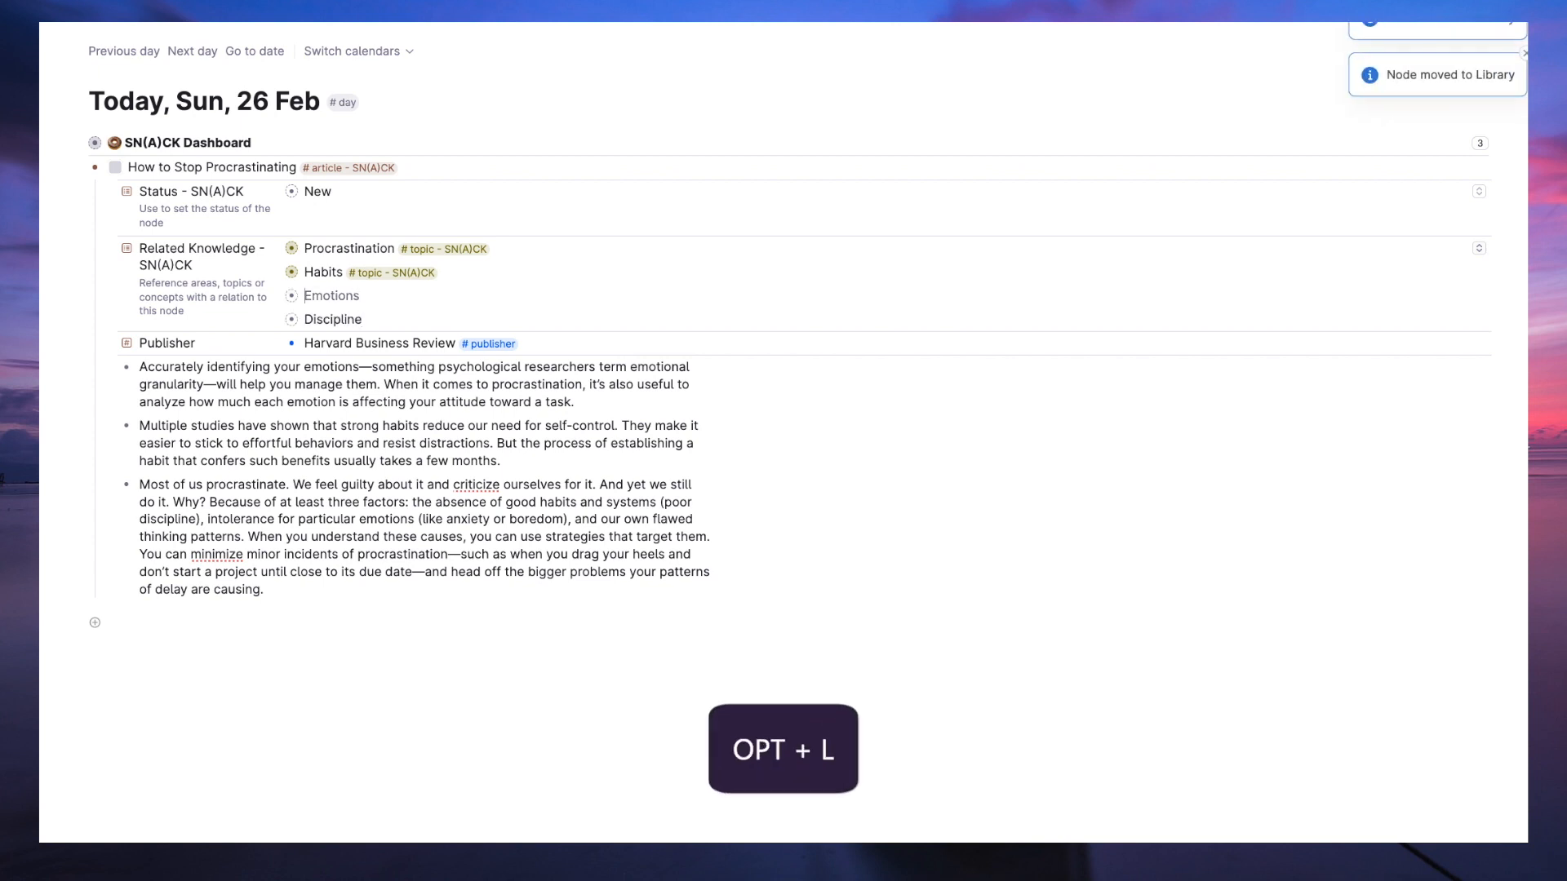
{"action": "key", "text": "shift+Down"}
{"action": "key", "text": "super+k"}
{"action": "type", "text": "a"}
{"action": "key", "text": "Return"}
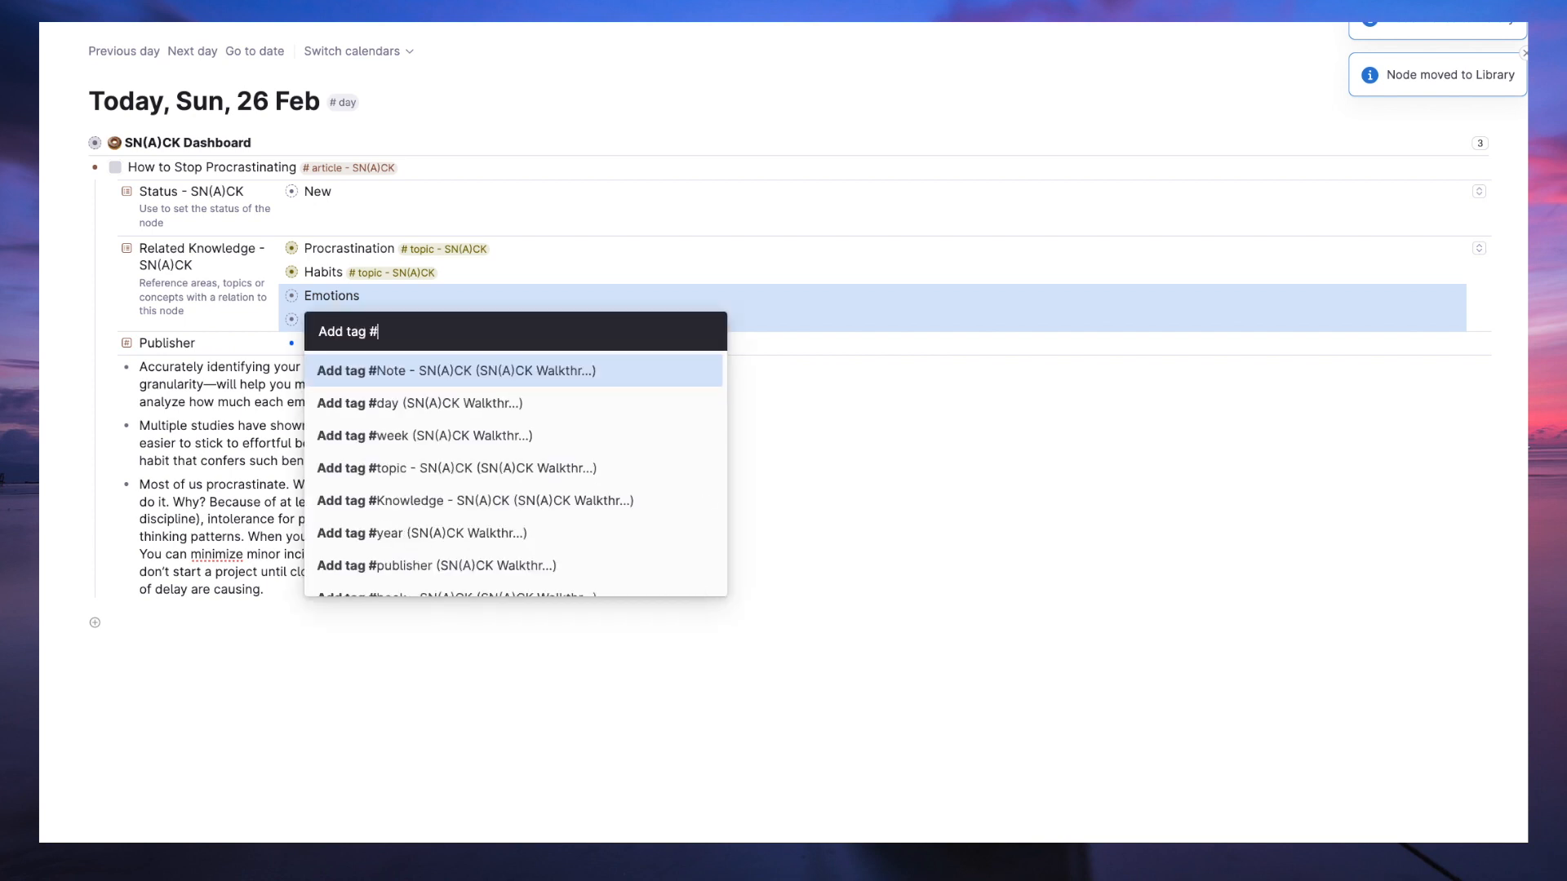
{"action": "type", "text": "topic"}
{"action": "key", "text": "Return"}
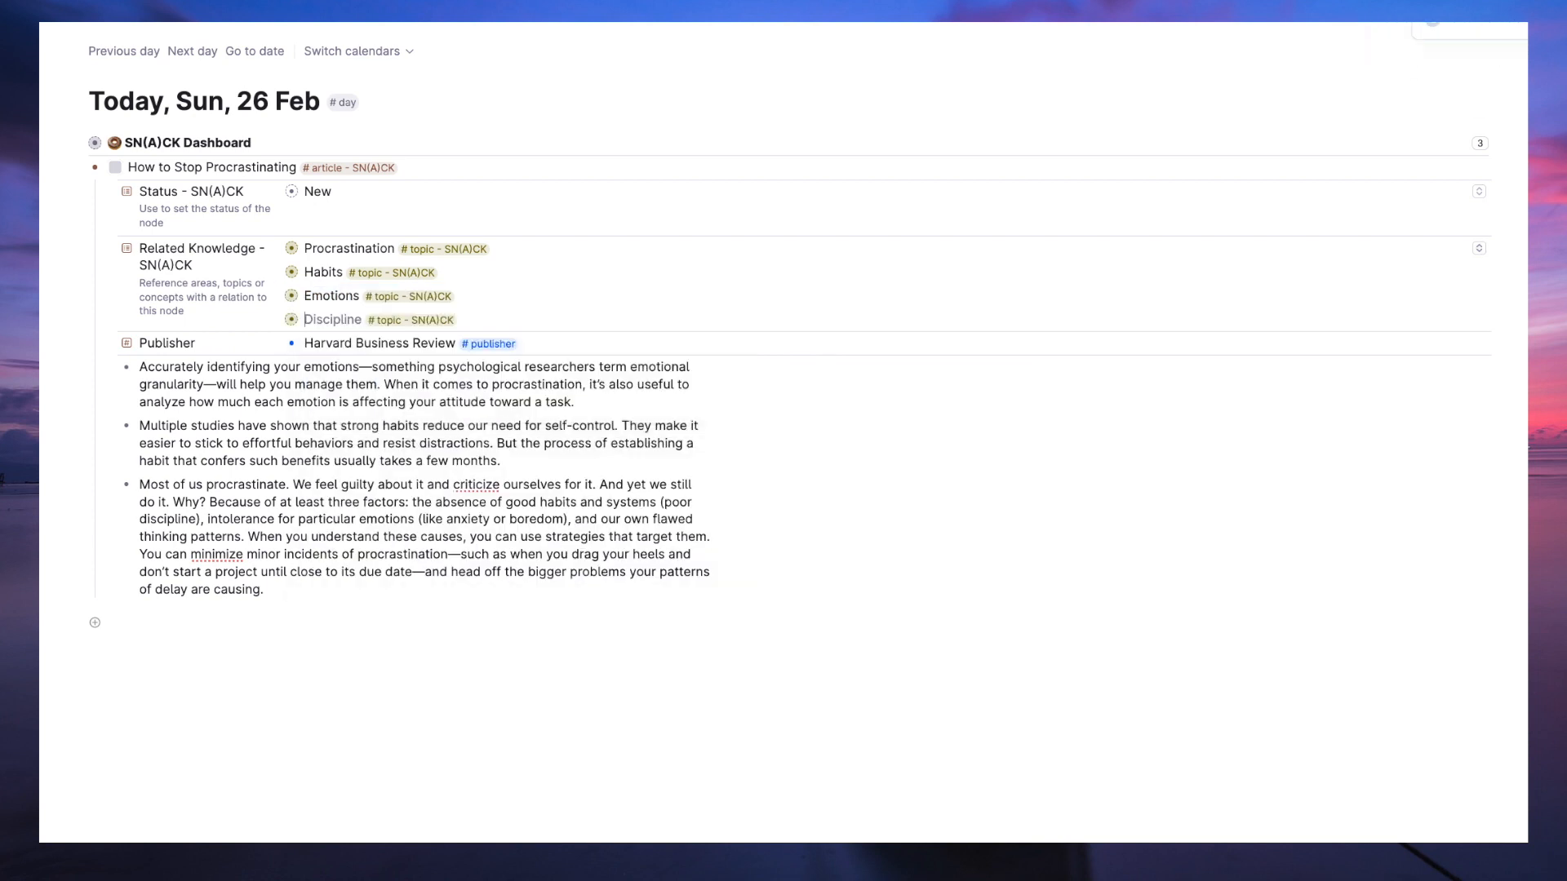
Enter Psychology as the Emotions topic's related knowledge, filed in the Library and tagged with area - SN(A)CK.
{"action": "type", "text": "Psychology"}
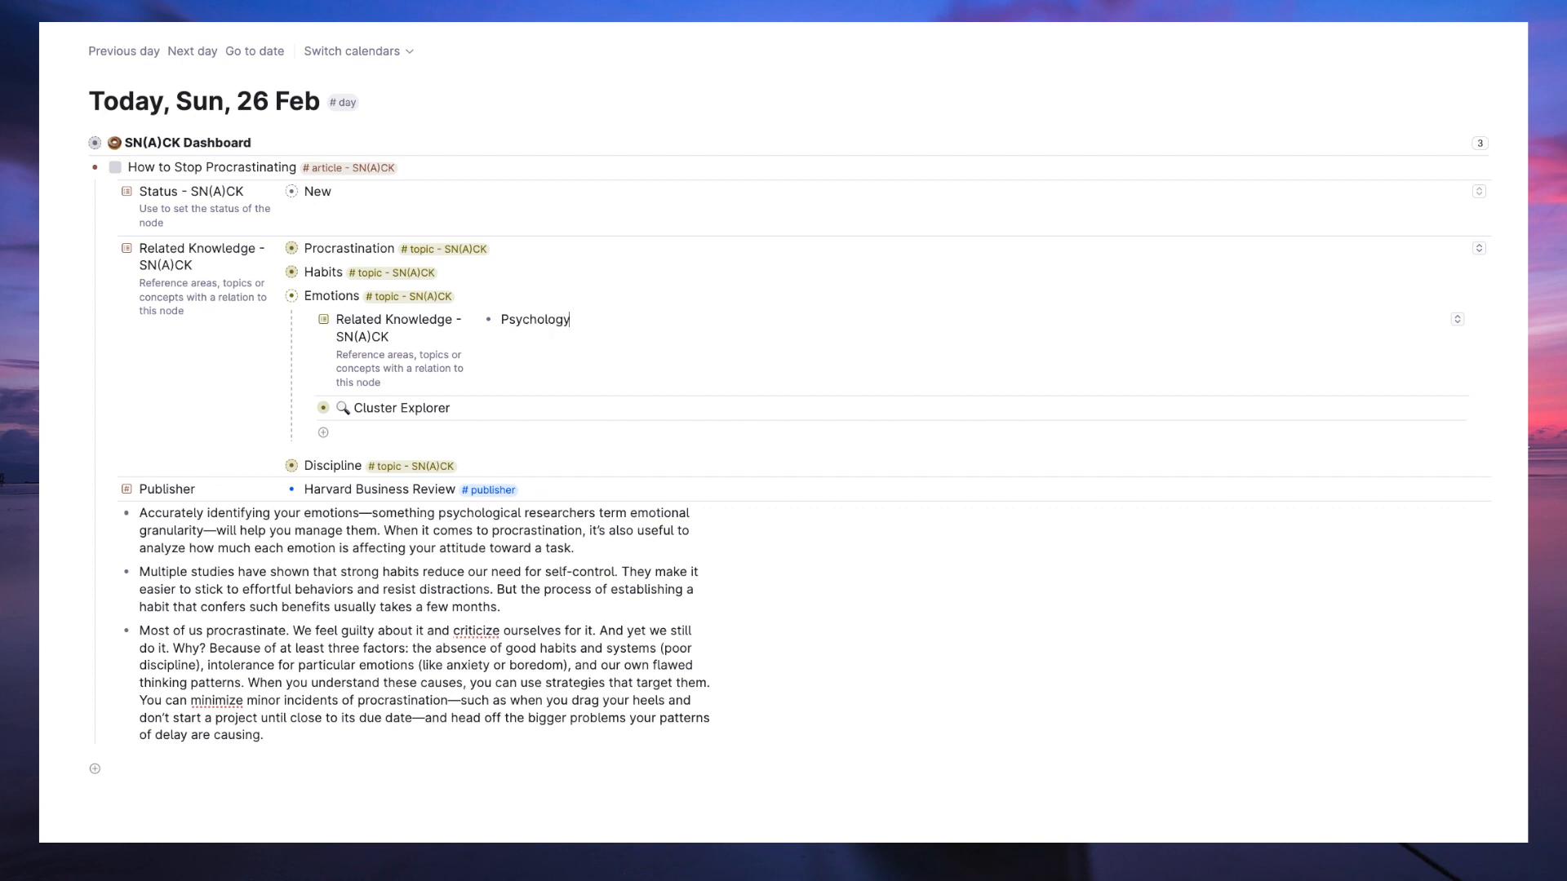
{"action": "key", "text": "super+shift+l"}
{"action": "type", "text": "#area"}
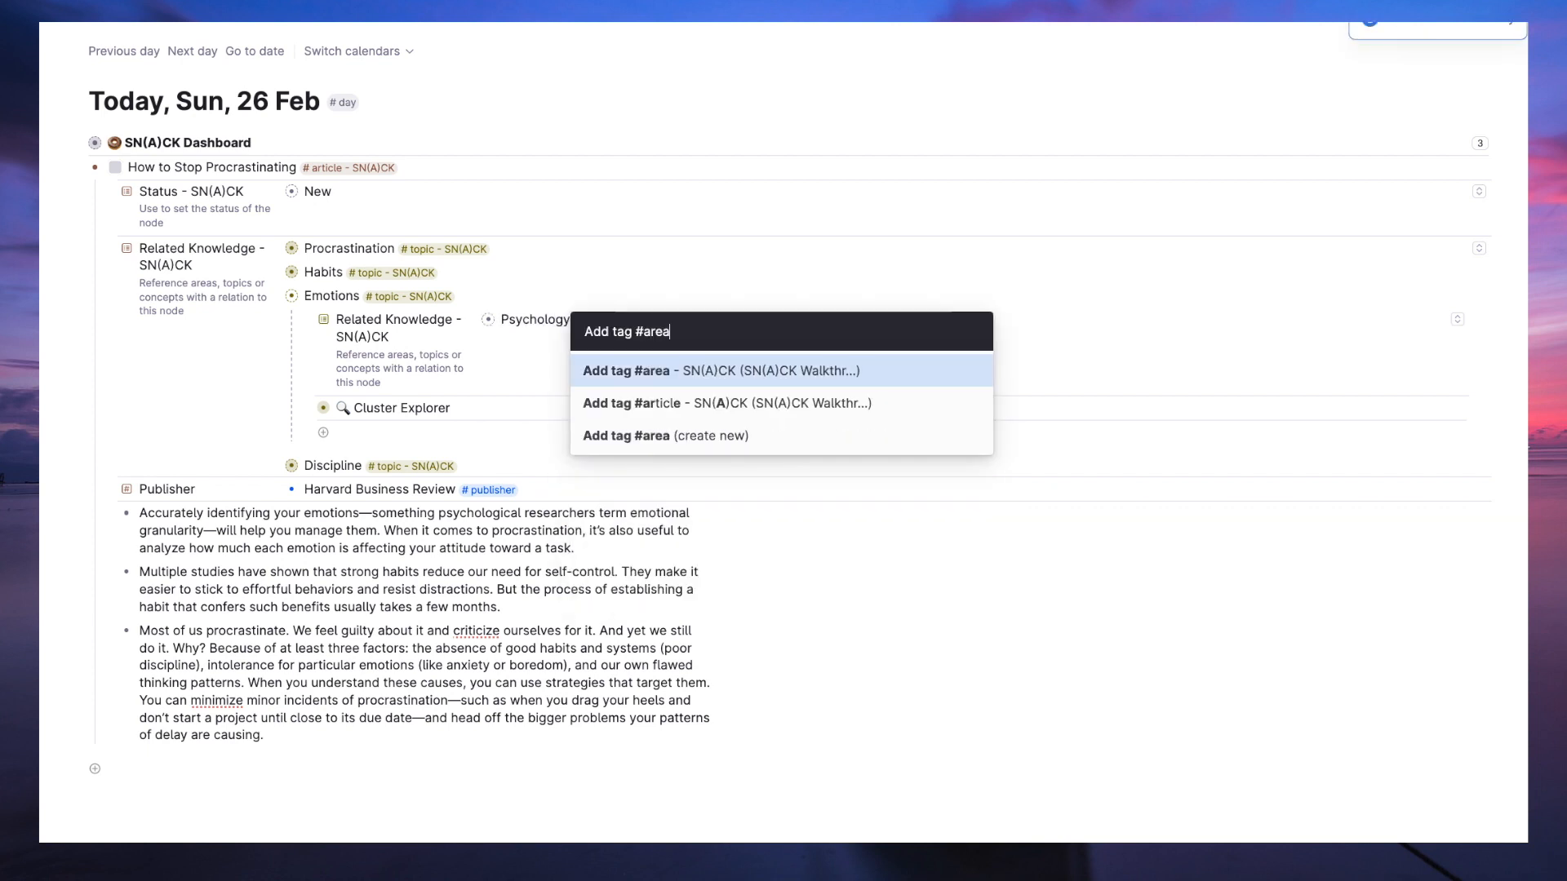
{"action": "key", "text": "Return"}
{"action": "key", "text": "Up"}
{"action": "key", "text": "Up"}
{"action": "key", "text": "super+Up"}
Set the Discipline topic's related knowledge to the existing Psychology and Productivity areas.
{"action": "key", "text": "Down"}
{"action": "key", "text": "super+Down"}
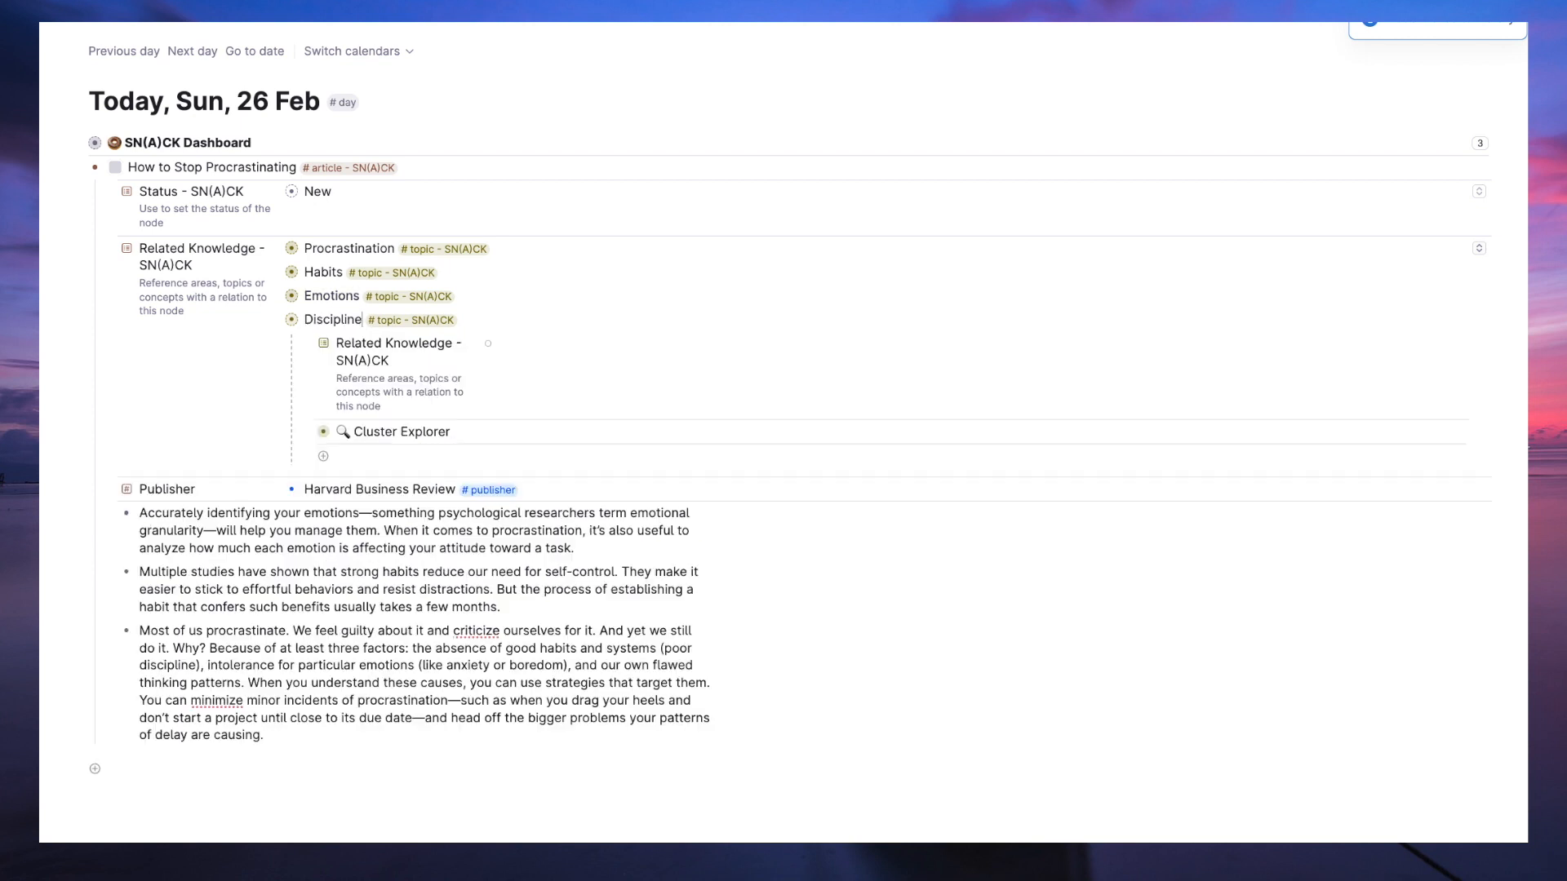
{"action": "key", "text": "Down"}
{"action": "key", "text": "Down"}
{"action": "type", "text": "psy"}
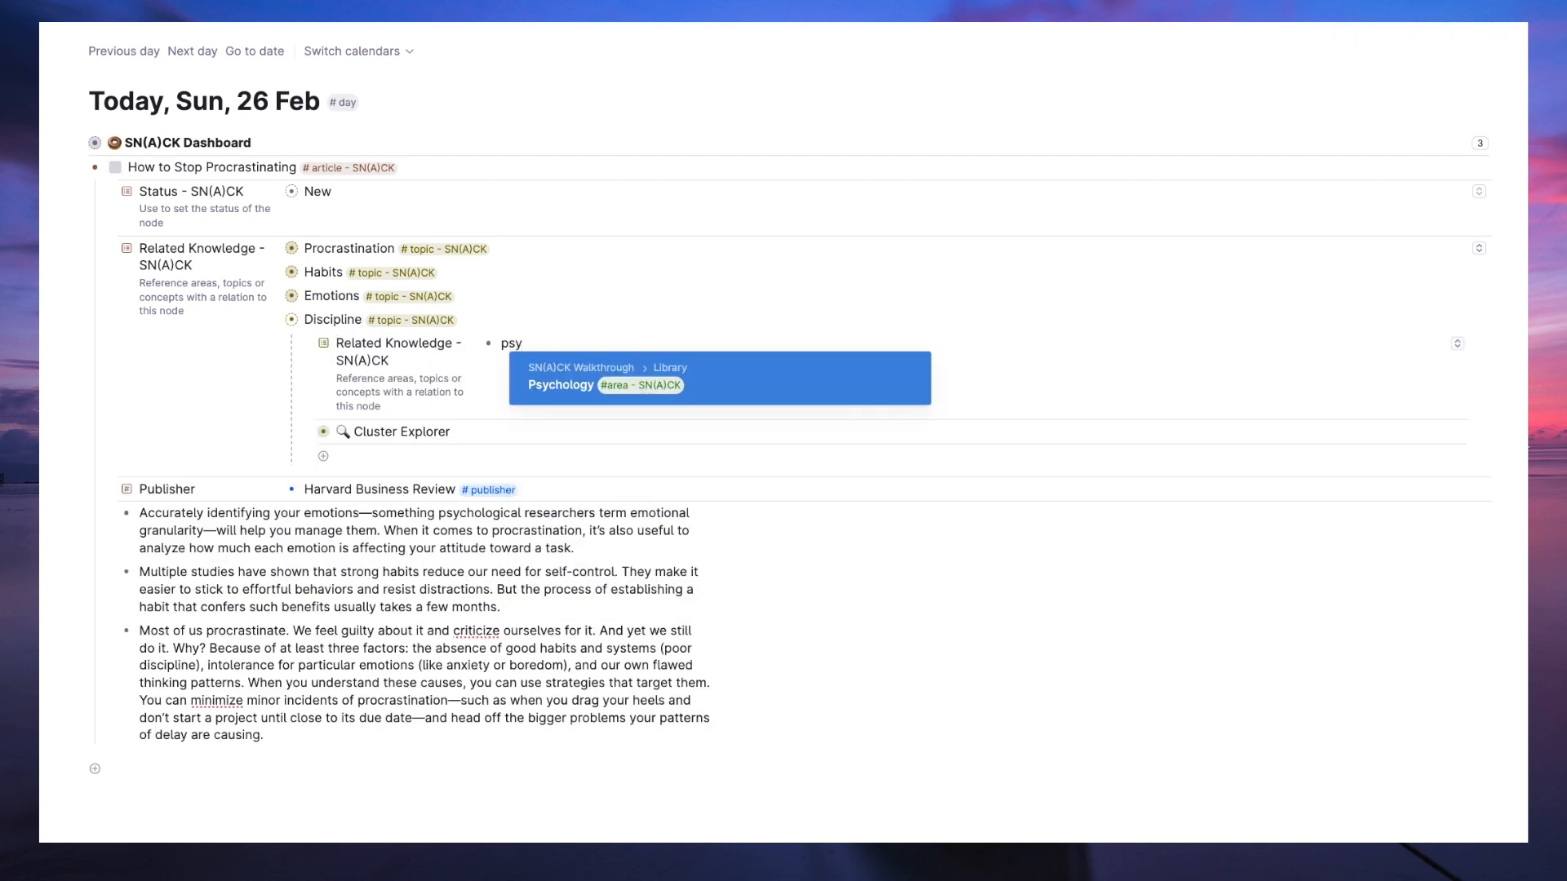
{"action": "key", "text": "Return"}
{"action": "type", "text": "pro"}
{"action": "key", "text": "Return"}
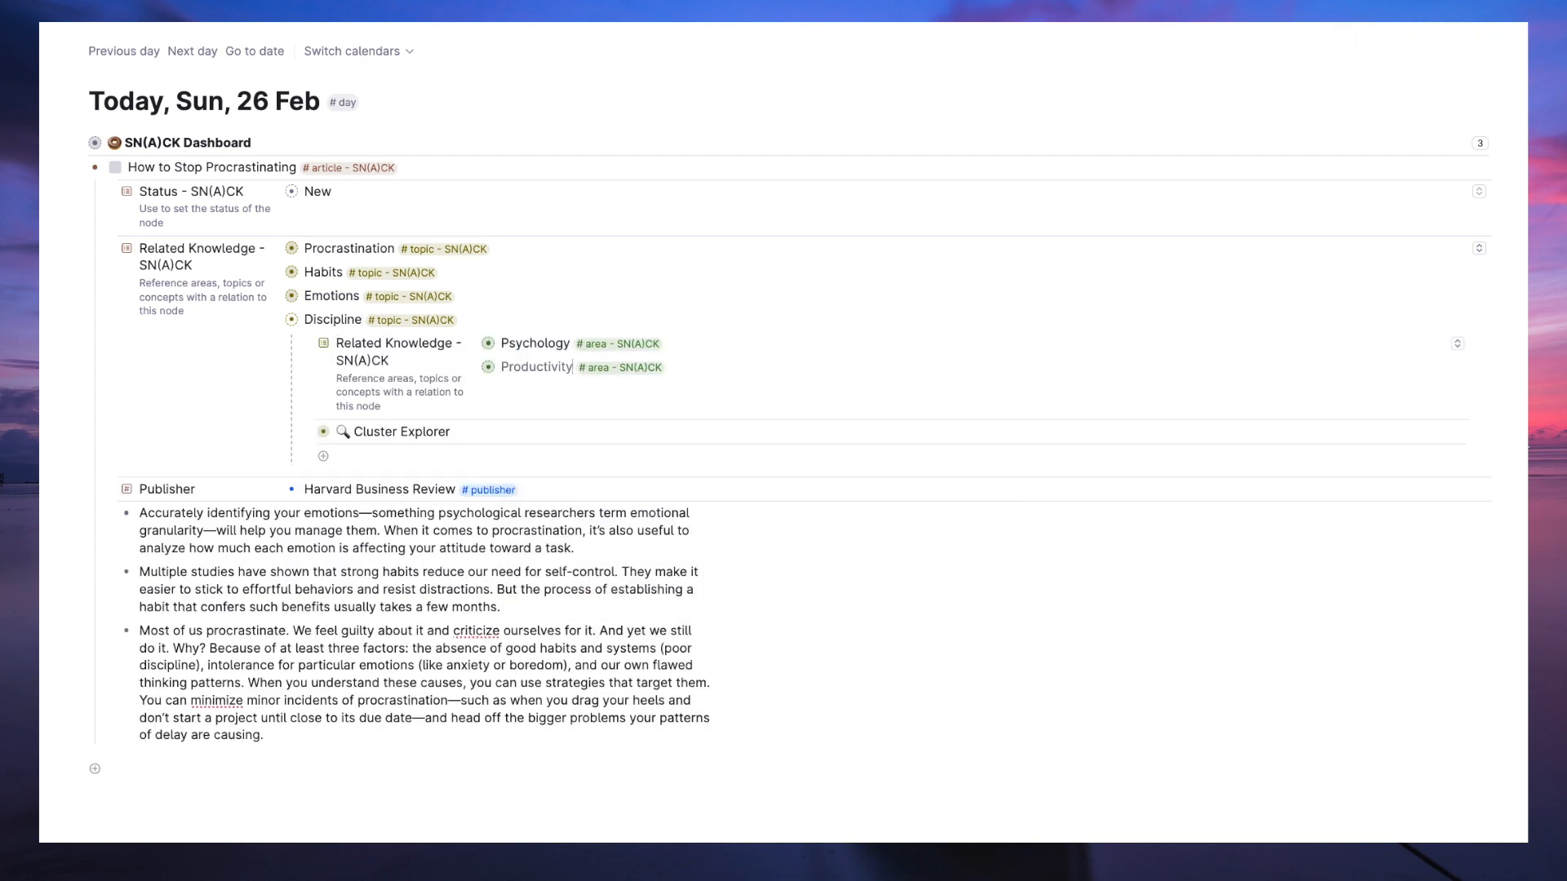
{"action": "key", "text": "Up"}
{"action": "key", "text": "Up"}
{"action": "key", "text": "Up"}
{"action": "key", "text": "super+Up"}
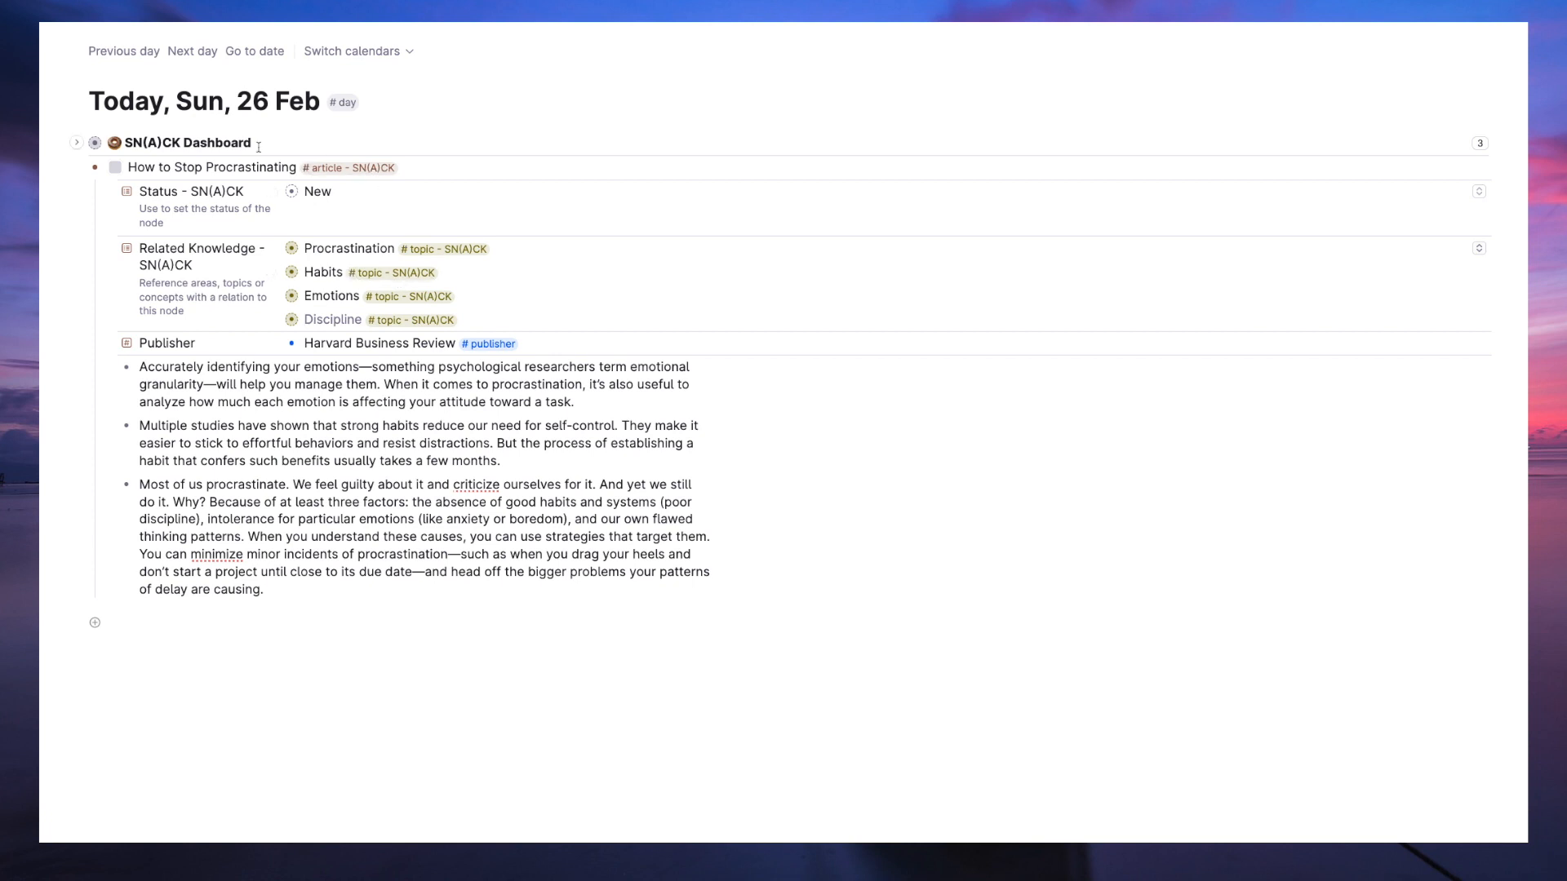
Tag all of the article's excerpt paragraphs at once with highlight - SN(A)CK.
{"action": "left_click", "coordinate": [238, 167]}
{"action": "key", "text": "super+k"}
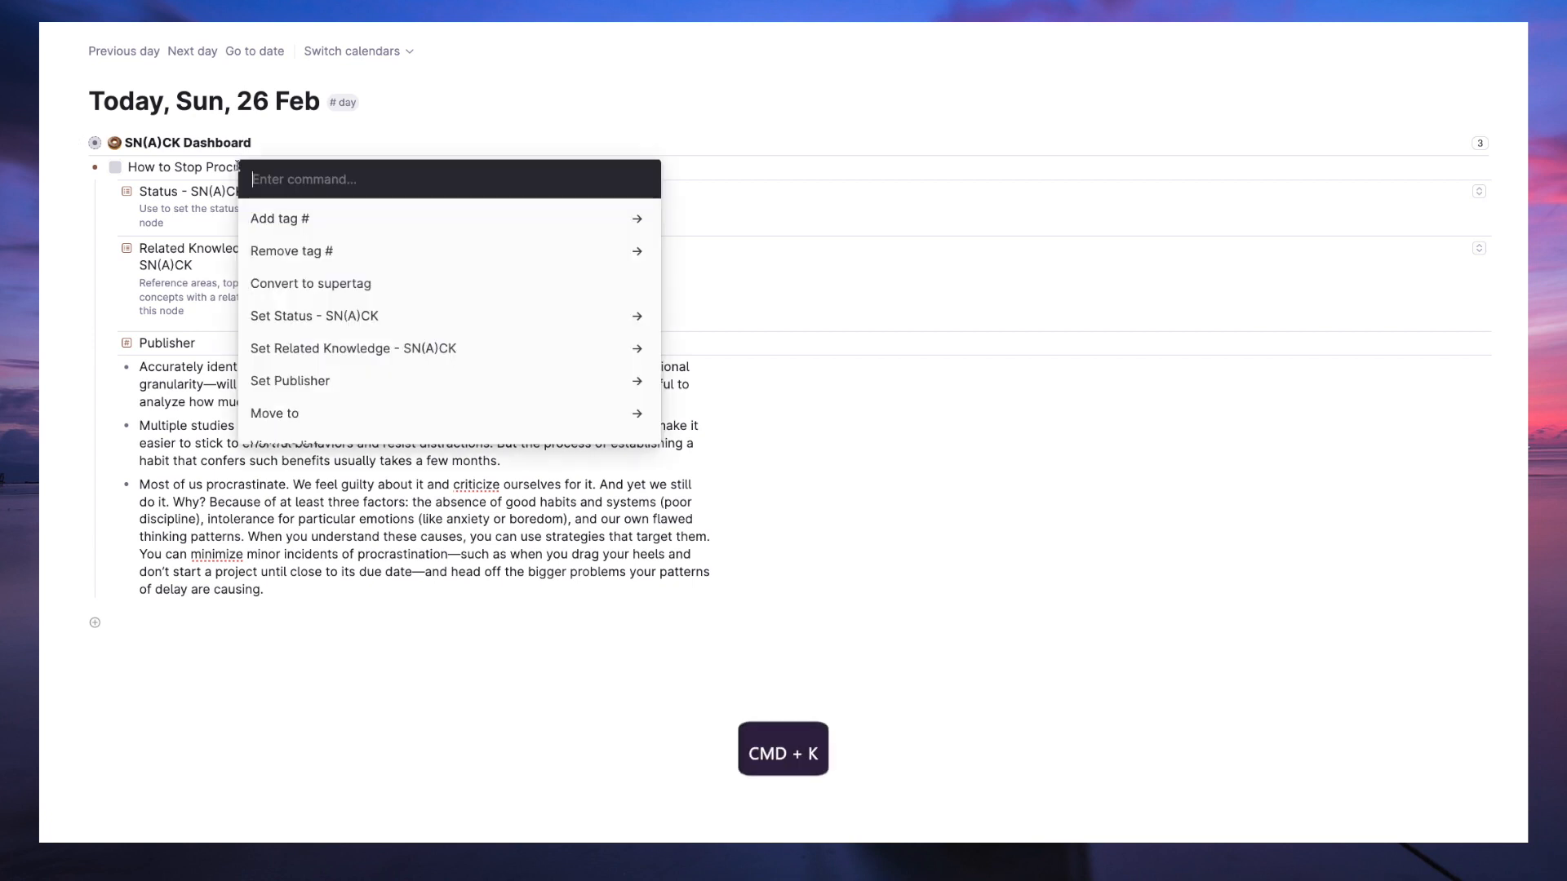
{"action": "type", "text": "select"}
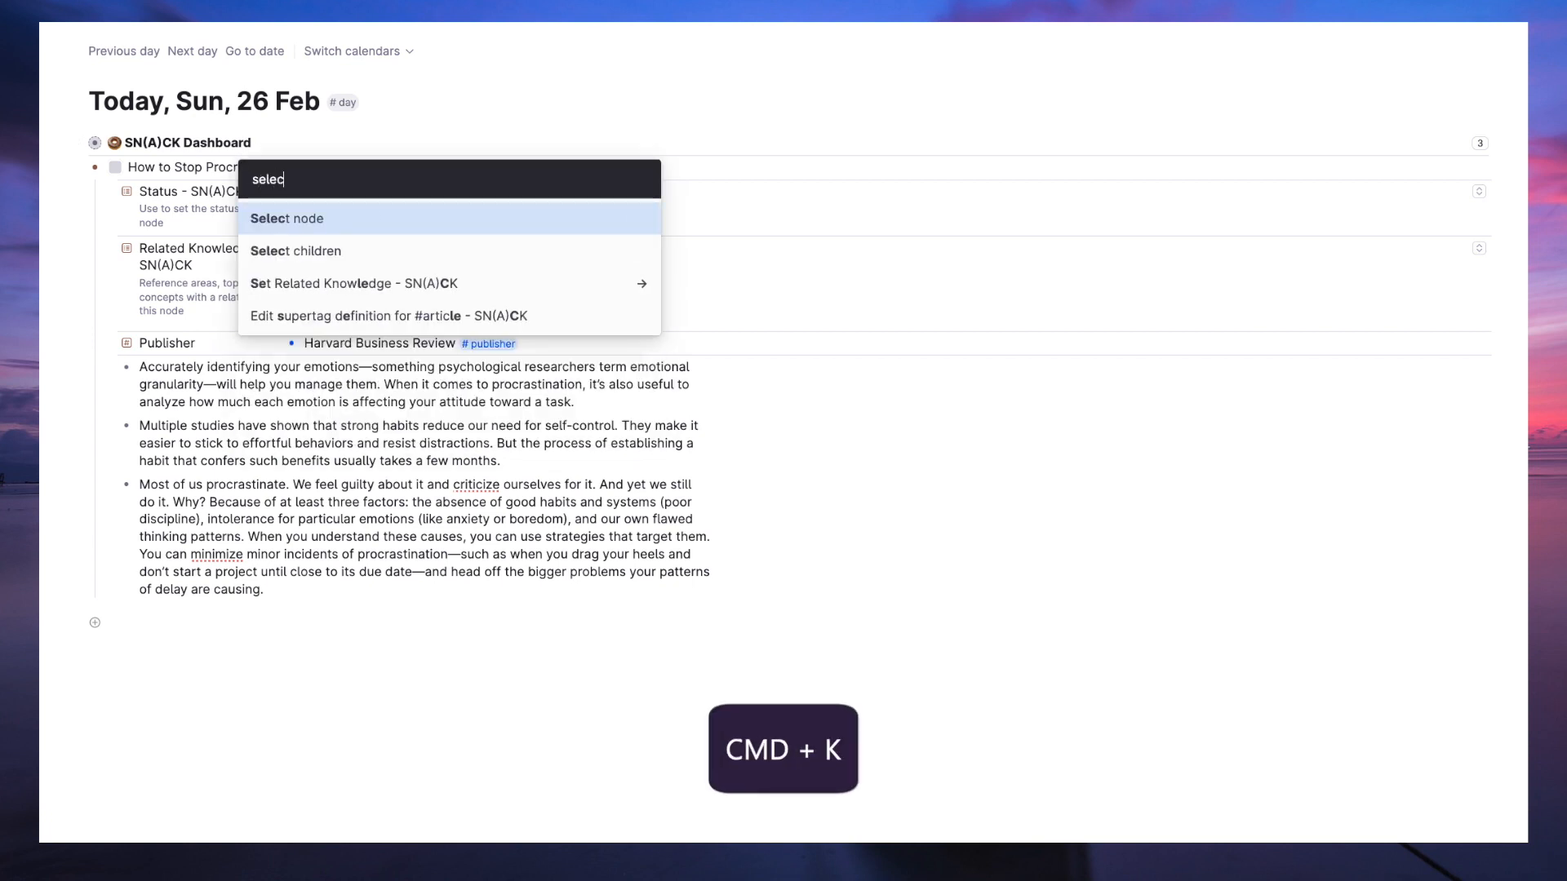
{"action": "key", "text": "Down"}
{"action": "key", "text": "Return"}
{"action": "key", "text": "super+k"}
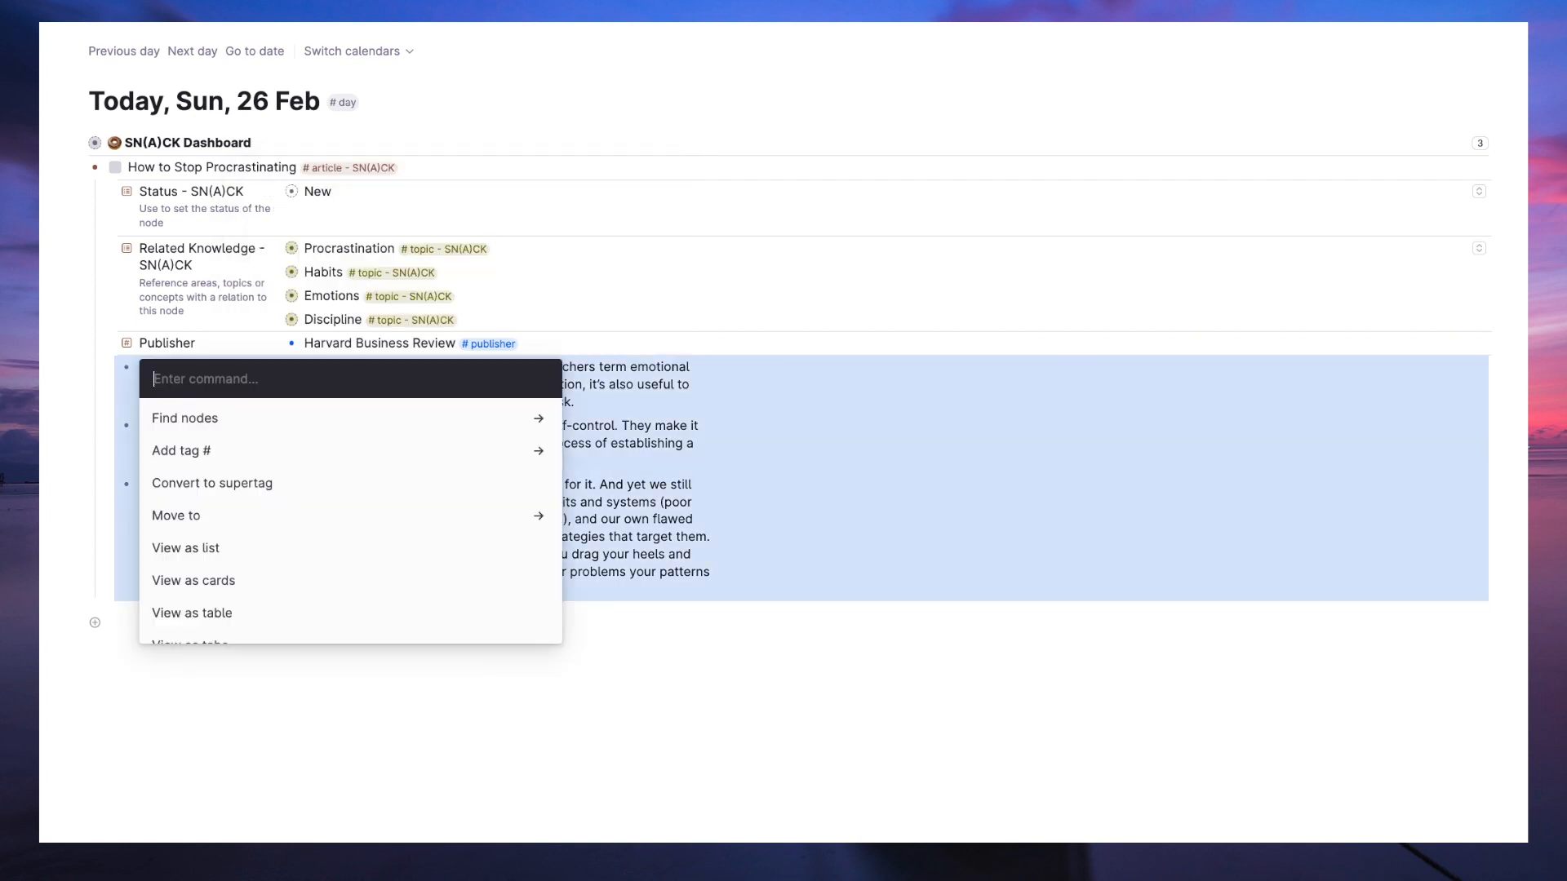
{"action": "type", "text": "add"}
{"action": "key", "text": "Return"}
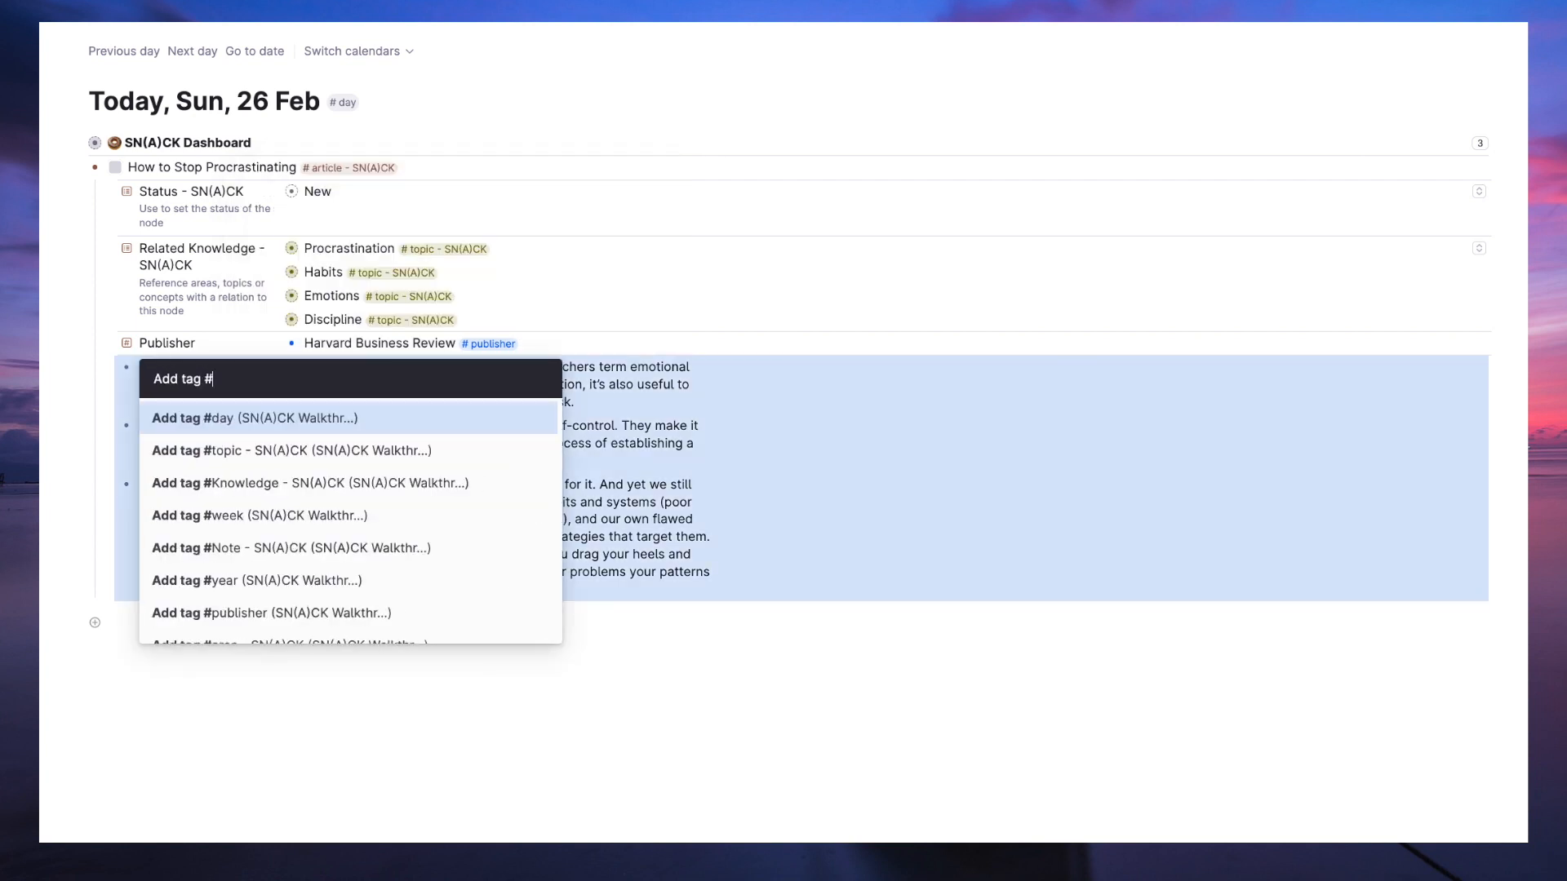
{"action": "type", "text": "high"}
{"action": "key", "text": "Return"}
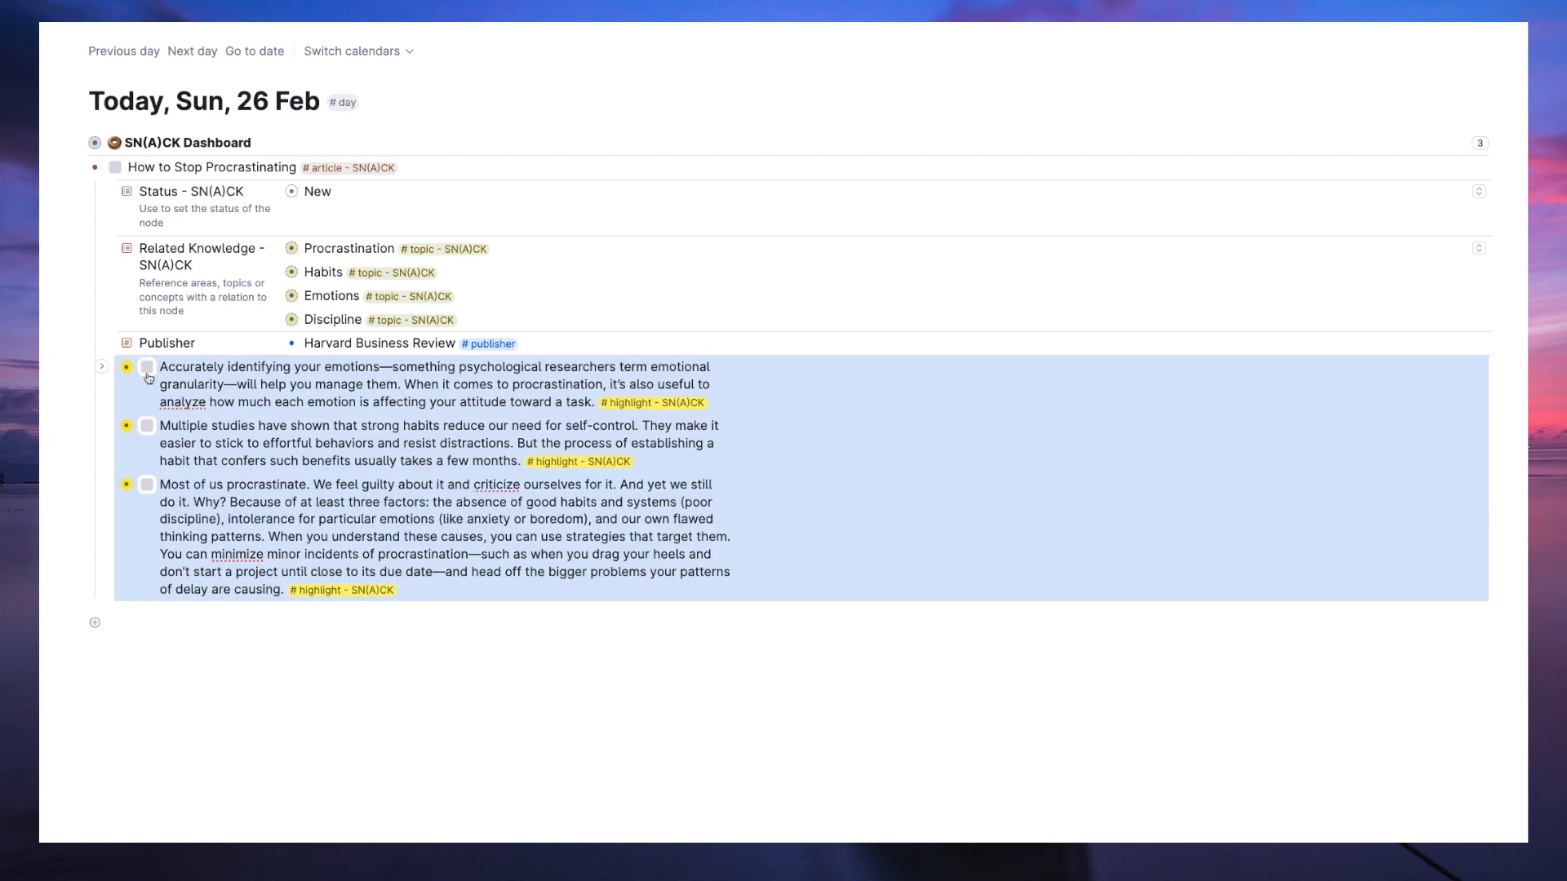
{"action": "key", "text": "Escape"}
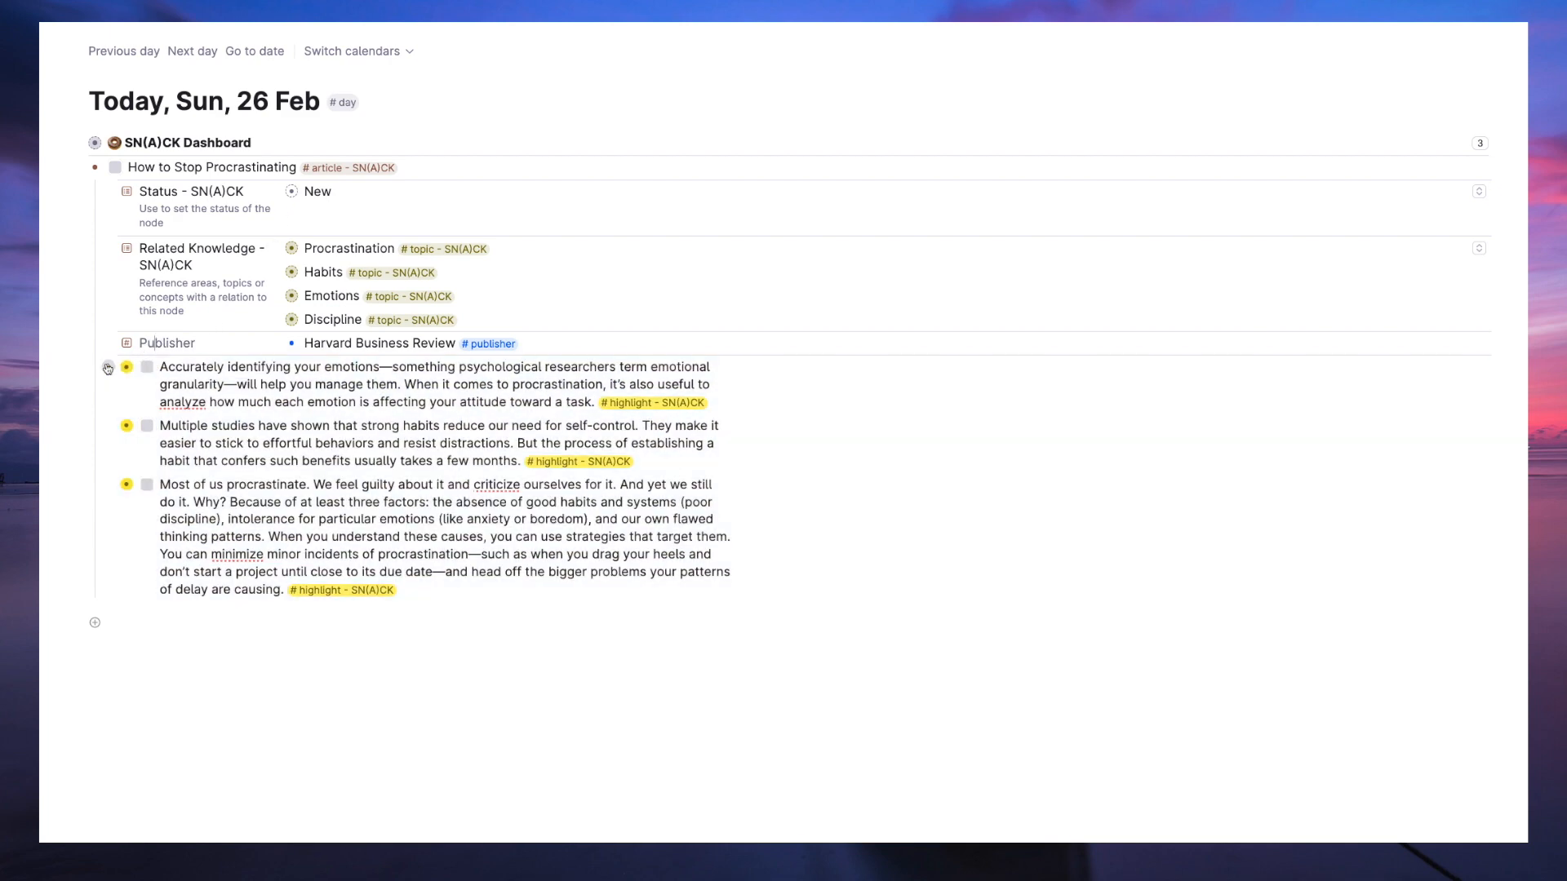
Remove Habits and Discipline from the related knowledge of the first highlight, about accurately identifying emotions.
{"action": "left_click", "coordinate": [110, 367]}
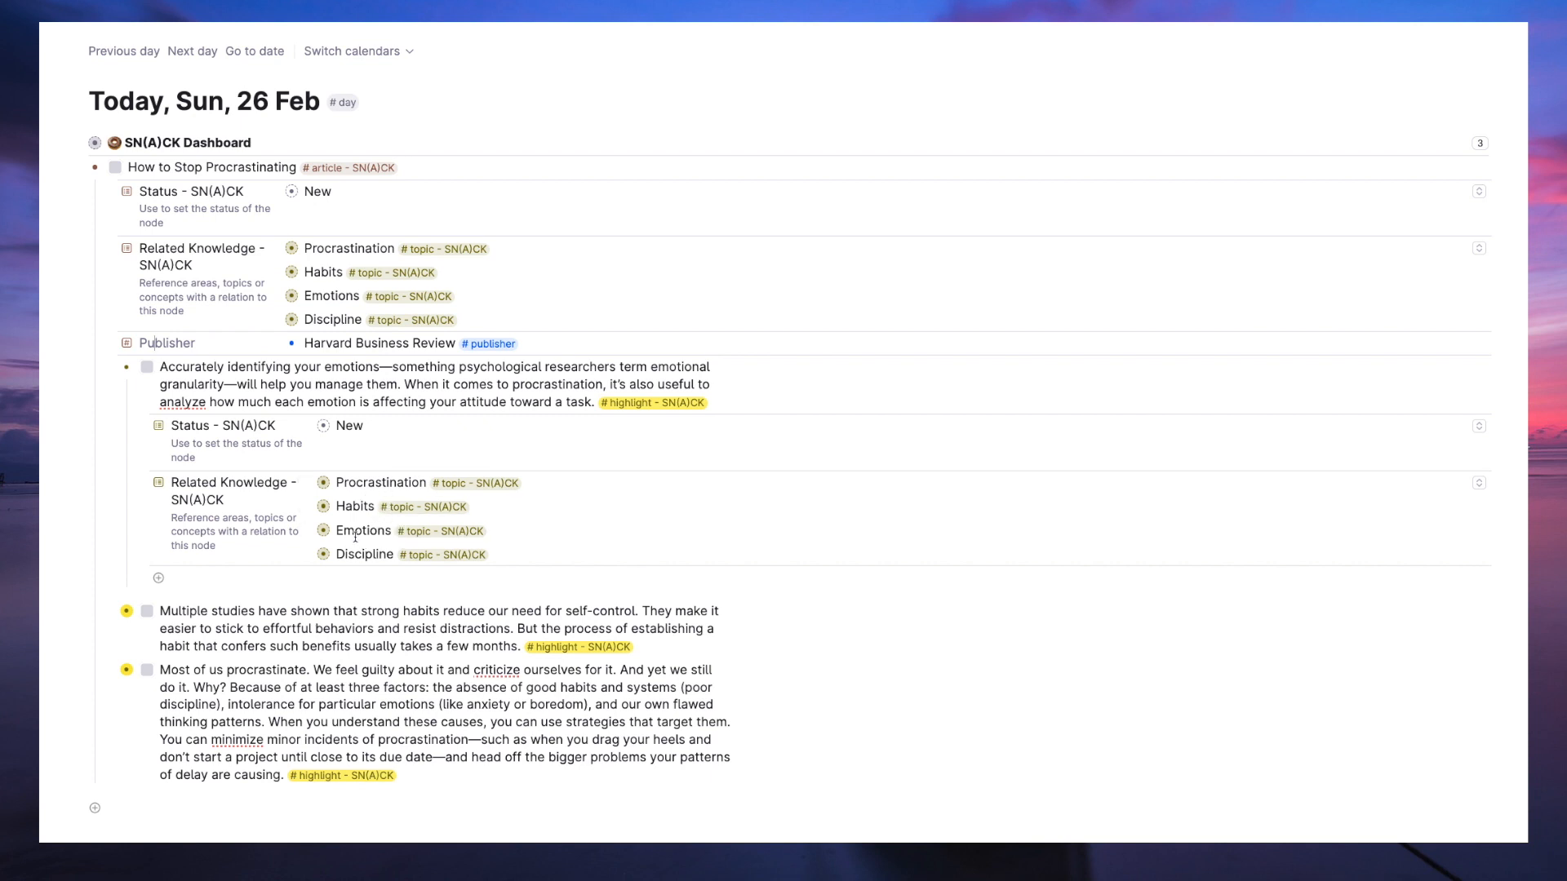
{"action": "left_click", "coordinate": [201, 578]}
{"action": "key", "text": "Escape"}
{"action": "key", "text": "BackSpace"}
{"action": "key", "text": "Down"}
{"action": "key", "text": "Escape"}
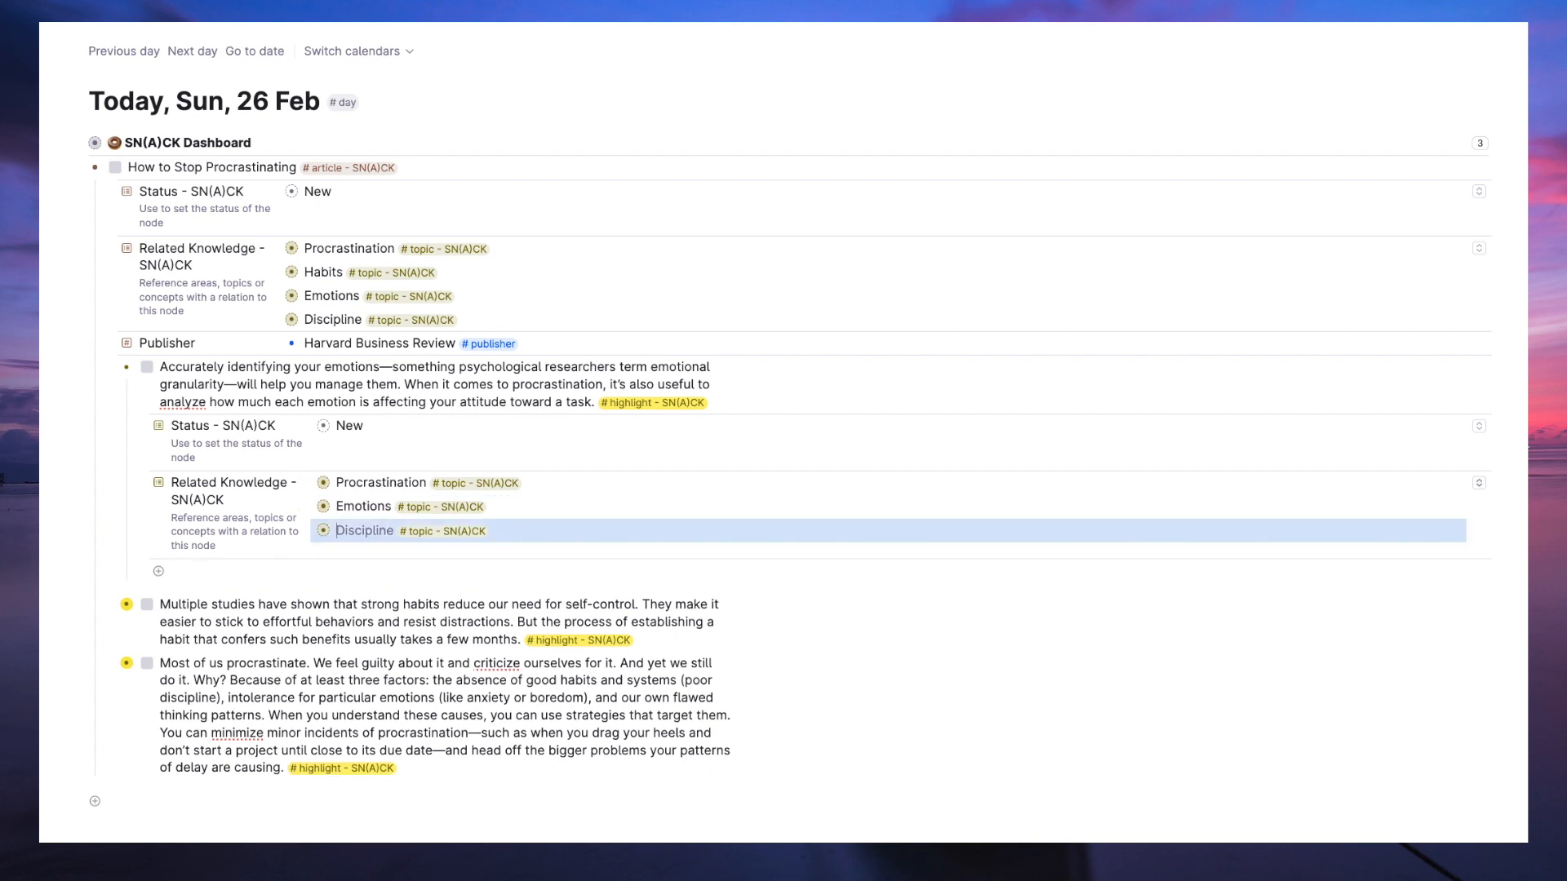
{"action": "key", "text": "BackSpace"}
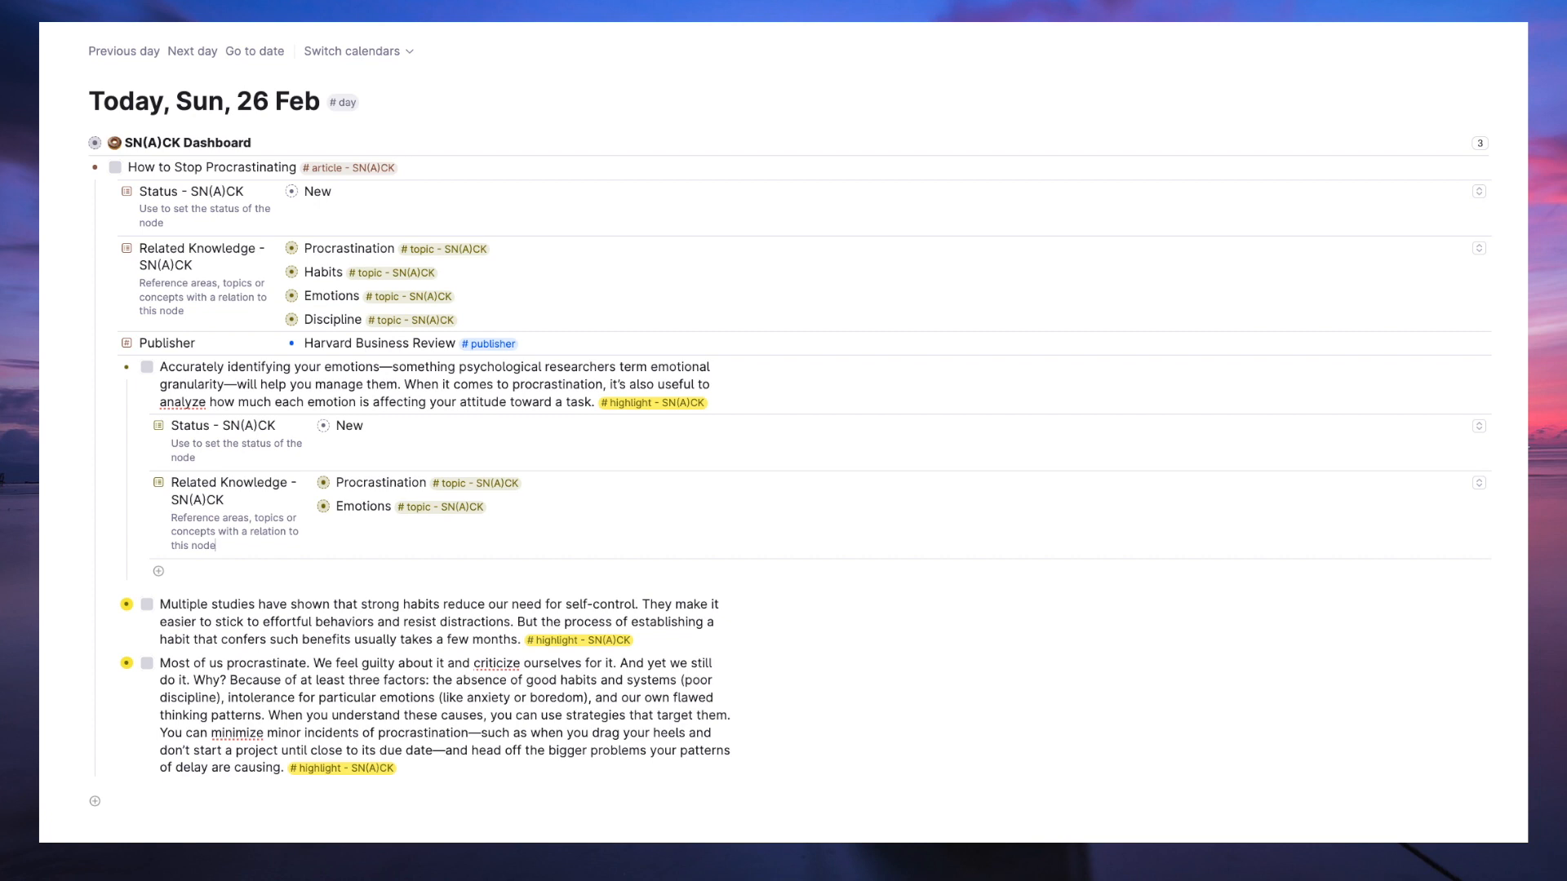
Add Emotional granularity, tagged concept - SN(A)CK, as a new value in the first highlight's related knowledge.
{"action": "key", "text": "Up"}
{"action": "key", "text": "Return"}
{"action": "type", "text": "Emotional granularity # conc"}
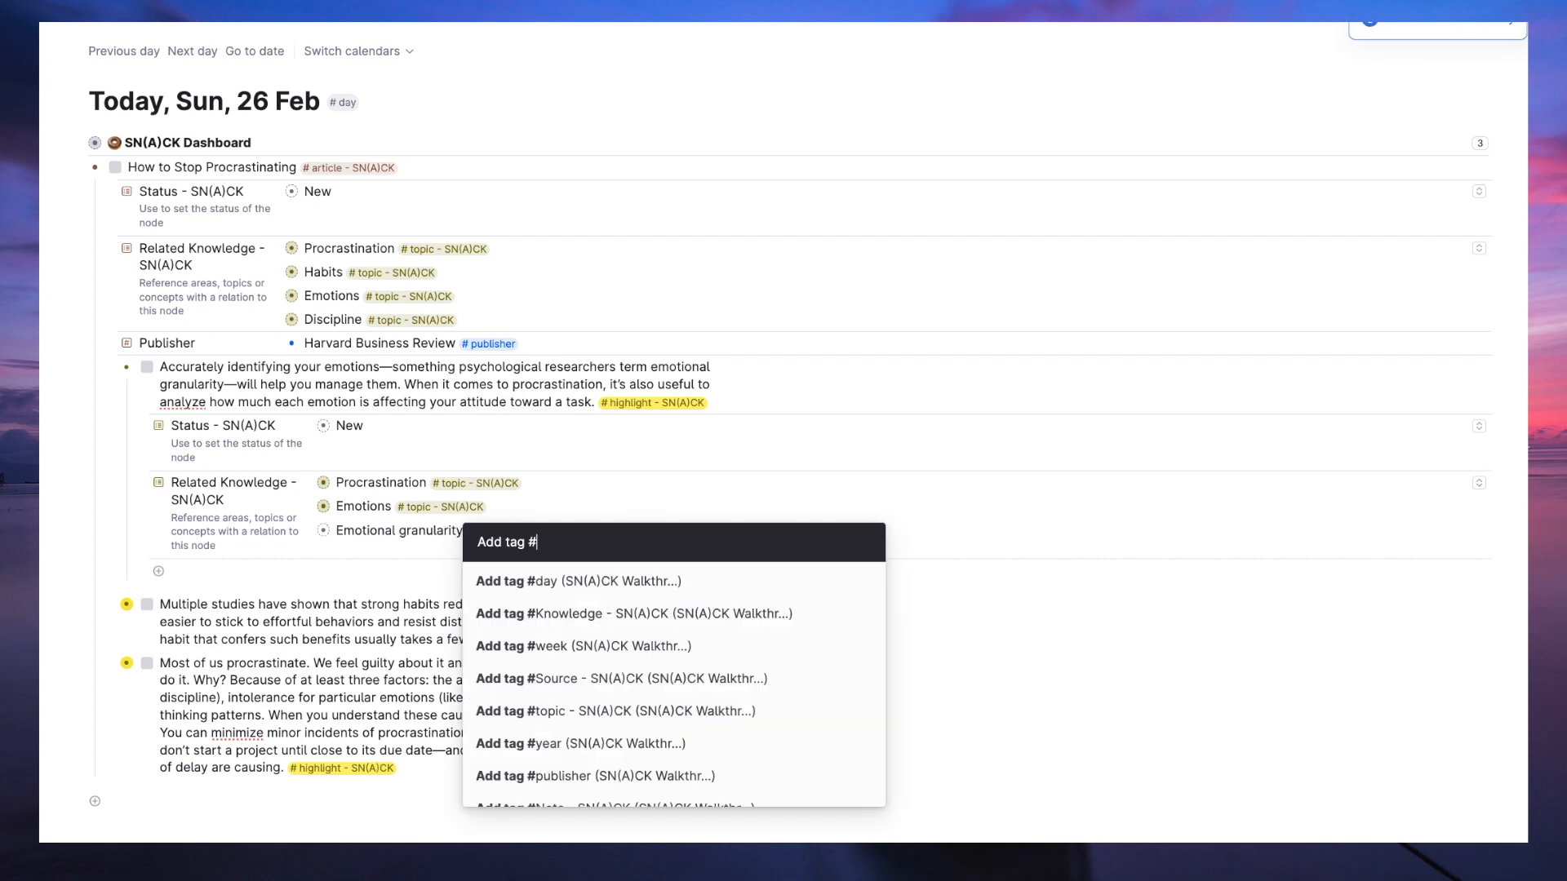
{"action": "key", "text": "Return"}
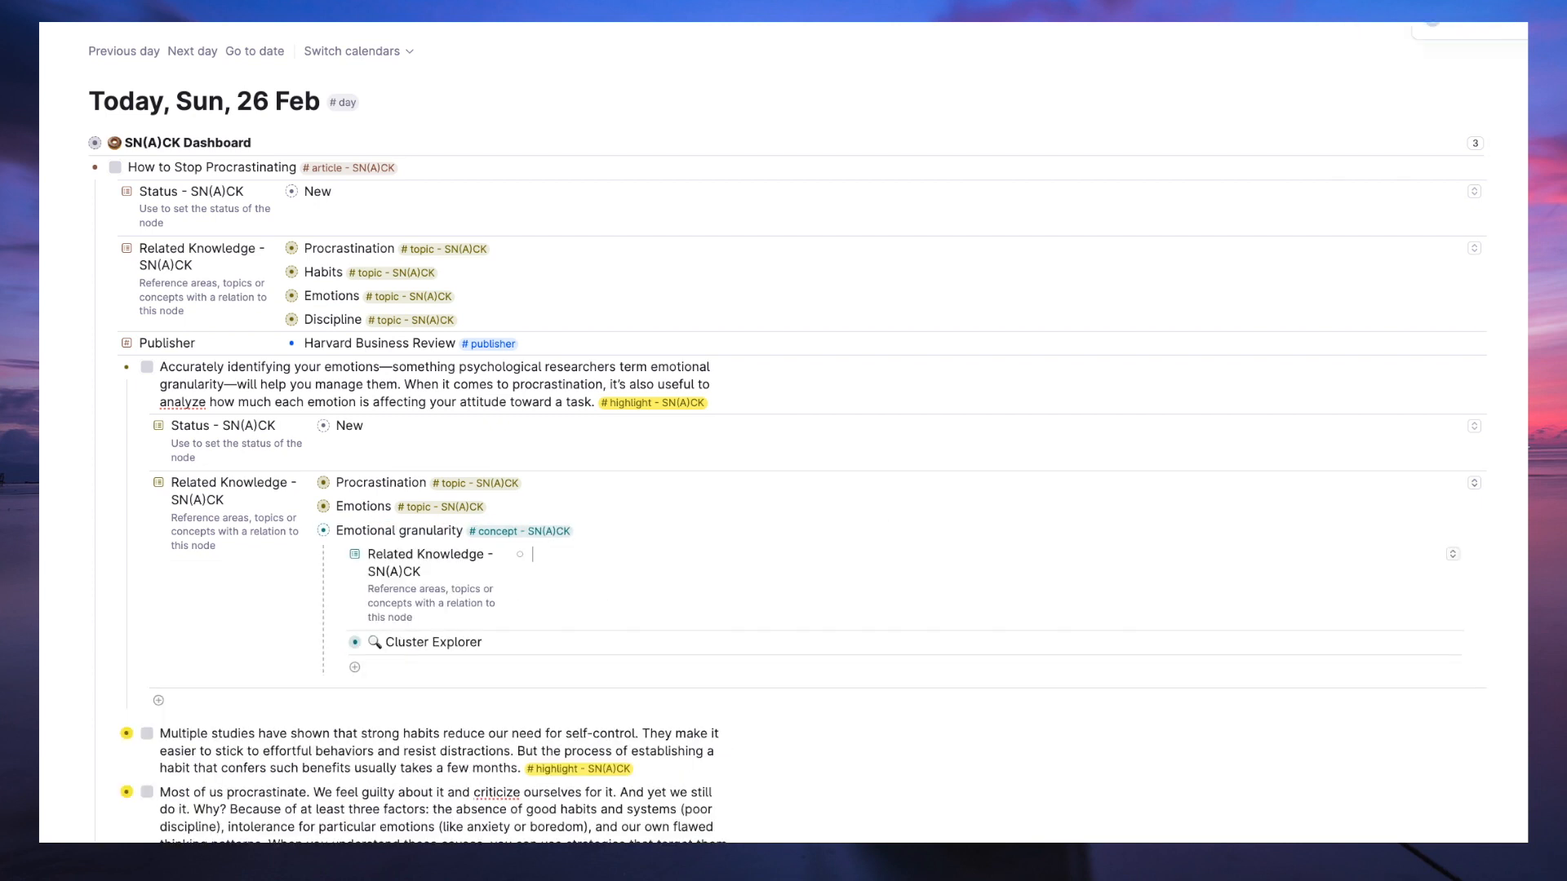
Relate the Emotional granularity concept to the existing Emotions topic and Psychology area.
{"action": "type", "text": "emoti"}
{"action": "key", "text": "Return"}
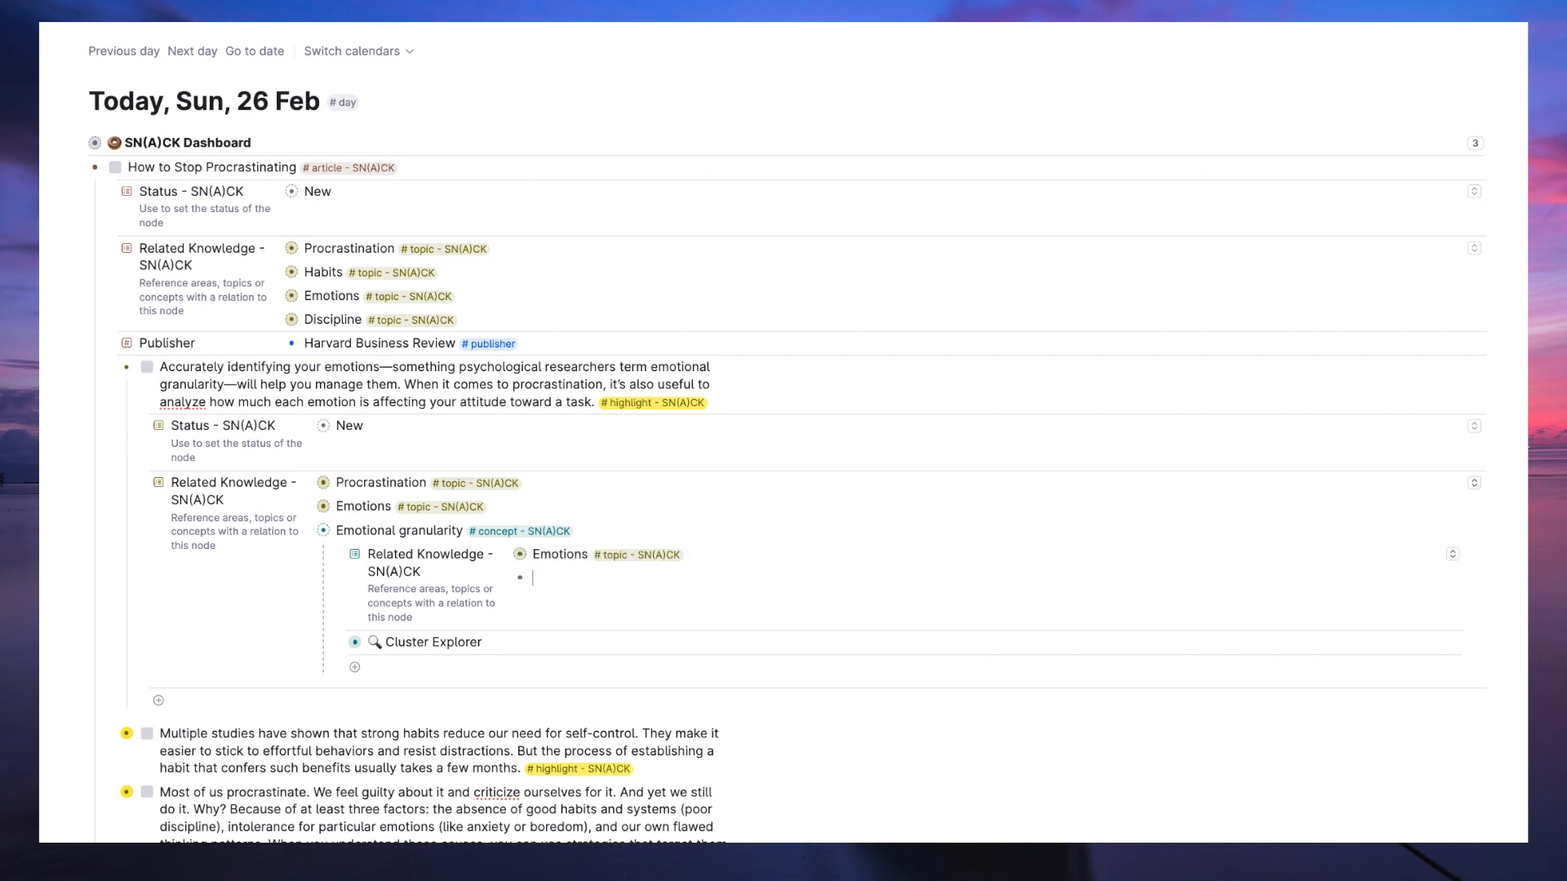
{"action": "type", "text": "psy"}
{"action": "key", "text": "Return"}
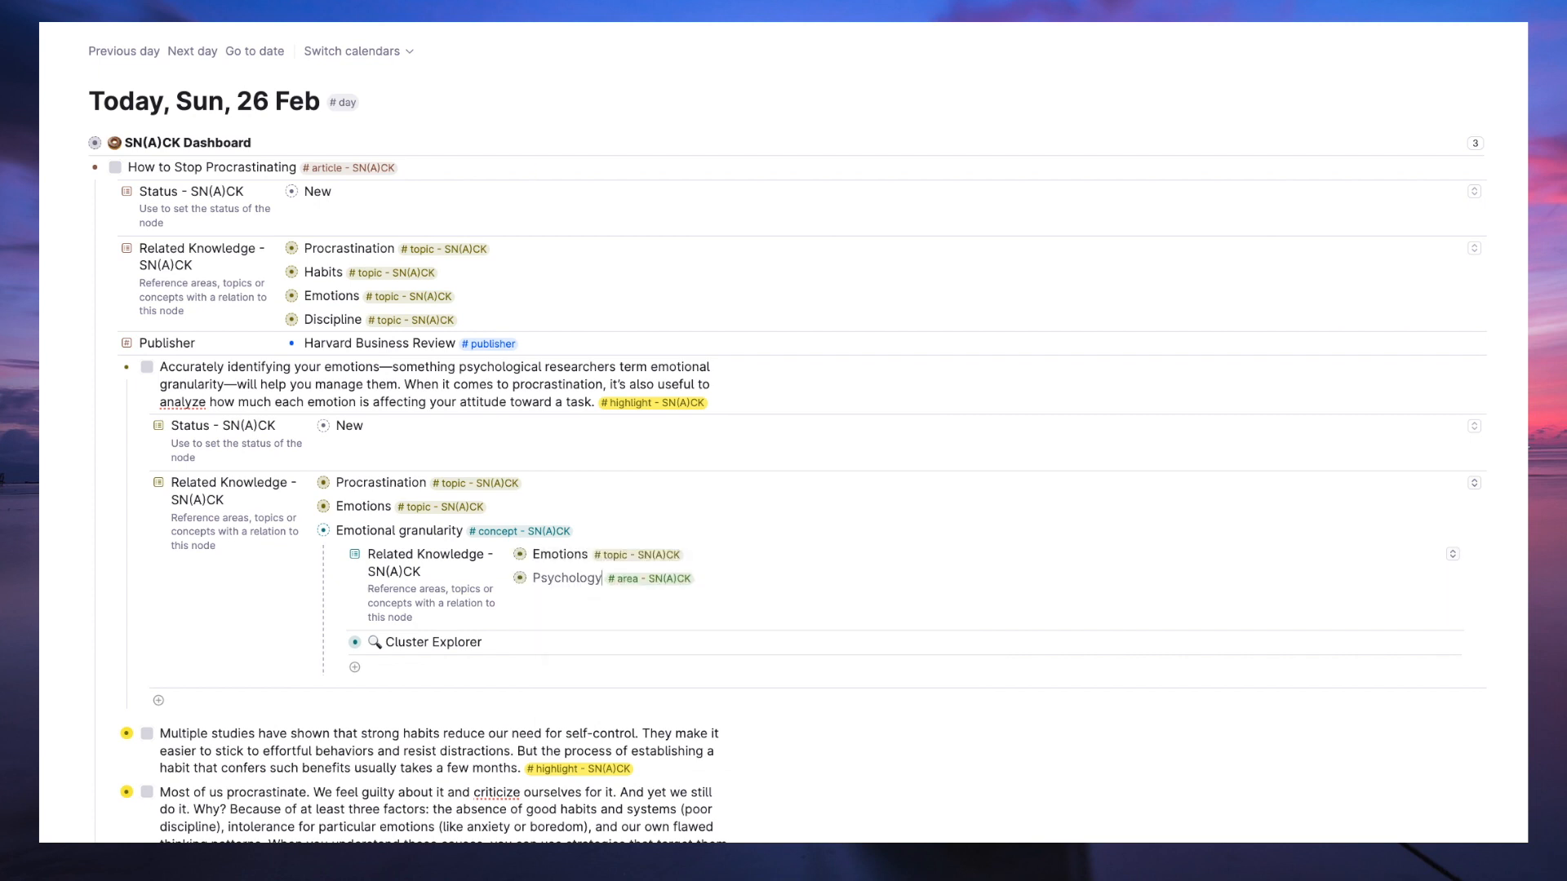
{"action": "key", "text": "super+Up"}
{"action": "key", "text": "super+Up"}
Add the atomic note "Emotional granularity refers to the ability to identify and label specific emotions" and remove Procrastination from its related knowledge.
{"action": "left_click", "coordinate": [224, 569]}
{"action": "type", "text": "Emotional "}
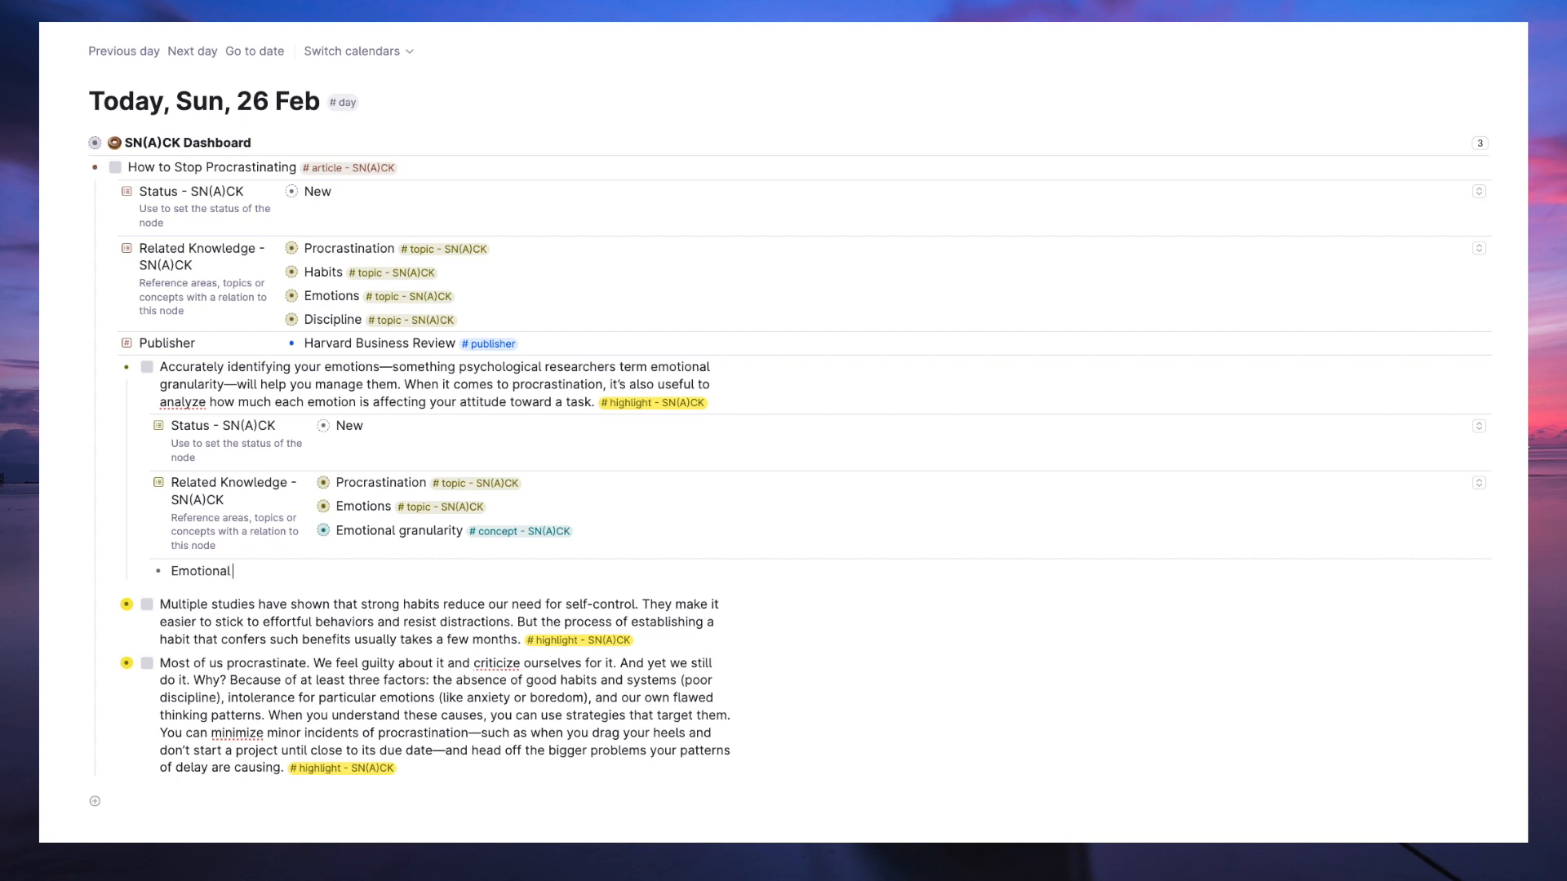
{"action": "type", "text": "granularity refers to the ability t"}
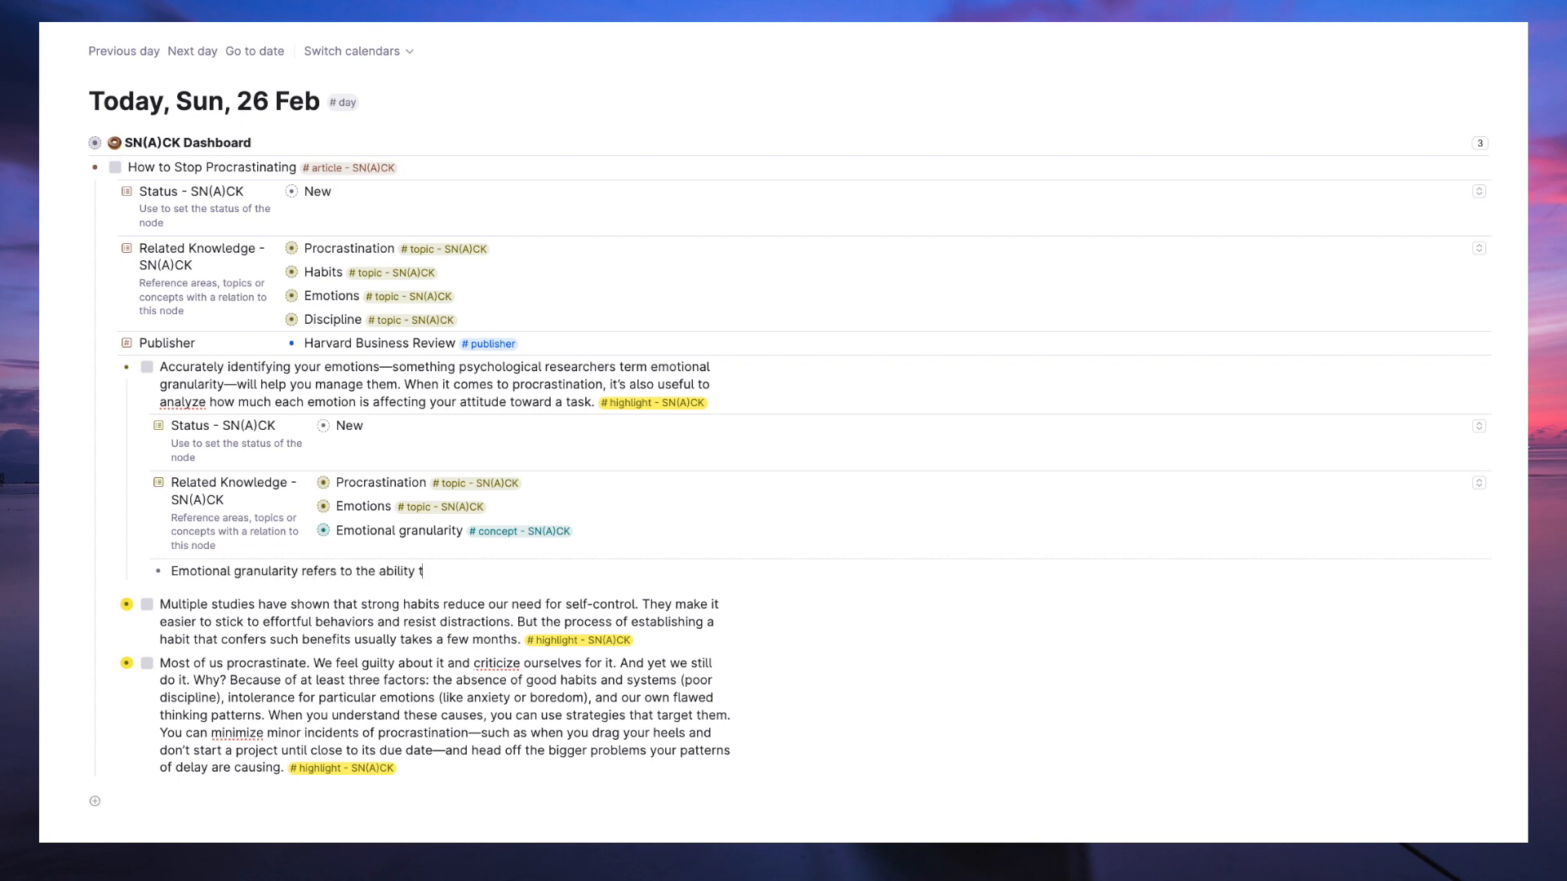
{"action": "type", "text": "o identif"}
{"action": "type", "text": "r emotions"}
{"action": "key", "text": "alt+shift+Left"}
{"action": "key", "text": "BackSpace"}
{"action": "key", "text": "alt+shift+Left"}
{"action": "type", "text": "and label specific emotions #atomic"}
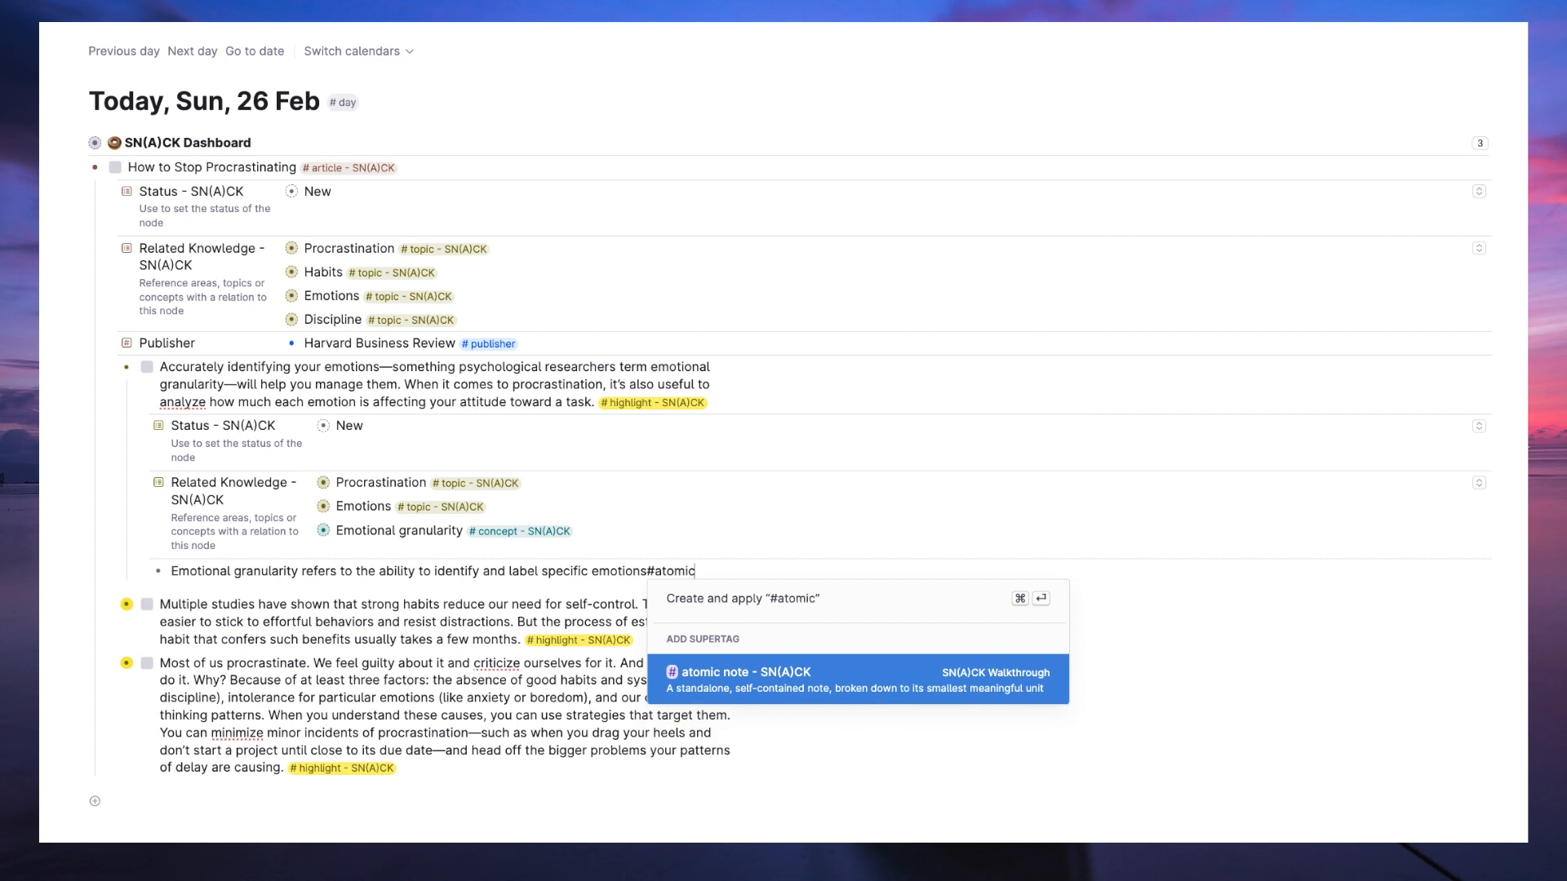
{"action": "key", "text": "Return"}
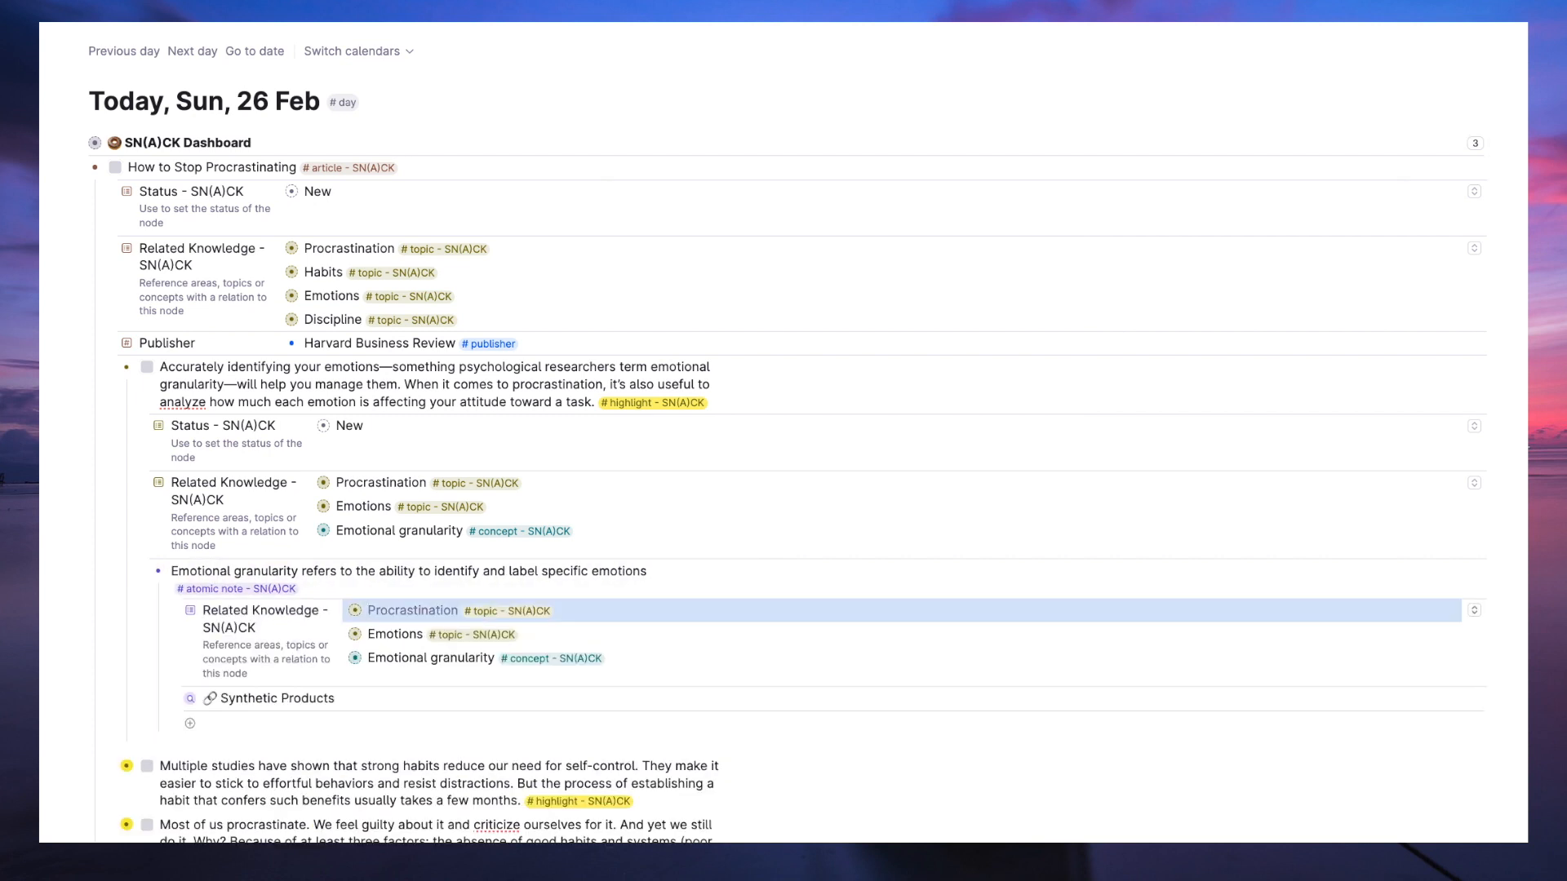
{"action": "key", "text": "Delete"}
{"action": "key", "text": "ctrl+Up"}
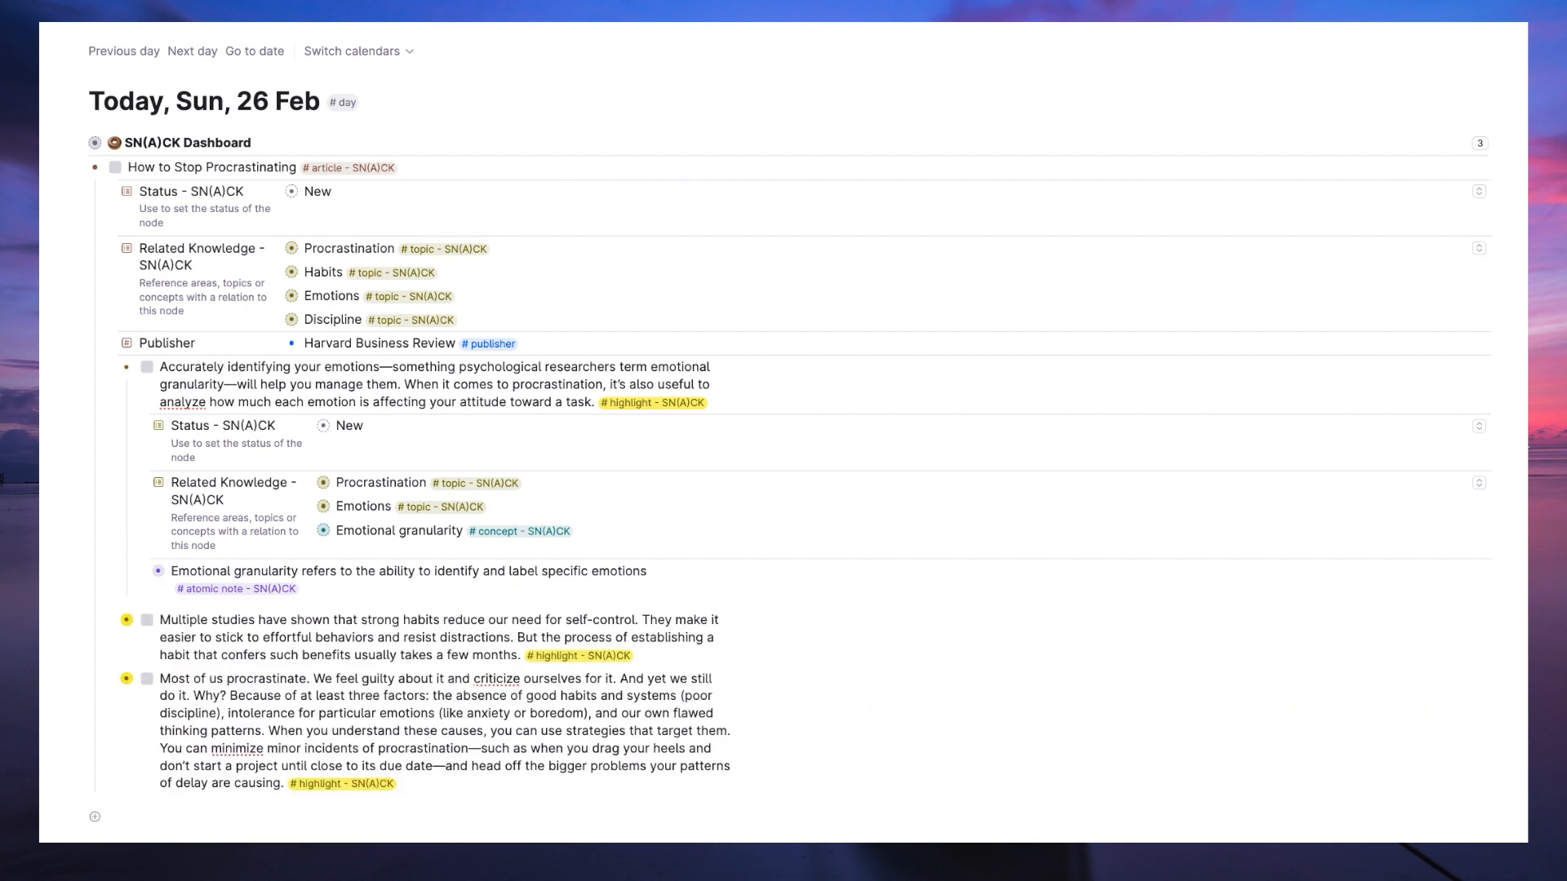
Add "Emotion regulation is important in managing procrastination" under the first highlight, tagged atomic note - SN(A)CK.
{"action": "key", "text": "Return"}
{"action": "type", "text": "Emotion regulation is"}
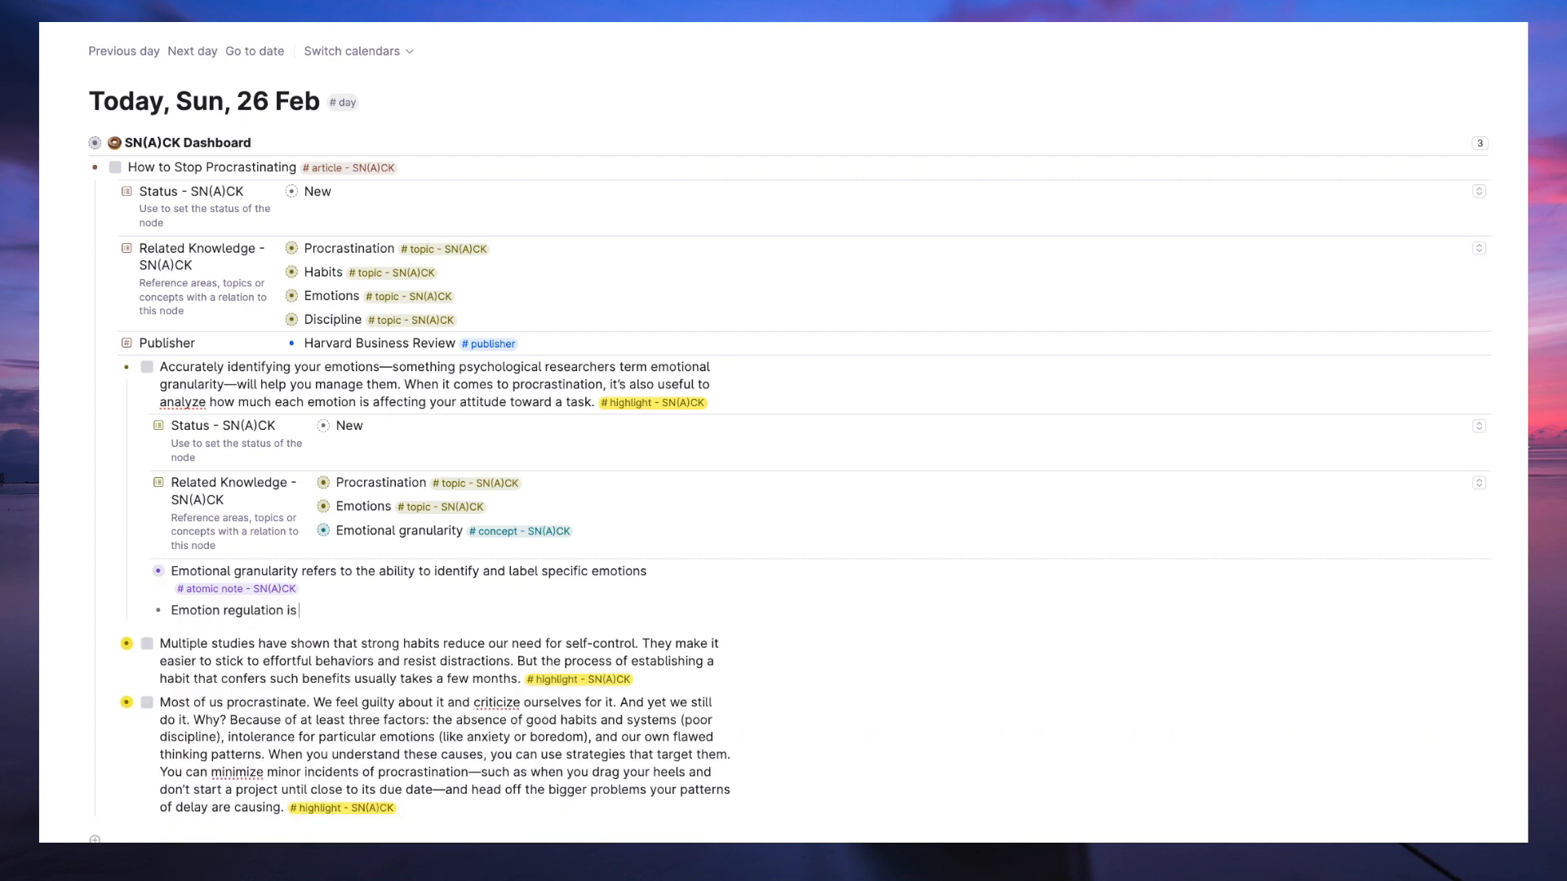
{"action": "type", "text": " important in managing procrastination#atomi"}
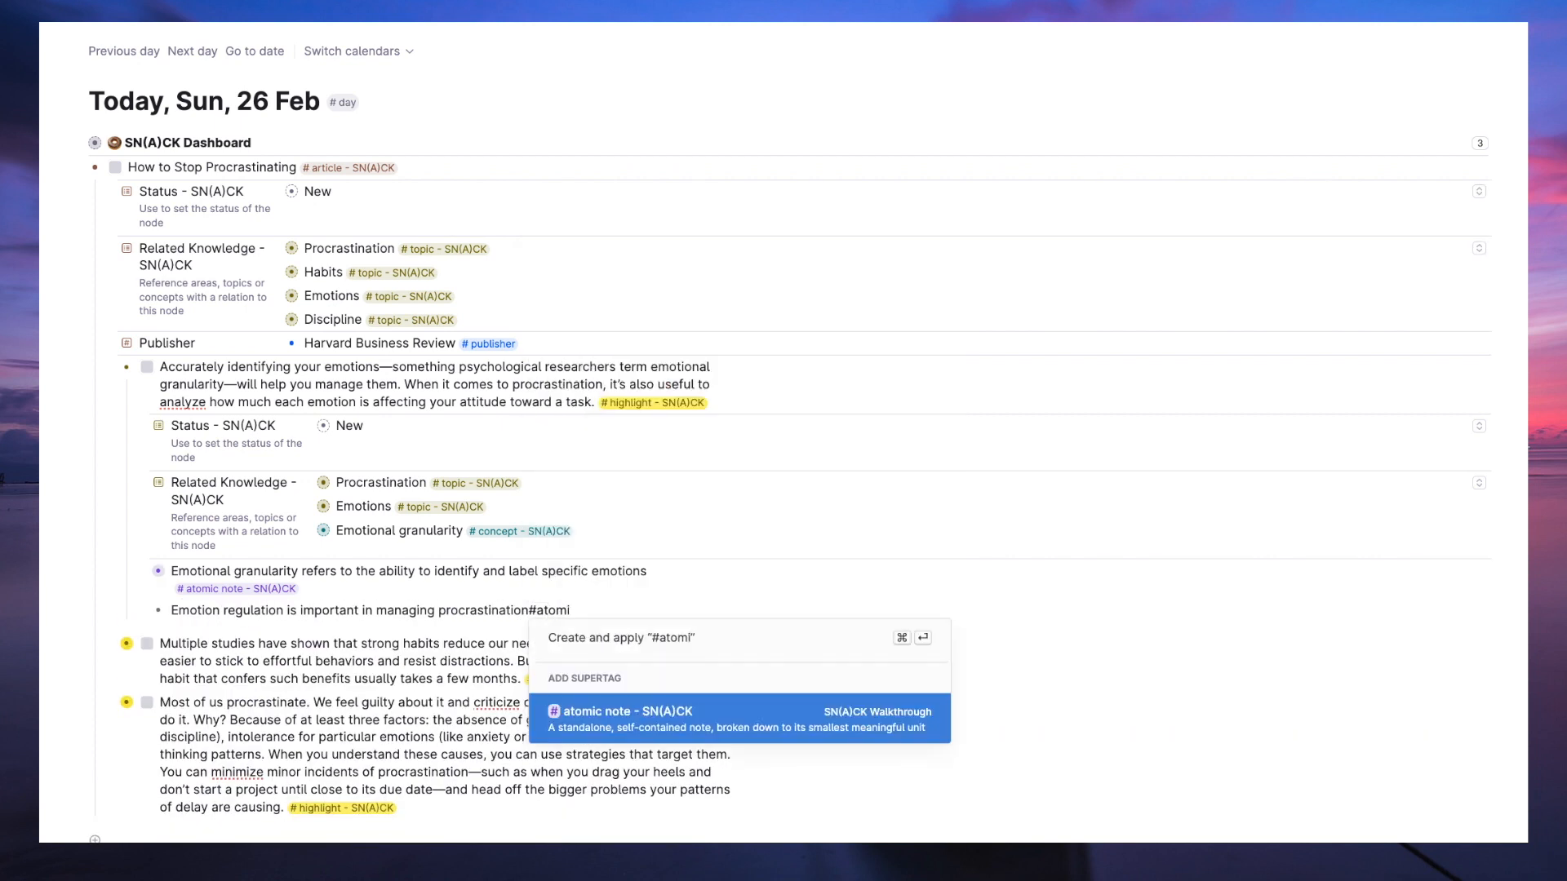
{"action": "key", "text": "Return"}
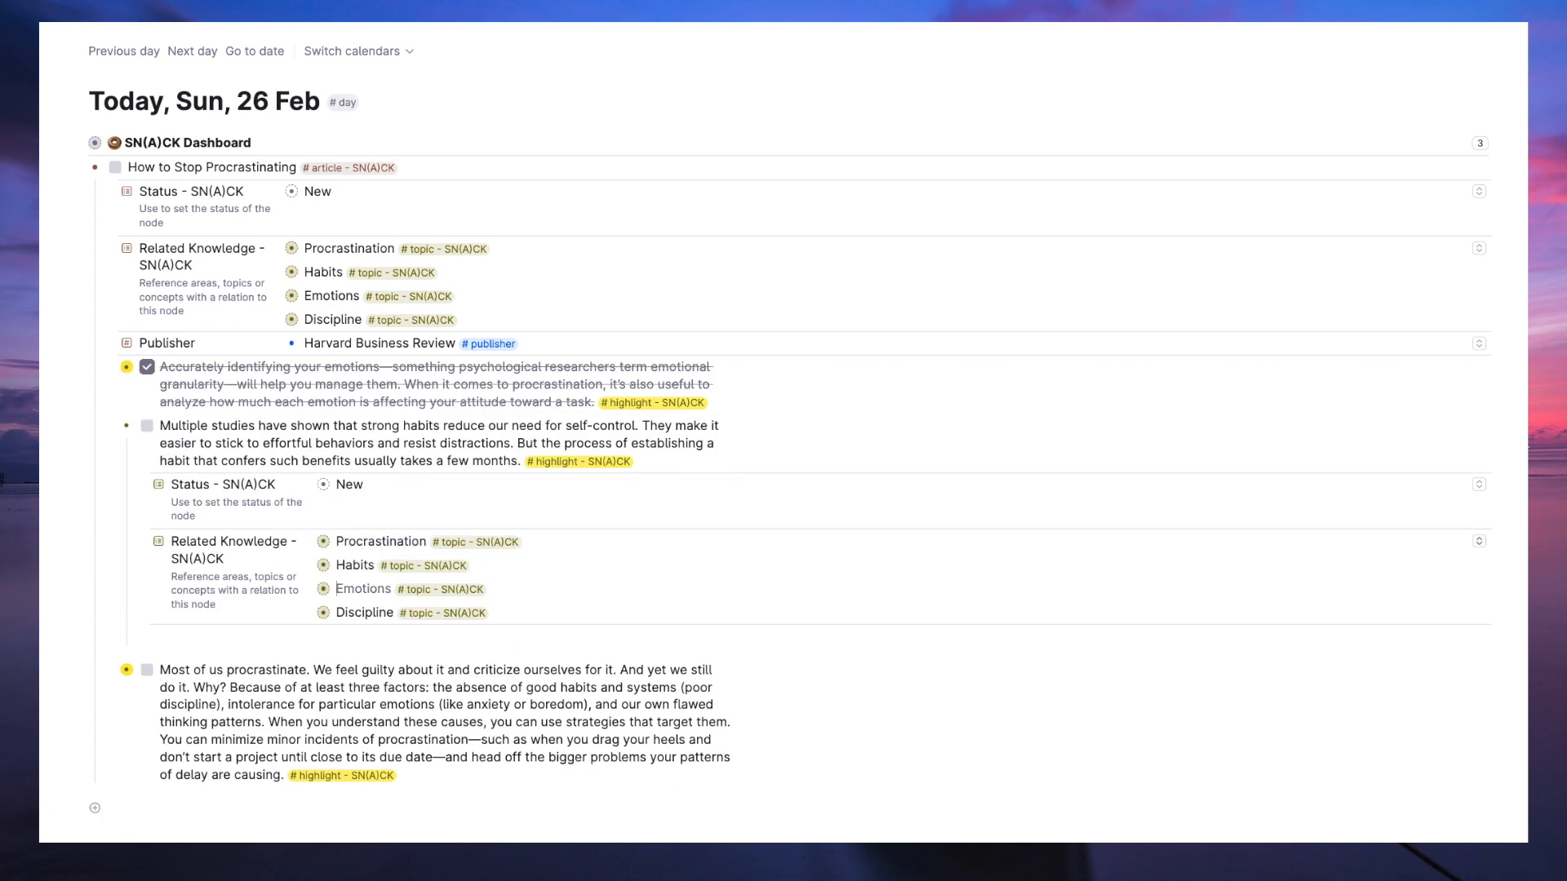
Remove Emotions and Discipline from the second highlight's related knowledge and add the atomic note "Strong habits reduce our need for self-control".
{"action": "key", "text": "Delete"}
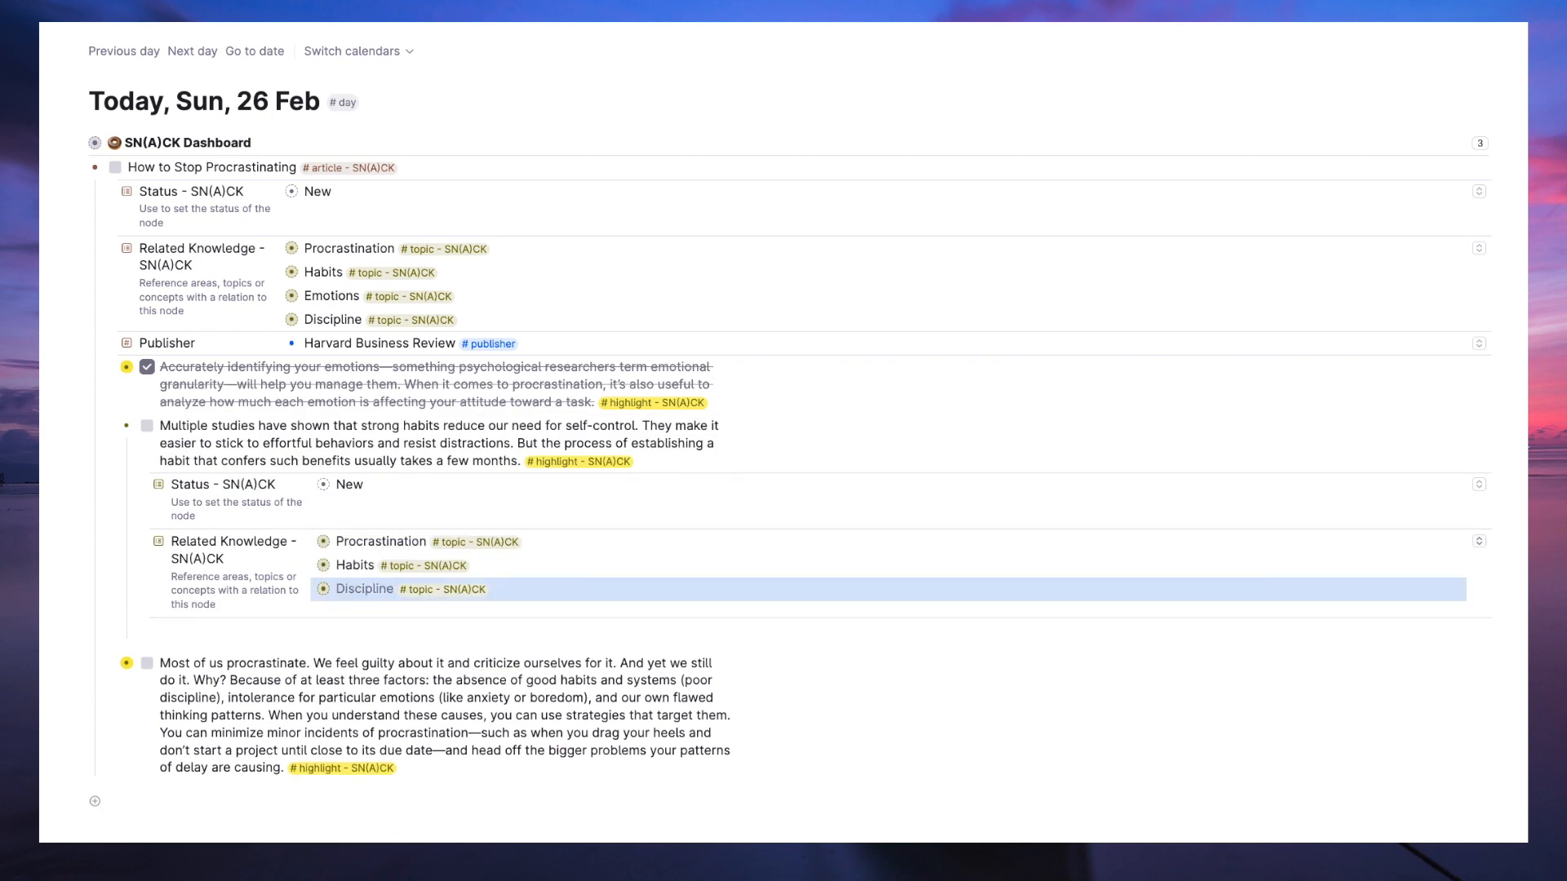
{"action": "key", "text": "Delete"}
{"action": "left_click", "coordinate": [172, 630]}
{"action": "type", "text": "Strong habits reduce our need for self-control#atomic"}
{"action": "key", "text": "Return"}
Add "Establishing a habit that confers benefits is a gradual process" under the second highlight, tagged atomic note - SN(A)CK.
{"action": "key", "text": "Return"}
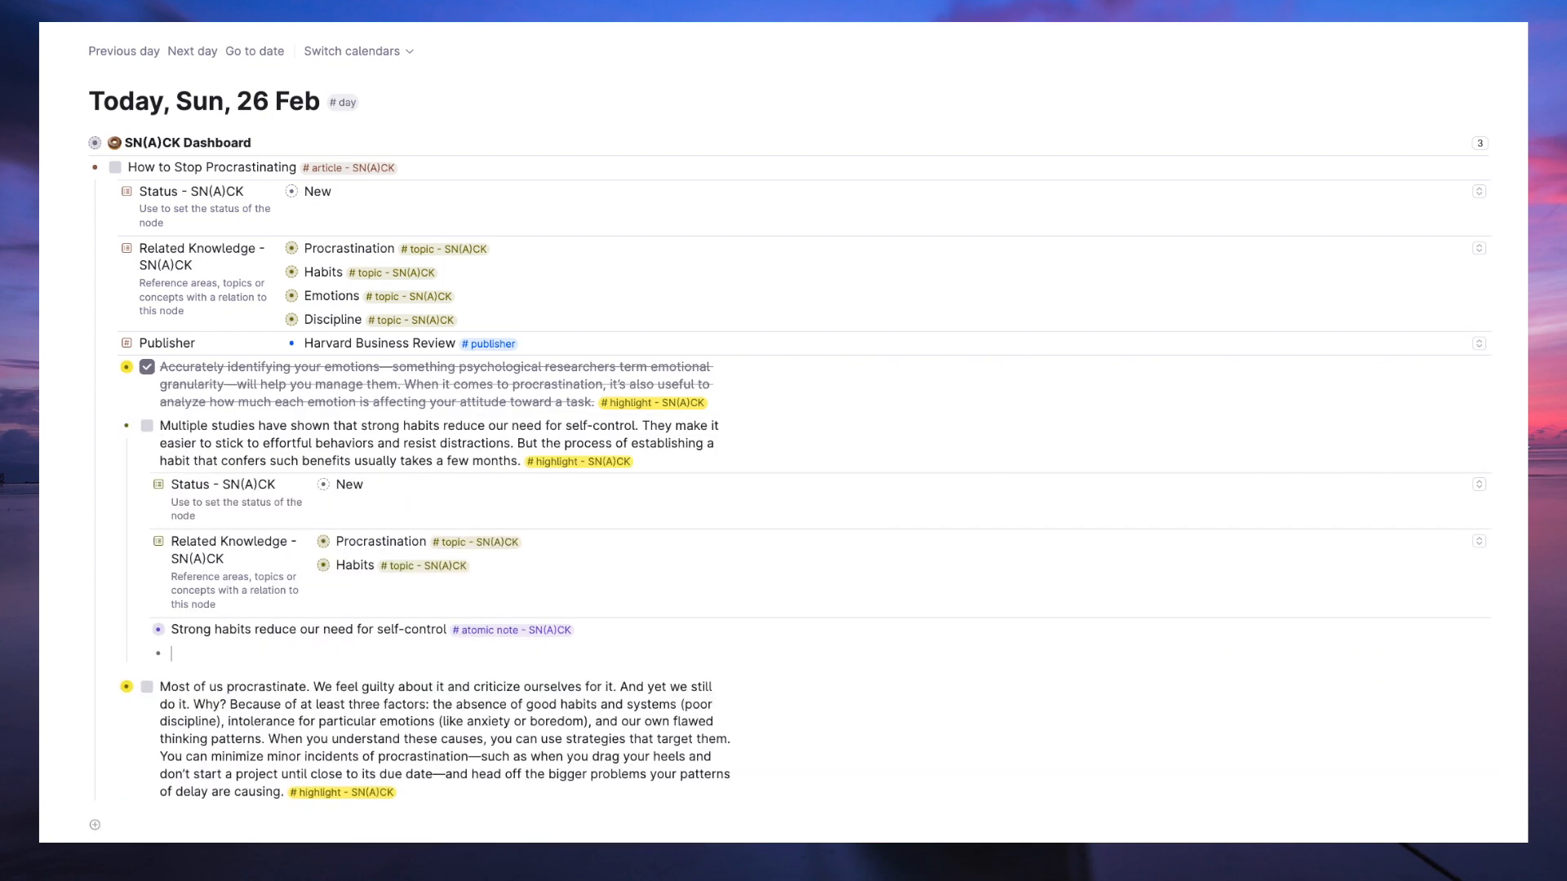
{"action": "type", "text": "Establishing a habit that confers benefits is"}
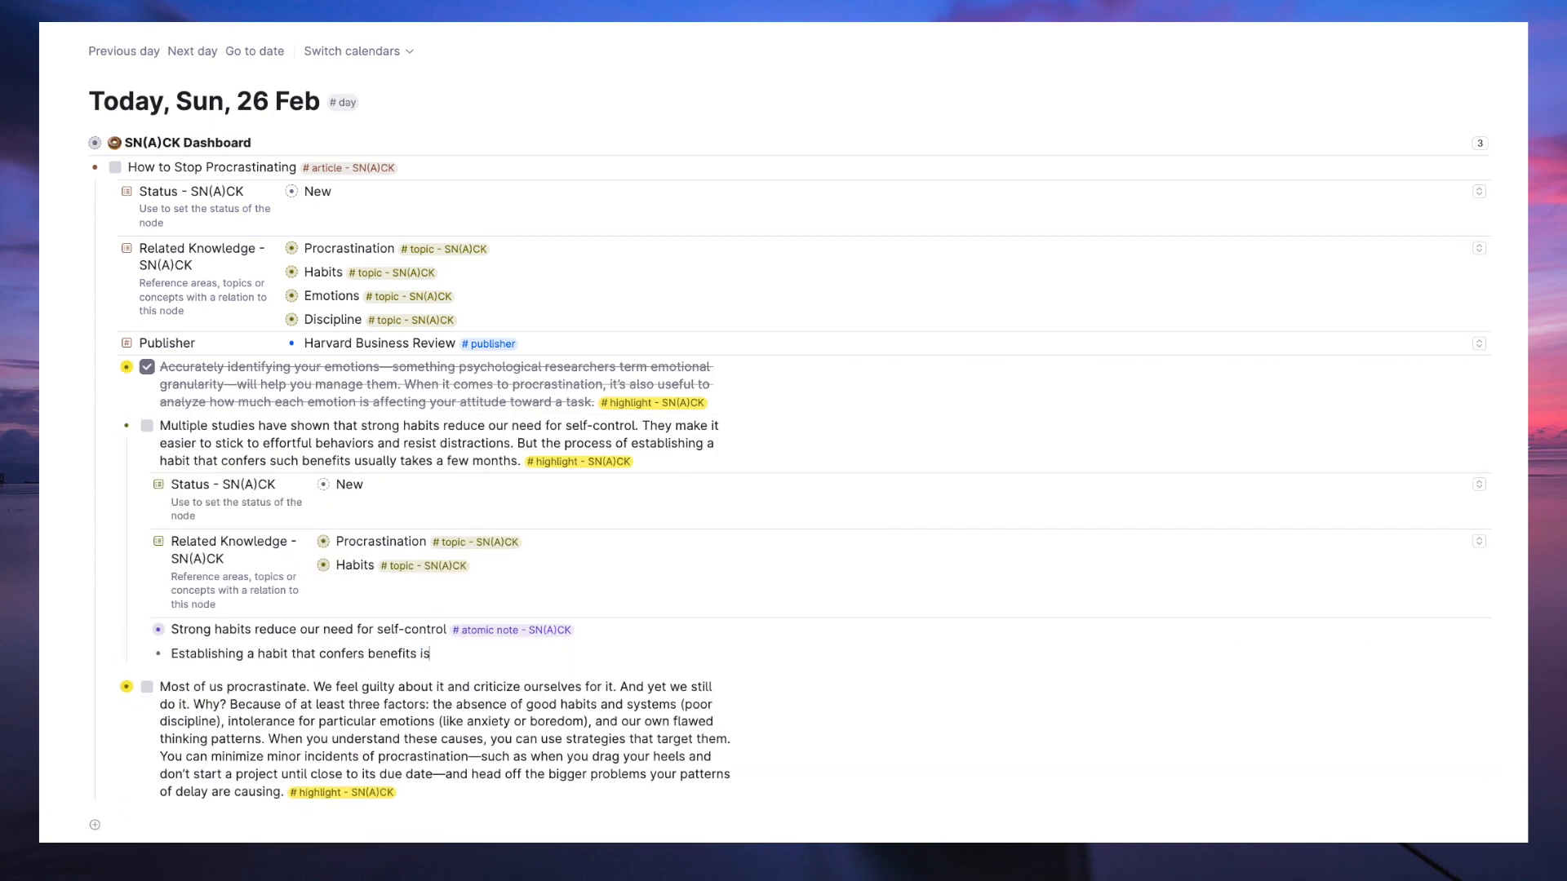
{"action": "type", "text": " a gradual process # atomic"}
{"action": "key", "text": "Return"}
Add the atomic note "Building habits is an effective way to reduce procrastination and increase productivity" and mark the second highlight done.
{"action": "key", "text": "Return"}
{"action": "type", "text": "Building a"}
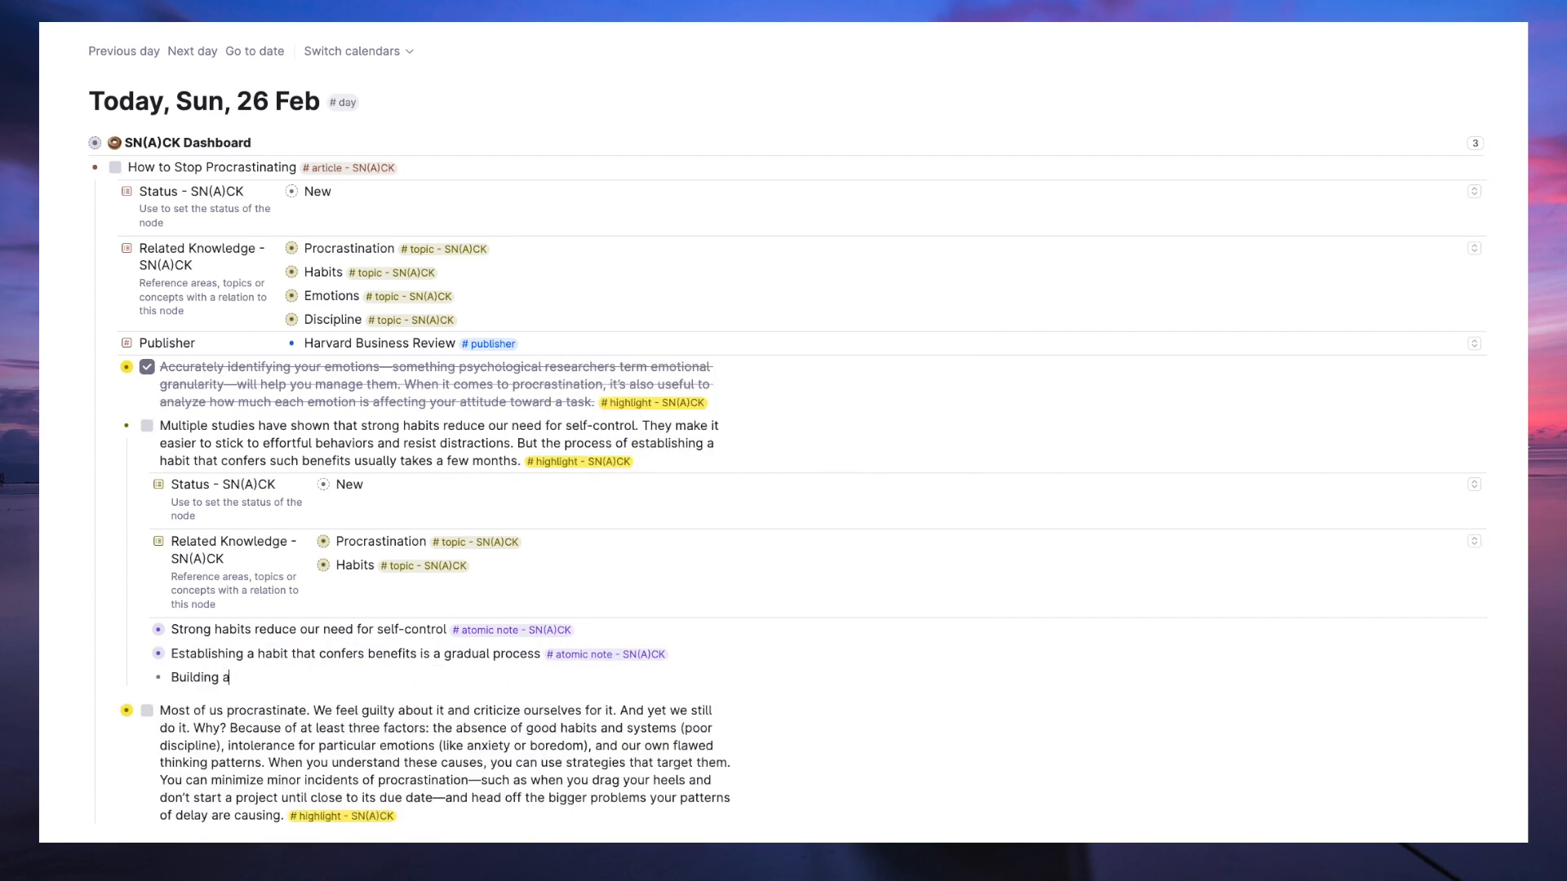
{"action": "key", "text": "BackSpace"}
{"action": "type", "text": "habits is an effective way to reduce procrastination and increase productivity#atomic"}
{"action": "key", "text": "Return"}
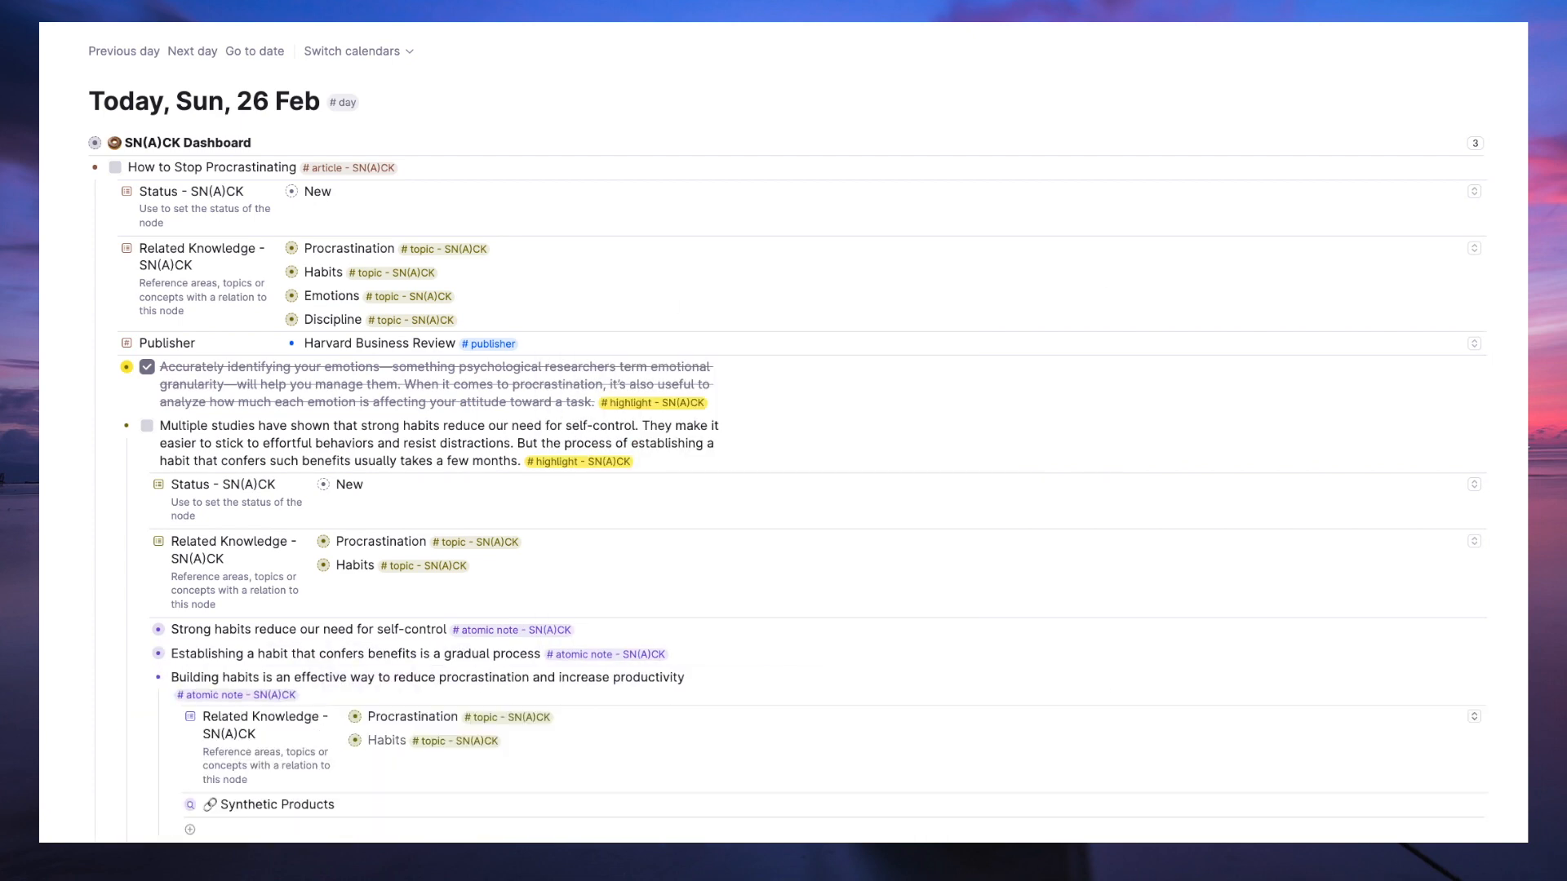
{"action": "key", "text": "super+Return"}
{"action": "key", "text": "super+Up"}
Add Systems, tagged topic - SN(A)CK, to the third highlight's related knowledge, and relate it to Productivity.
{"action": "key", "text": "super+Down"}
{"action": "type", "text": "Systems"}
{"action": "key", "text": "Return"}
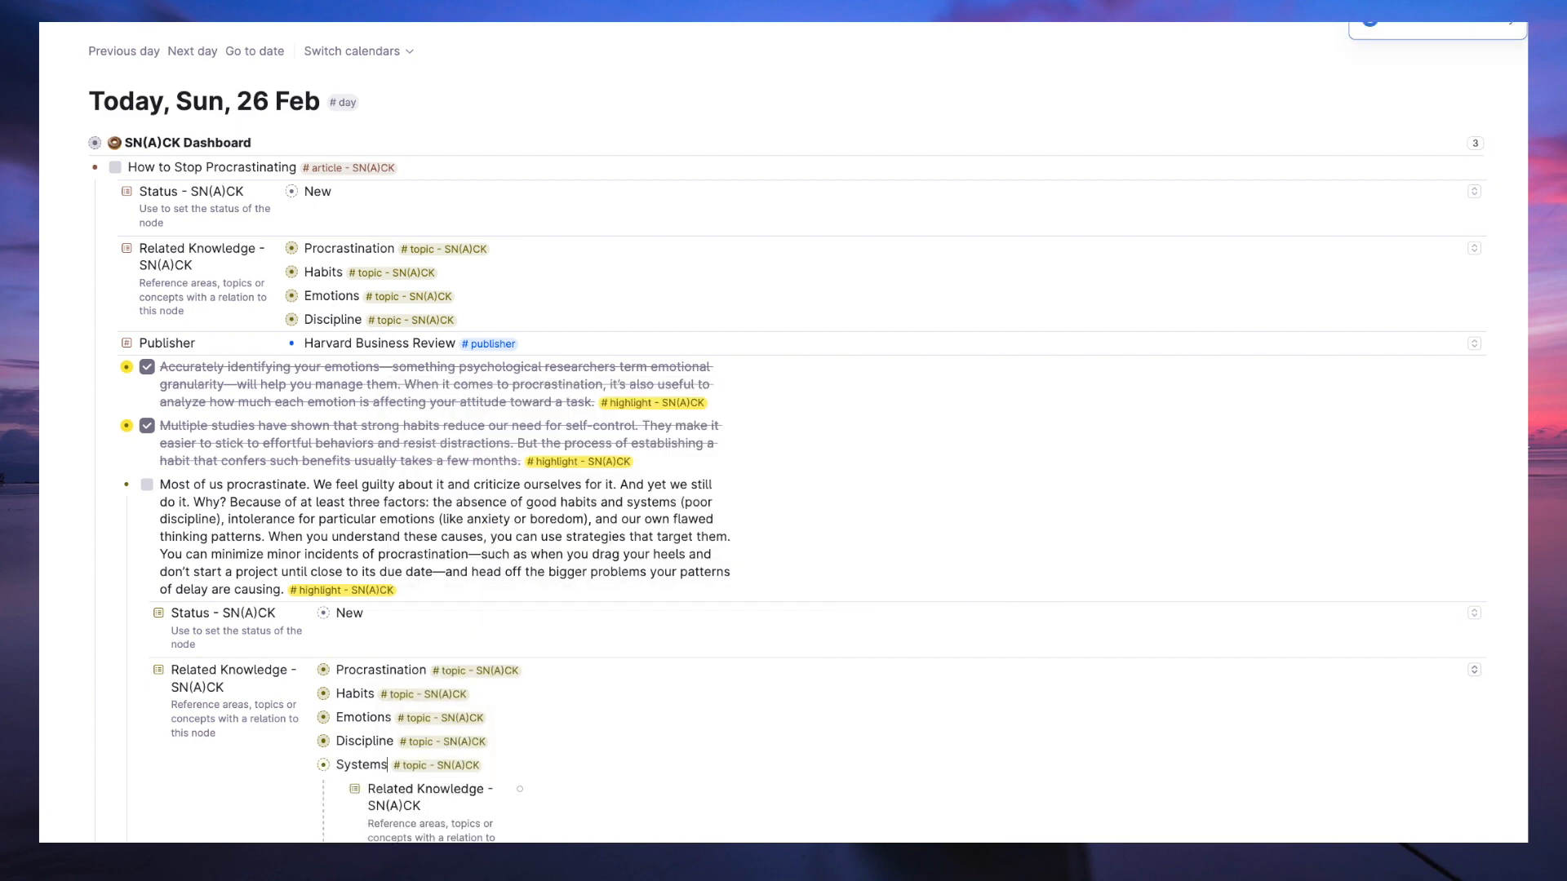
{"action": "key", "text": "Down"}
{"action": "type", "text": "Productivity"}
{"action": "key", "text": "Return"}
{"action": "key", "text": "super+Up"}
Add "Procrastination is a common problem for many people" under the third highlight, tagged atomic note - SN(A)CK.
{"action": "type", "text": "Procrastination is a common problem for many people#atom"}
{"action": "key", "text": "Return"}
Add an atomic note naming three main procrastination factors: absence of good habits and systems, intolerance for certain emotions like anxiety or boredom, and flawed thinking patterns.
{"action": "scroll", "coordinate": [230, 807], "scroll_direction": "down", "scroll_amount": 2}
{"action": "left_click", "coordinate": [230, 793]}
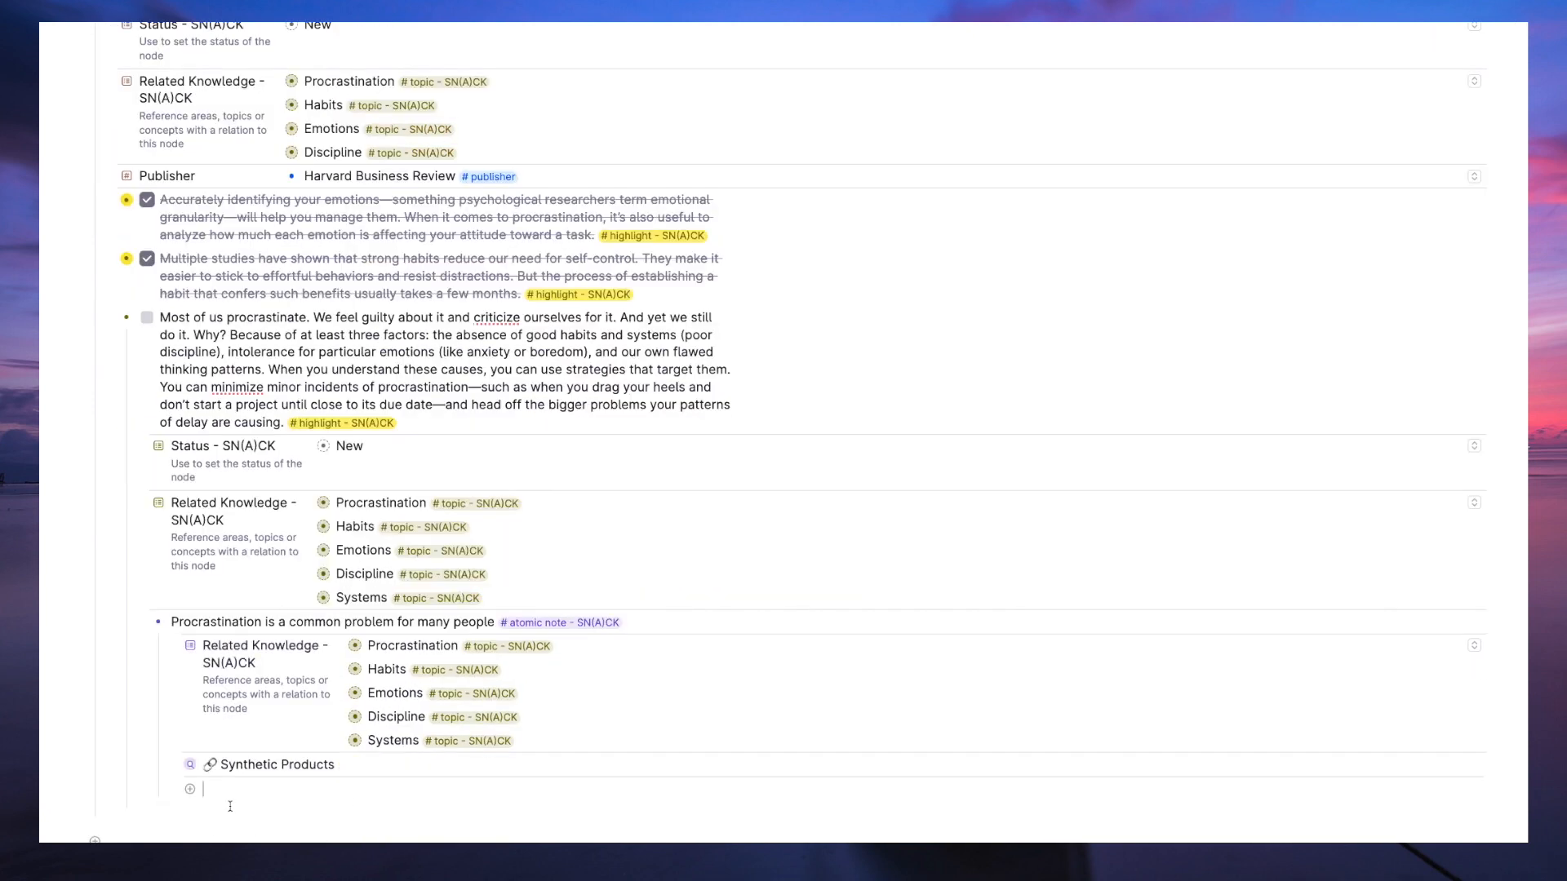
{"action": "key", "text": "shift+Tab"}
{"action": "type", "text": "There are three main factors that contribute to procrastination: (1) the abs"}
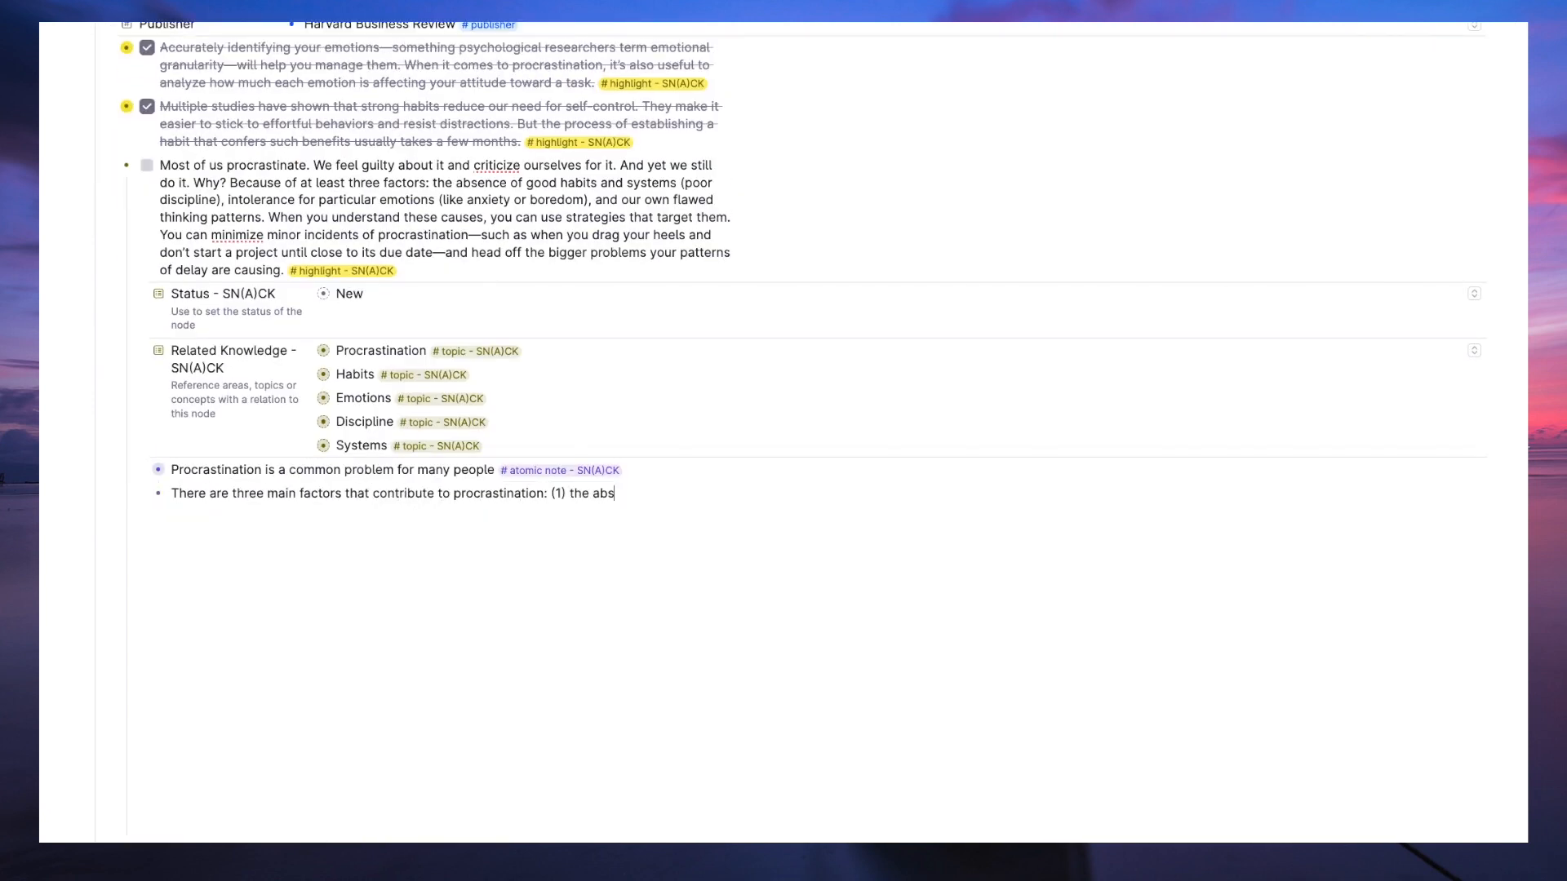
{"action": "type", "text": "ence of good habits and systems, (2) intolerance for certain emotions and "}
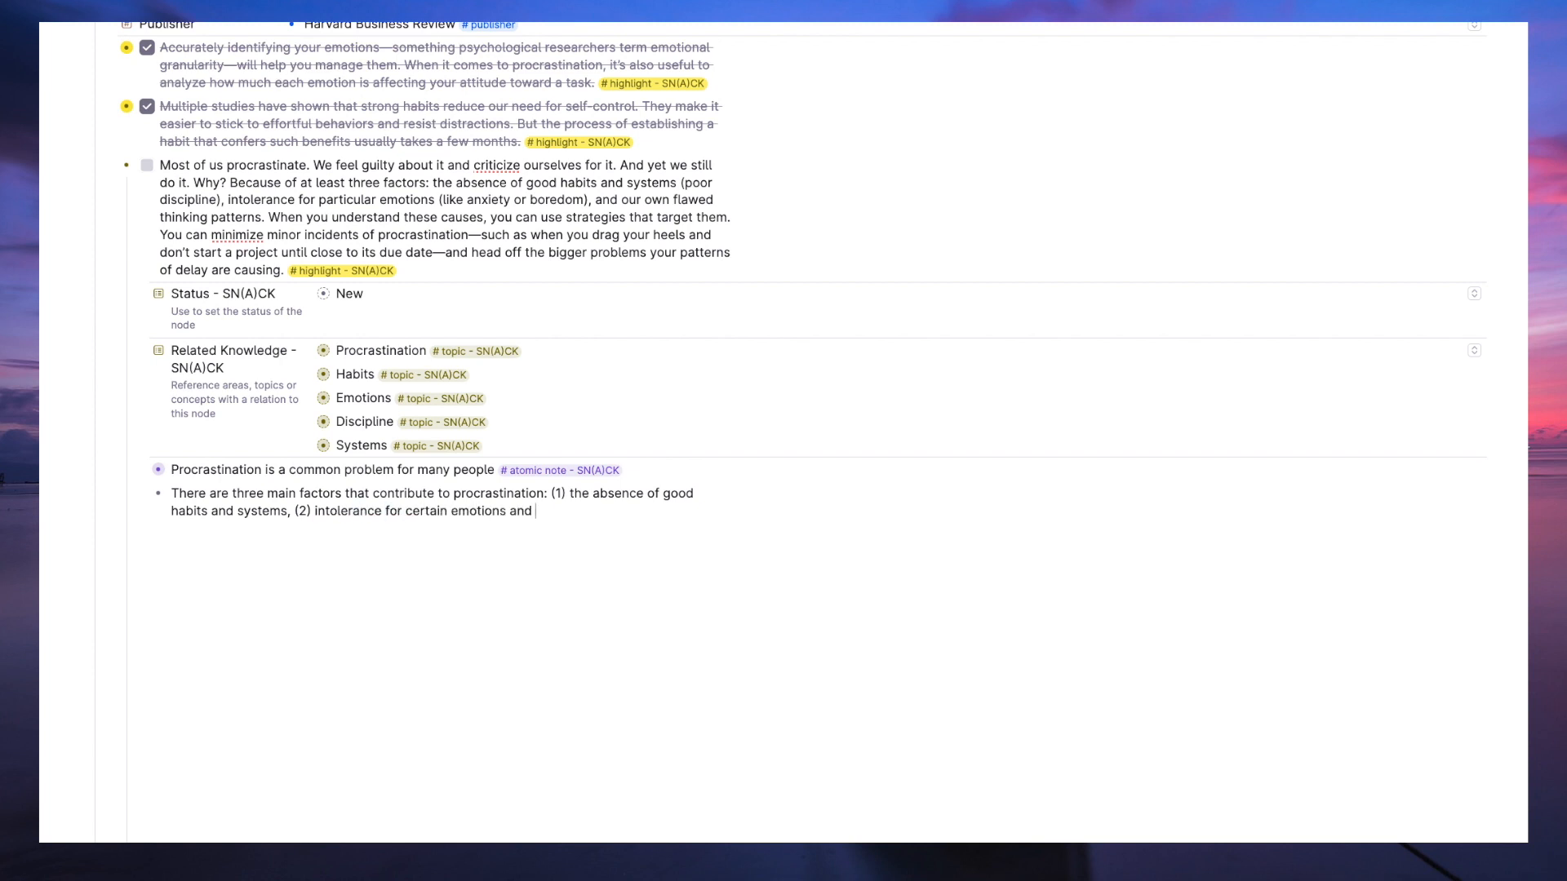
{"action": "type", "text": "like anxiety or boredom, and (3) flawed thinking patterns#atomi"}
{"action": "key", "text": "Return"}
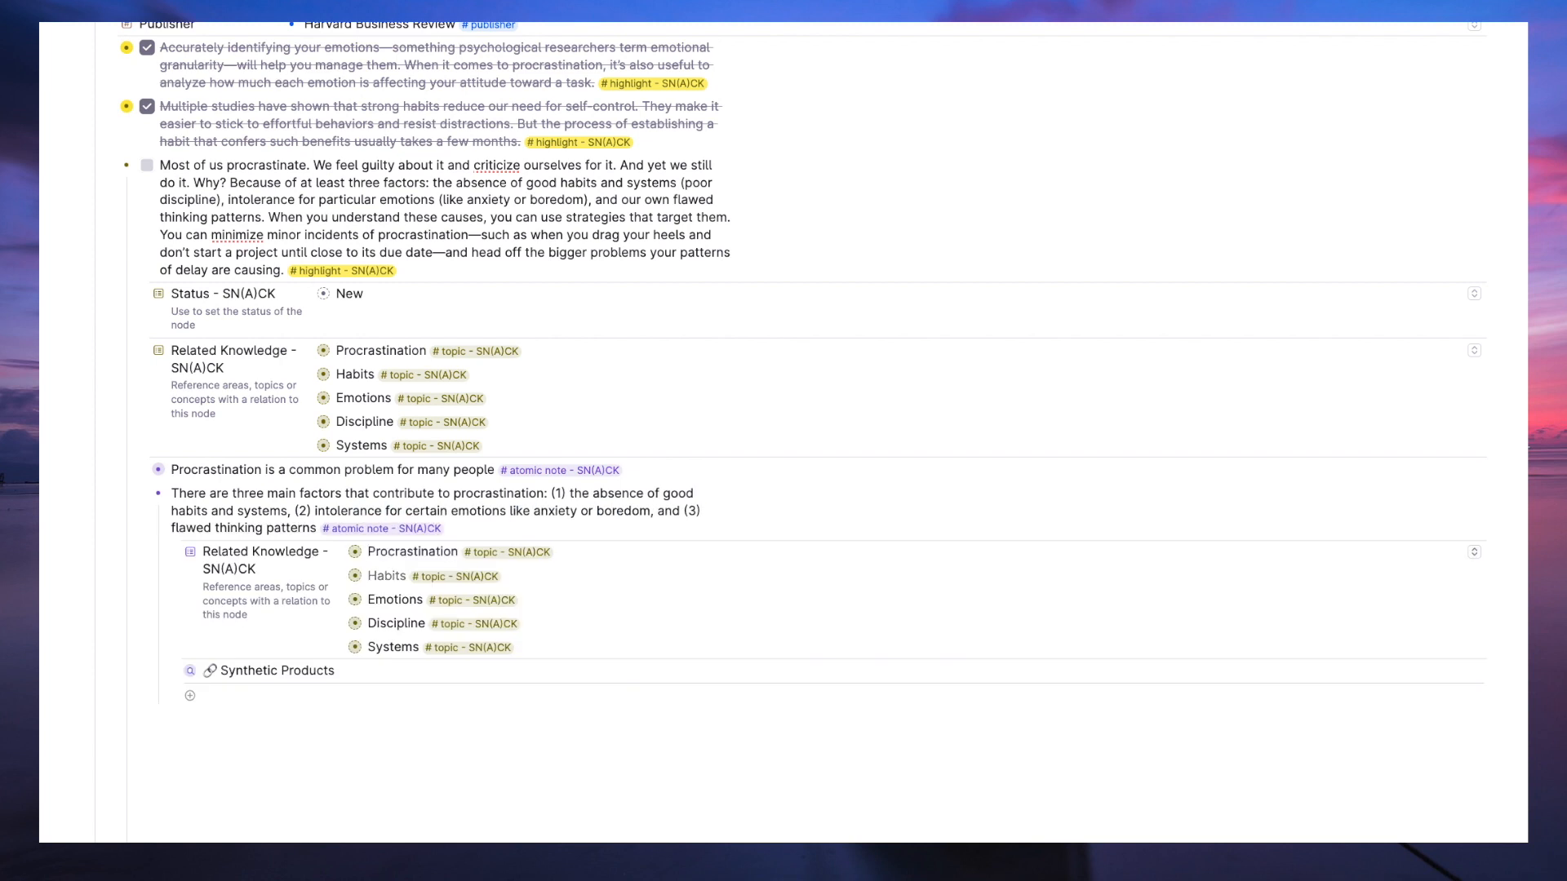
Add "Recognizing and changing flawed thinking patterns can reduce procrastination" under the third highlight after the three-factors note, tagged atomic note - SN(A)CK.
{"action": "key", "text": "Down"}
{"action": "key", "text": "Down"}
{"action": "key", "text": "BackSpace"}
{"action": "key", "text": "BackSpace"}
{"action": "key", "text": "Up"}
{"action": "key", "text": "Up"}
{"action": "key", "text": "Up"}
{"action": "key", "text": "Return"}
{"action": "key", "text": "shift+Tab"}
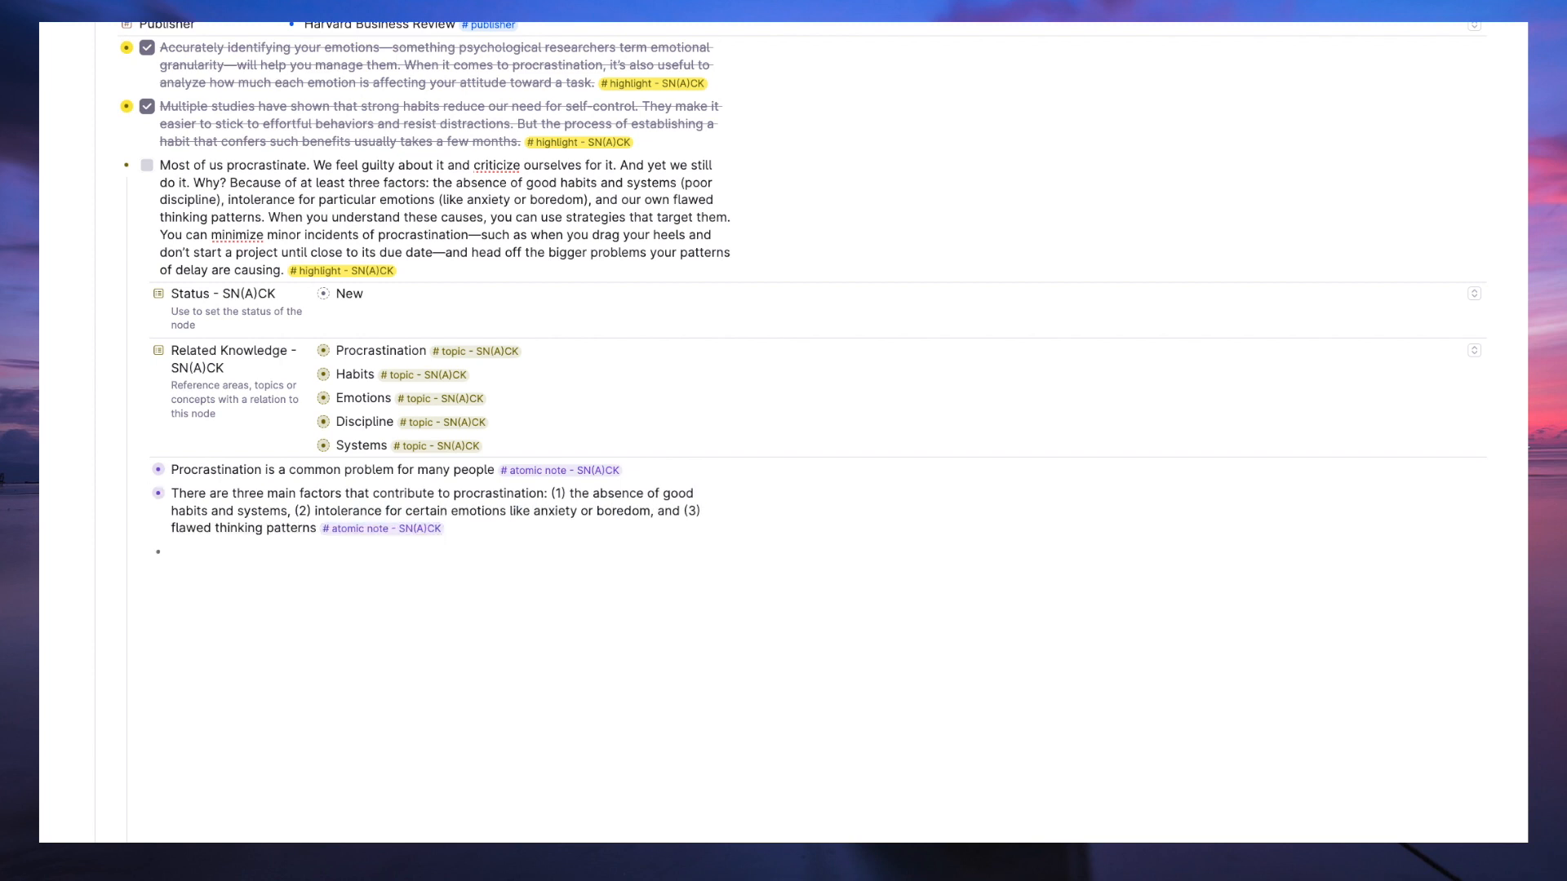
{"action": "type", "text": "Recognizing and changing flawed thinking patterns can reduce procrastination#atom"}
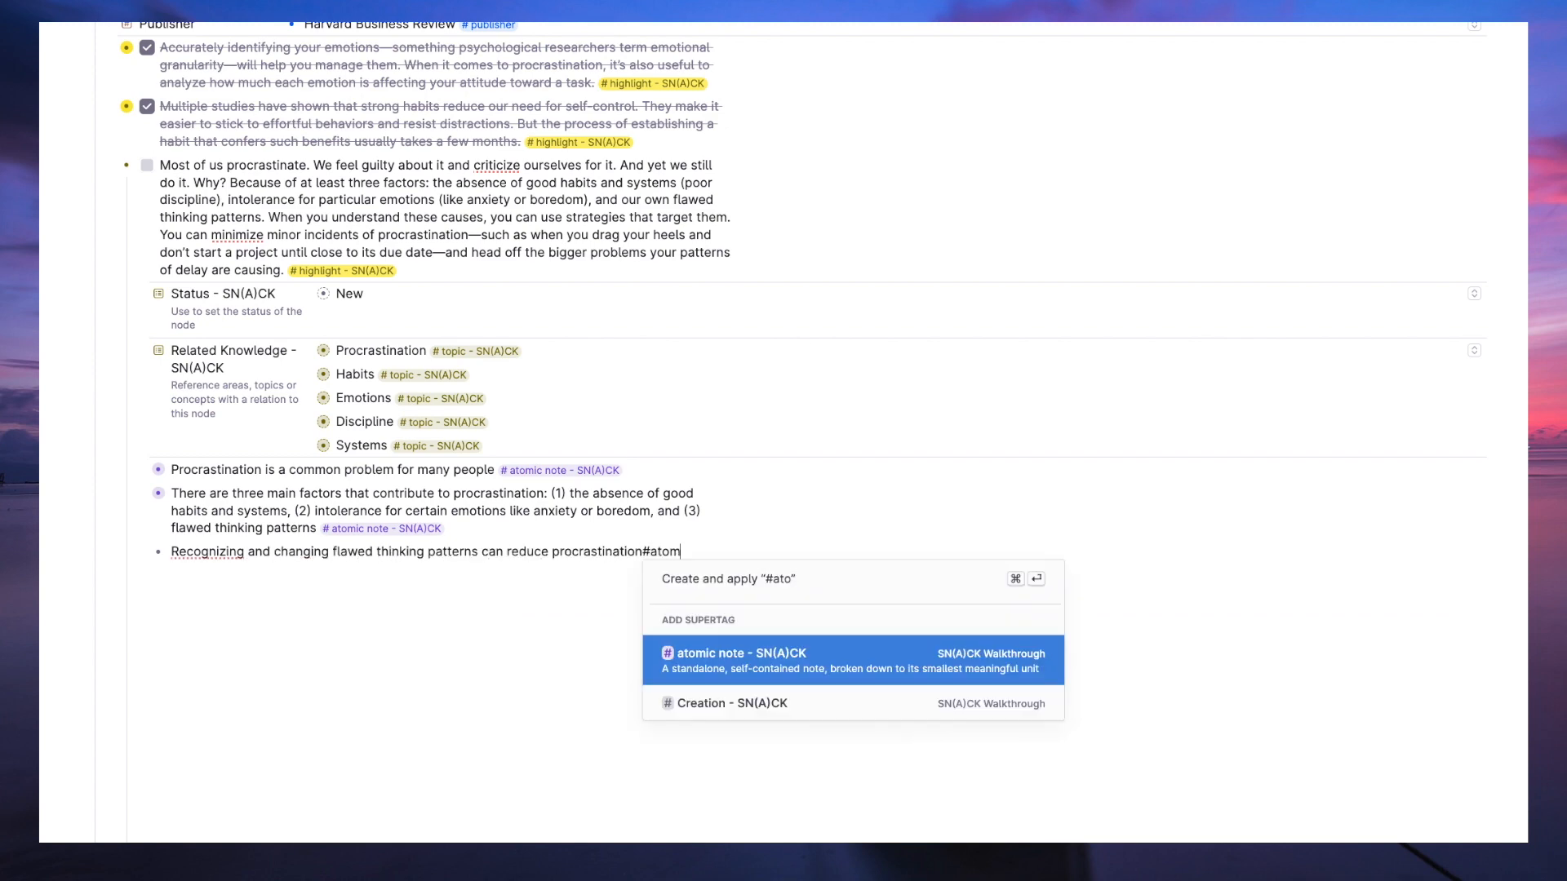
{"action": "key", "text": "Return"}
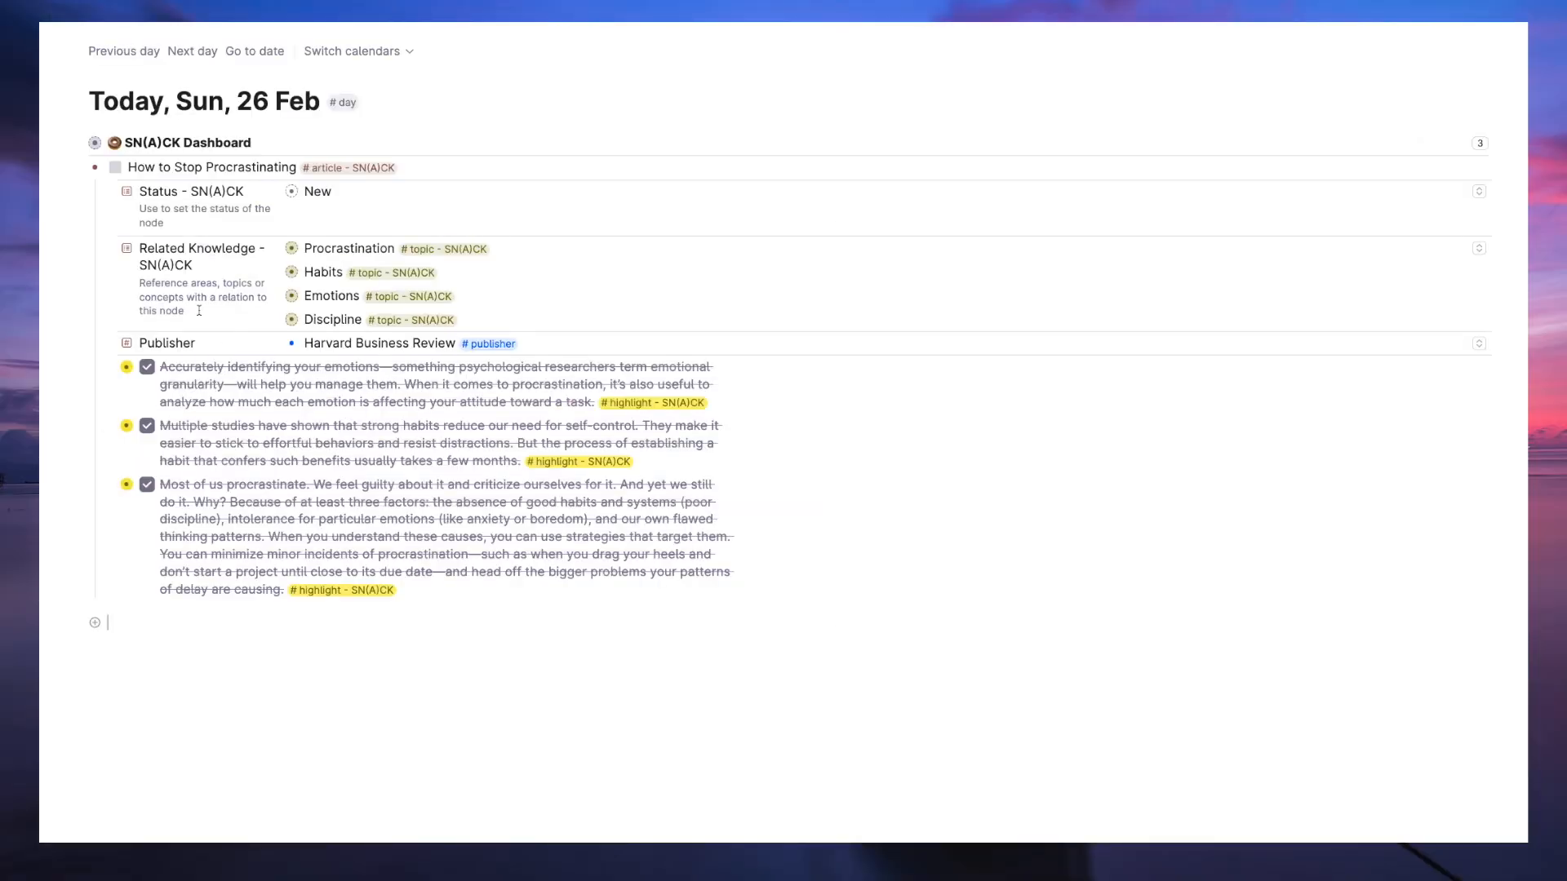
Mark the How to Stop Procrastinating article done, collapse it, and show the Atomic Notes in the SN(A)CK Dashboard's notes.
{"action": "left_click", "coordinate": [116, 168]}
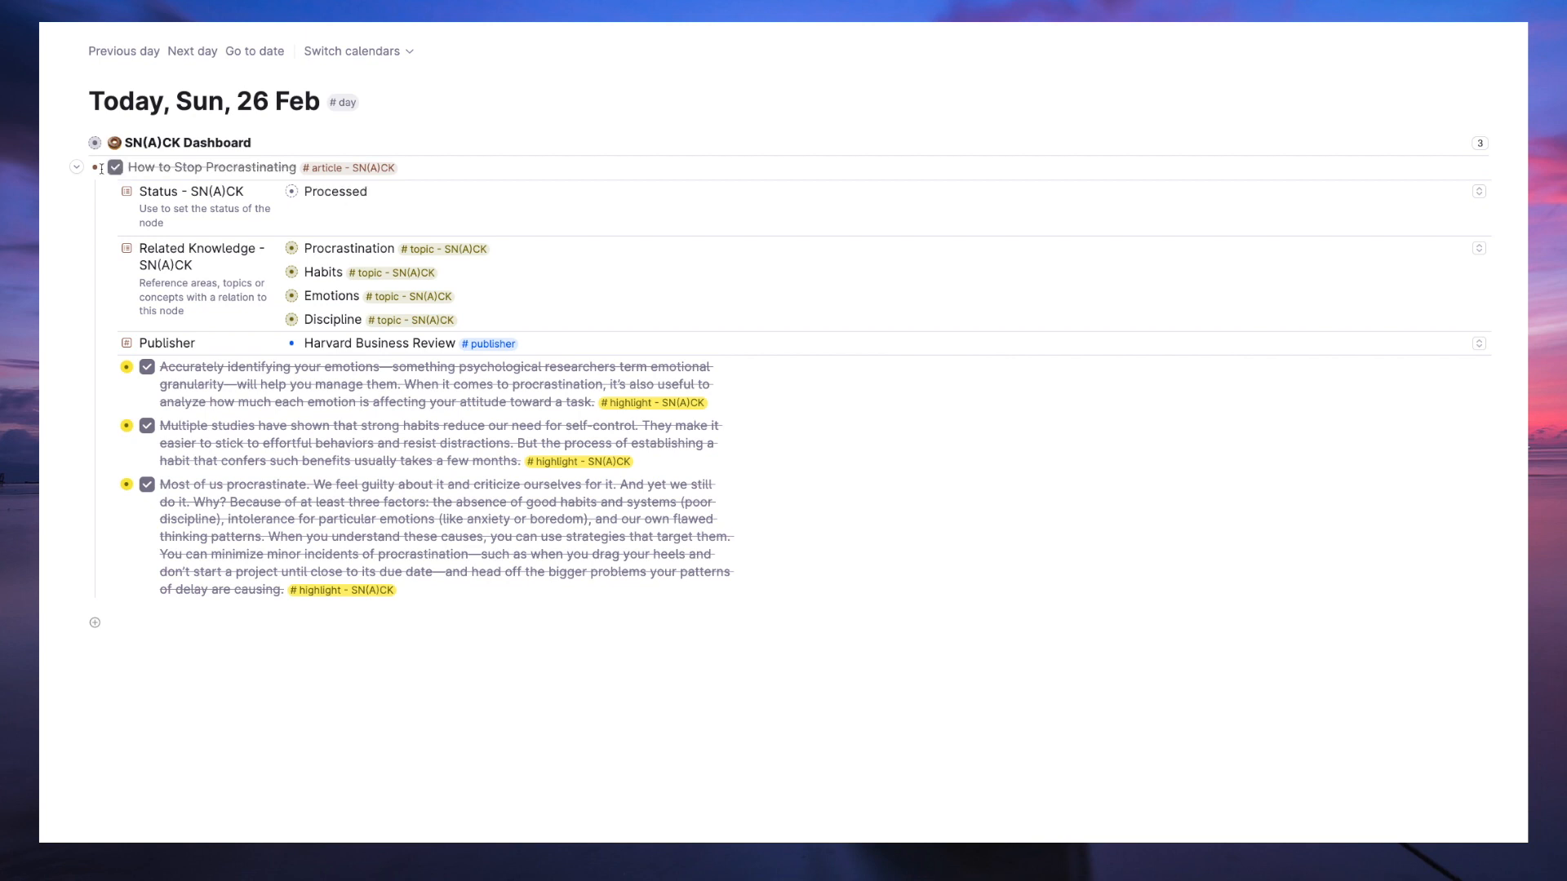
{"action": "left_click", "coordinate": [76, 167]}
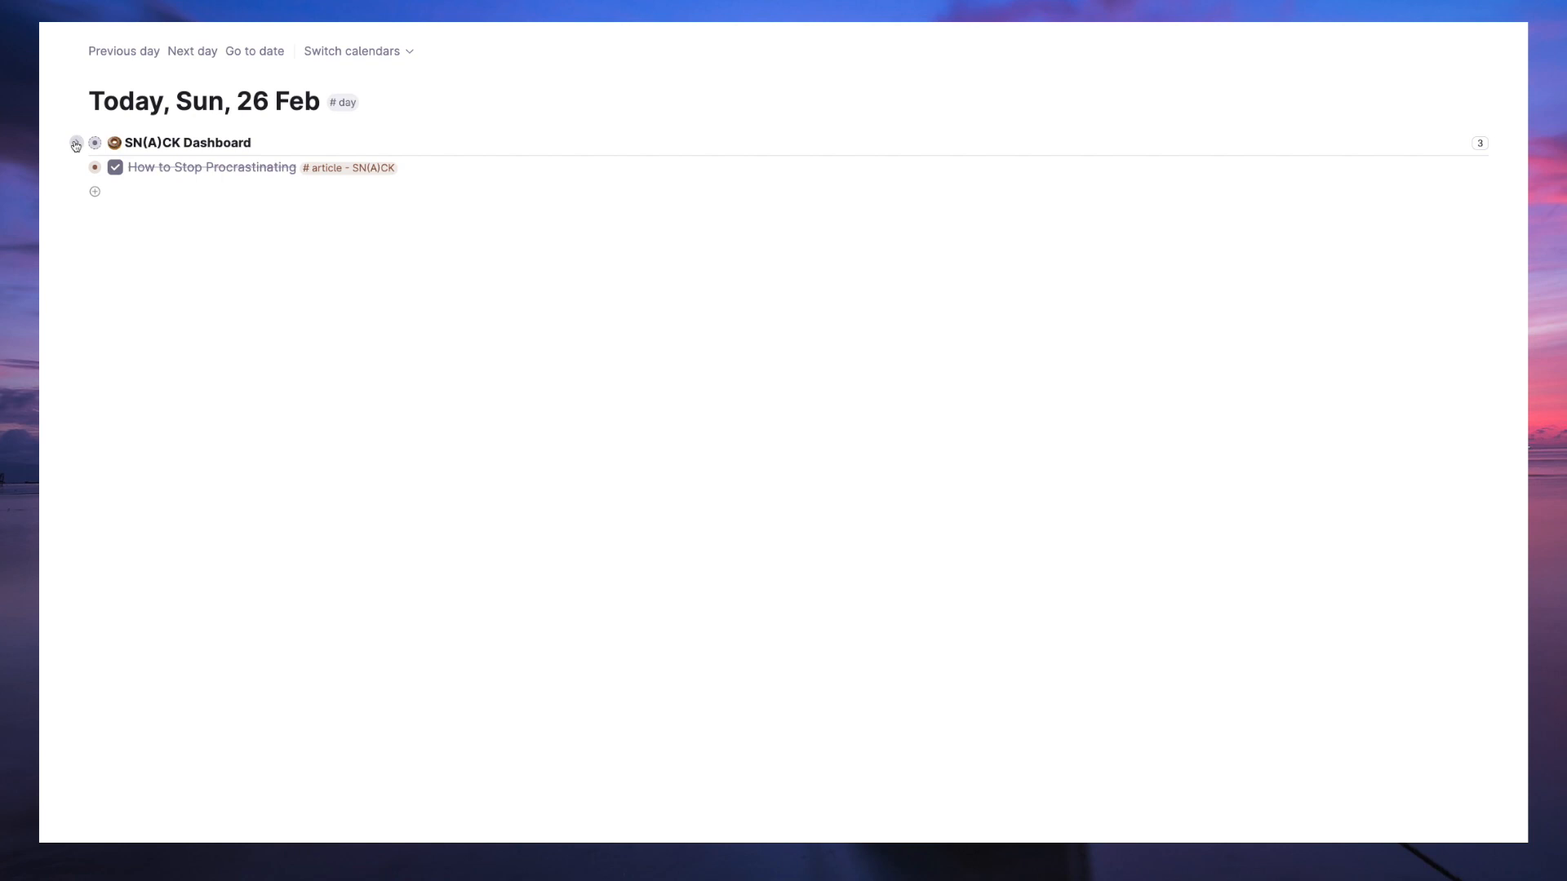
{"action": "left_click", "coordinate": [76, 143]}
{"action": "left_click", "coordinate": [222, 164]}
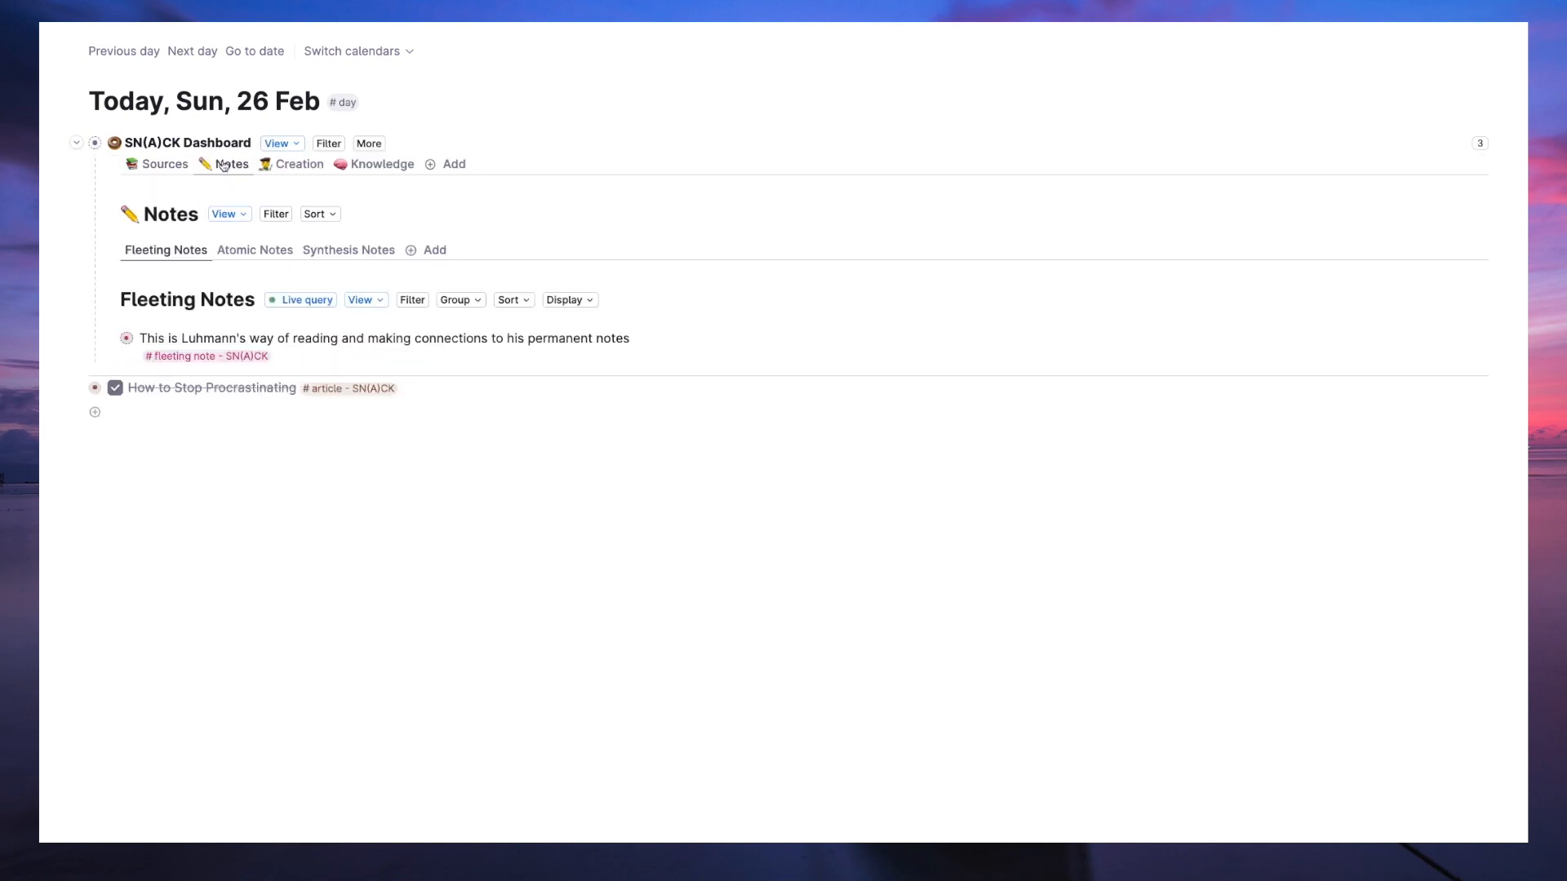
{"action": "left_click", "coordinate": [255, 250]}
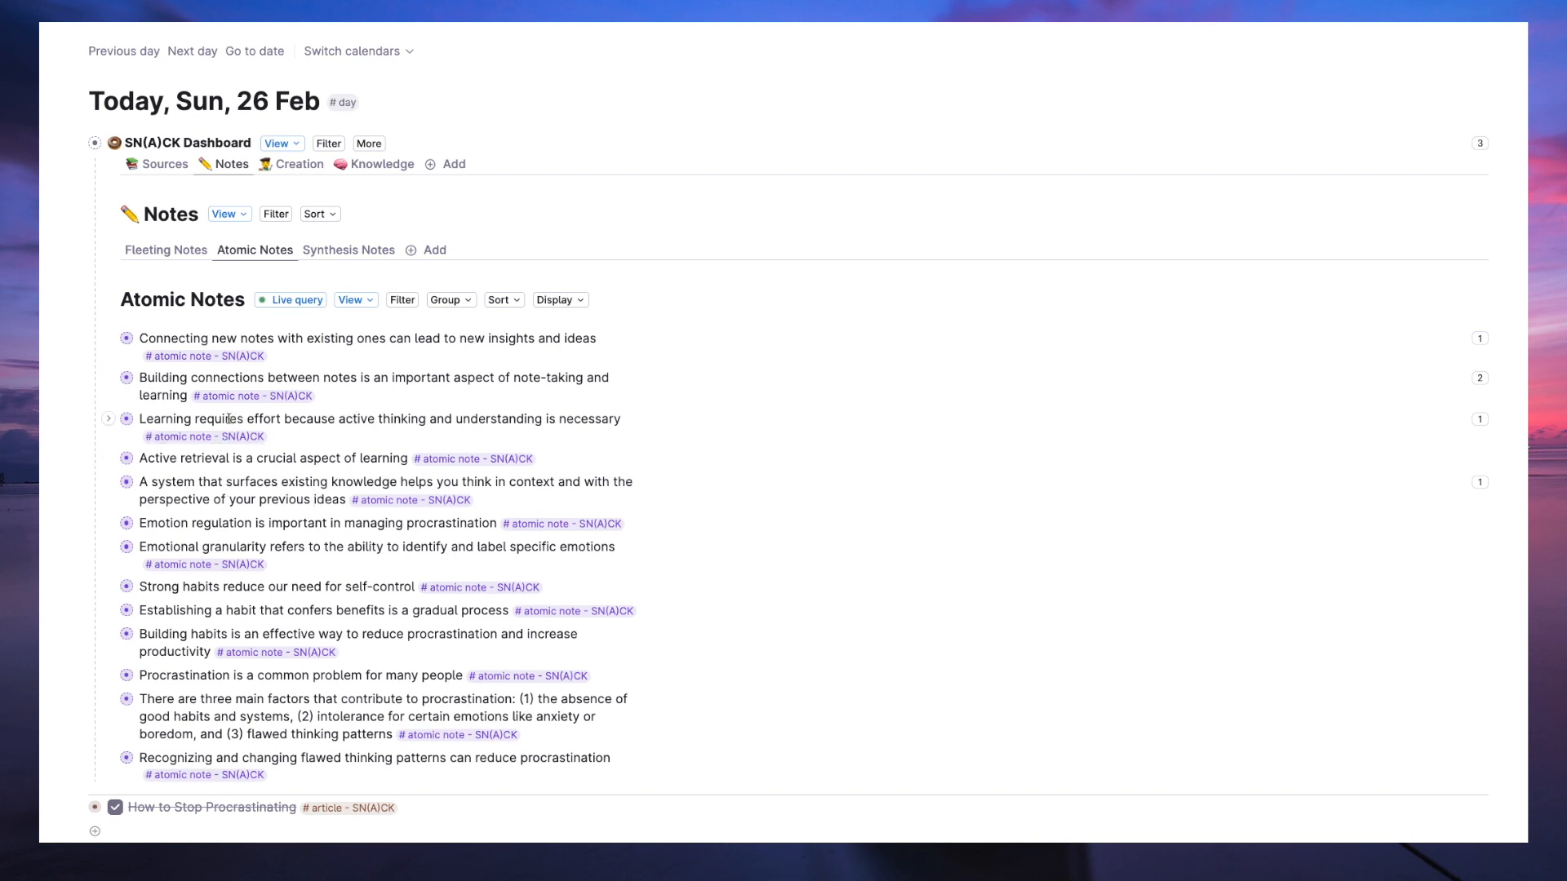
Add a node tagged synthesis note - SN(A)CK below the article, based on "Learning requires effort because active thinking and understanding is necessary".
{"action": "left_click_drag", "start_coordinate": [283, 419], "coordinate": [263, 418]}
{"action": "left_click", "coordinate": [231, 419]}
{"action": "key", "text": "super+c"}
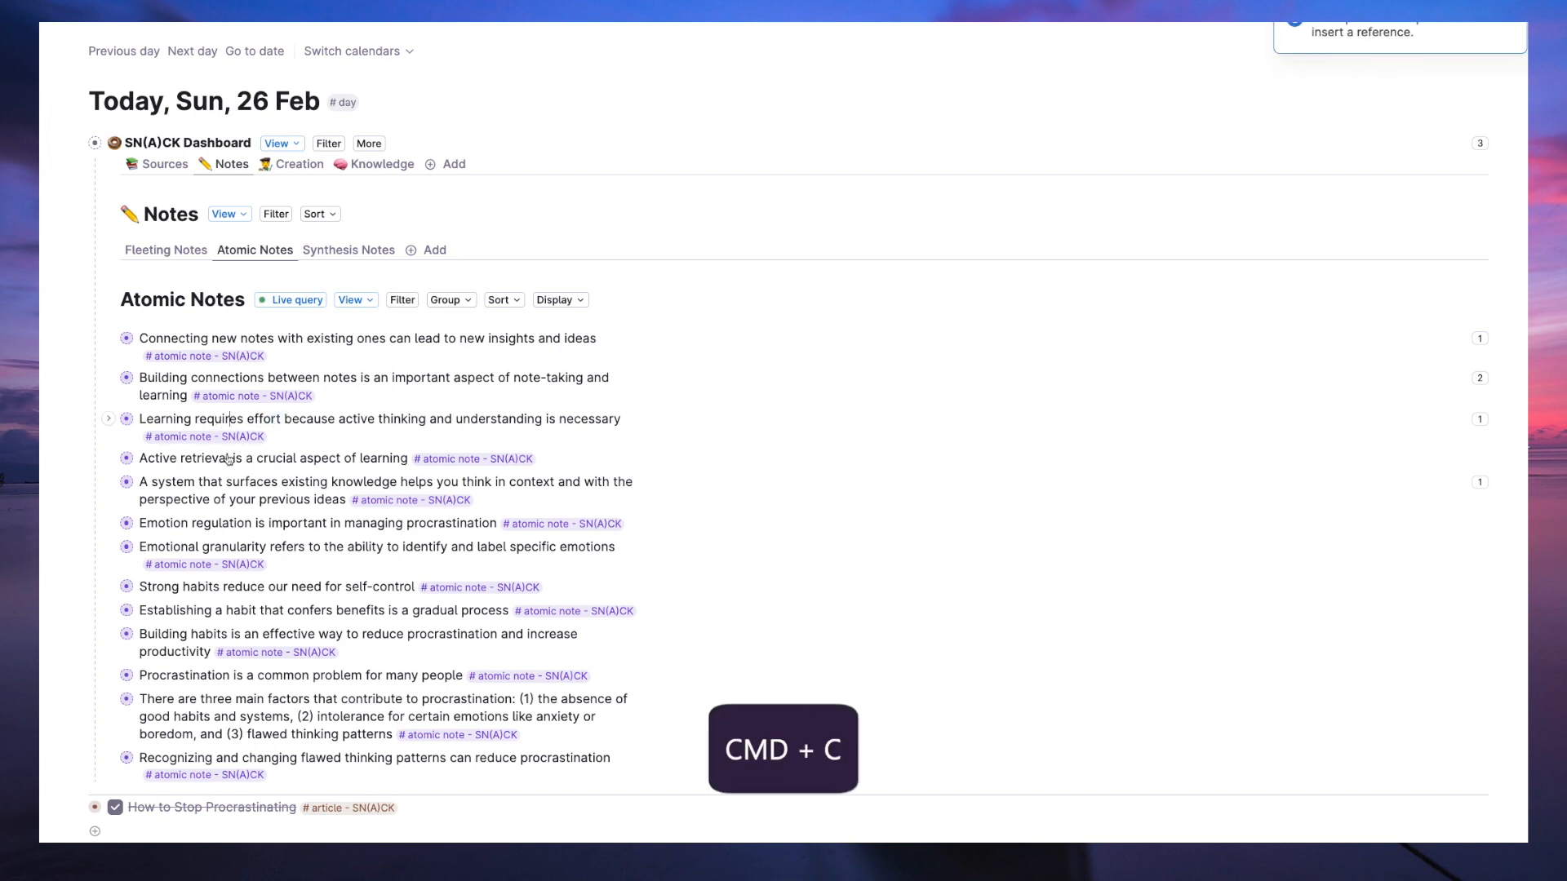
{"action": "left_click", "coordinate": [178, 831]}
{"action": "type", "text": "#synth"}
{"action": "key", "text": "Return"}
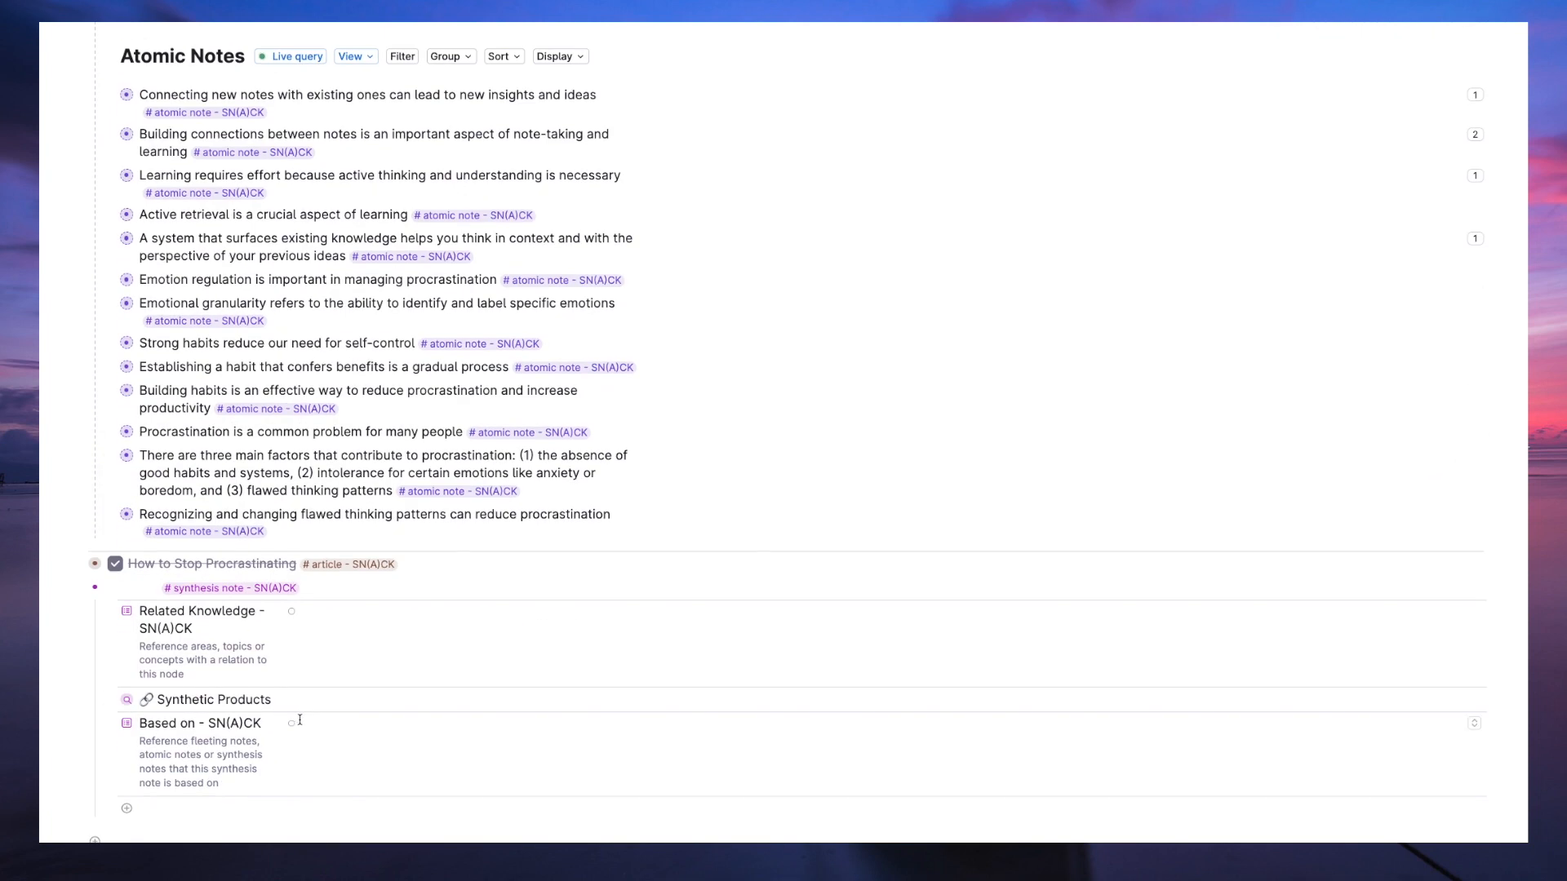
{"action": "key", "text": "super+v"}
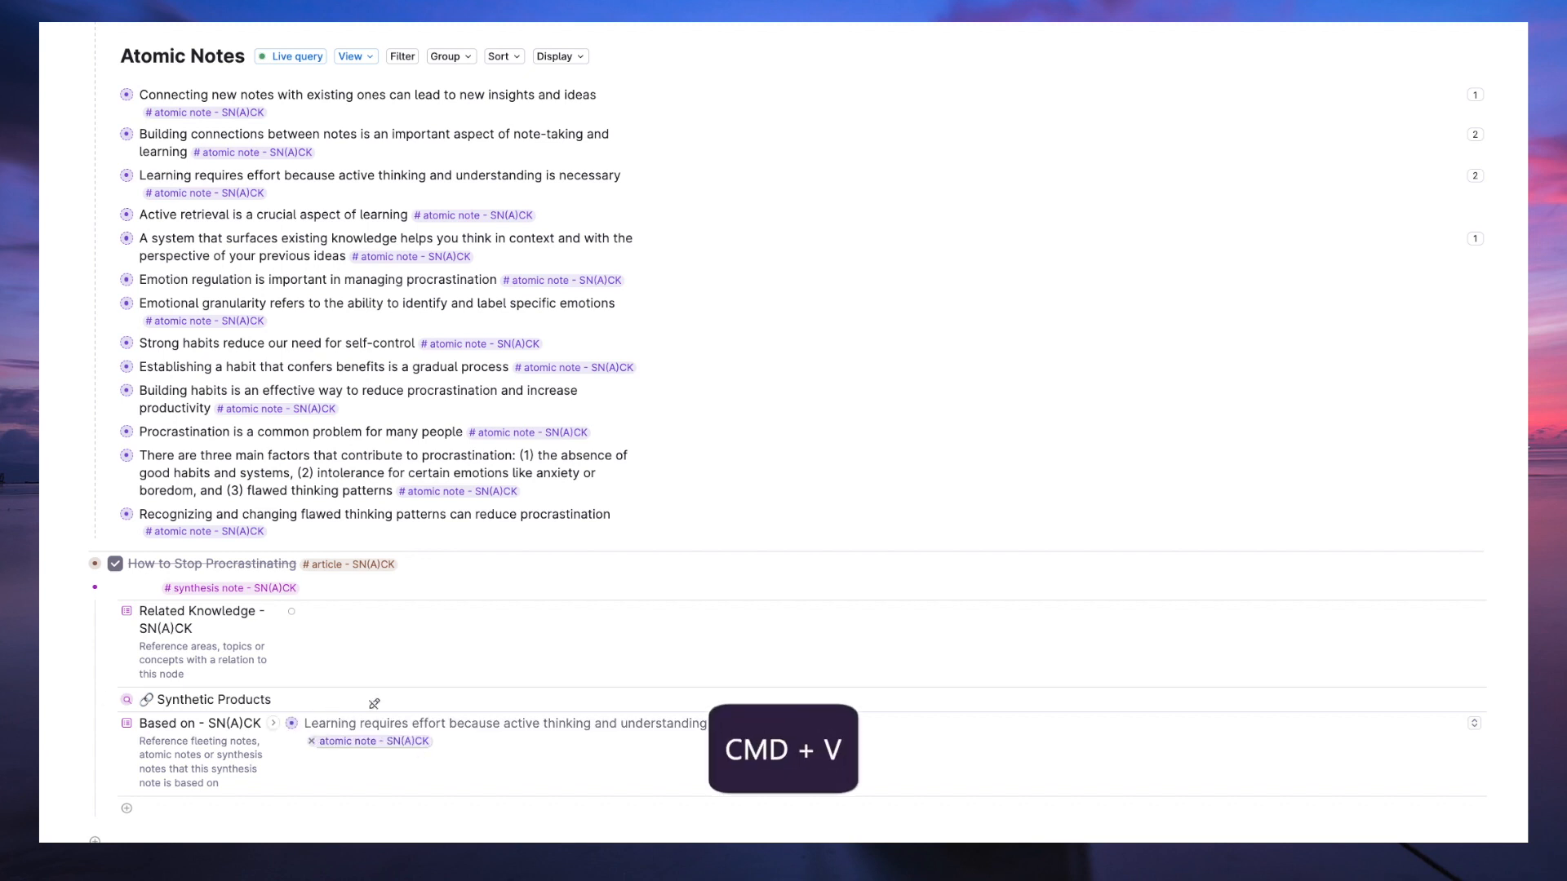
Add a reference to "Strong habits reduce our need for self-control" to the atomic notes the synthesis note is based on.
{"action": "key", "text": "super+c"}
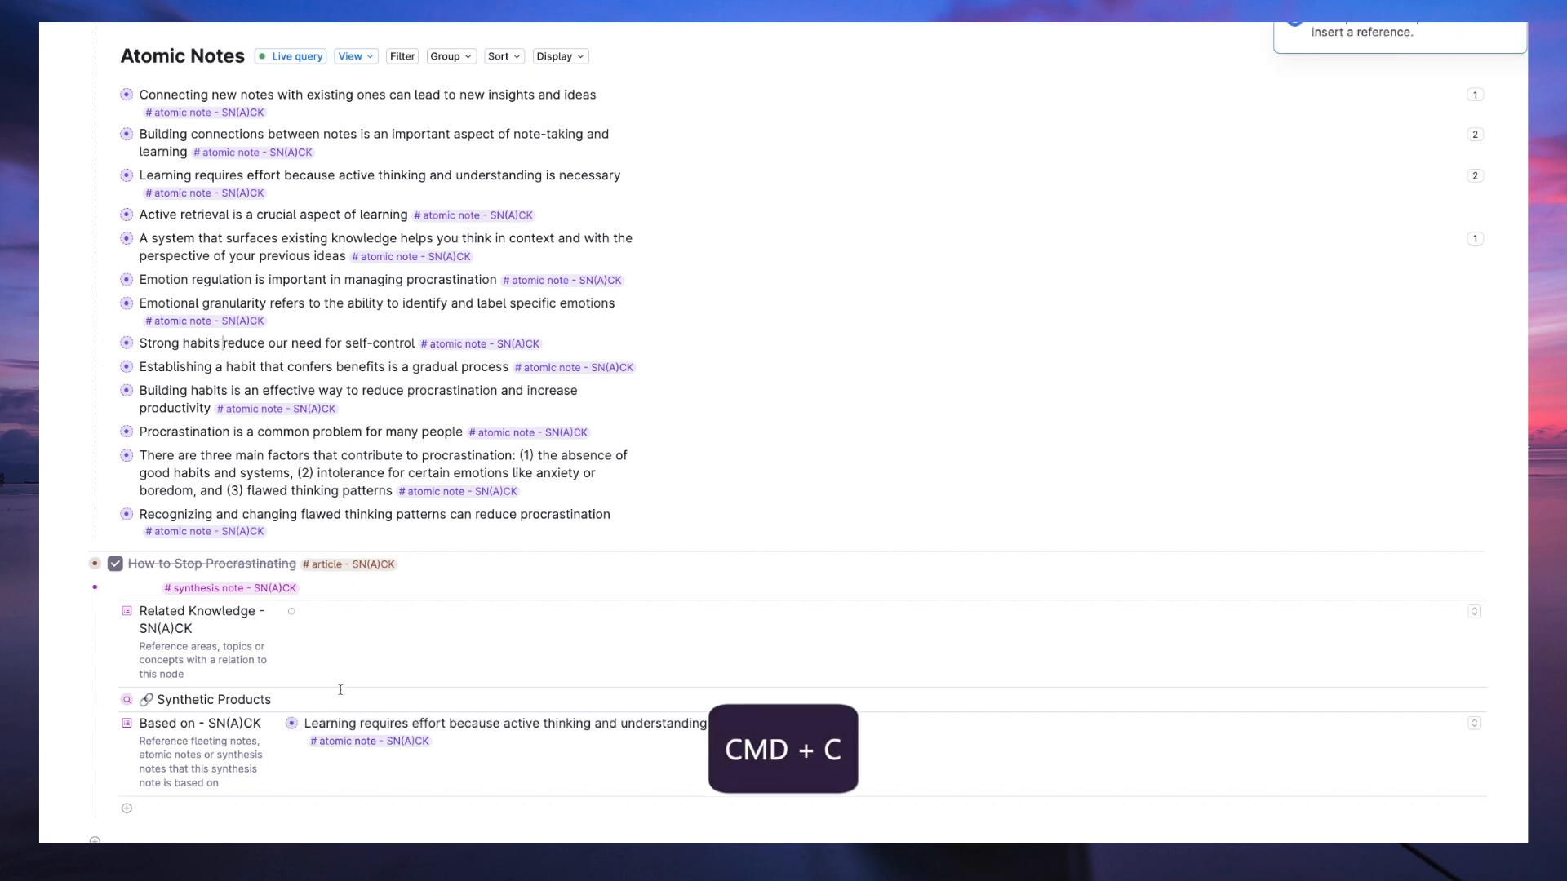
{"action": "key", "text": "Down"}
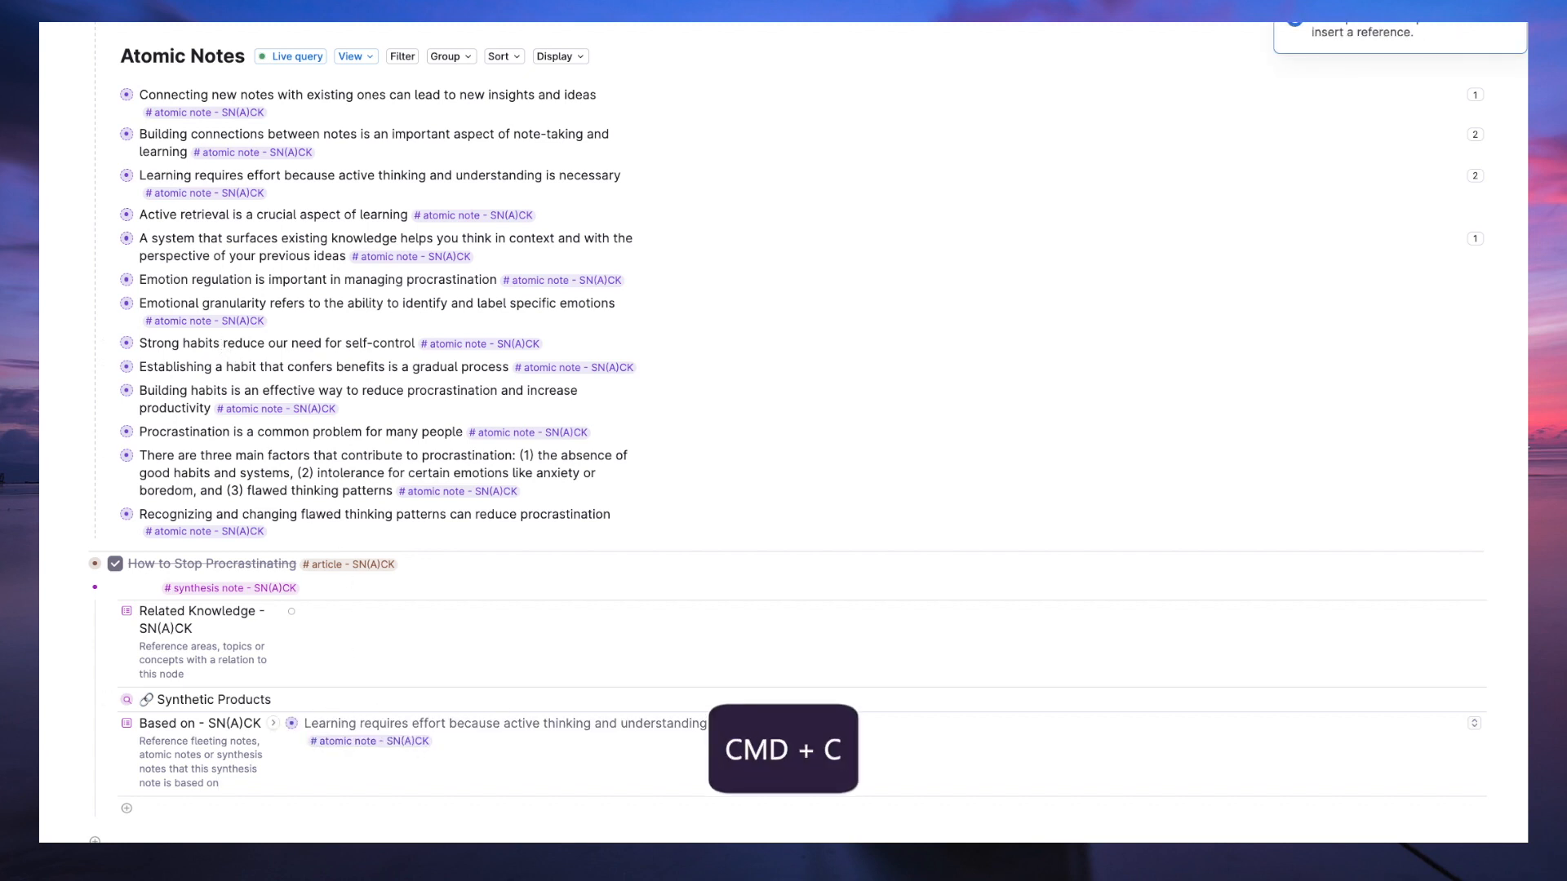
{"action": "key", "text": "Return"}
{"action": "key", "text": "super+v"}
{"action": "left_click", "coordinate": [373, 582]}
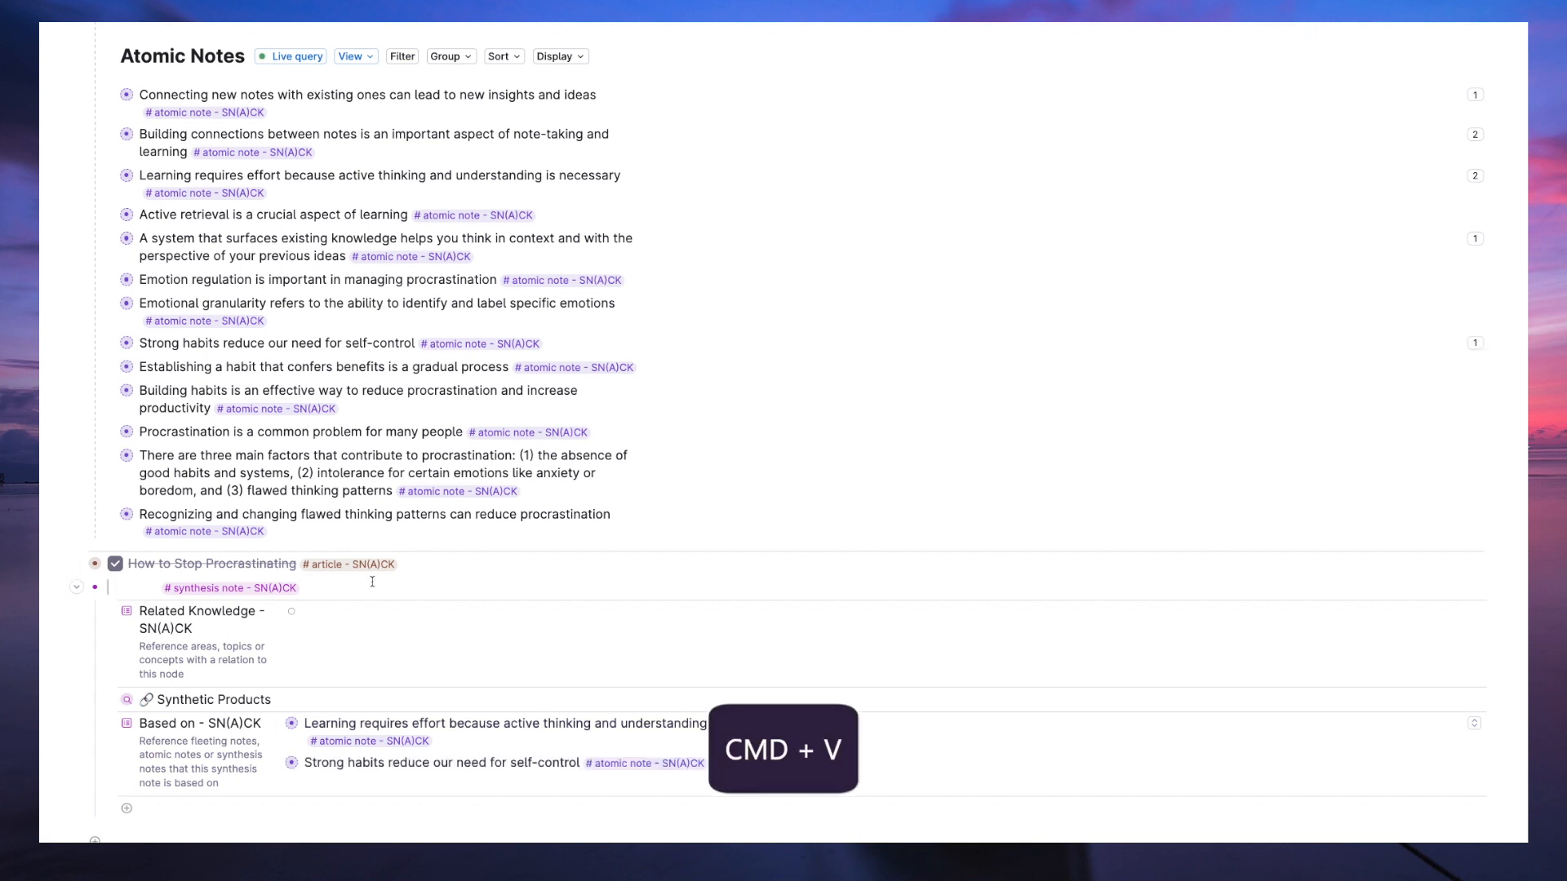
Add the topics Learning and Habits to the synthesis note's related knowledge.
{"action": "left_click", "coordinate": [468, 622]}
{"action": "type", "text": "lea"}
{"action": "key", "text": "Return"}
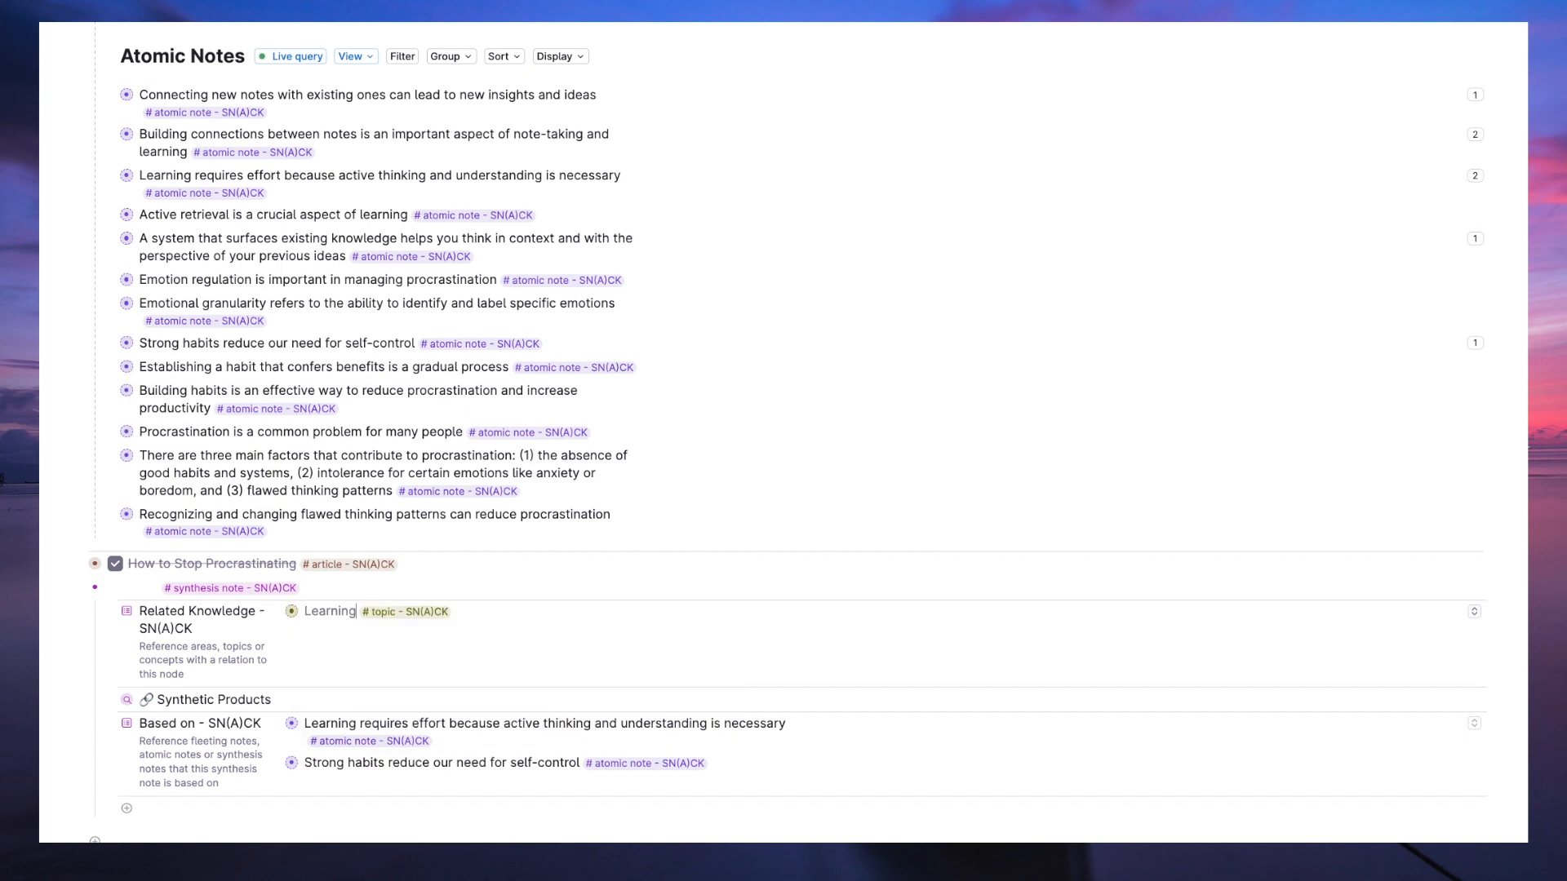
{"action": "key", "text": "Return"}
{"action": "type", "text": "habits"}
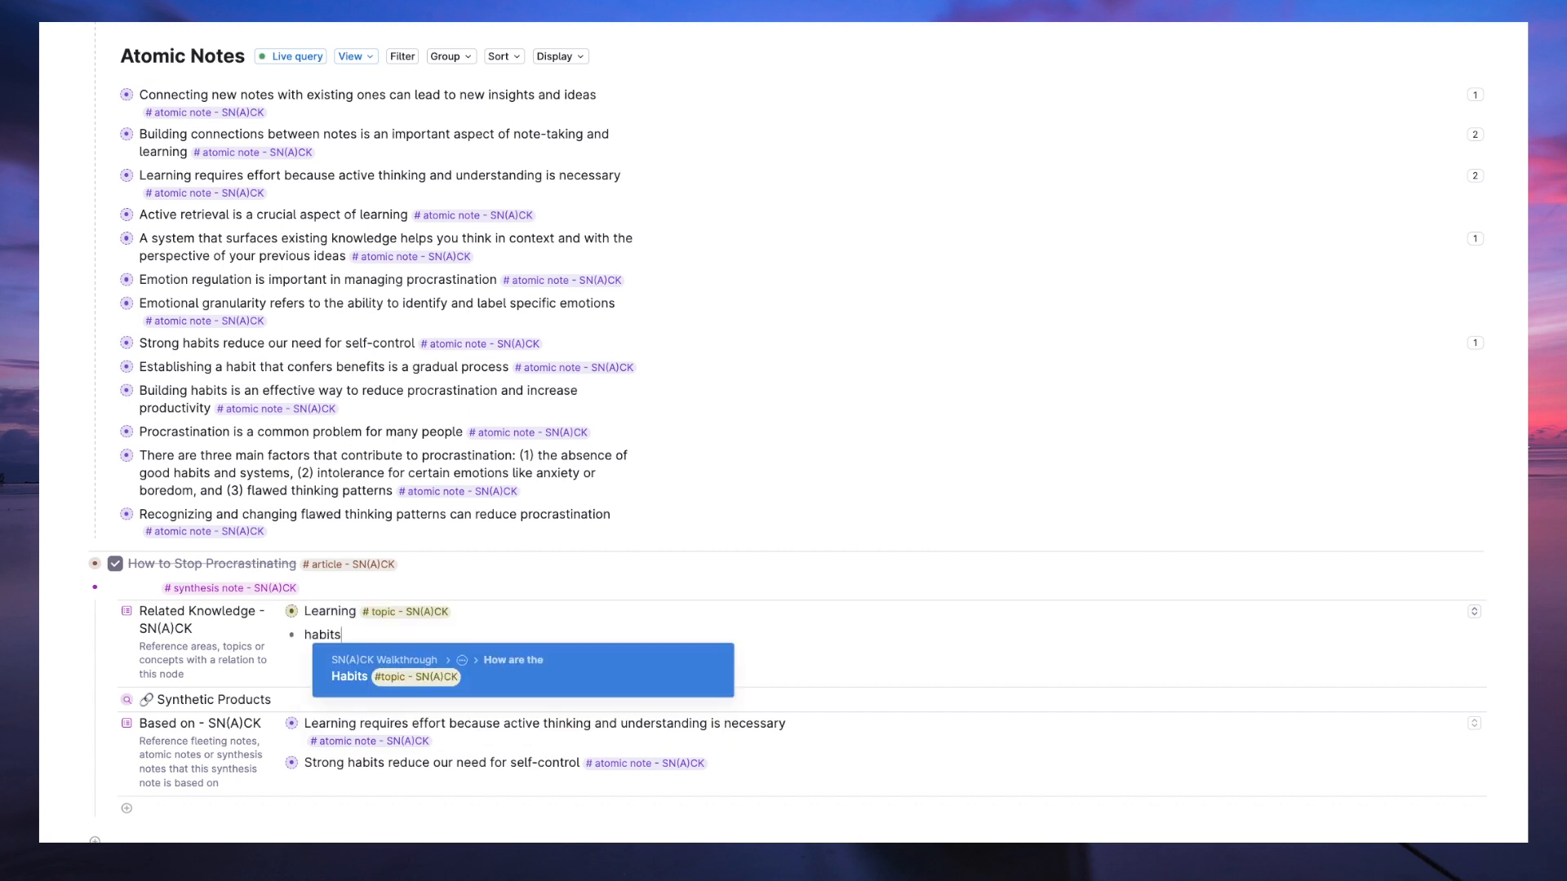
{"action": "key", "text": "Return"}
{"action": "key", "text": "Up"}
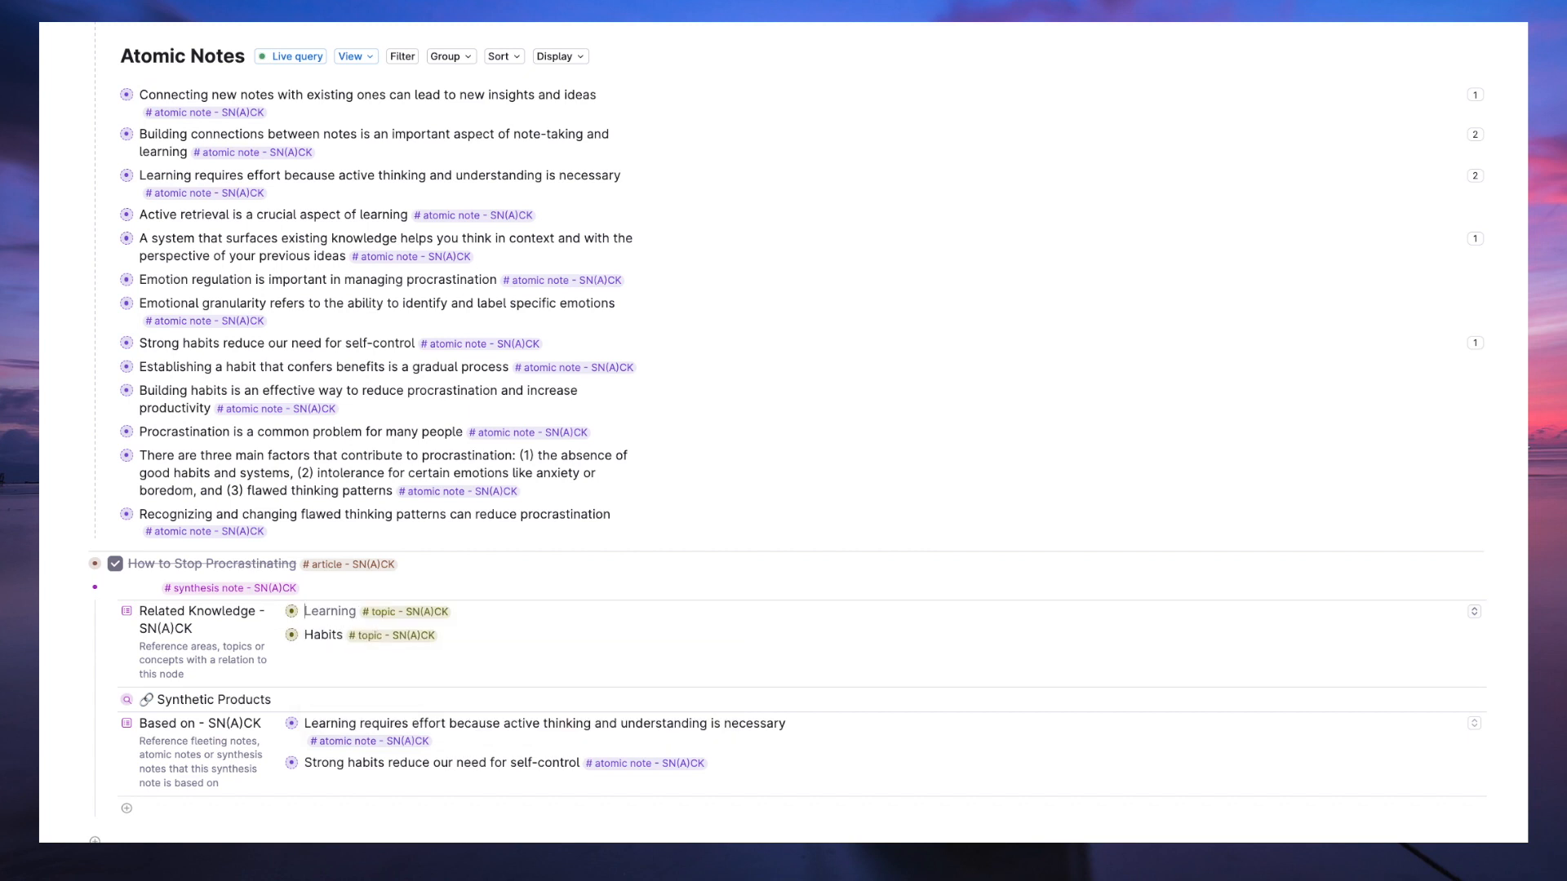
{"action": "key", "text": "Down"}
Write the synthesis note's text on how building strong habits reduces constant self-control and creates a positive feedback loop that makes it easier to continue learning.
{"action": "left_click", "coordinate": [108, 588]}
{"action": "type", "text": "Building strong habits"}
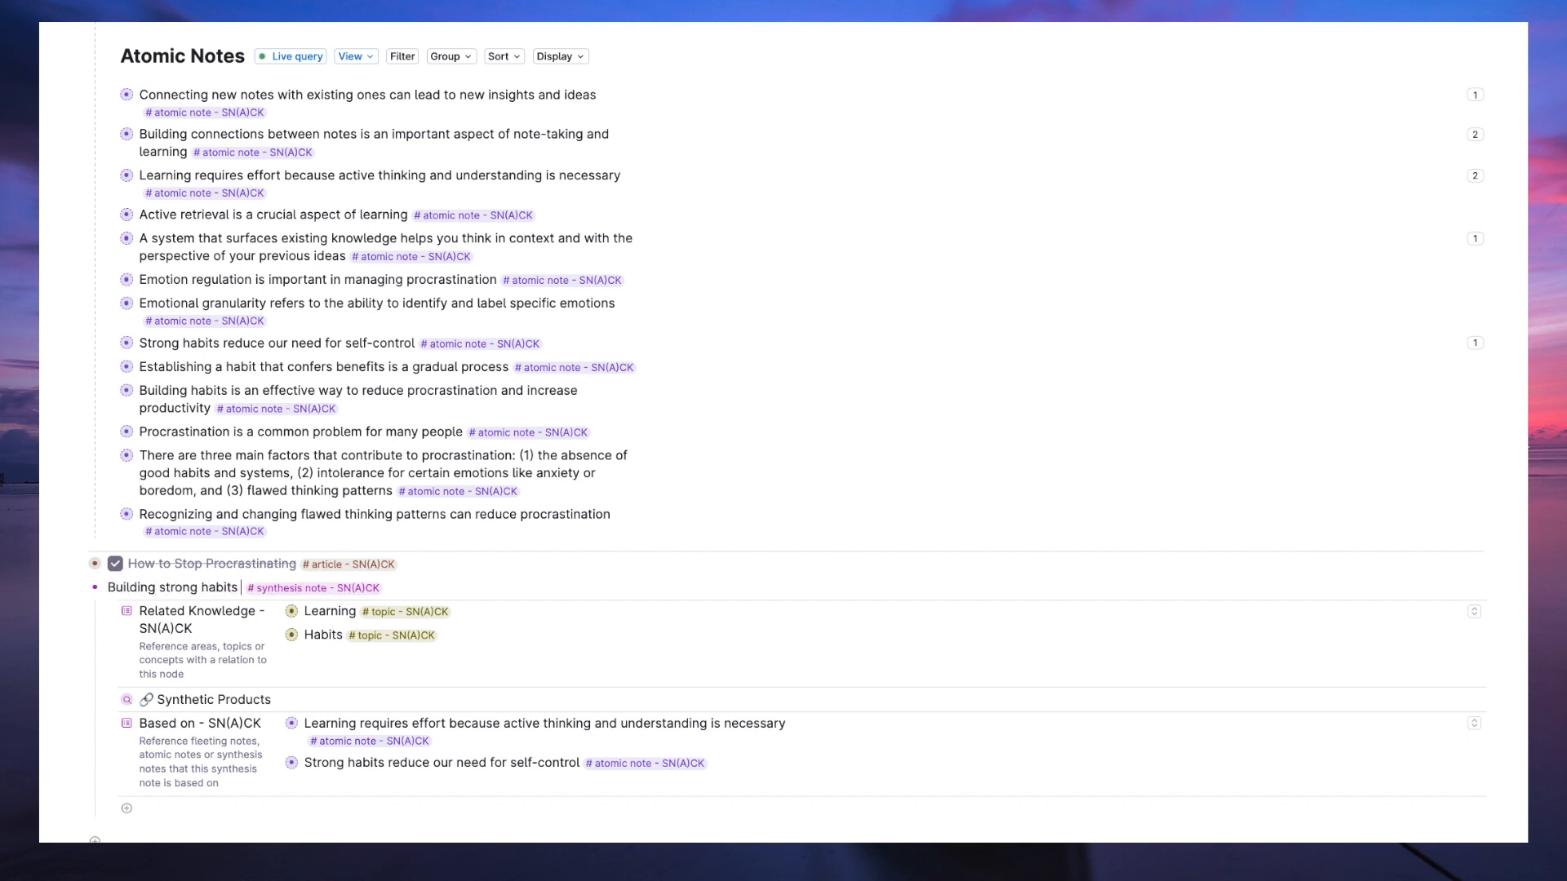
{"action": "type", "text": " can help reduce the need for constan"}
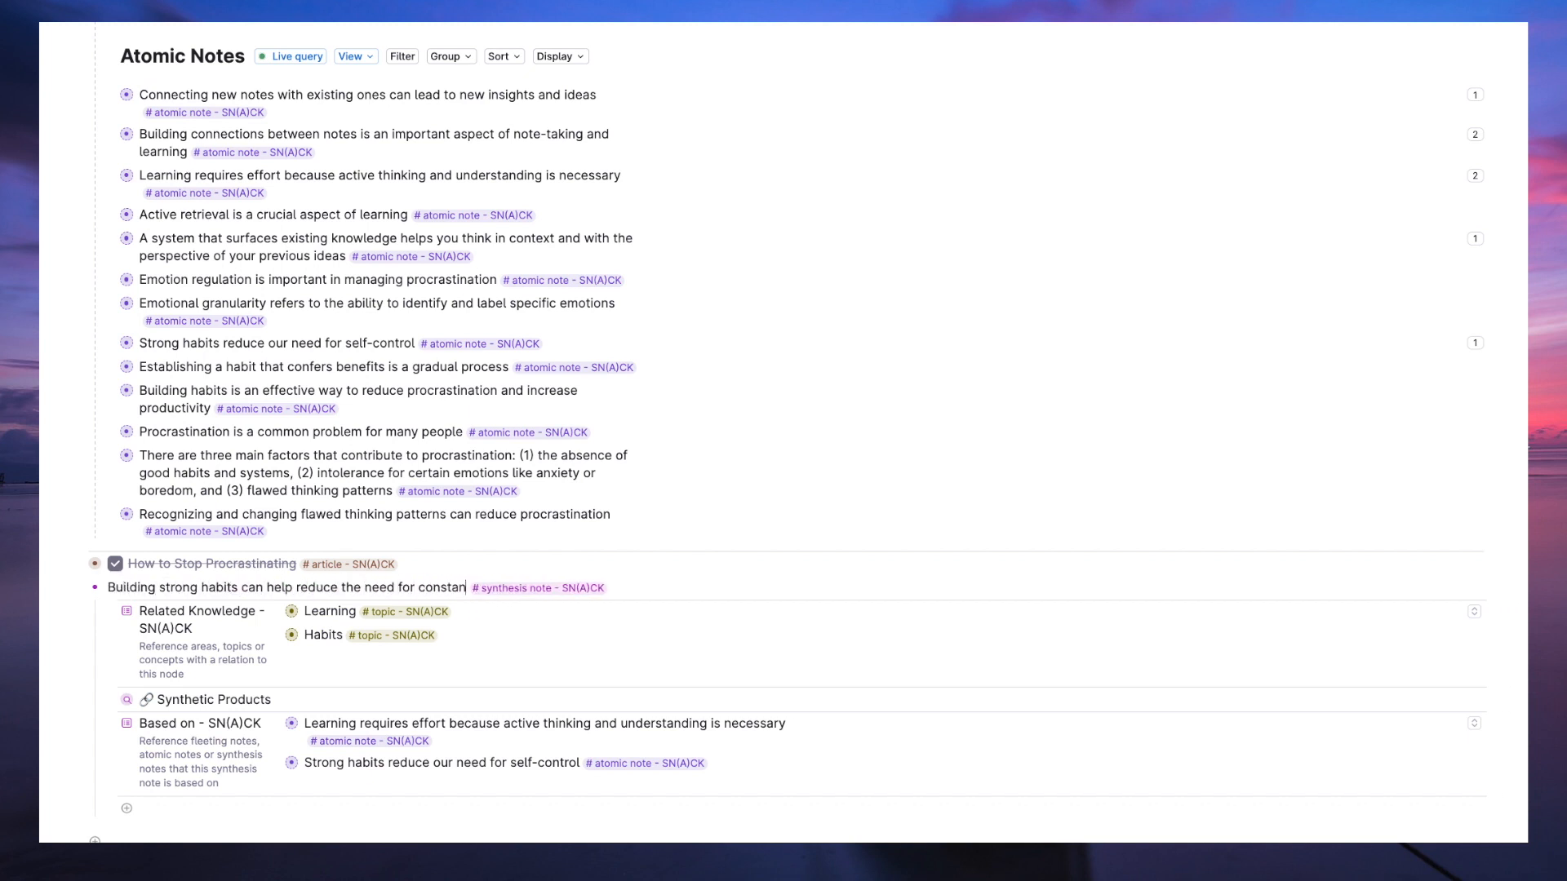
{"action": "type", "text": "t self-control, making it easier to sta"}
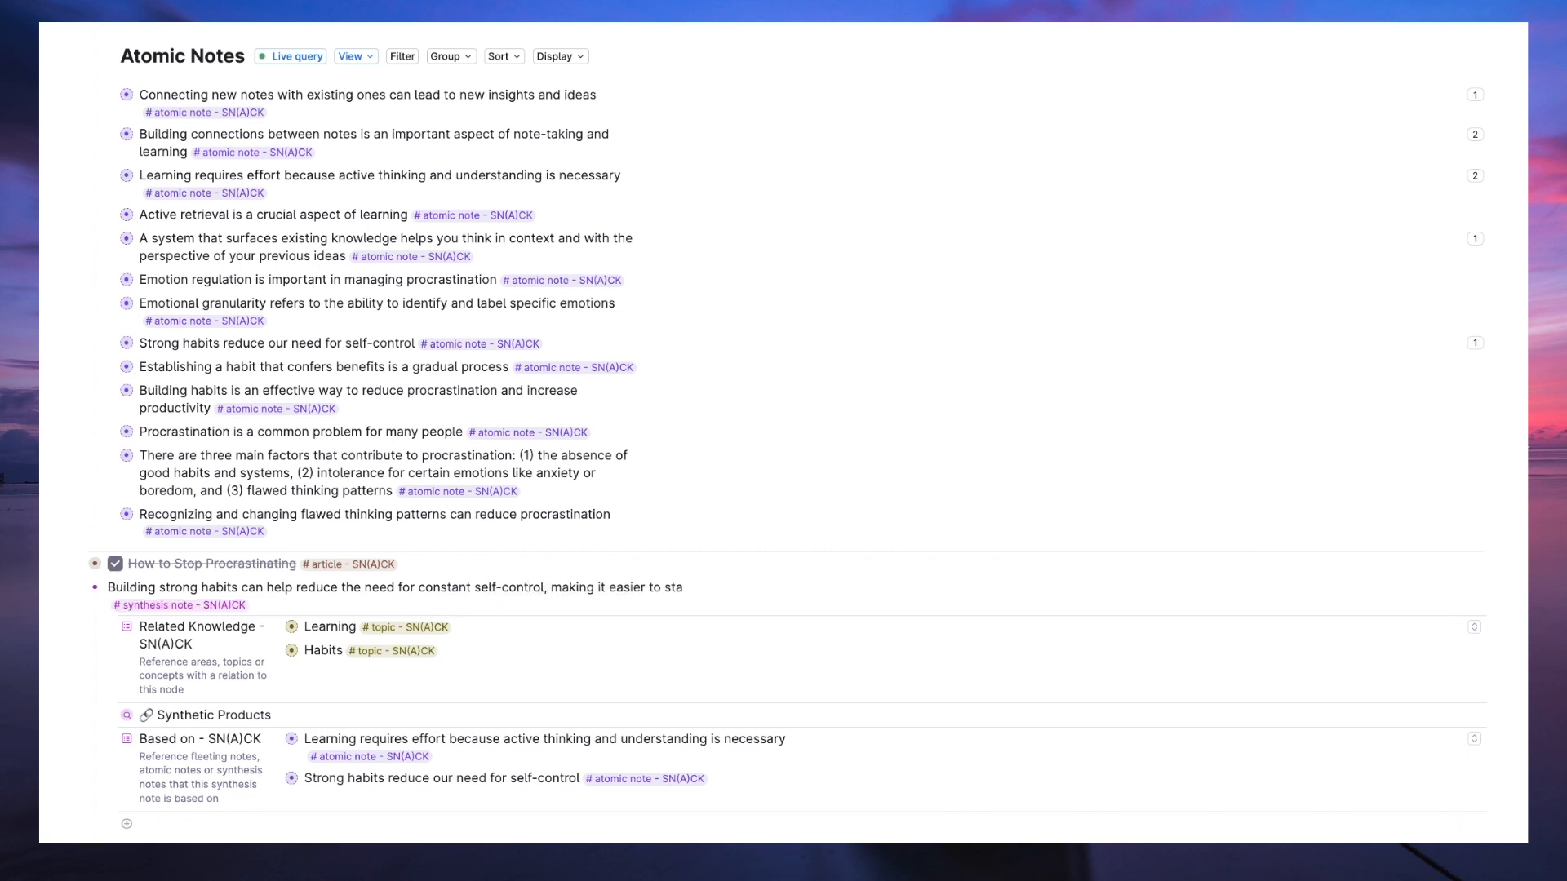
{"action": "type", "text": "y focused and engaged with the learn"}
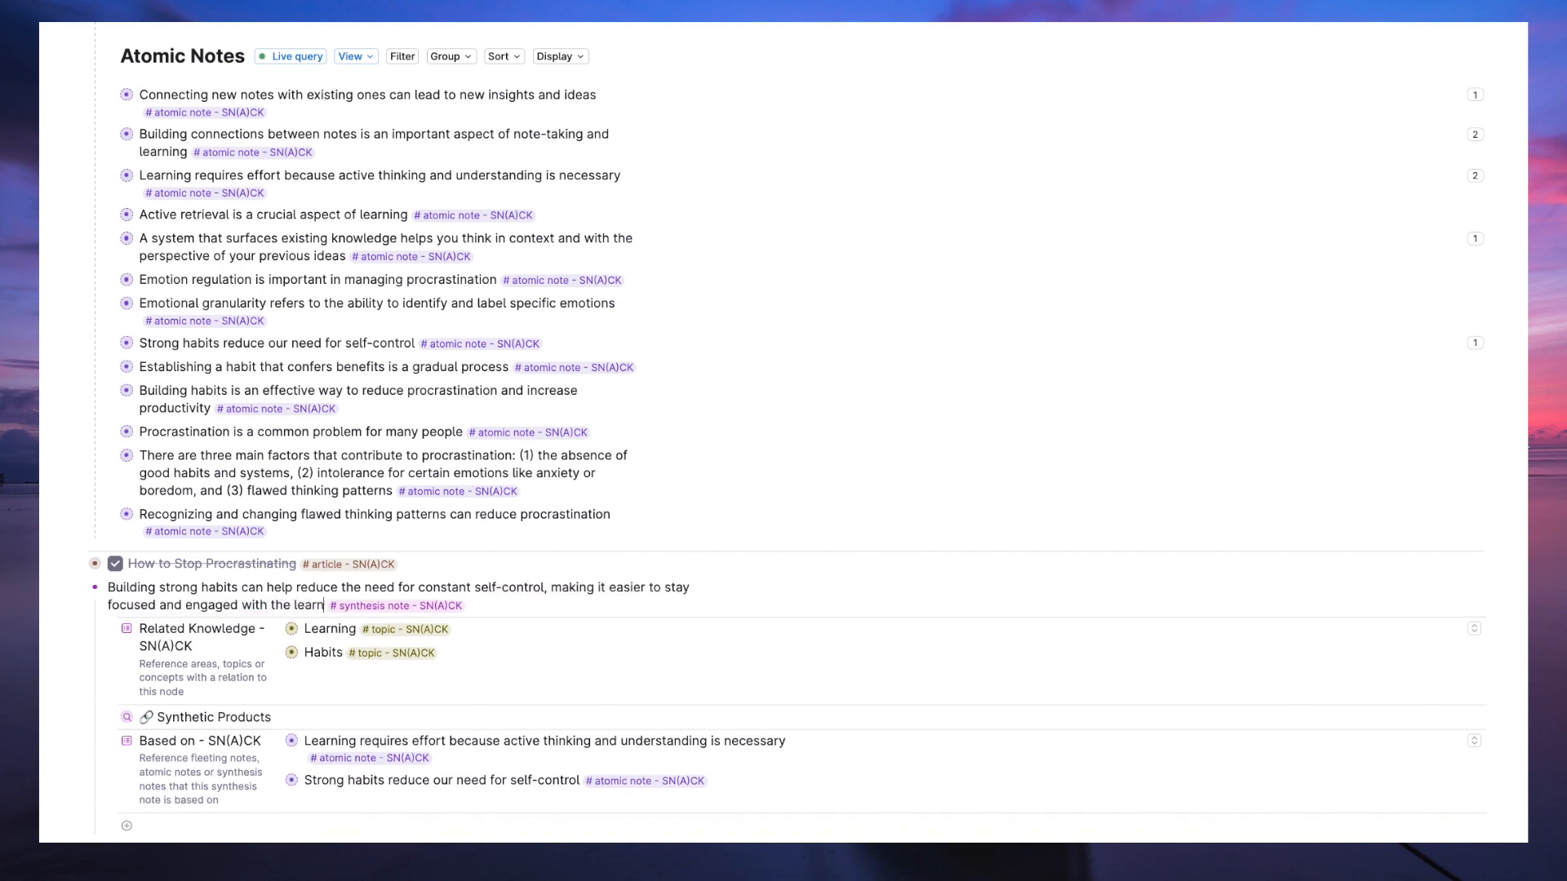
{"action": "type", "text": "ing process. By establishing routines and"}
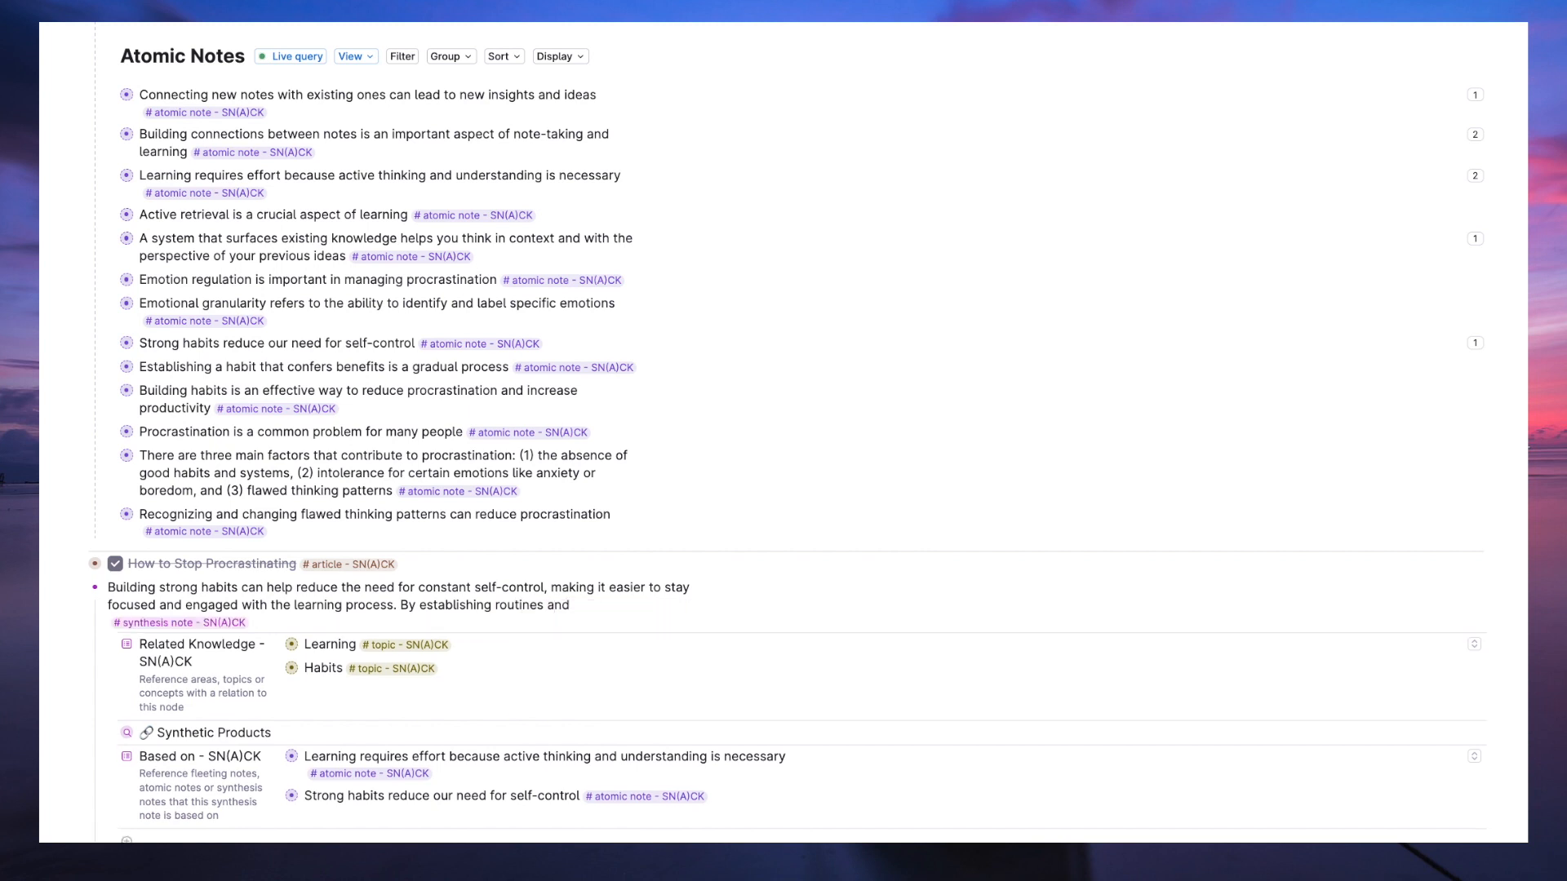
{"action": "type", "text": " consistently engaging in learning"}
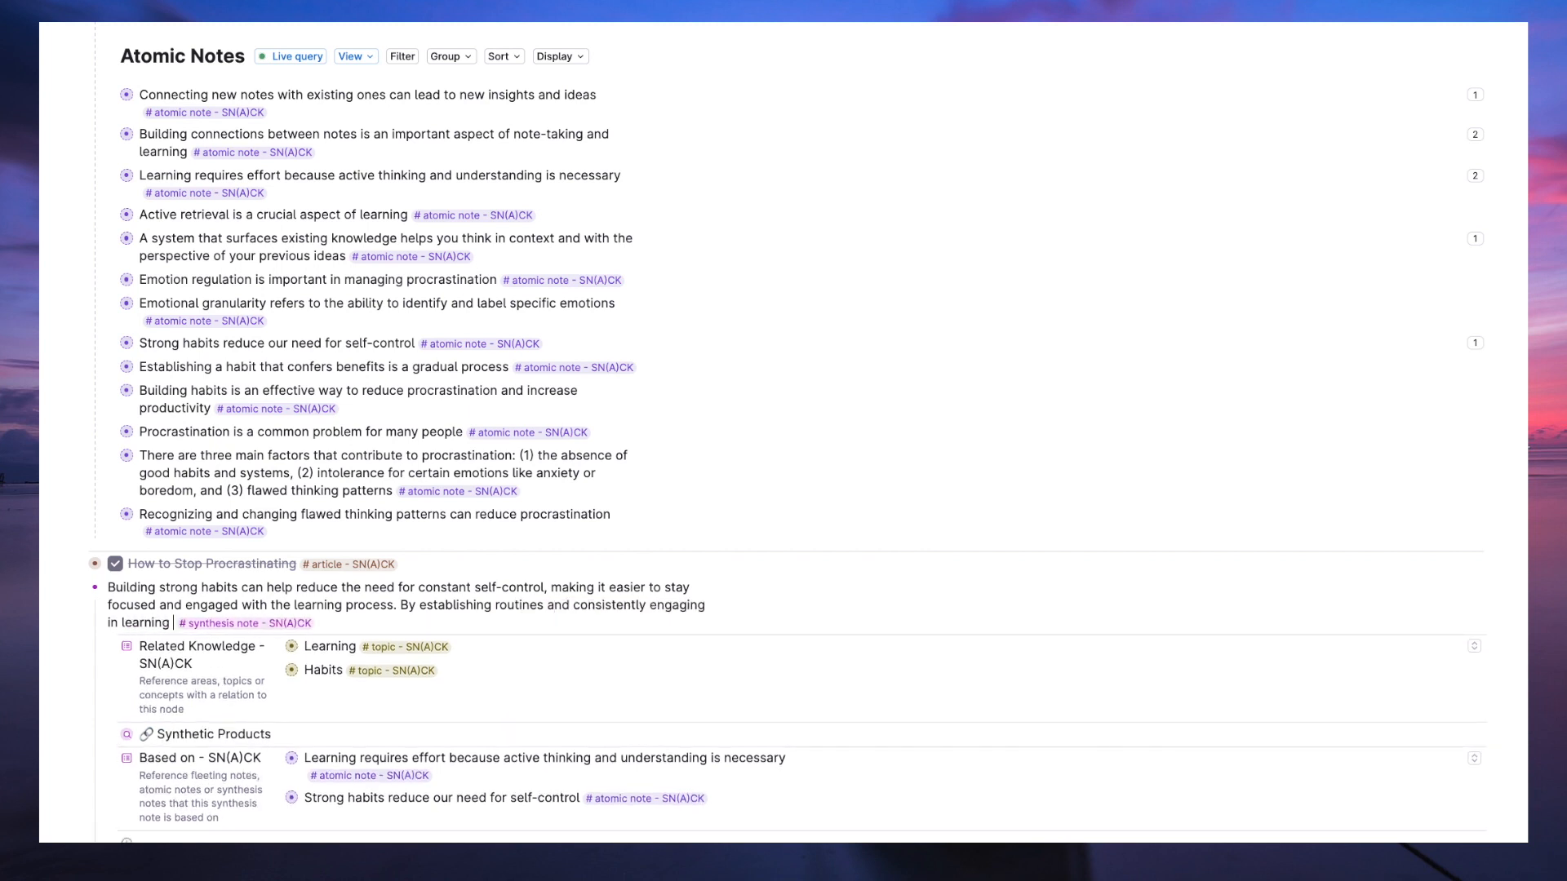
{"action": "type", "text": " activities, you can create a positive feedback loop"}
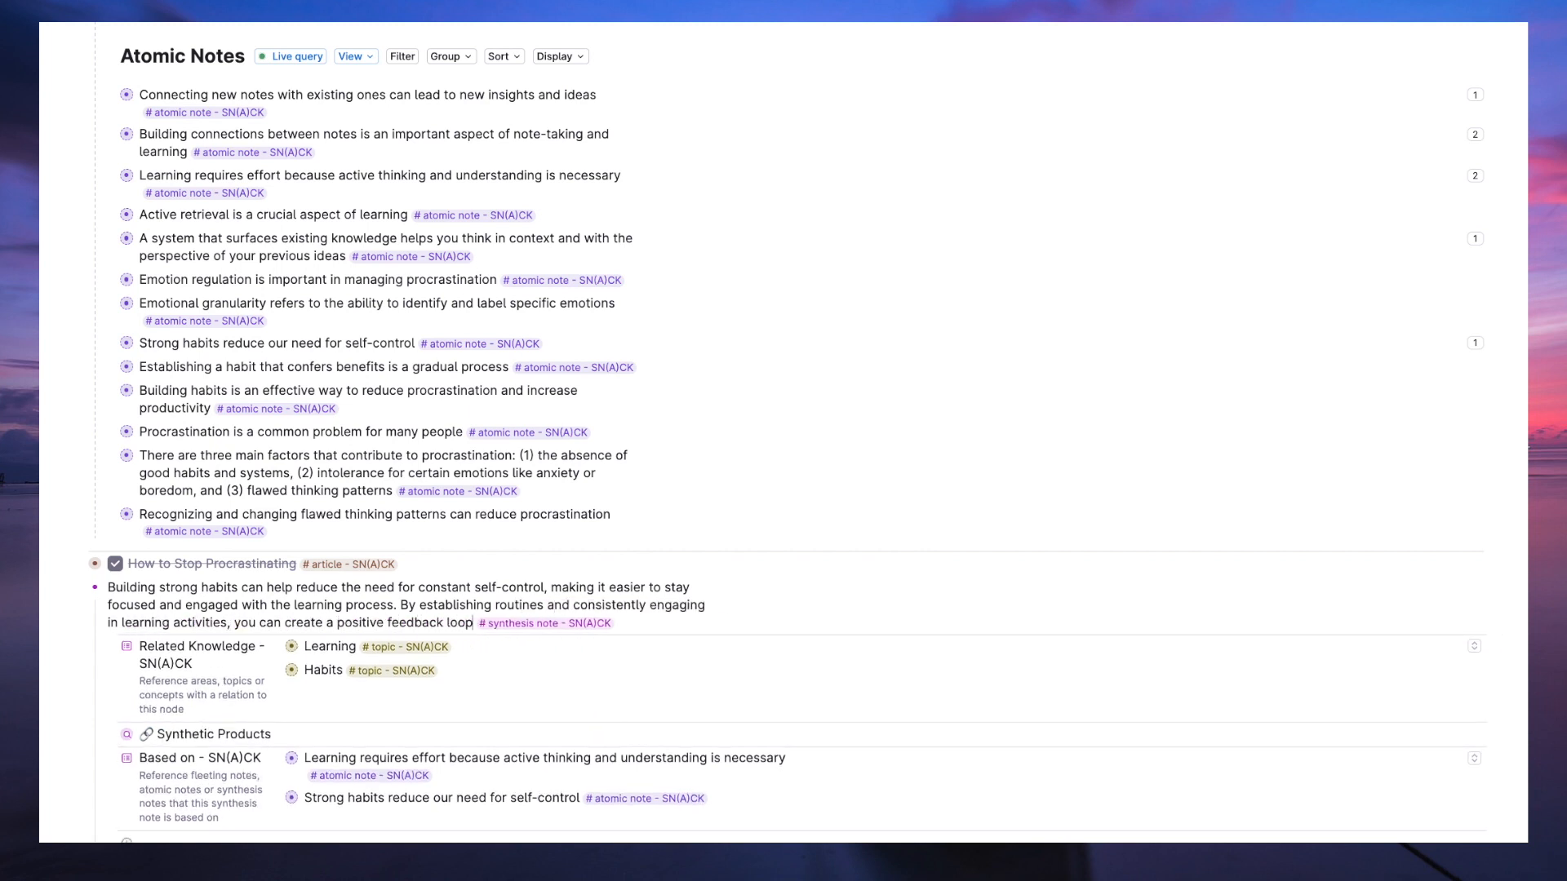
{"action": "type", "text": " that reinforces the habit and makes it easier"}
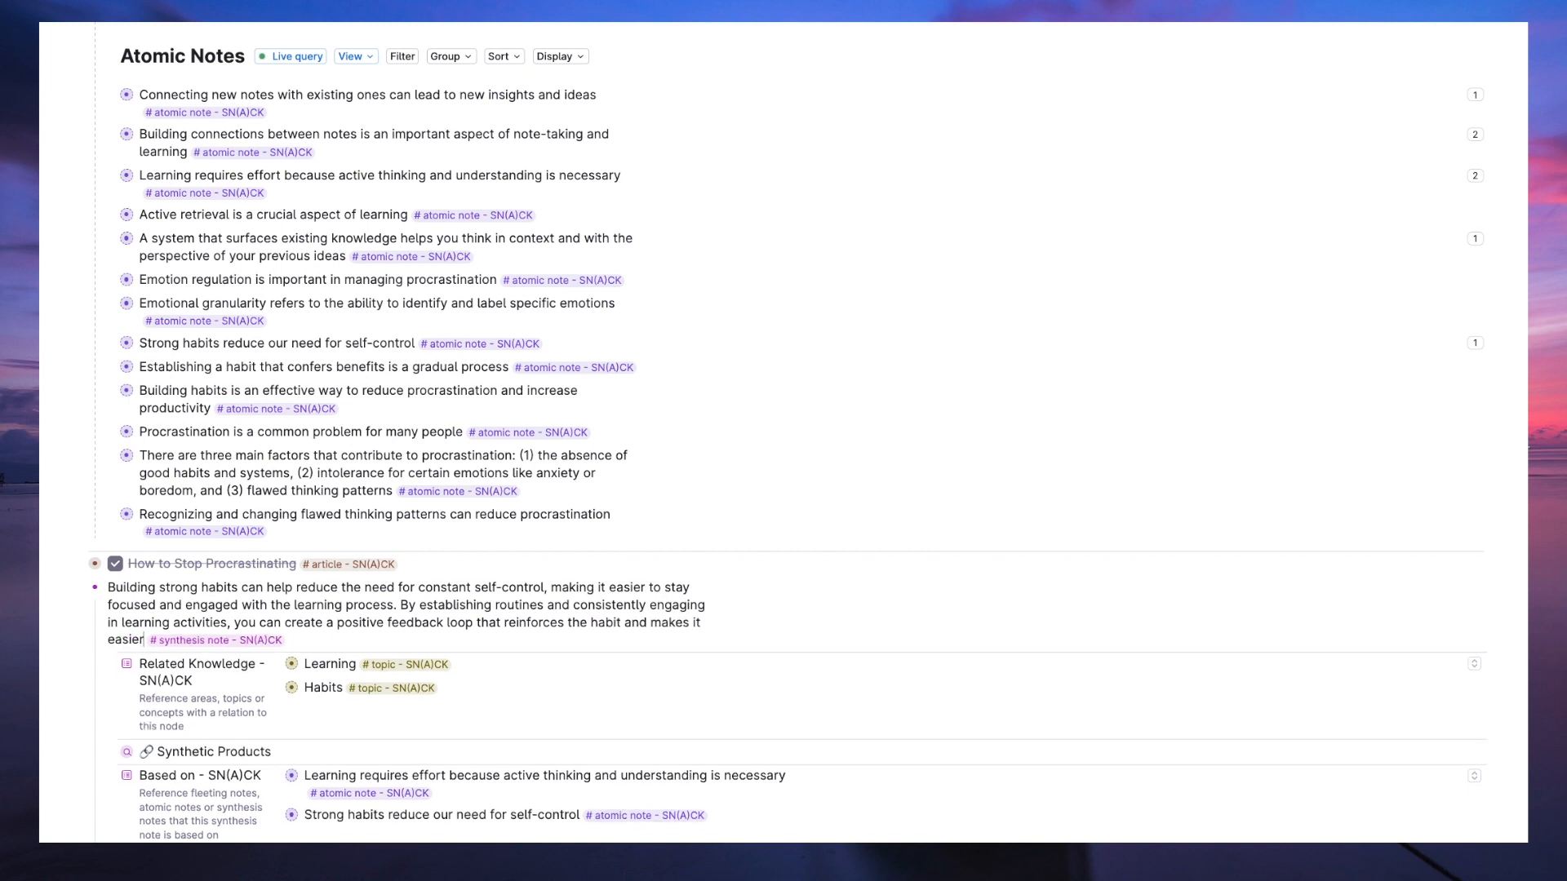
{"action": "type", "text": " to continue learning."}
Add "Establishing a habit that confers benefits is a gradual process" to the notes the synthesis note is based on, and collapse the synthesis note.
{"action": "scroll", "coordinate": [242, 355], "scroll_direction": "down", "scroll_amount": 2}
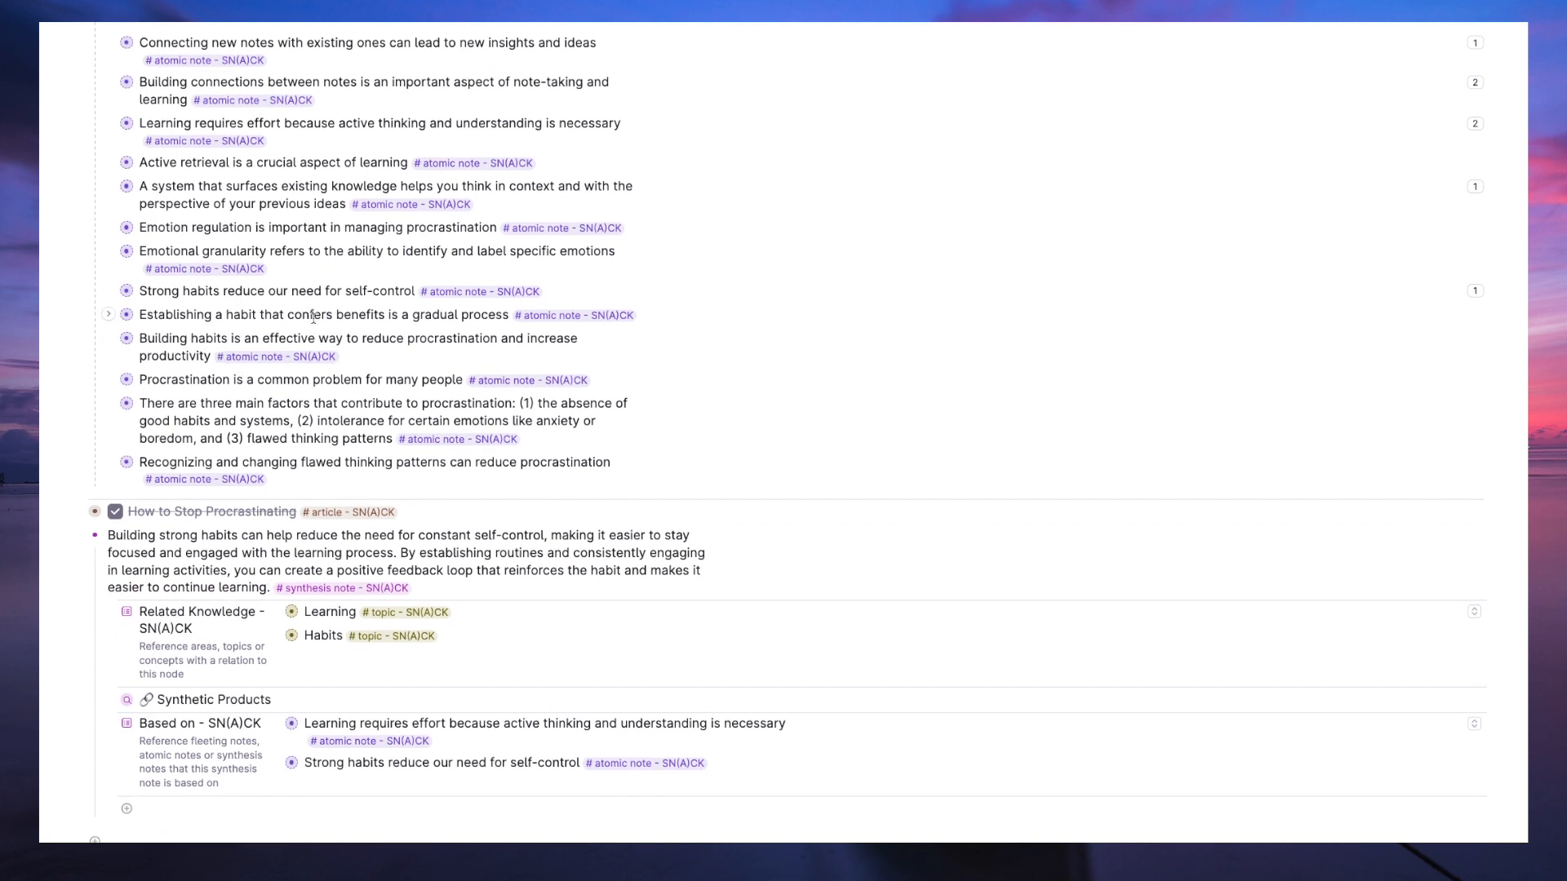
{"action": "key", "text": "super+c"}
{"action": "left_click", "coordinate": [577, 762]}
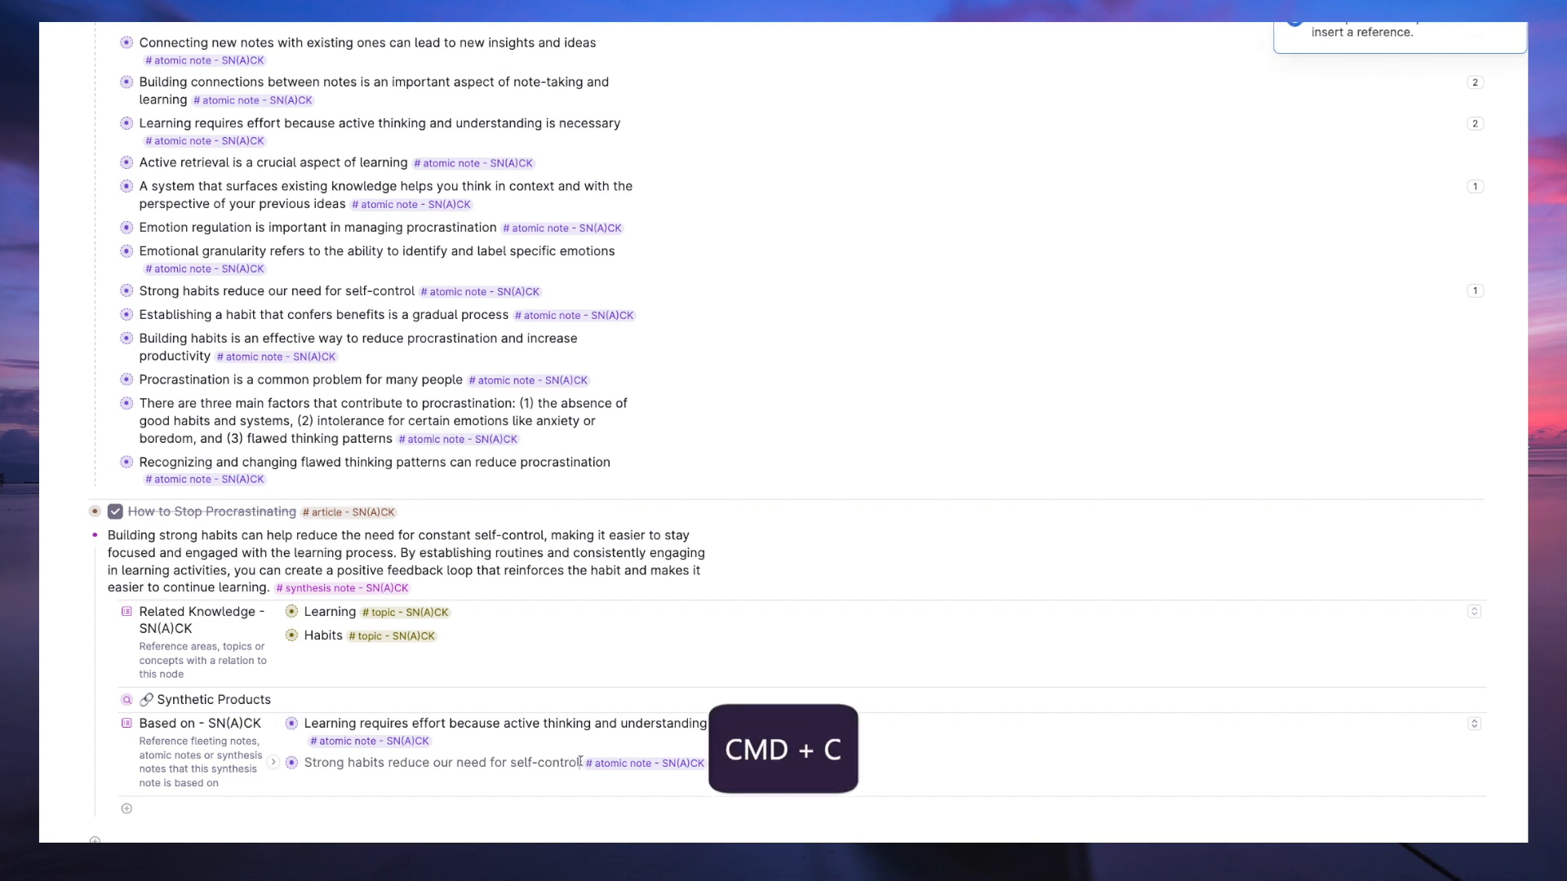
{"action": "key", "text": "Return"}
{"action": "key", "text": "super+v"}
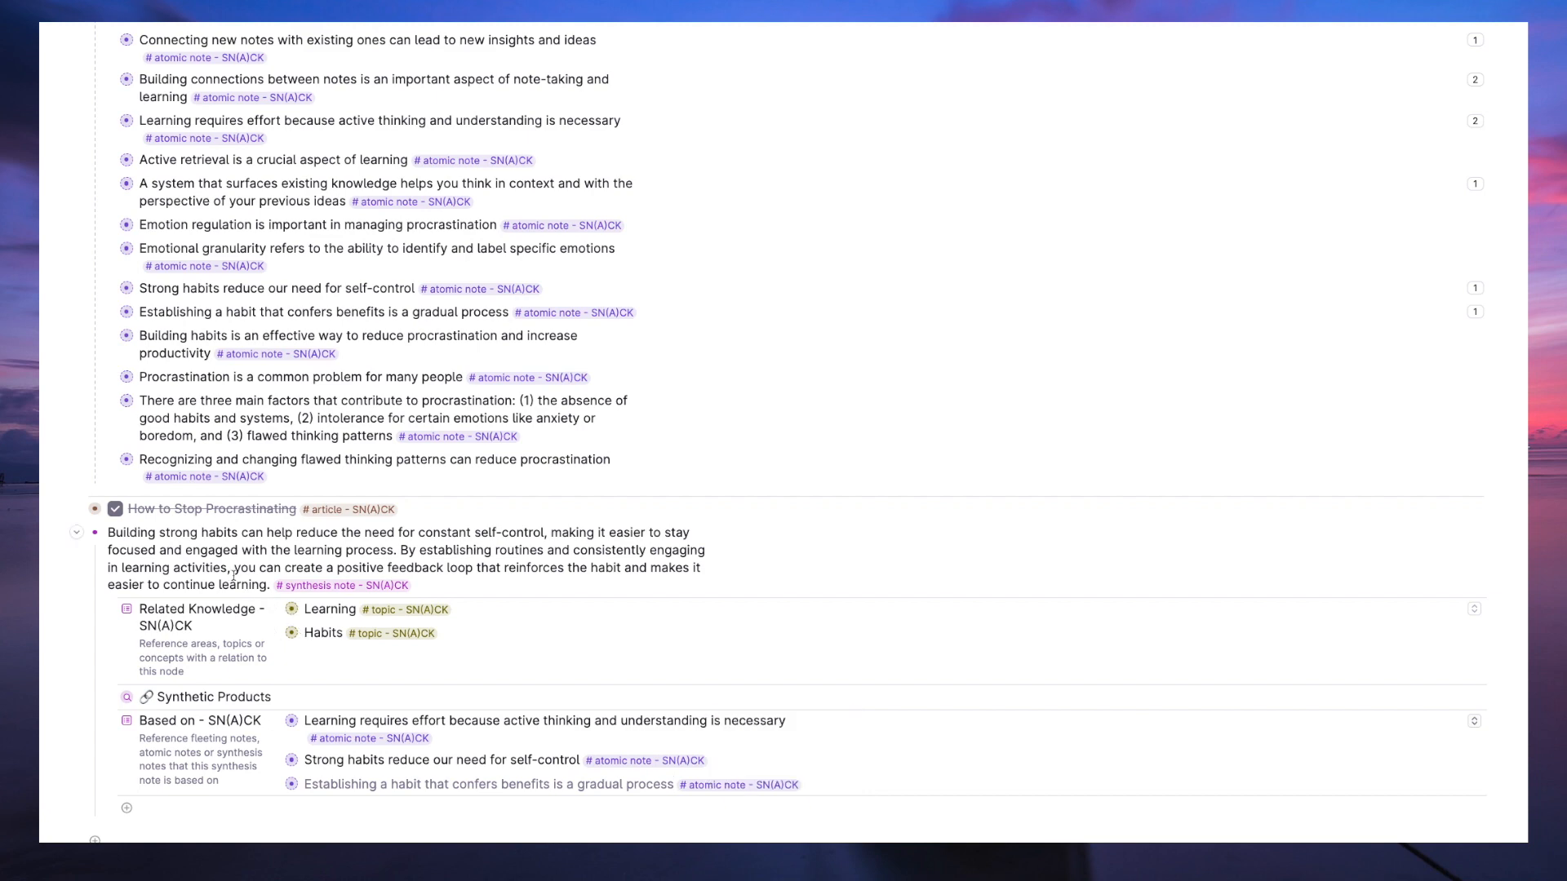
{"action": "left_click", "coordinate": [80, 535]}
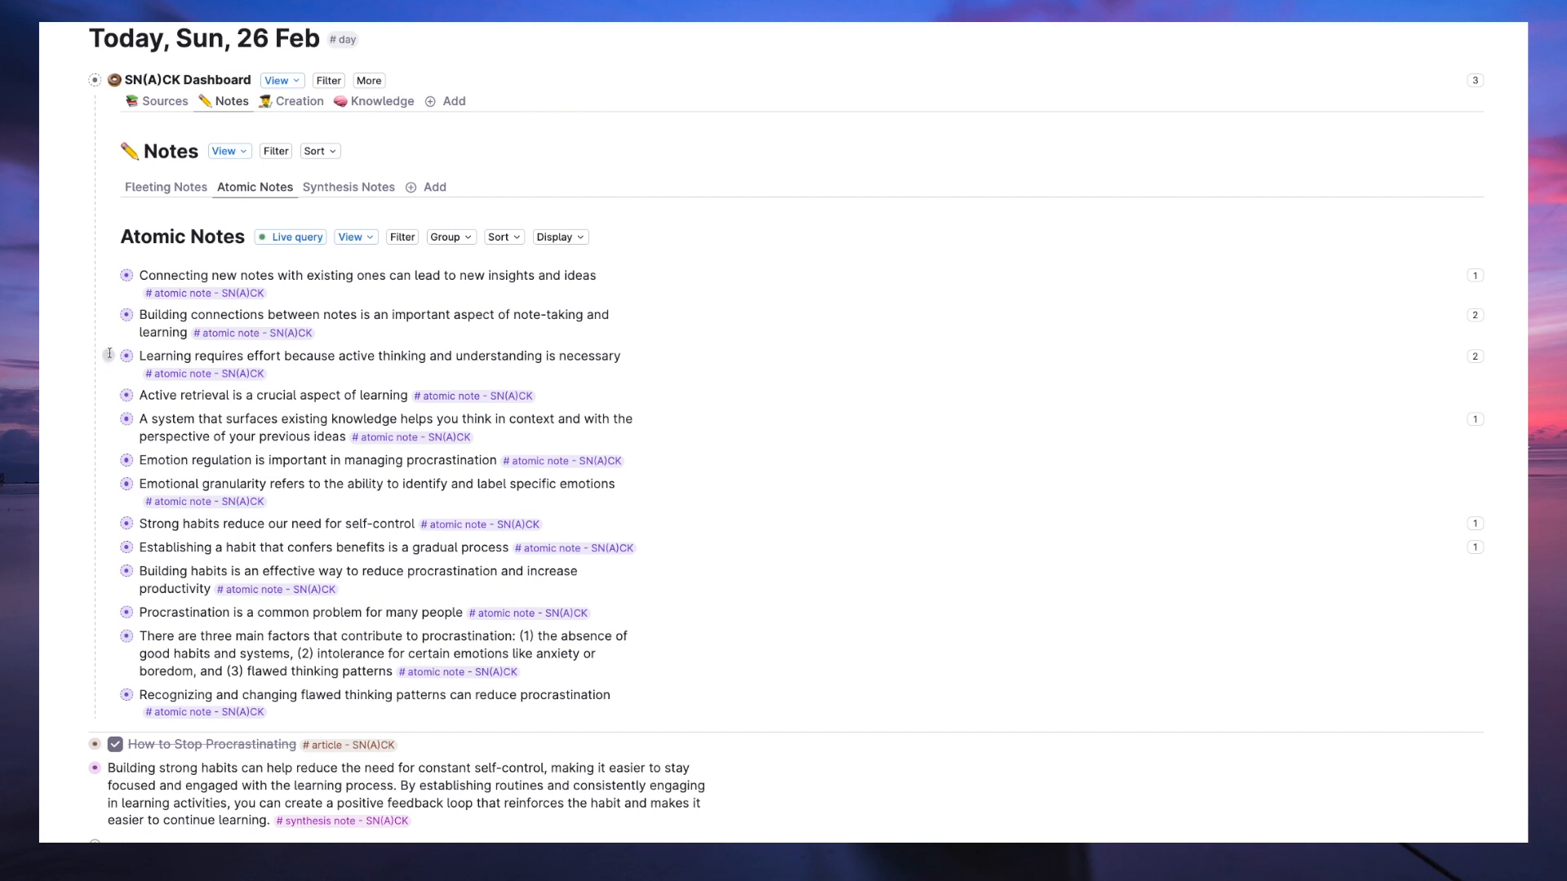
Examine the Synthetic Products of the atomic note "Learning requires effort because active thinking and understanding is necessary".
{"action": "left_click", "coordinate": [108, 355]}
{"action": "left_click", "coordinate": [140, 337]}
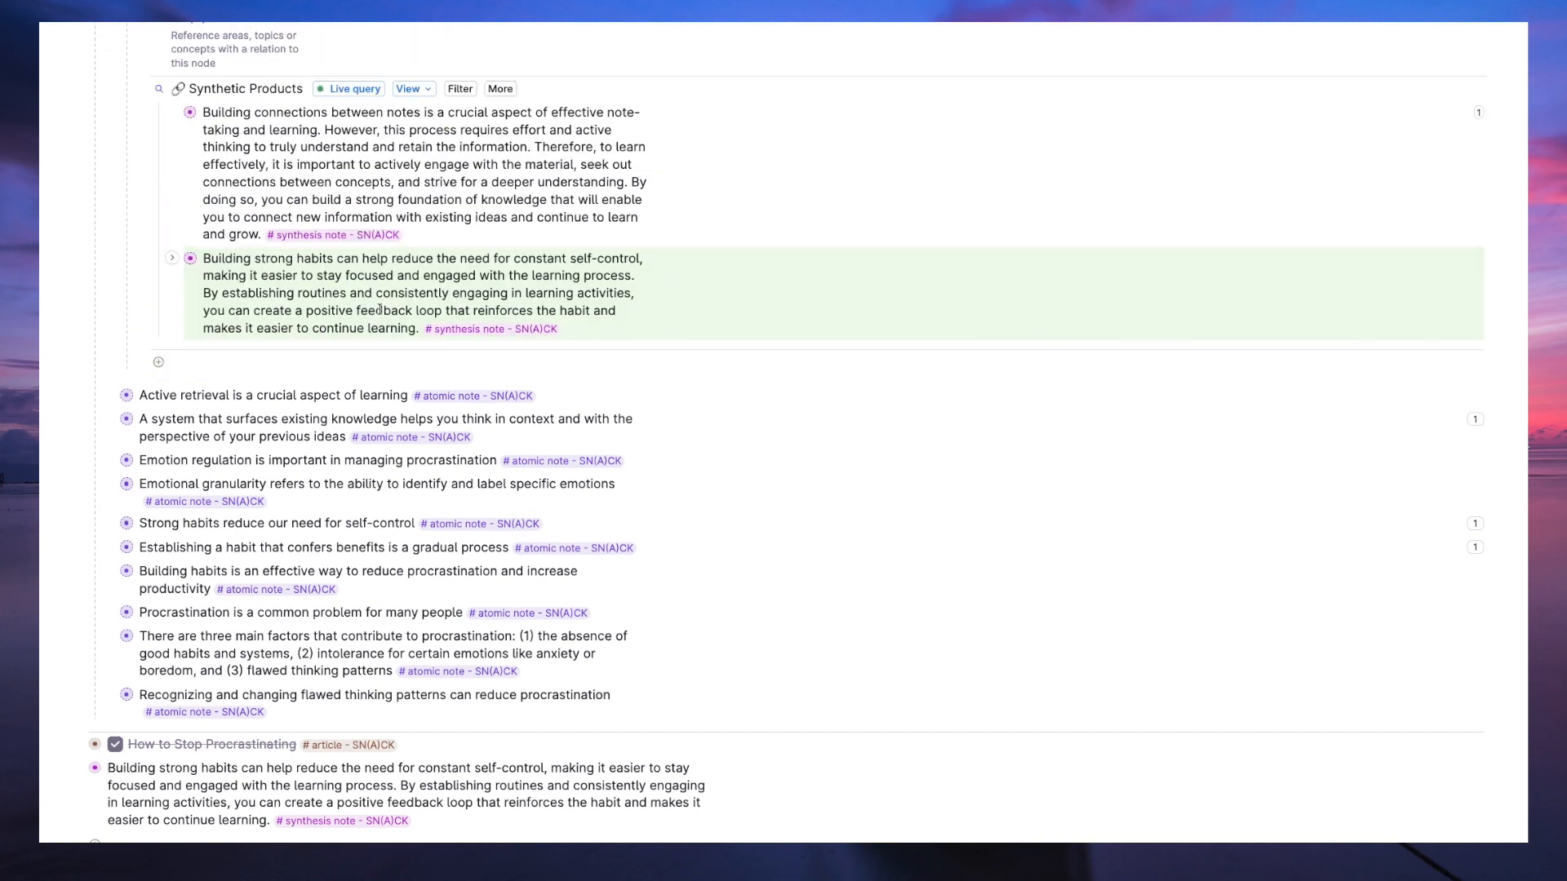
{"action": "scroll", "coordinate": [163, 163], "scroll_direction": "up", "scroll_amount": 2}
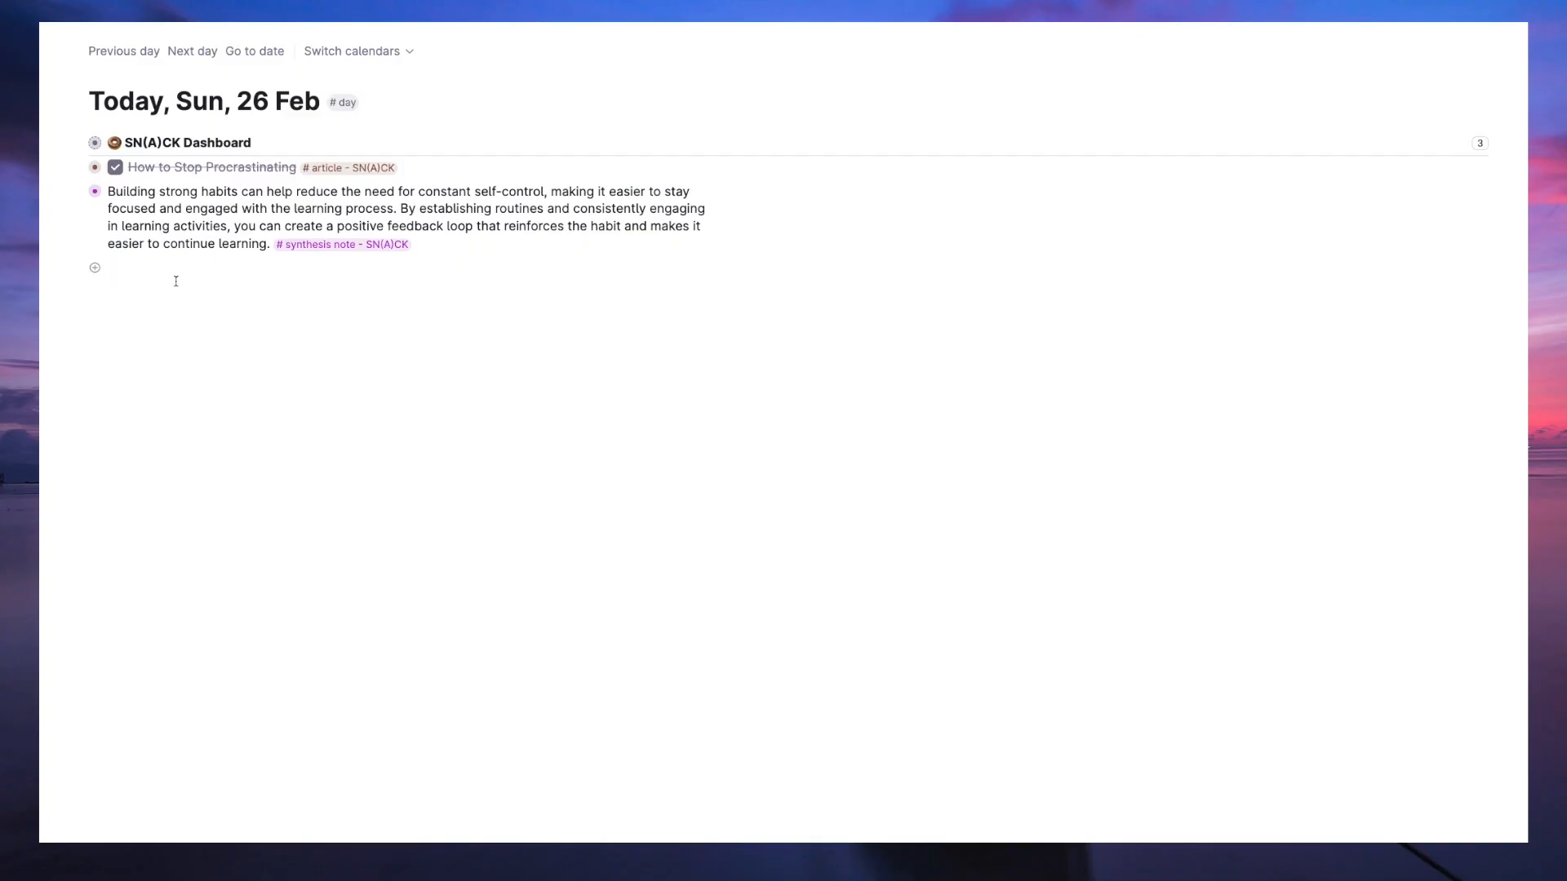
Add the node "How and why should we create good learning habits?" below the synthesis note, tagged content outline - SN(A)CK.
{"action": "type", "text": "How and why should we create good learning habits?"}
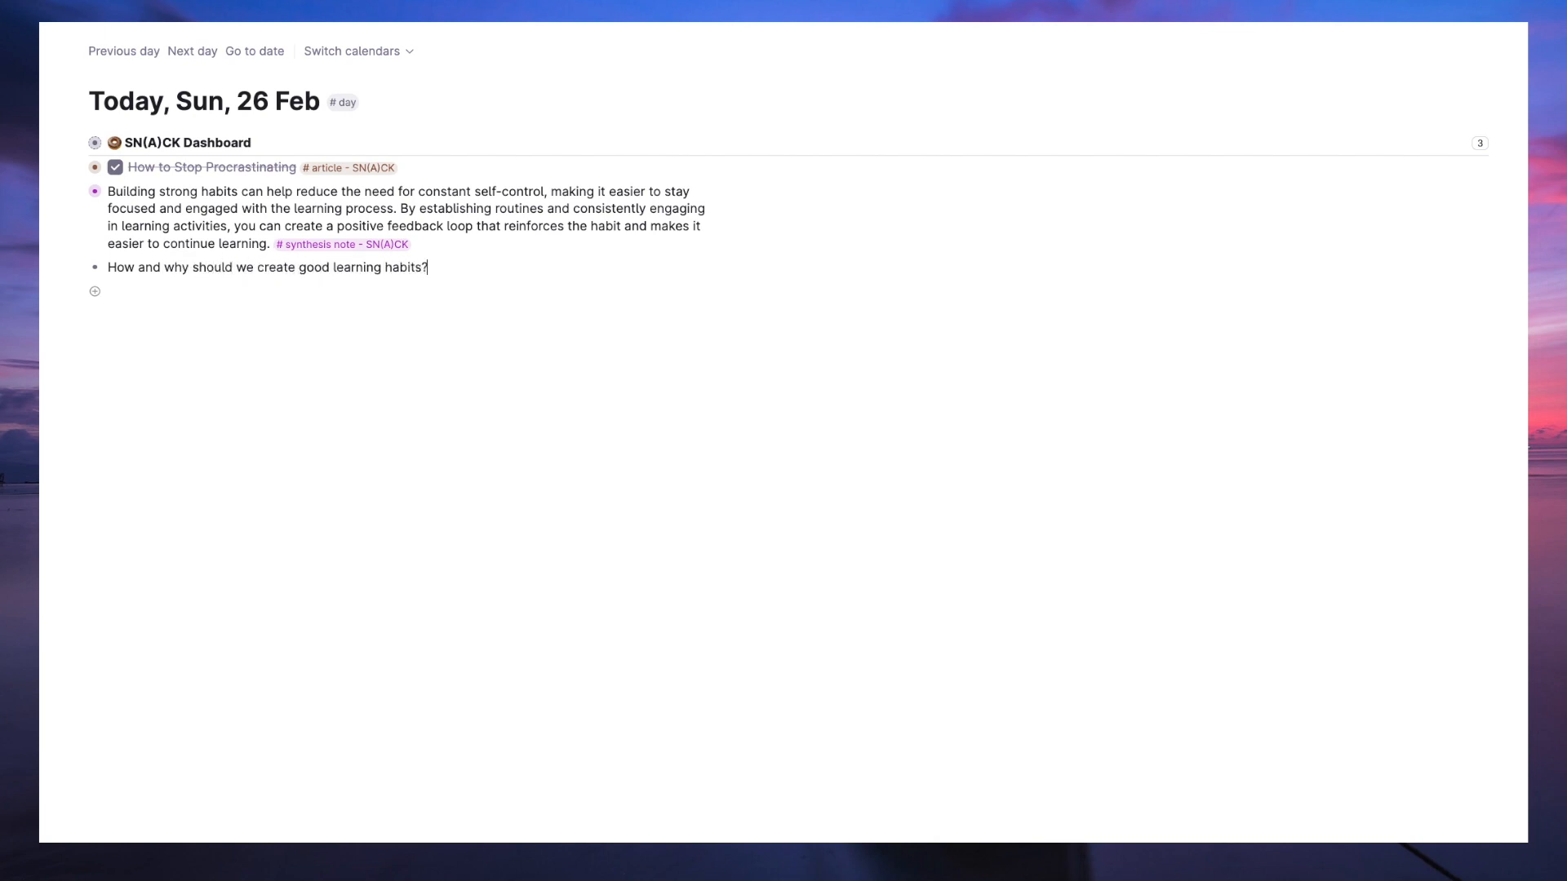
{"action": "type", "text": " # content"}
{"action": "key", "text": "Return"}
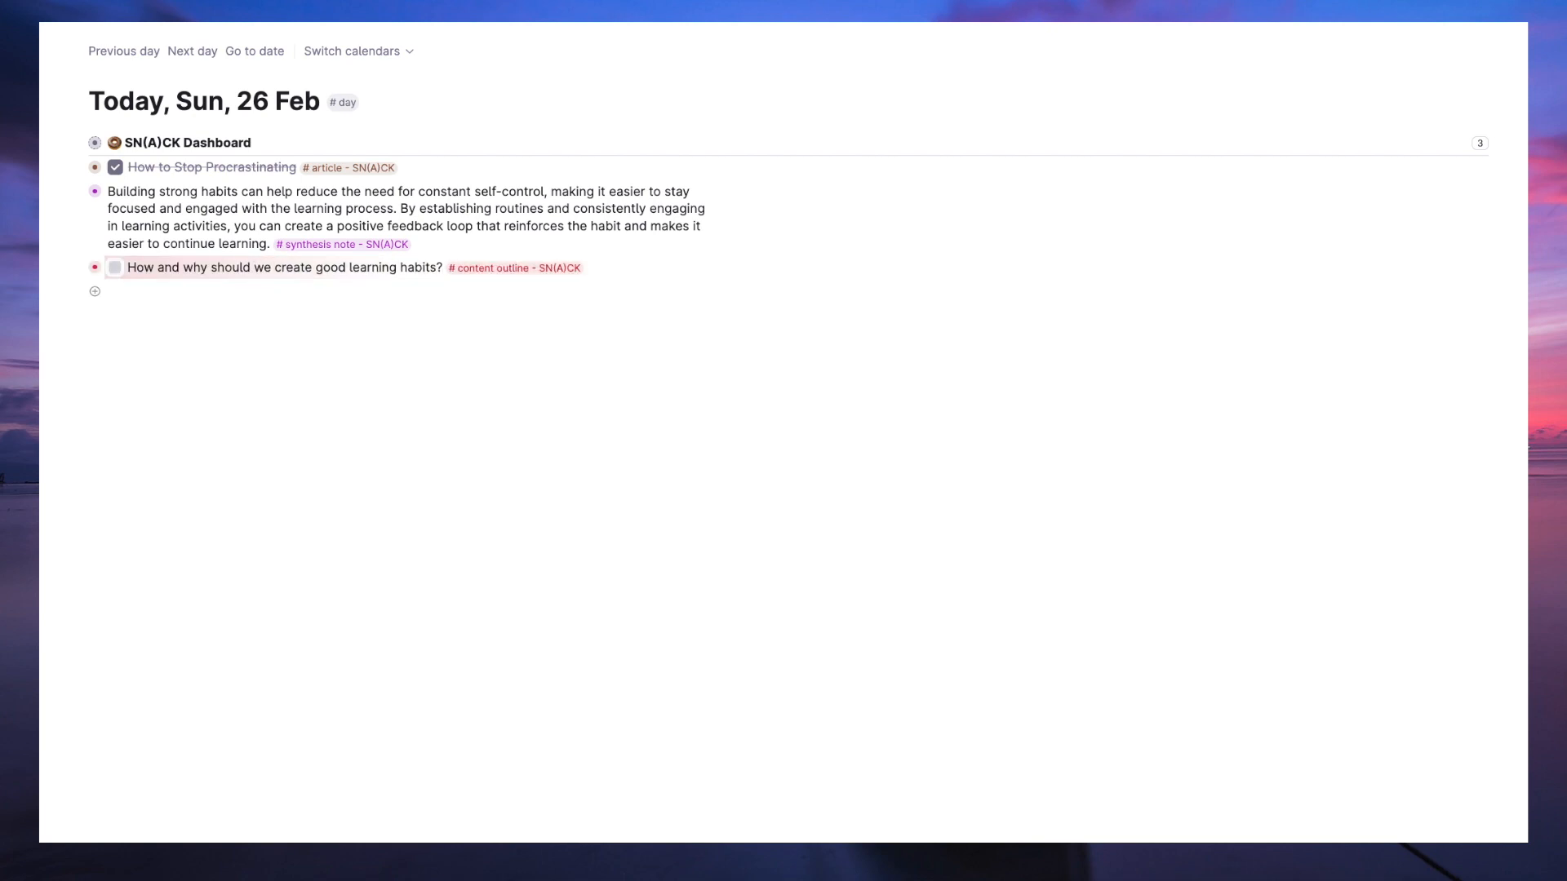
Open the content outline on its own page and add the topics Habits and Learning to its related knowledge.
{"action": "left_click", "coordinate": [76, 267]}
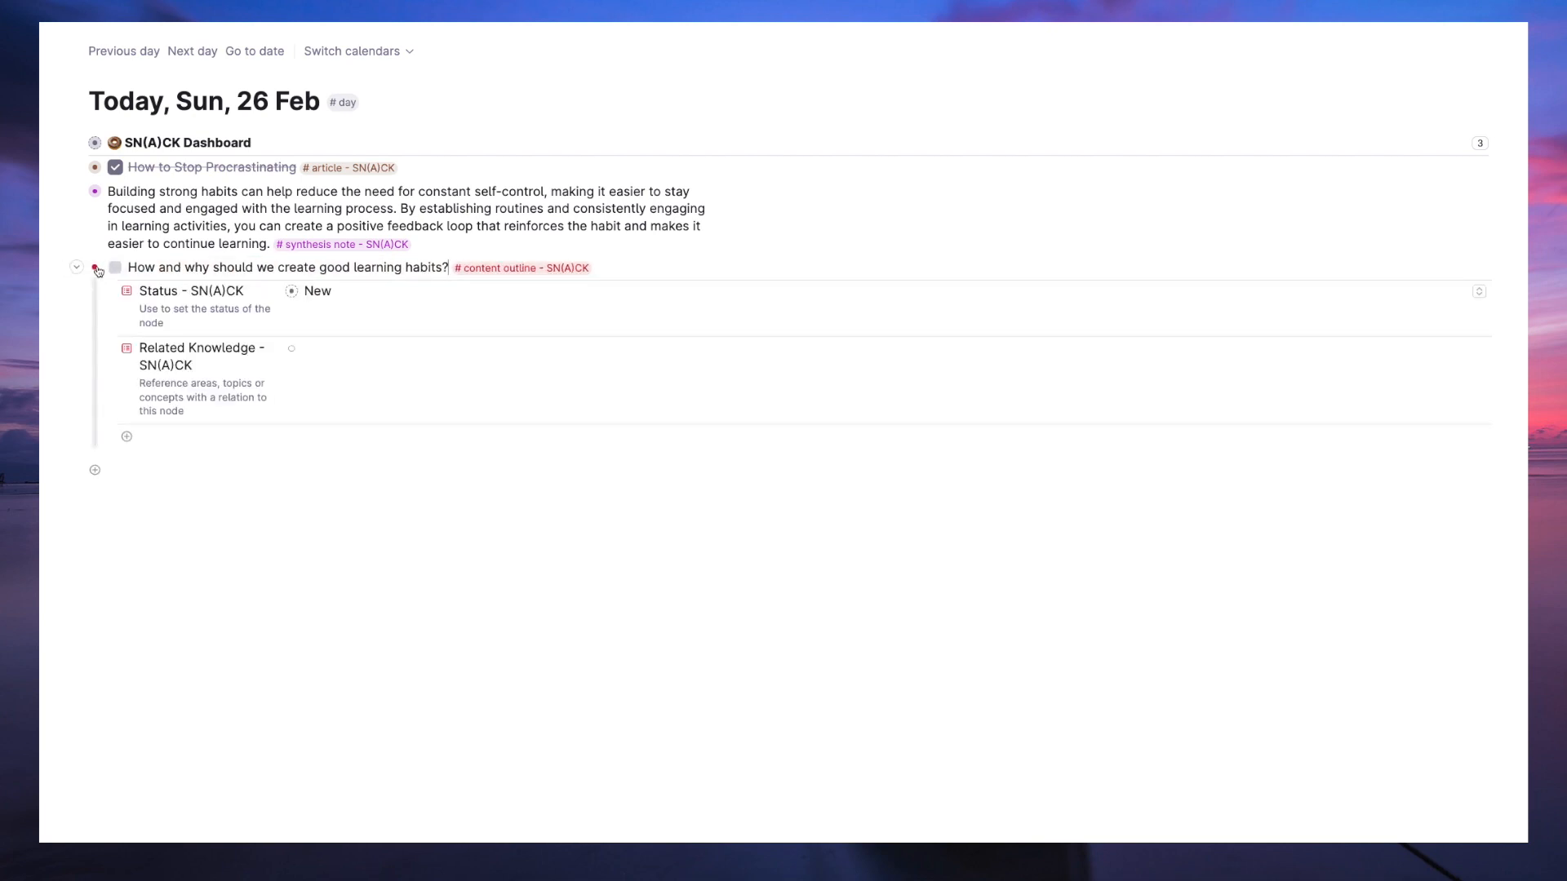
{"action": "left_click", "coordinate": [95, 267]}
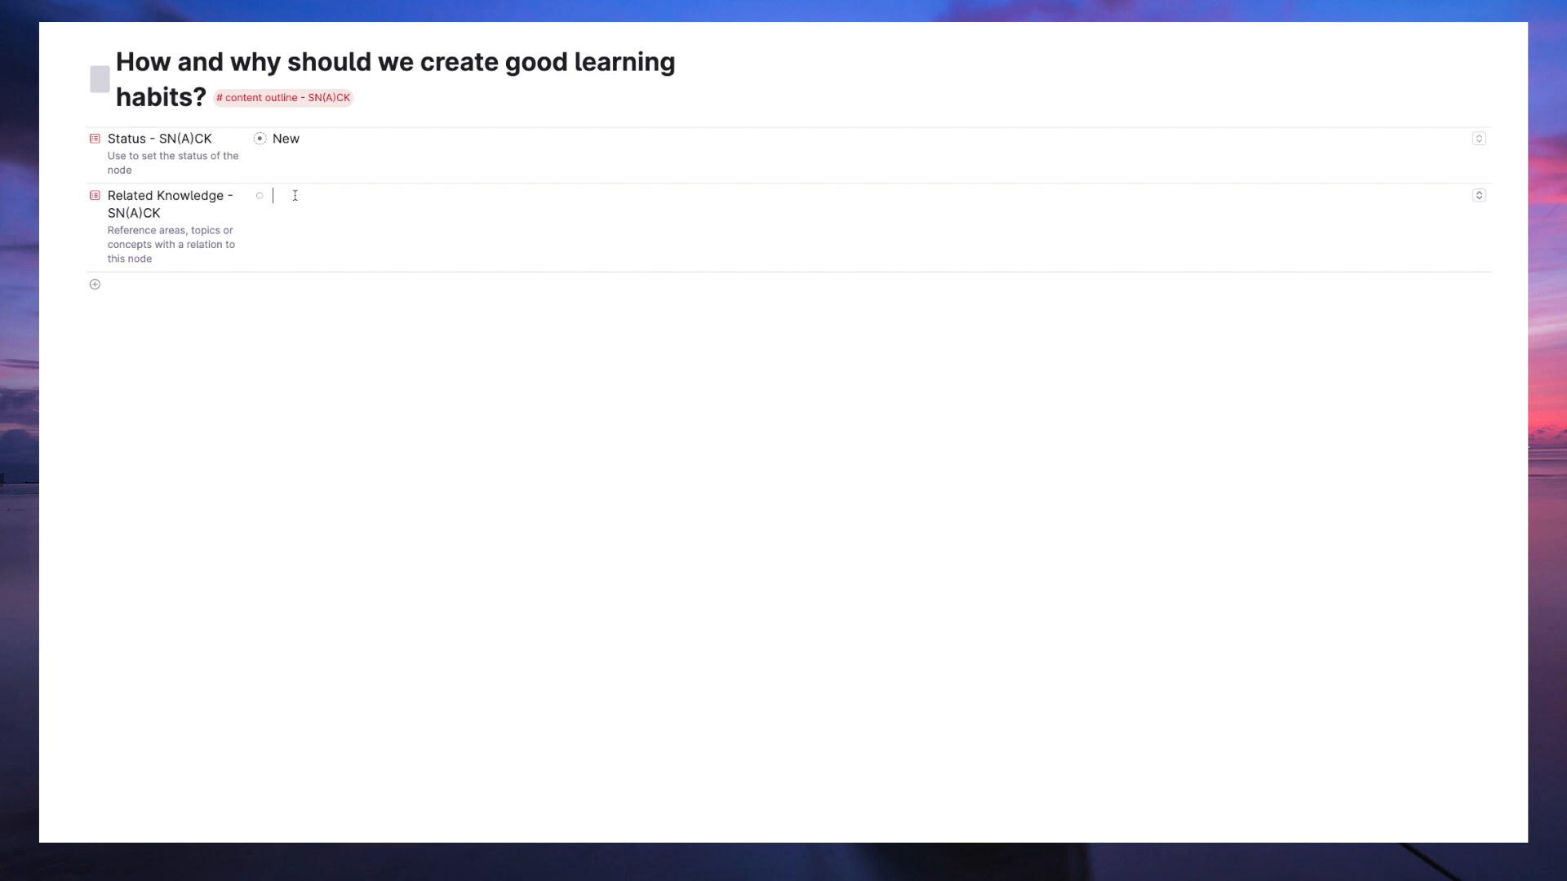
{"action": "type", "text": "habi"}
{"action": "key", "text": "Return"}
{"action": "type", "text": "learn"}
{"action": "key", "text": "Return"}
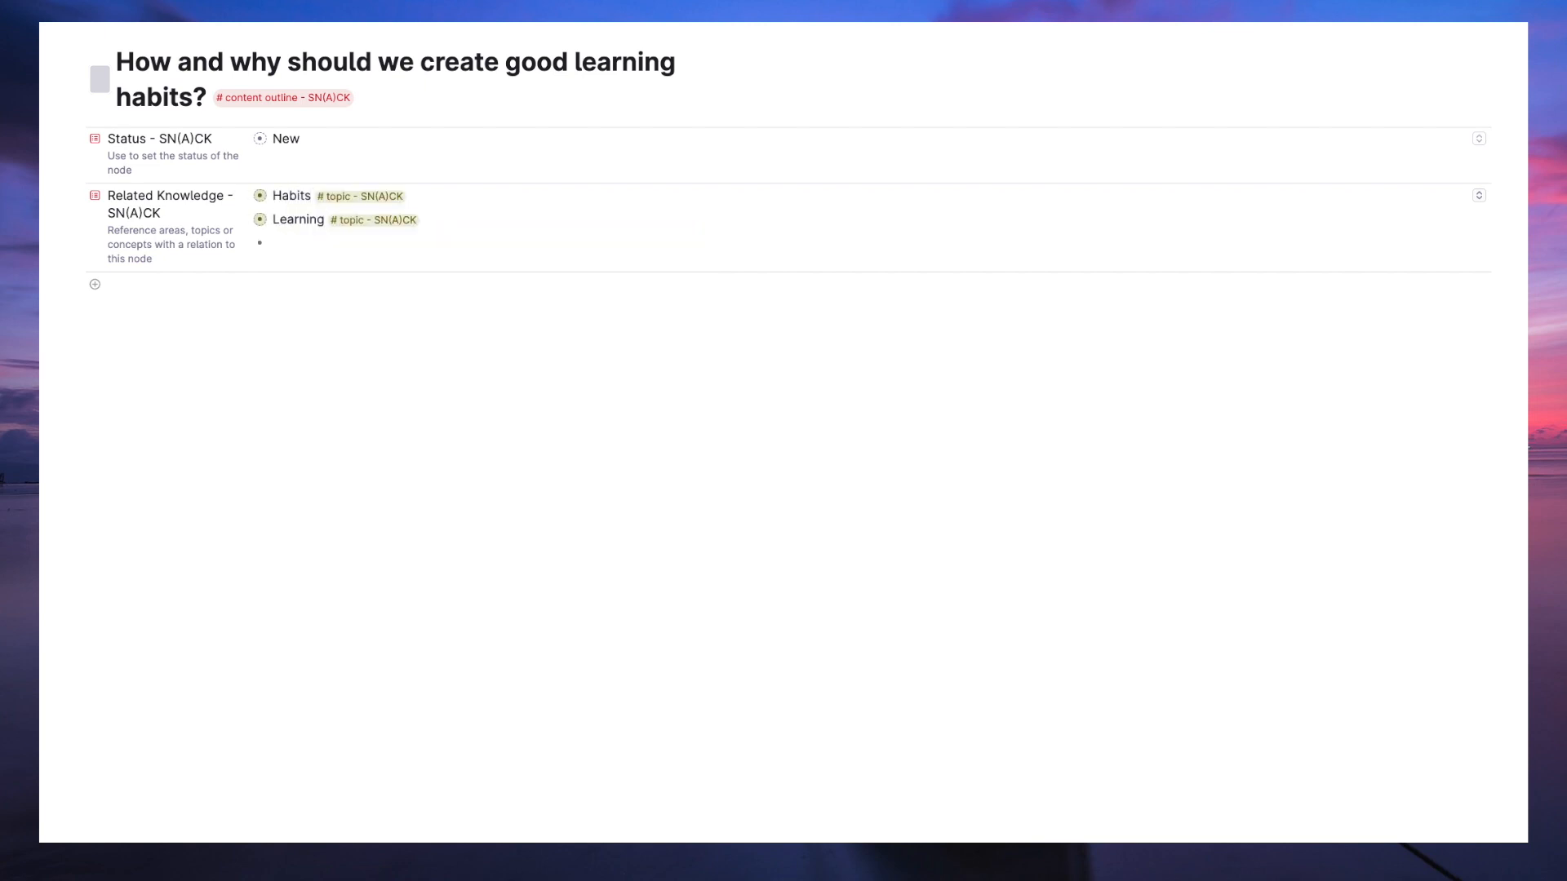
Add the topics Discipline and Procrastination to the content outline's related knowledge.
{"action": "type", "text": "dis"}
{"action": "key", "text": "Return"}
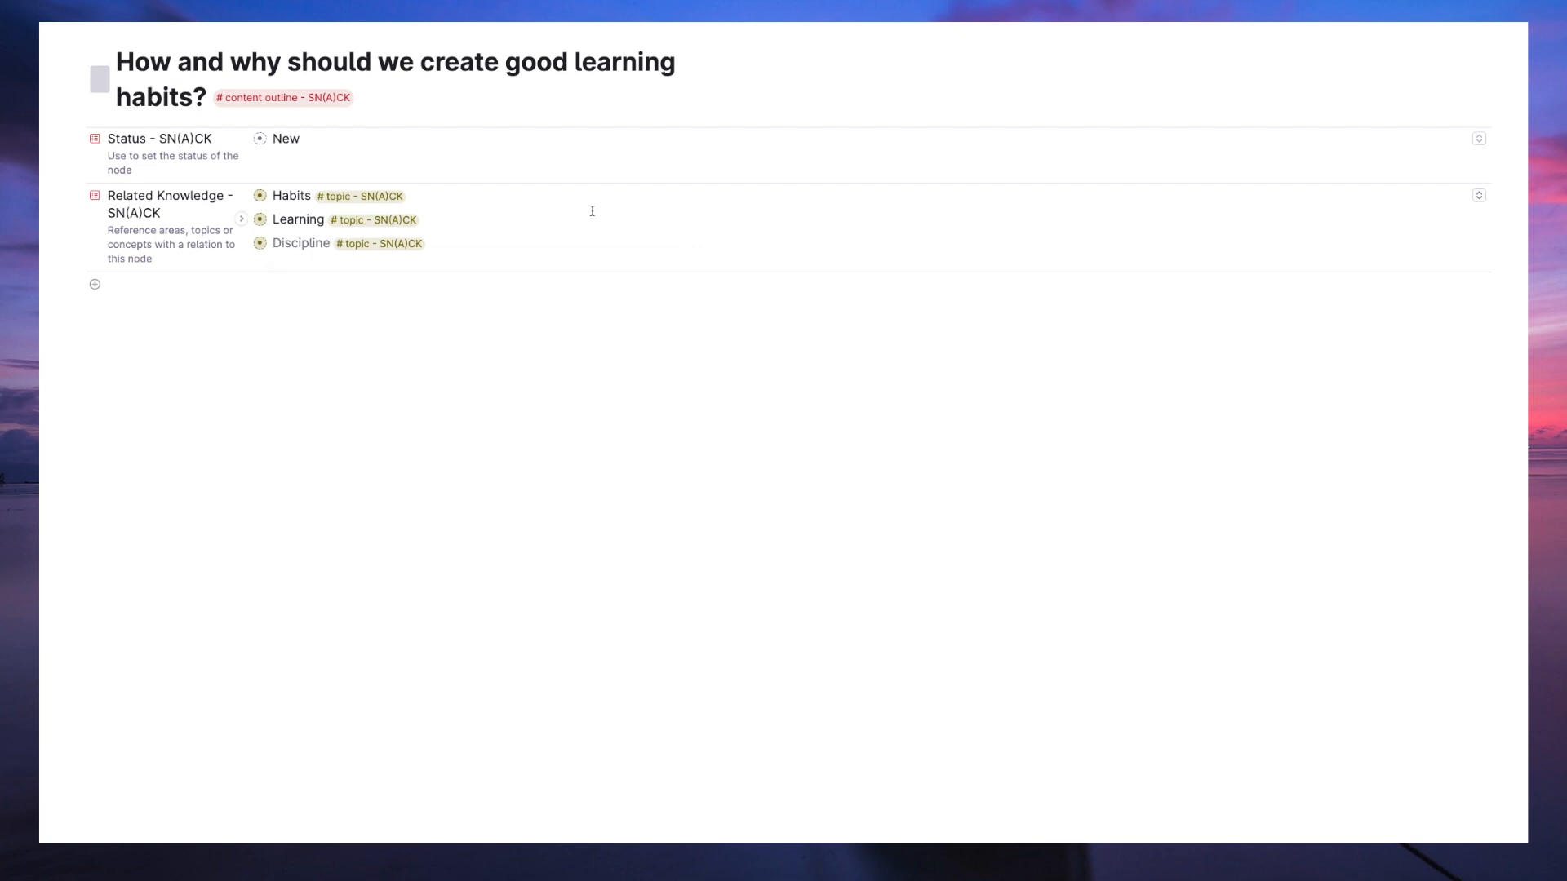
{"action": "key", "text": "space"}
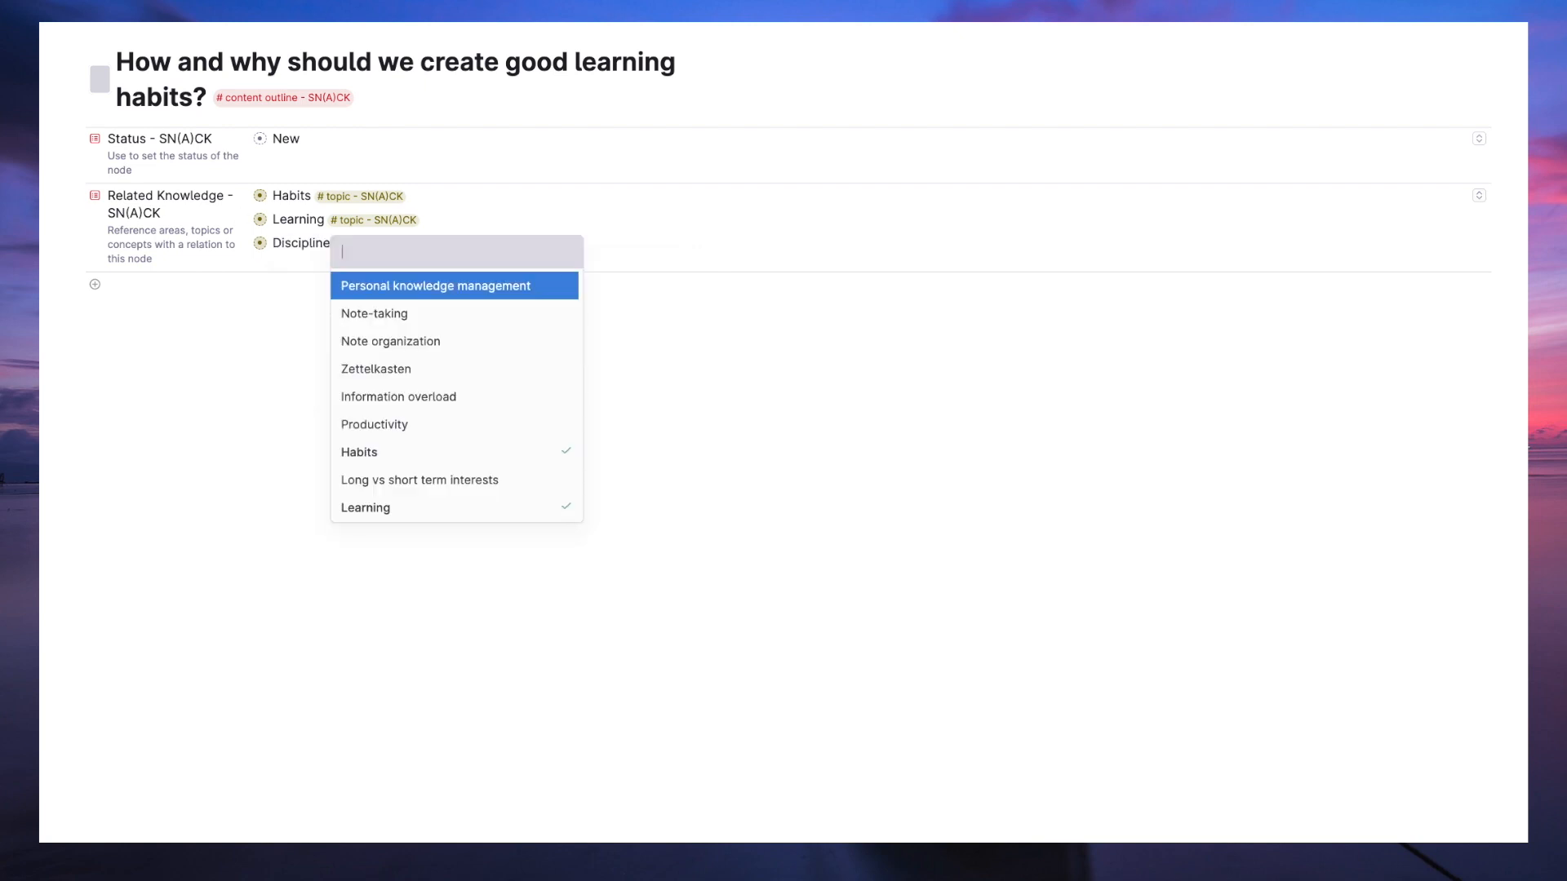
{"action": "scroll", "coordinate": [467, 441], "scroll_direction": "down", "scroll_amount": 1}
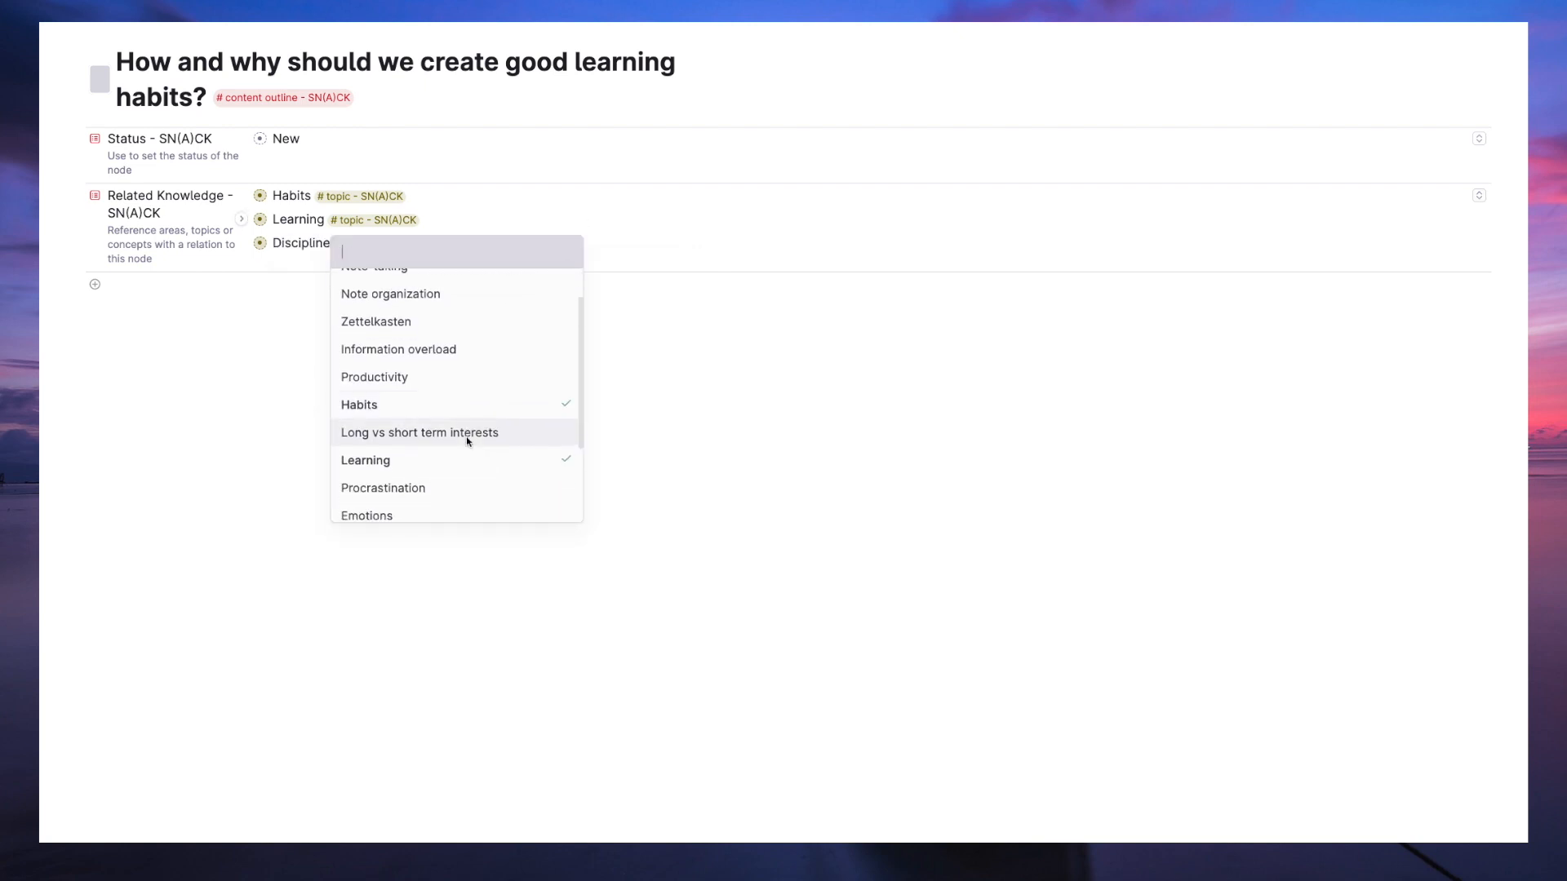
{"action": "scroll", "coordinate": [467, 441], "scroll_direction": "down", "scroll_amount": 1}
{"action": "left_click", "coordinate": [459, 432]}
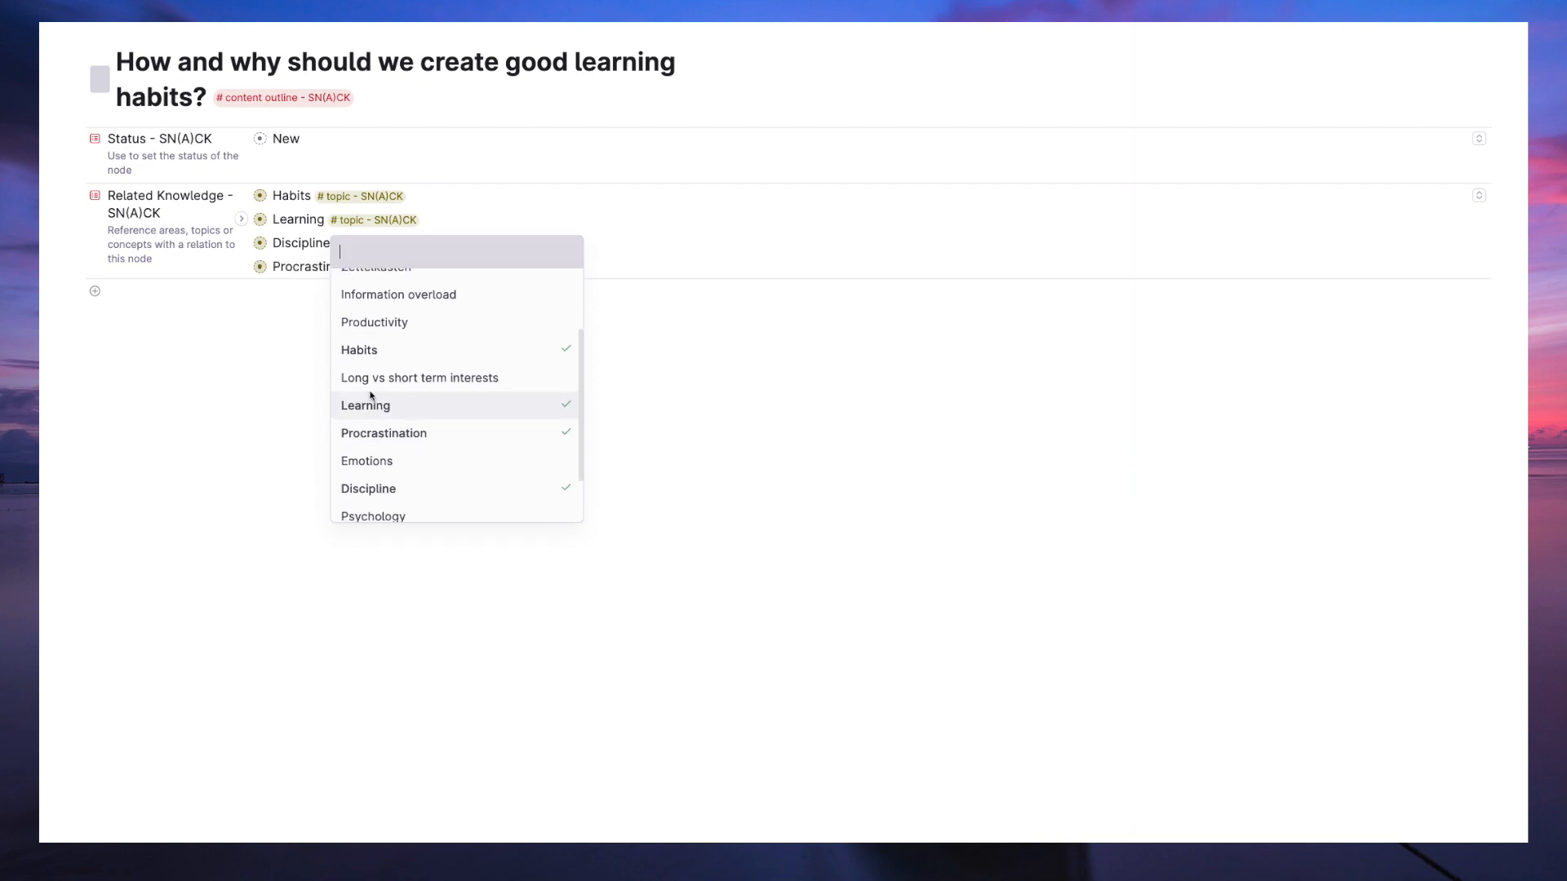
Insert a reference to the synthesis note on building strong habits in the outline body, below the related knowledge.
{"action": "left_click", "coordinate": [205, 328]}
{"action": "type", "text": "@#"}
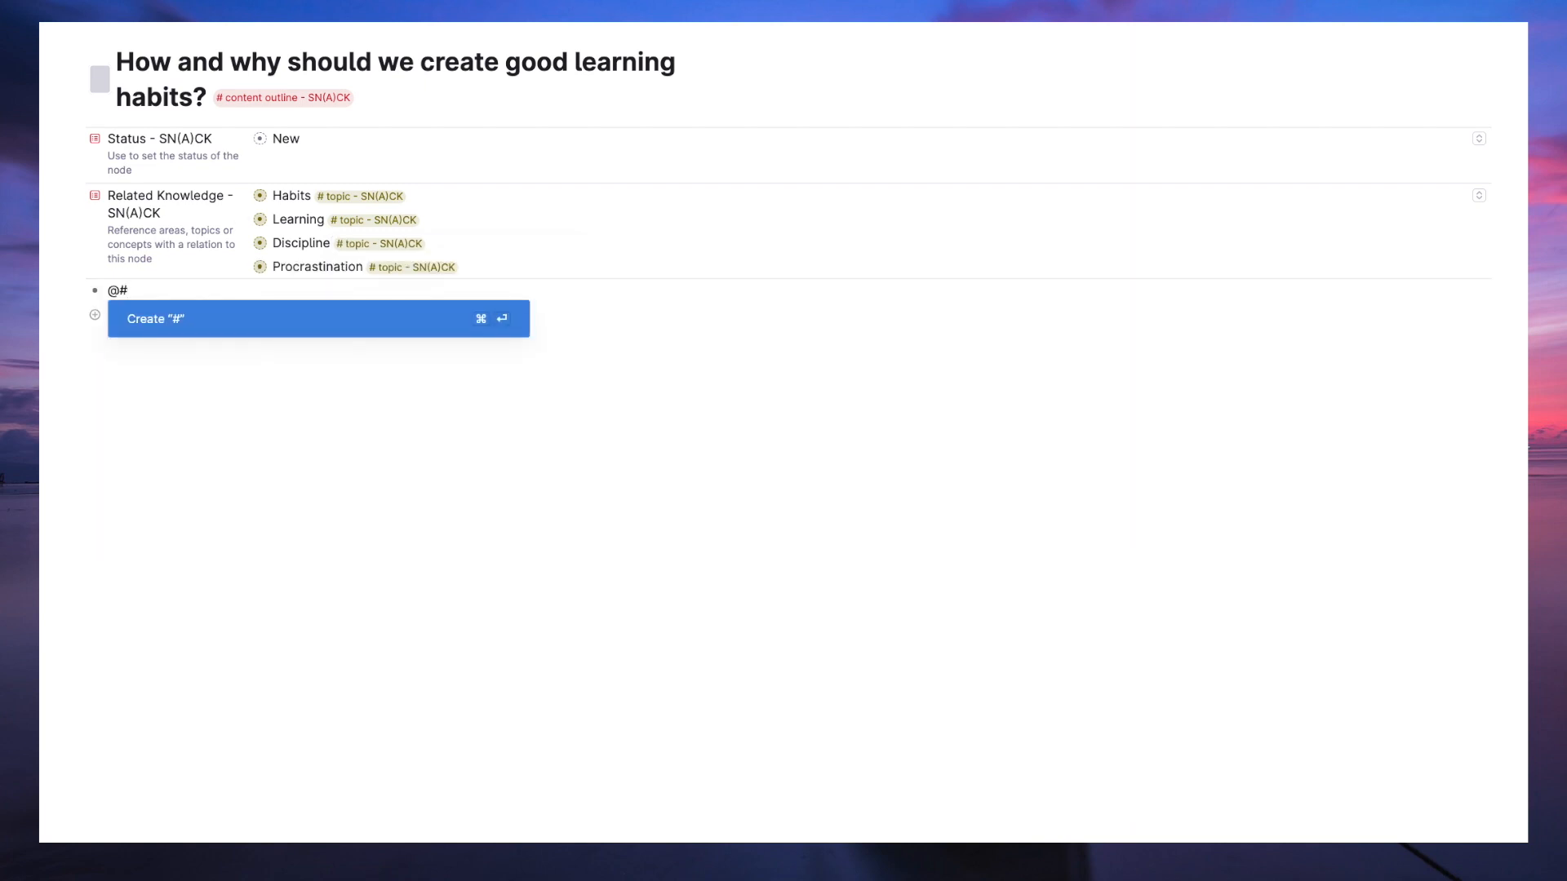
{"action": "type", "text": "synthesis habits"}
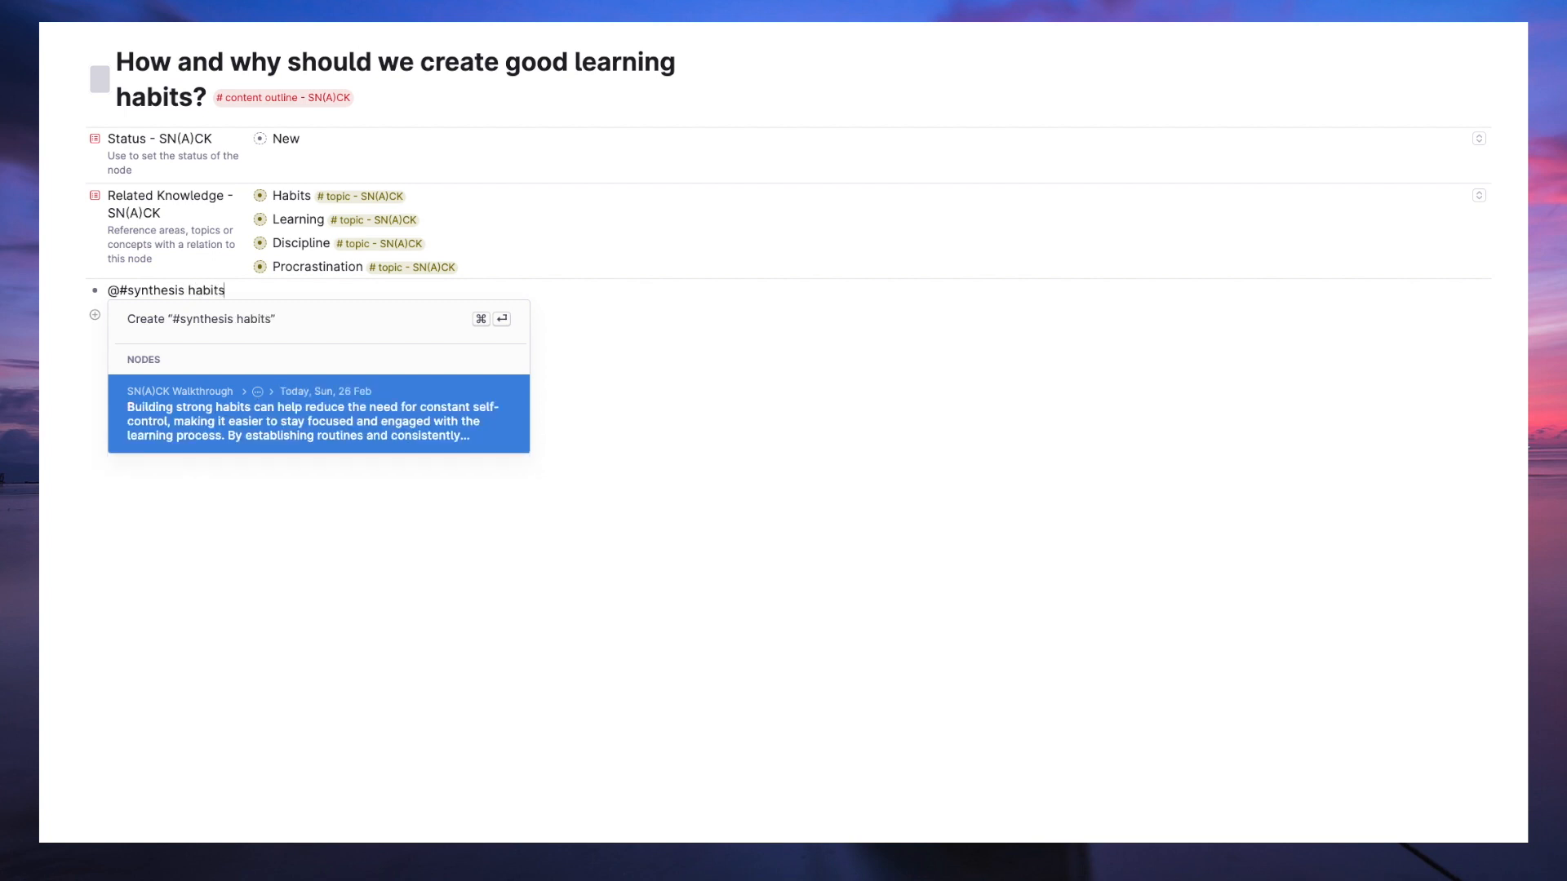
{"action": "key", "text": "Return"}
{"action": "key", "text": "Down"}
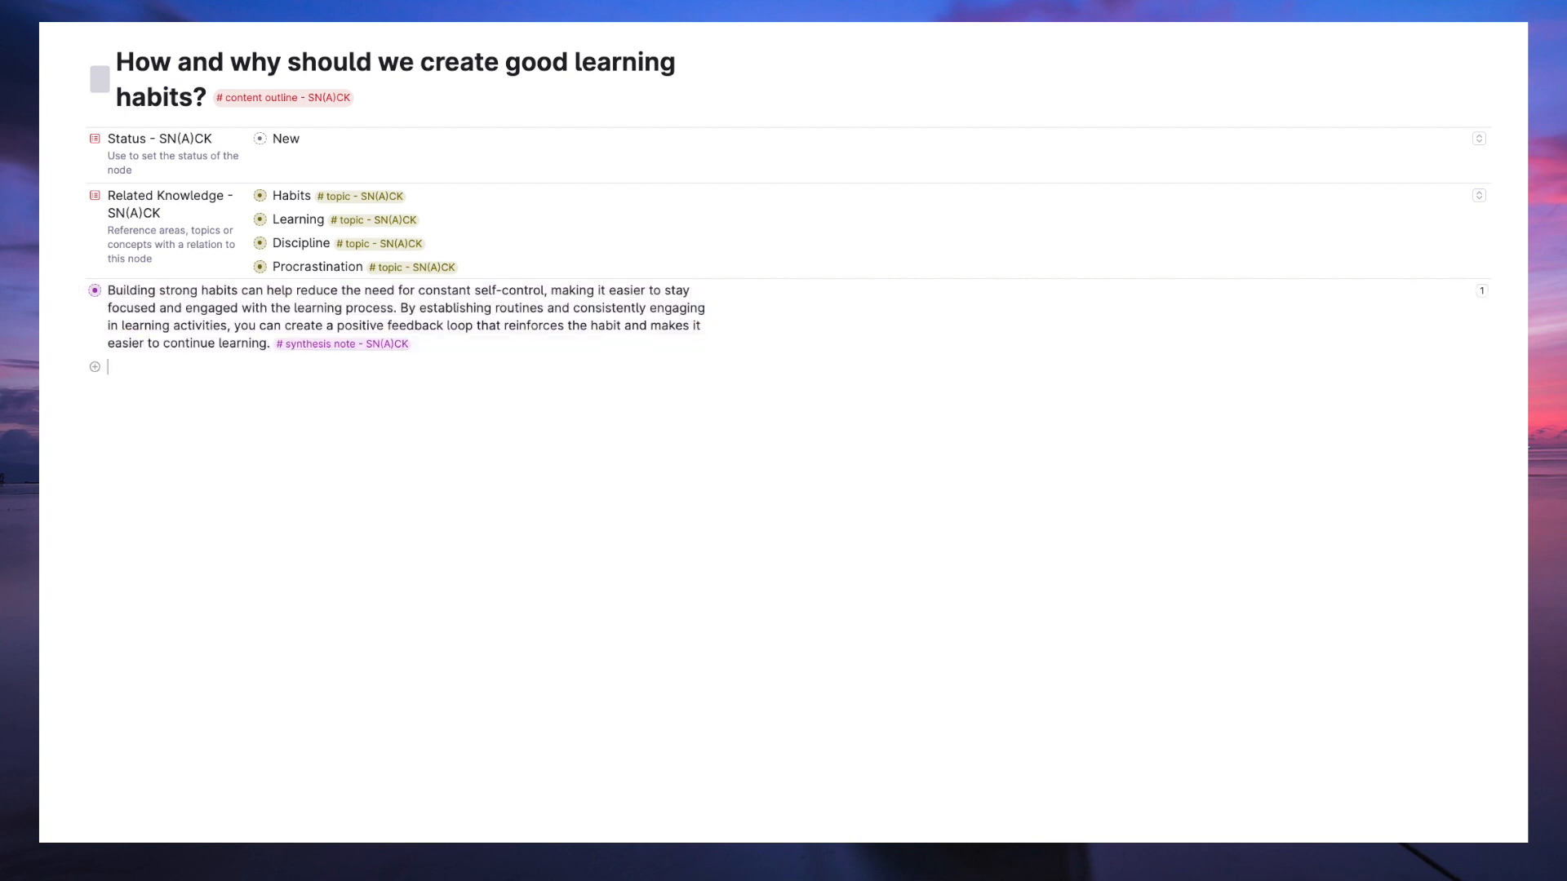
Write "Creation is the key to learning, but it us not easy to stay productive as a creator and hence we limit our learning." above the synthesis note.
{"action": "key", "text": "Up"}
{"action": "key", "text": "Return"}
{"action": "key", "text": "Return"}
{"action": "key", "text": "Up"}
{"action": "key", "text": "Up"}
{"action": "type", "text": "Creation is the key to learning, but it us not always"}
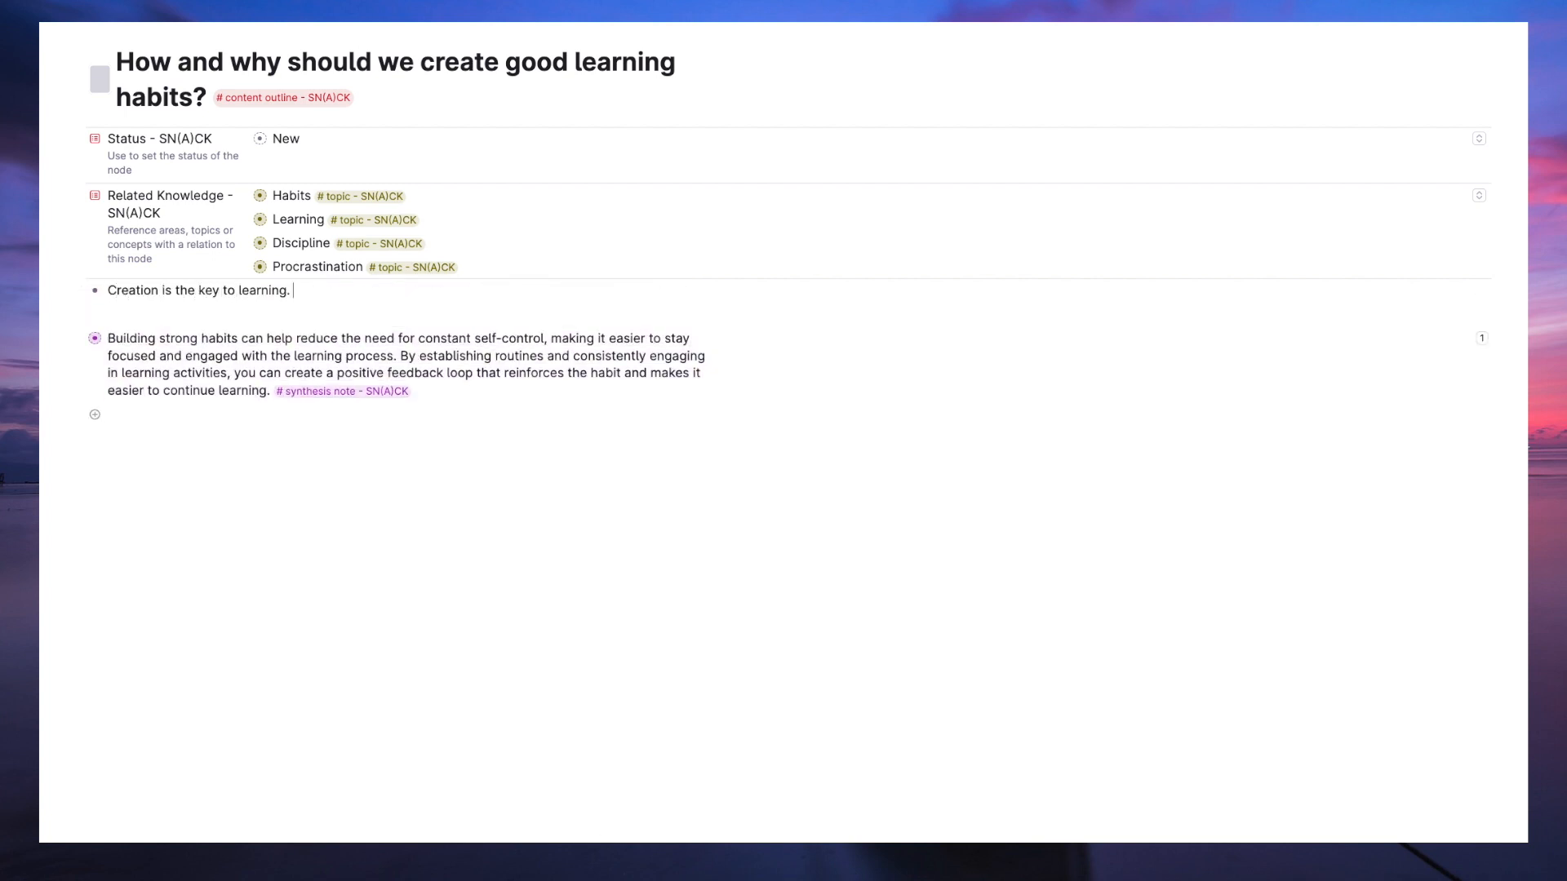
{"action": "key", "text": "ctrl+shift+Left"}
{"action": "type", "text": "easy to stay productibe"}
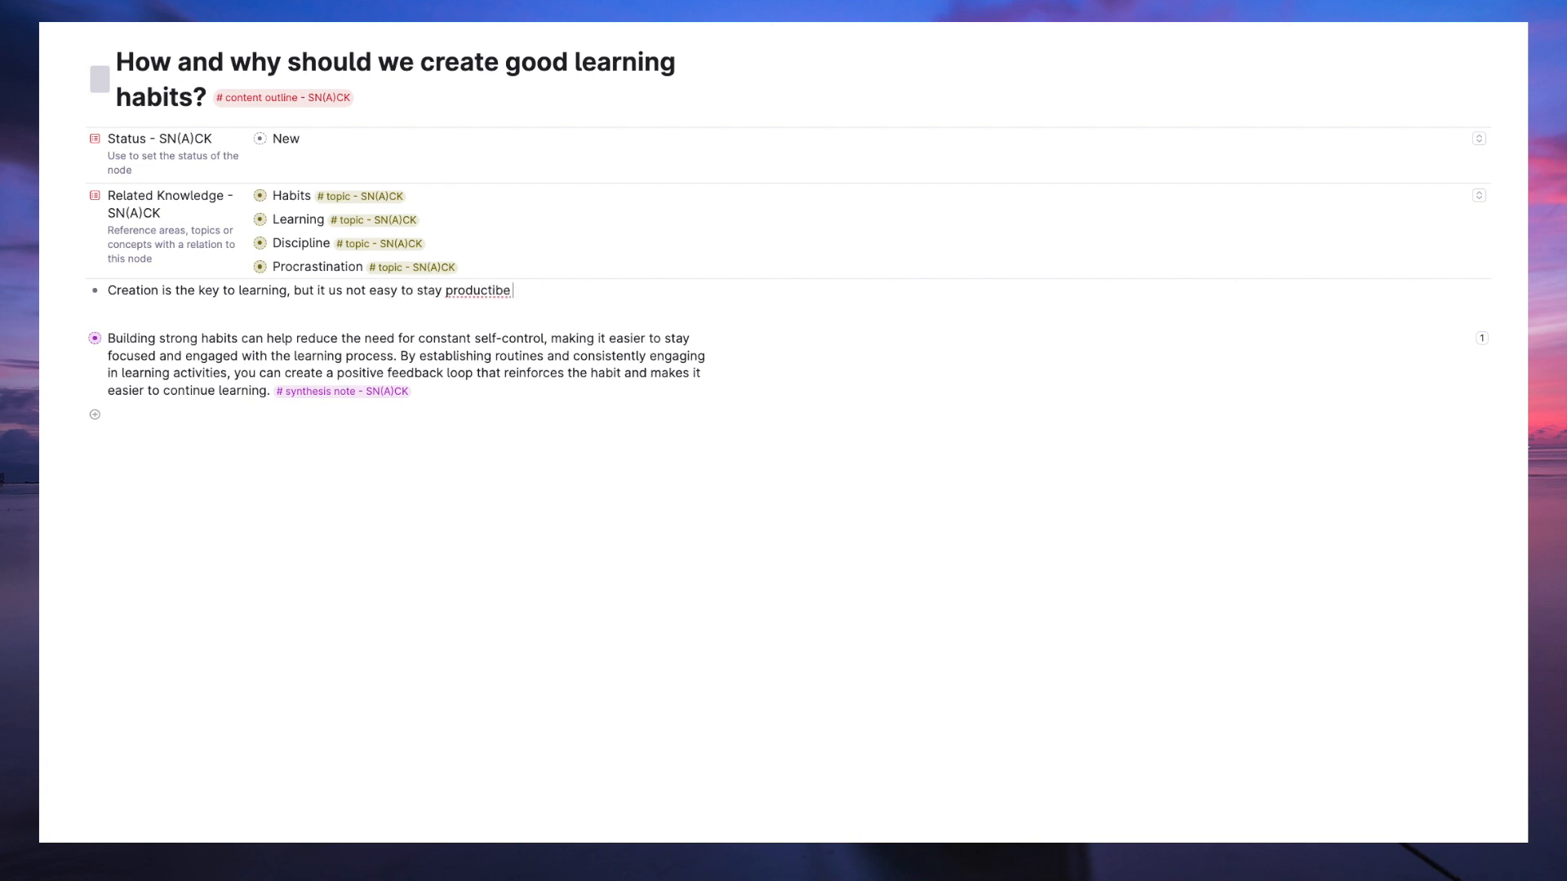
{"action": "type", "text": " as a creator and hende we limit our learning."}
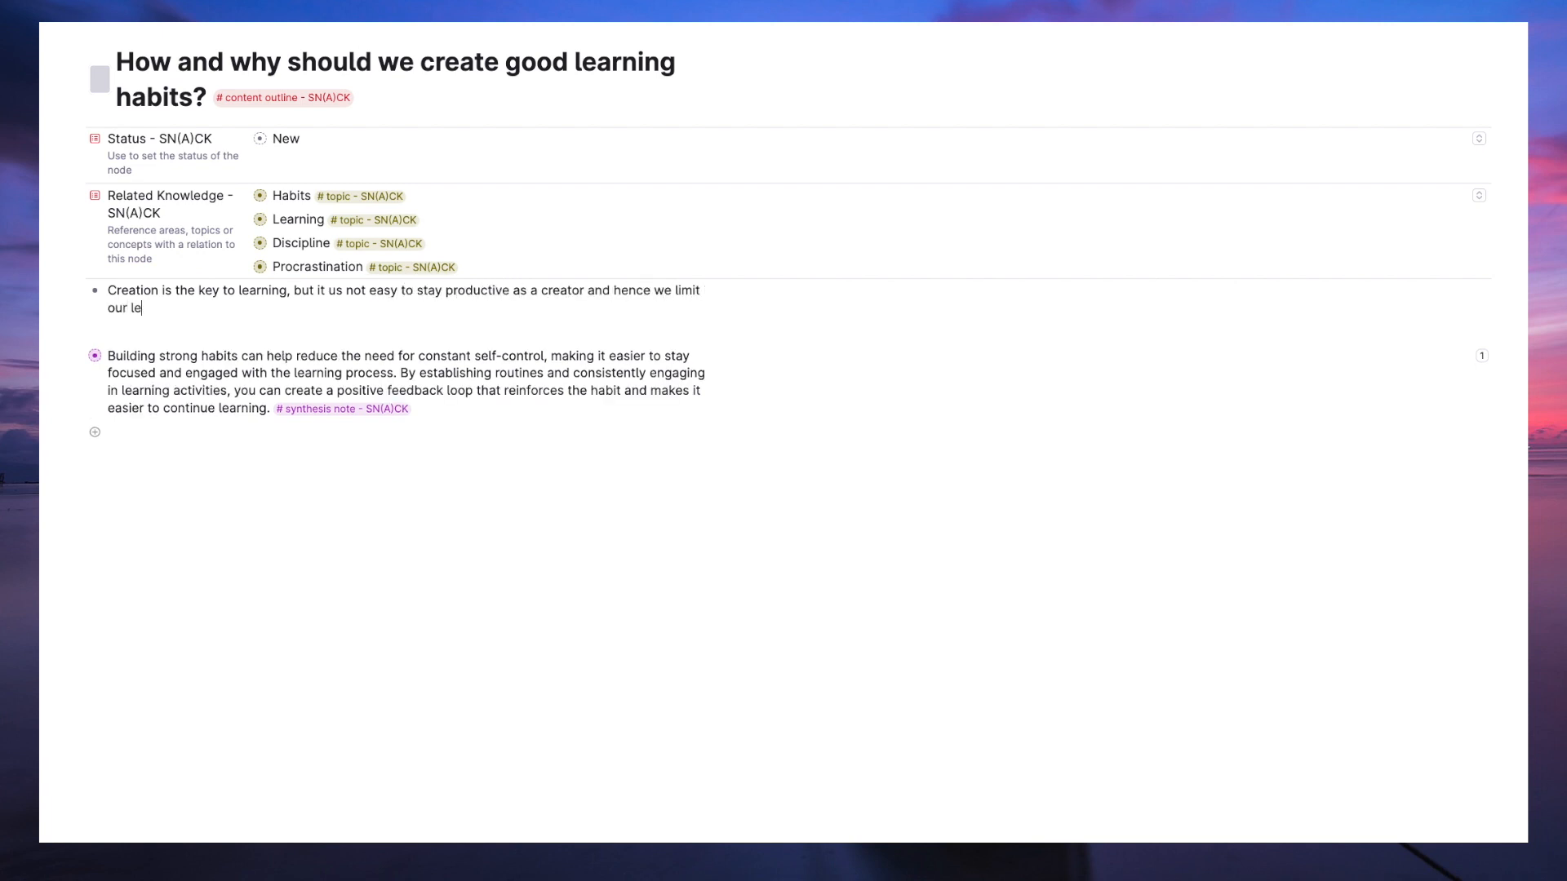
Insert a live search for nodes containing the text "procrastination" below the opening line.
{"action": "key", "text": "Return"}
{"action": "key", "text": "super+k"}
{"action": "type", "text": "find"}
{"action": "key", "text": "Return"}
{"action": "key", "text": "Down"}
{"action": "key", "text": "Down"}
{"action": "key", "text": "Down"}
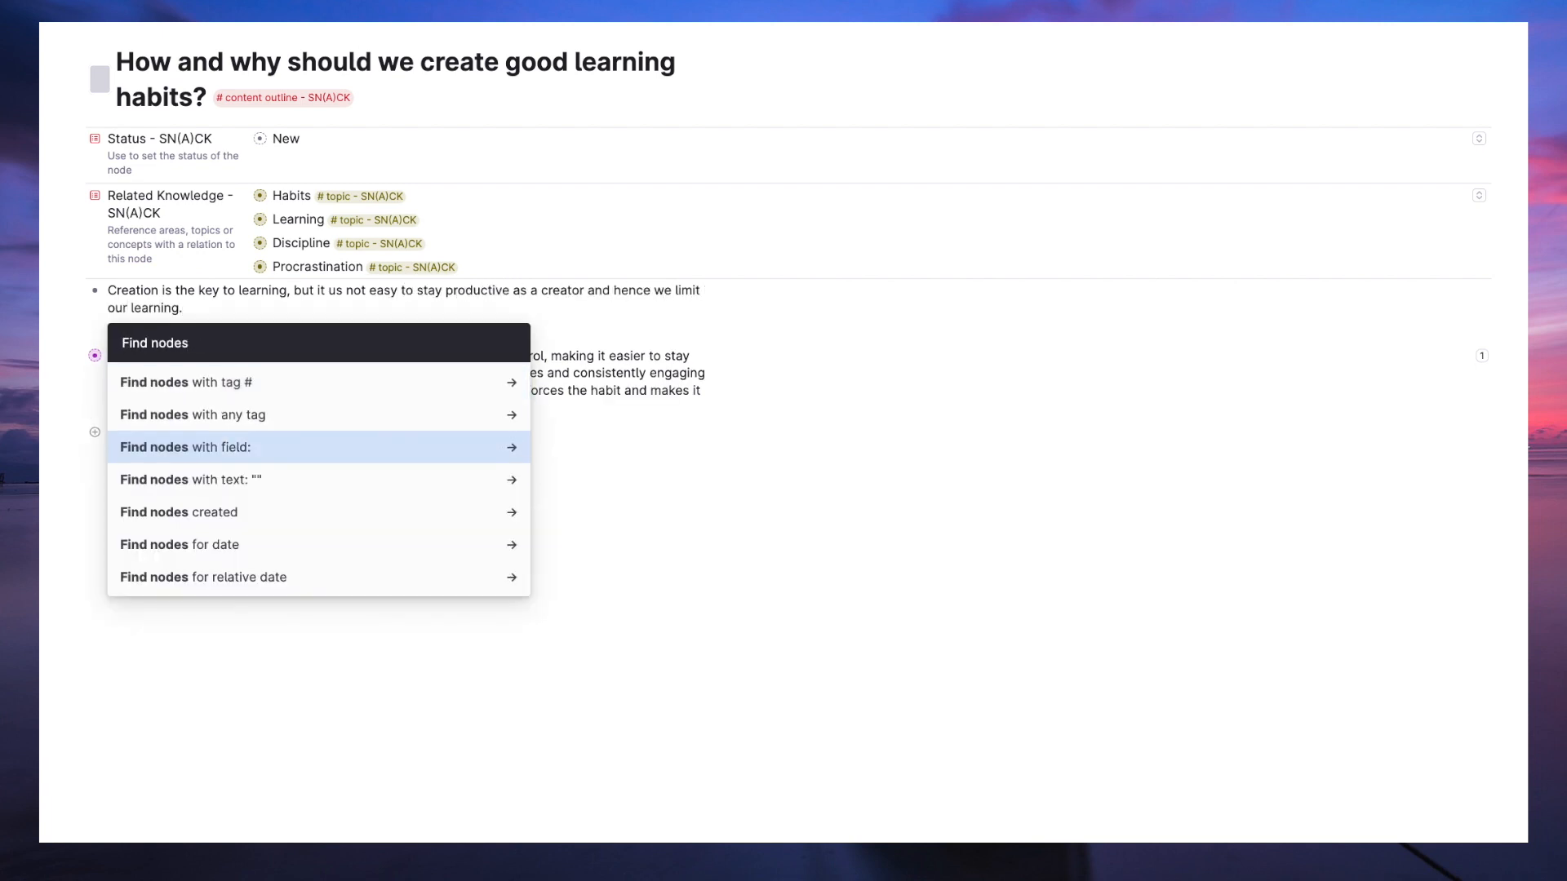
{"action": "key", "text": "Return"}
{"action": "type", "text": "procrastination"}
{"action": "key", "text": "Return"}
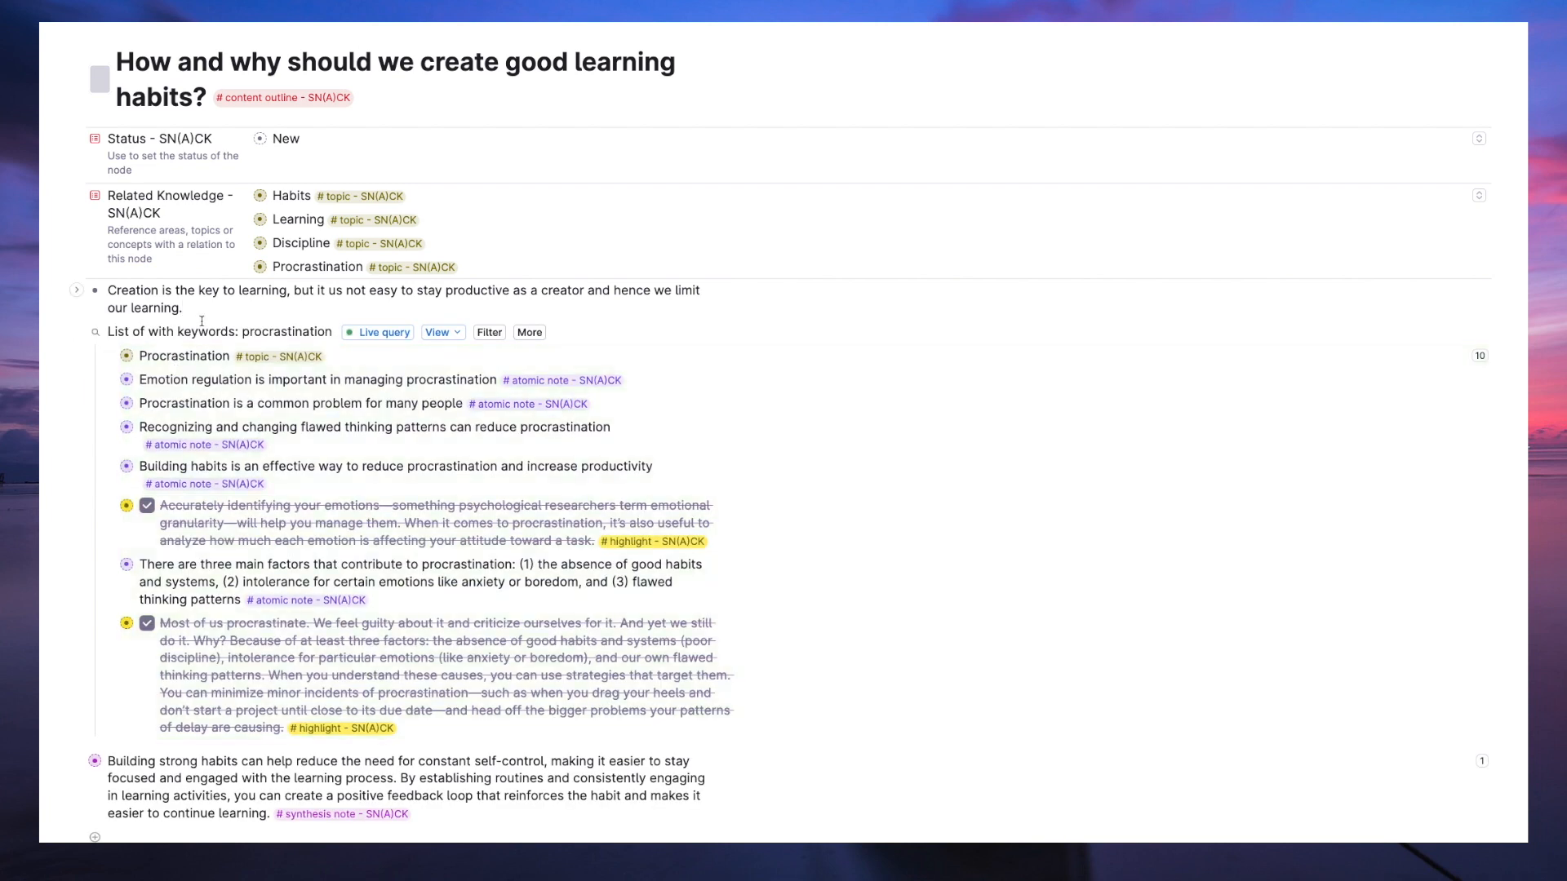
Bring the atomic notes on procrastination being a common problem and habits reducing procrastination from the search results into the outline, and delete the search.
{"action": "left_click", "coordinate": [217, 468]}
{"action": "key", "text": "shift+Tab"}
{"action": "left_click", "coordinate": [226, 404]}
{"action": "key", "text": "shift+Tab"}
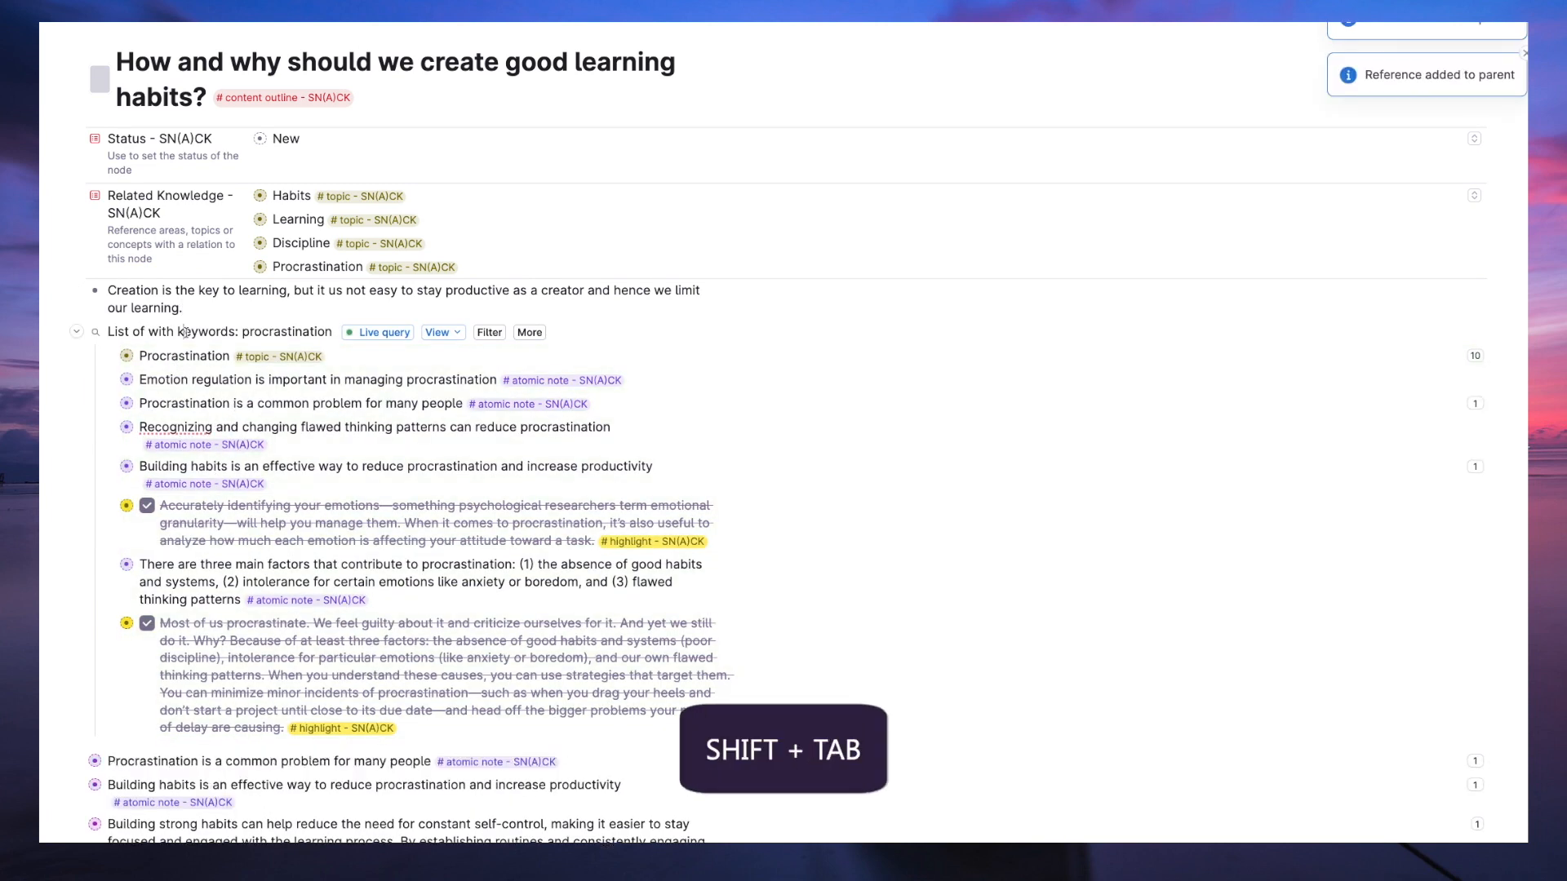
{"action": "left_click", "coordinate": [184, 332]}
{"action": "key", "text": "super+shift+BackSpace"}
Add the line "But both building habits and actively learning requires effort" between the two atomic notes and the synthesis note.
{"action": "key", "text": "Down"}
{"action": "key", "text": "Return"}
{"action": "type", "text": "But both building habits and actively learning requ"}
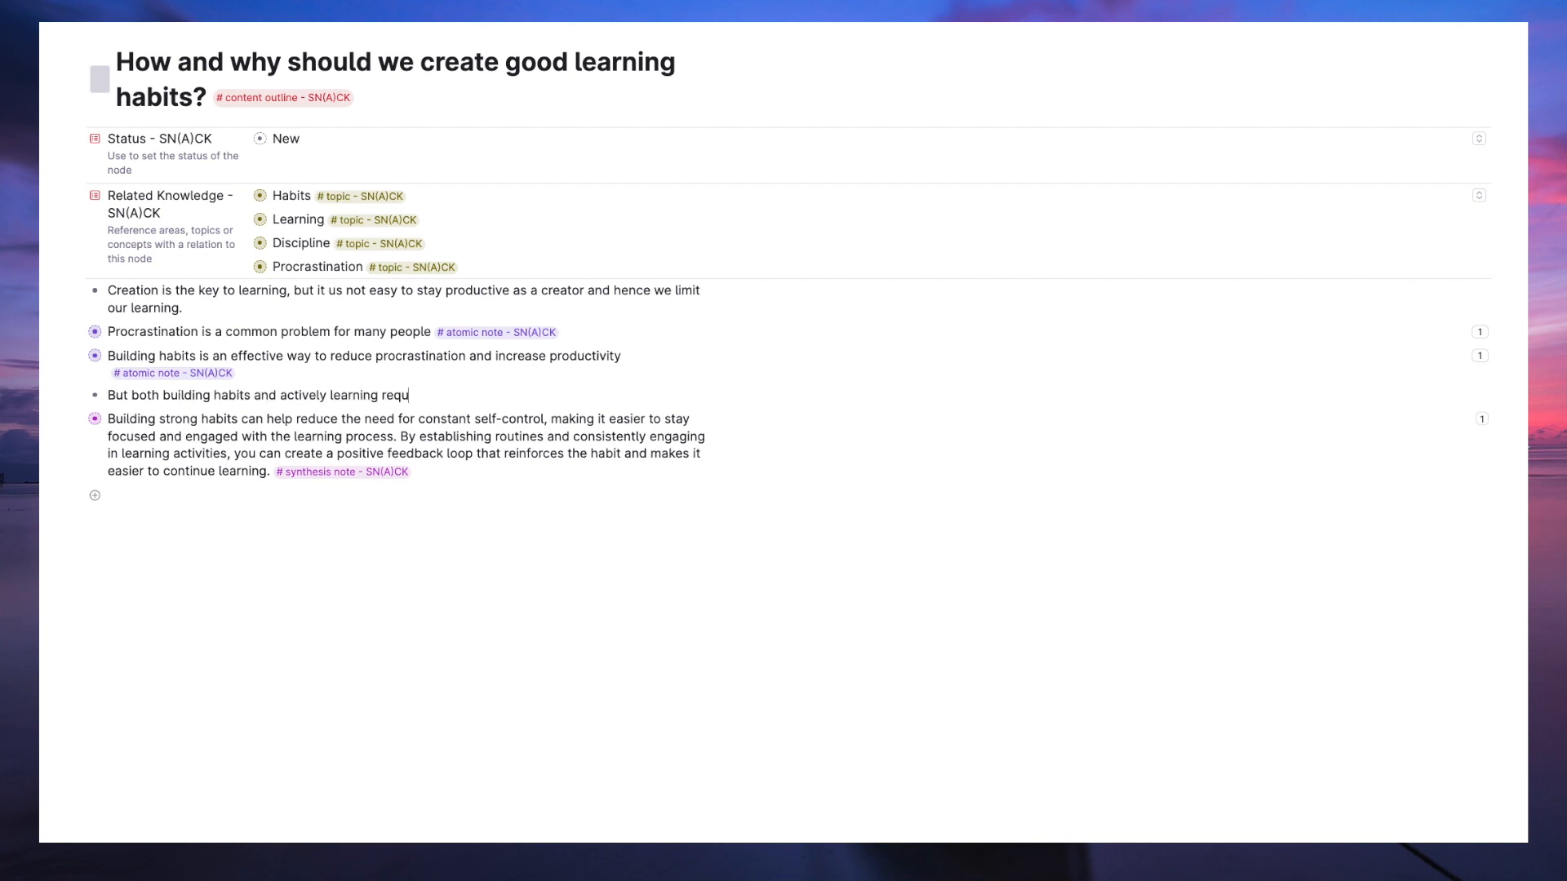
{"action": "type", "text": "ires effort"}
Reference the atomic note "Learning requires effort because active thinking and understanding is necessary" below the line about effort.
{"action": "key", "text": "Return"}
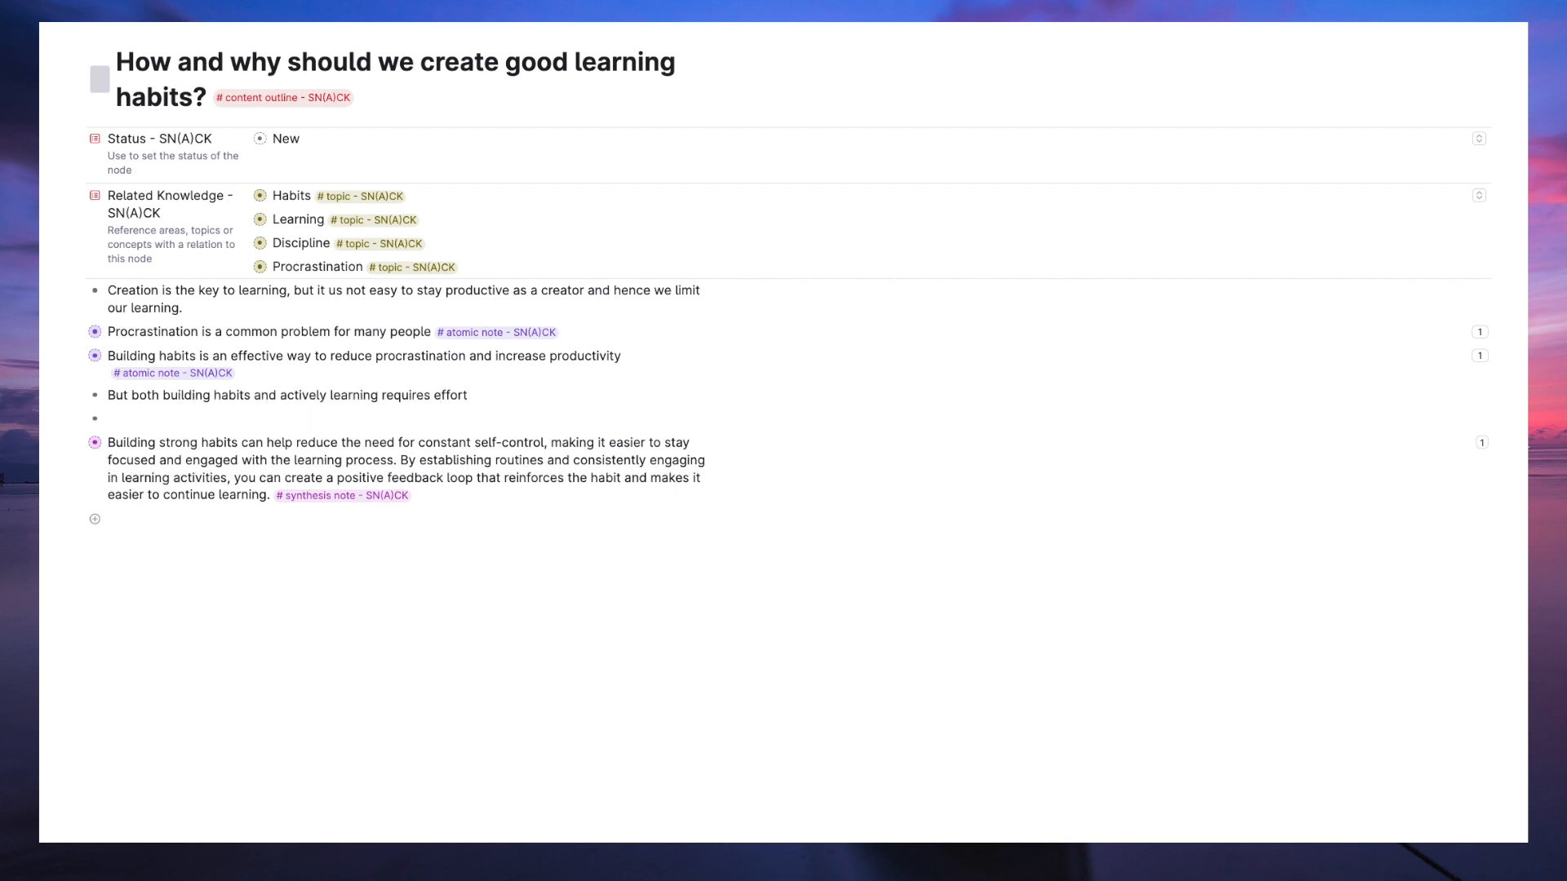
{"action": "type", "text": "@effort"}
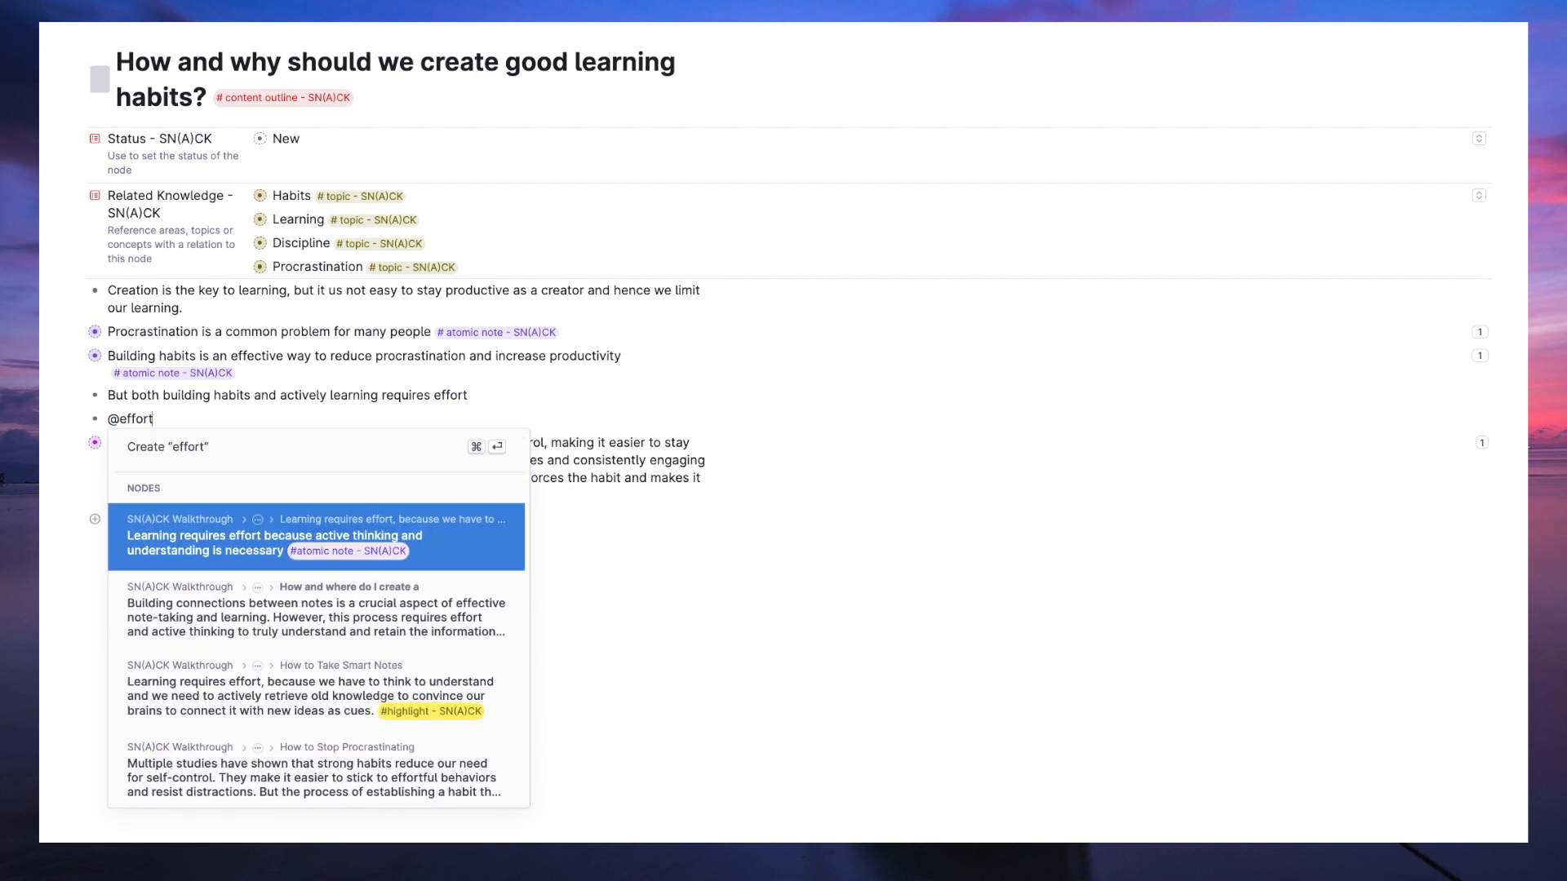
{"action": "key", "text": "Return"}
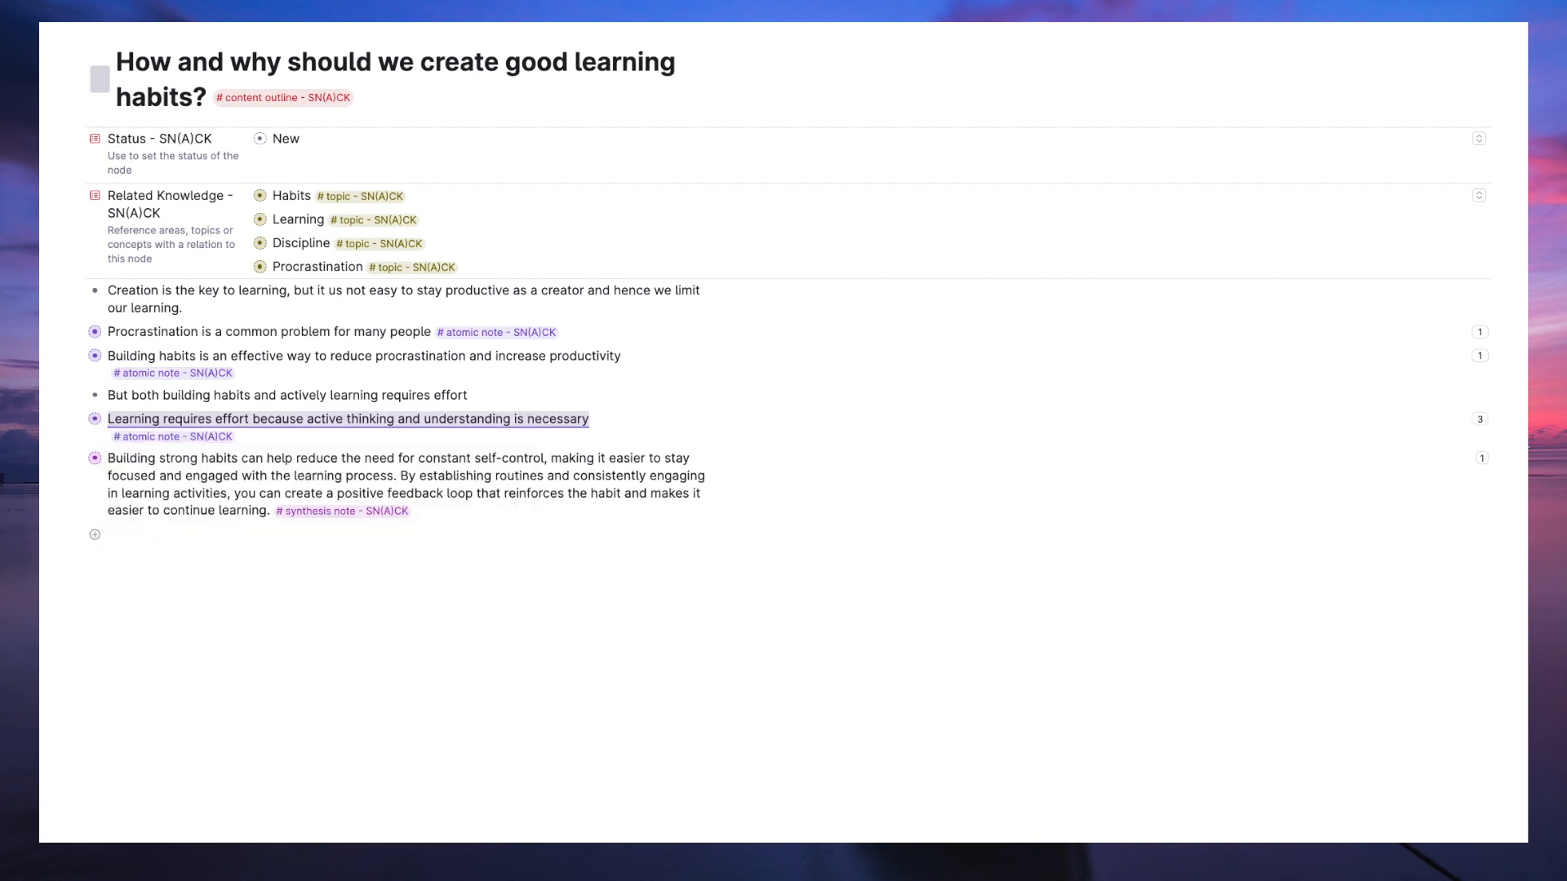
Find the atomic note on three main factors of procrastination in the Habits topic's Related Notes and paste its reference above the synthesis note.
{"action": "left_click", "coordinate": [242, 196]}
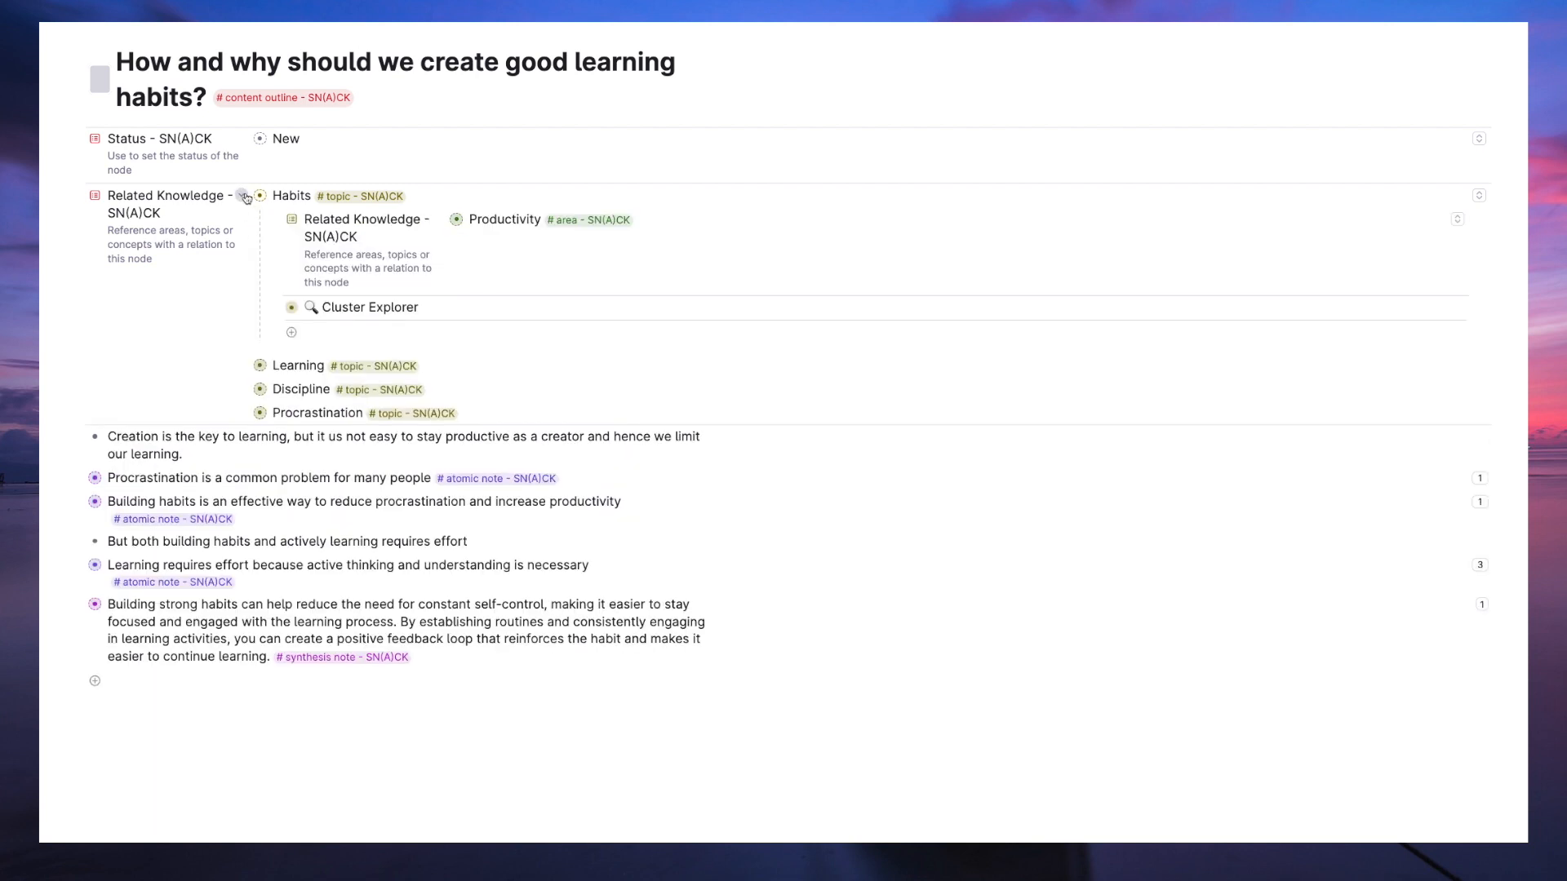
{"action": "left_click", "coordinate": [274, 310]}
{"action": "scroll", "coordinate": [376, 294], "scroll_direction": "down", "scroll_amount": 2}
{"action": "left_click", "coordinate": [483, 247]}
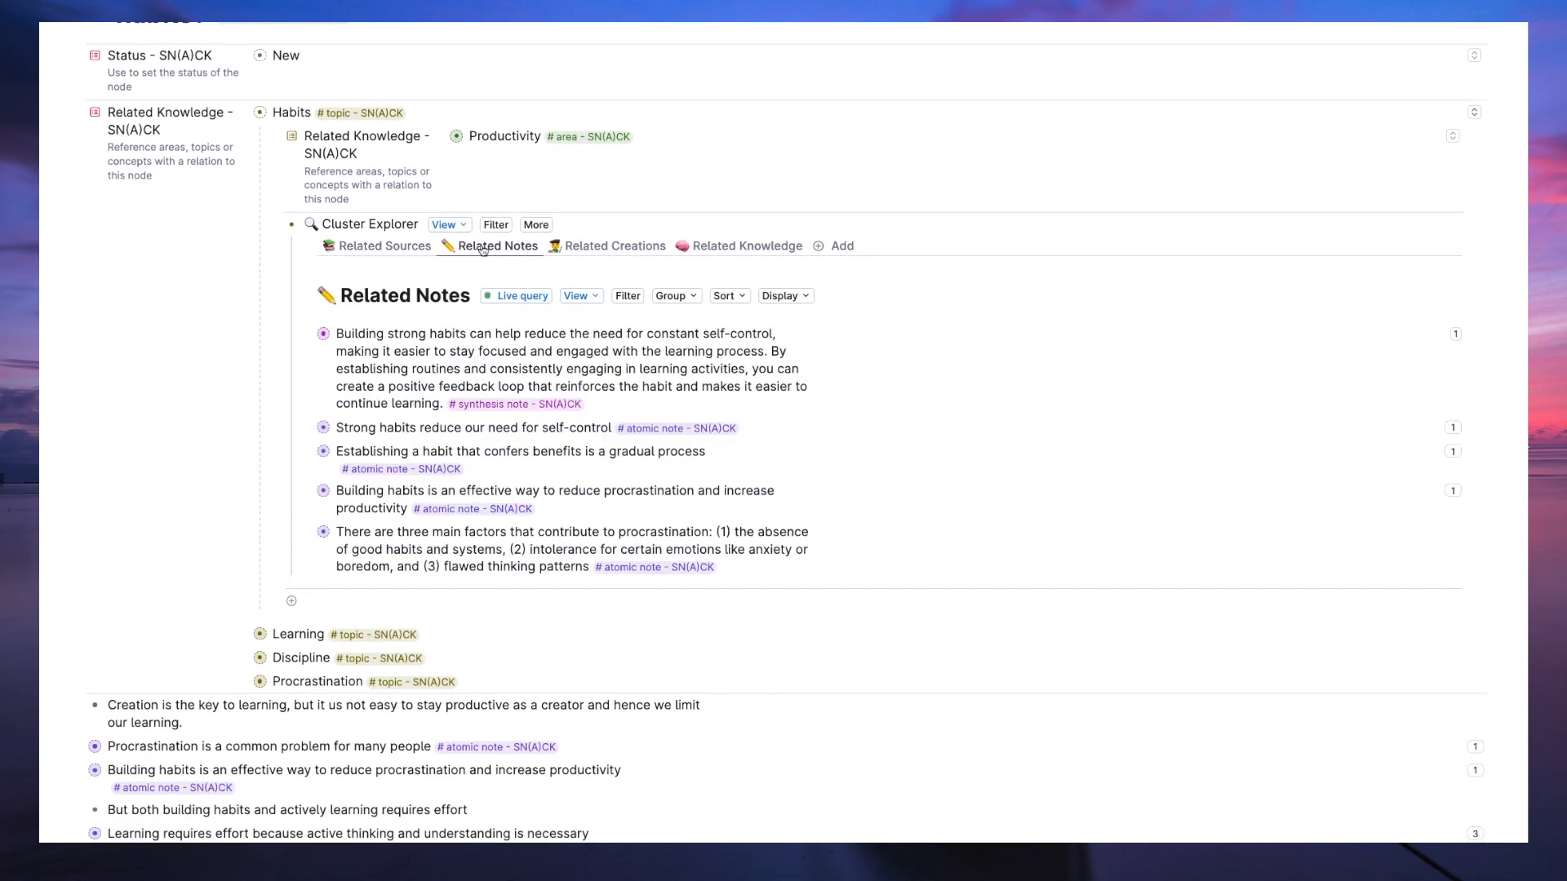
{"action": "scroll", "coordinate": [392, 459], "scroll_direction": "down", "scroll_amount": 2}
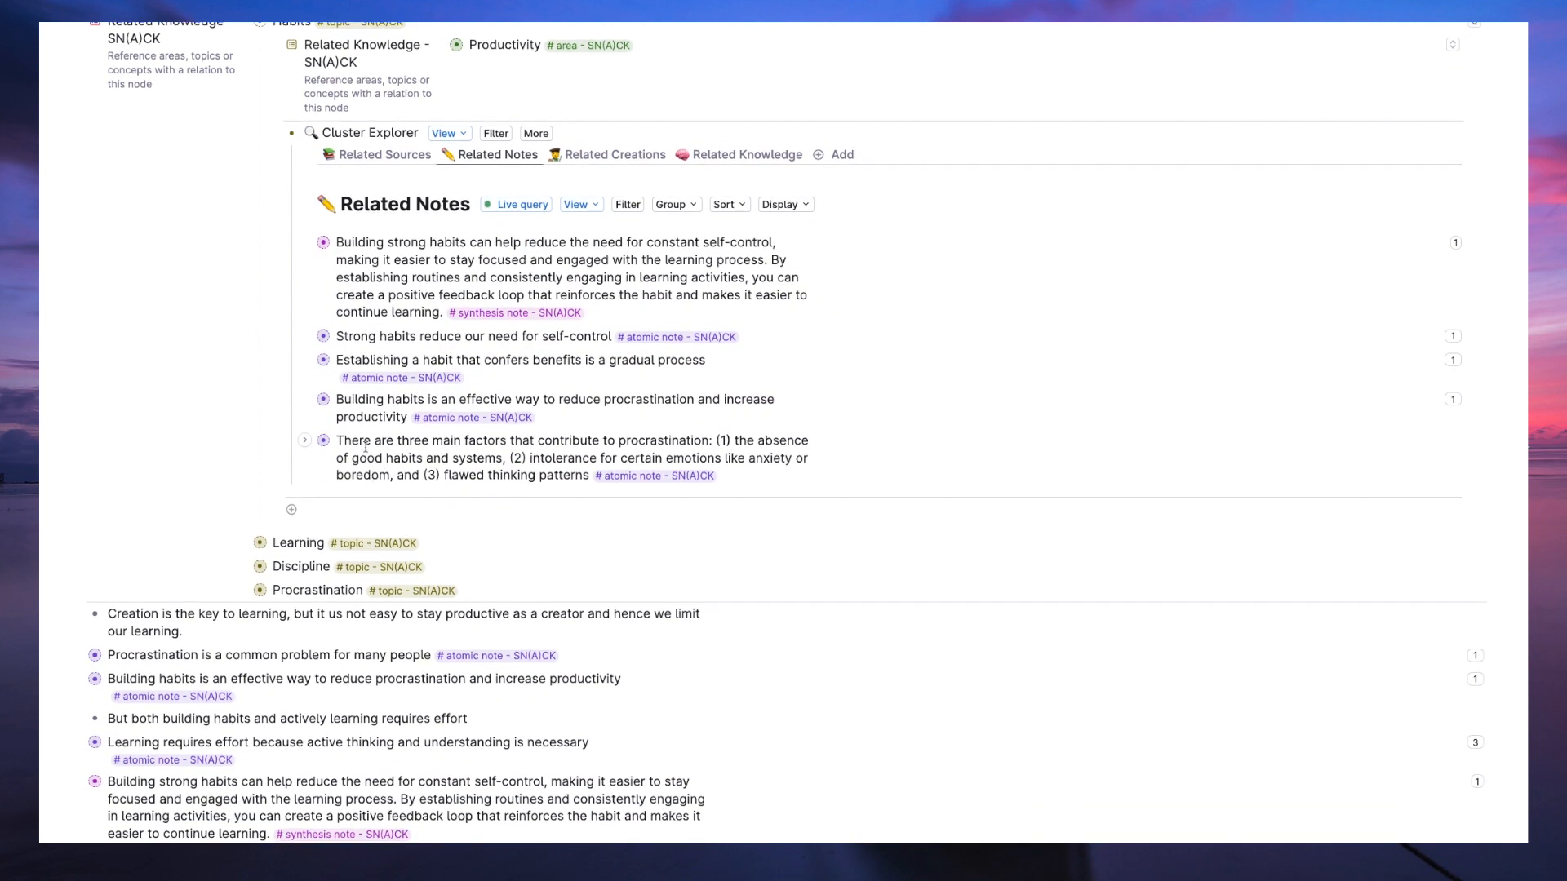
{"action": "key", "text": "super+c"}
{"action": "key", "text": "Return"}
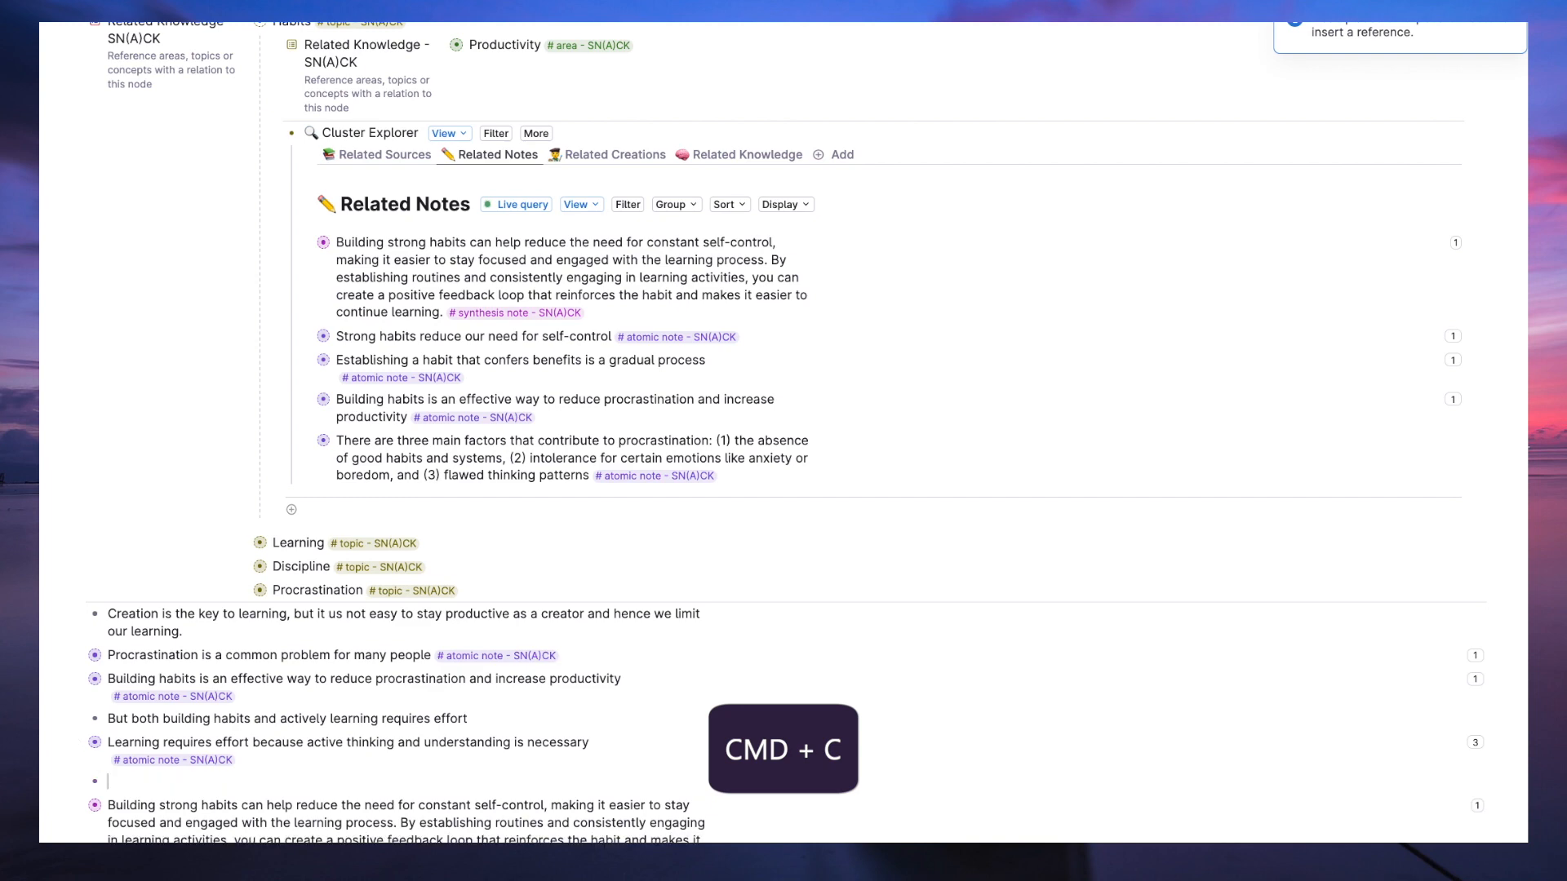
{"action": "key", "text": "super+v"}
Collapse the Cluster Explorer and the Habits topic in the related knowledge.
{"action": "scroll", "coordinate": [281, 351], "scroll_direction": "down", "scroll_amount": 2}
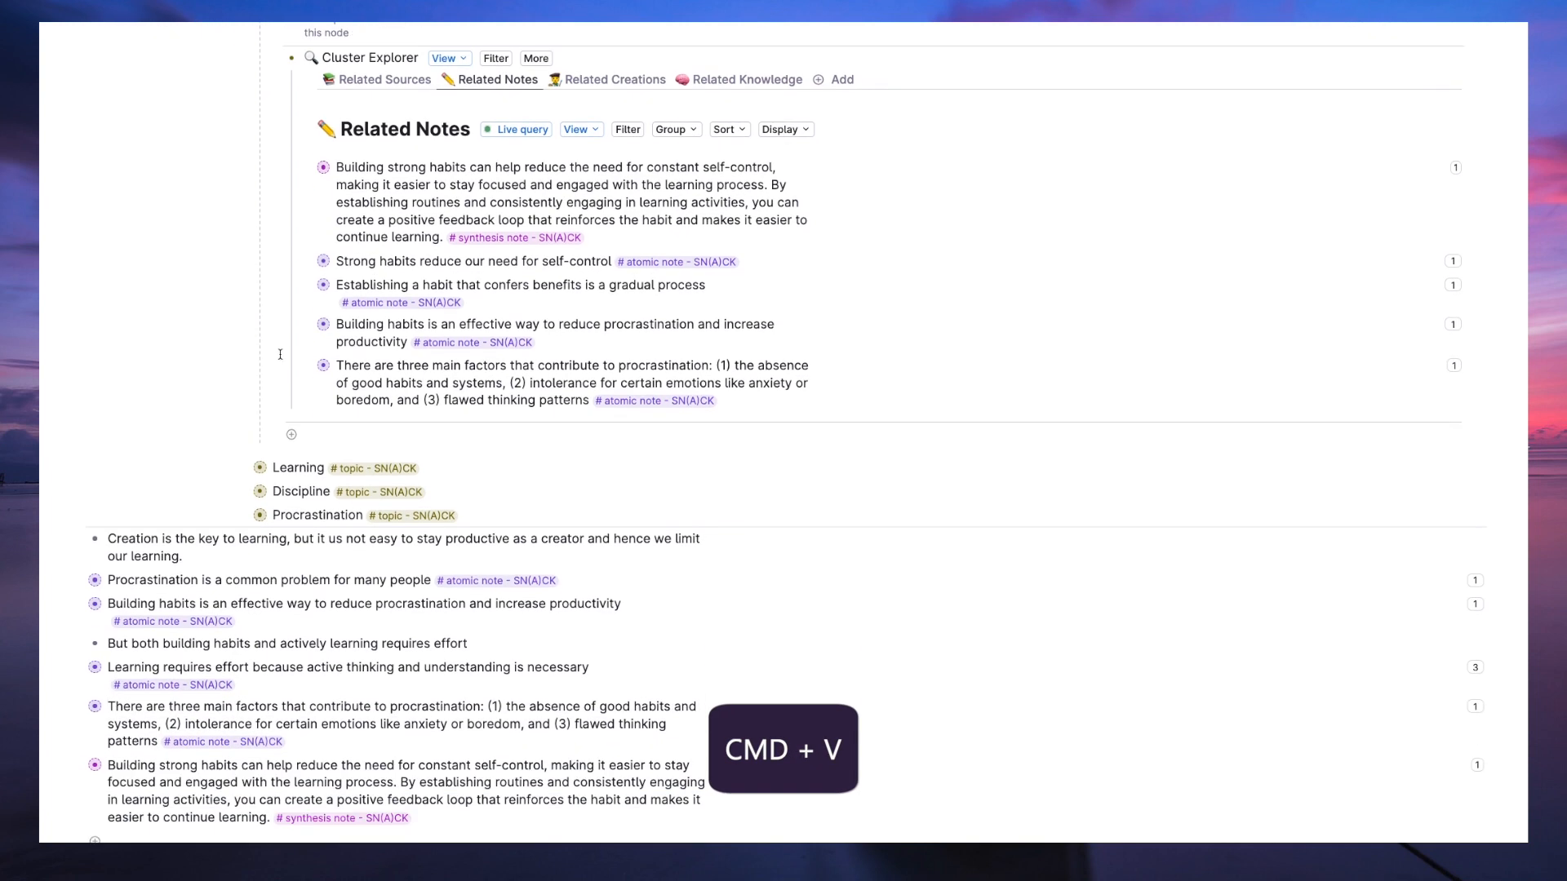
{"action": "scroll", "coordinate": [285, 343], "scroll_direction": "up", "scroll_amount": 3}
{"action": "left_click", "coordinate": [273, 176]}
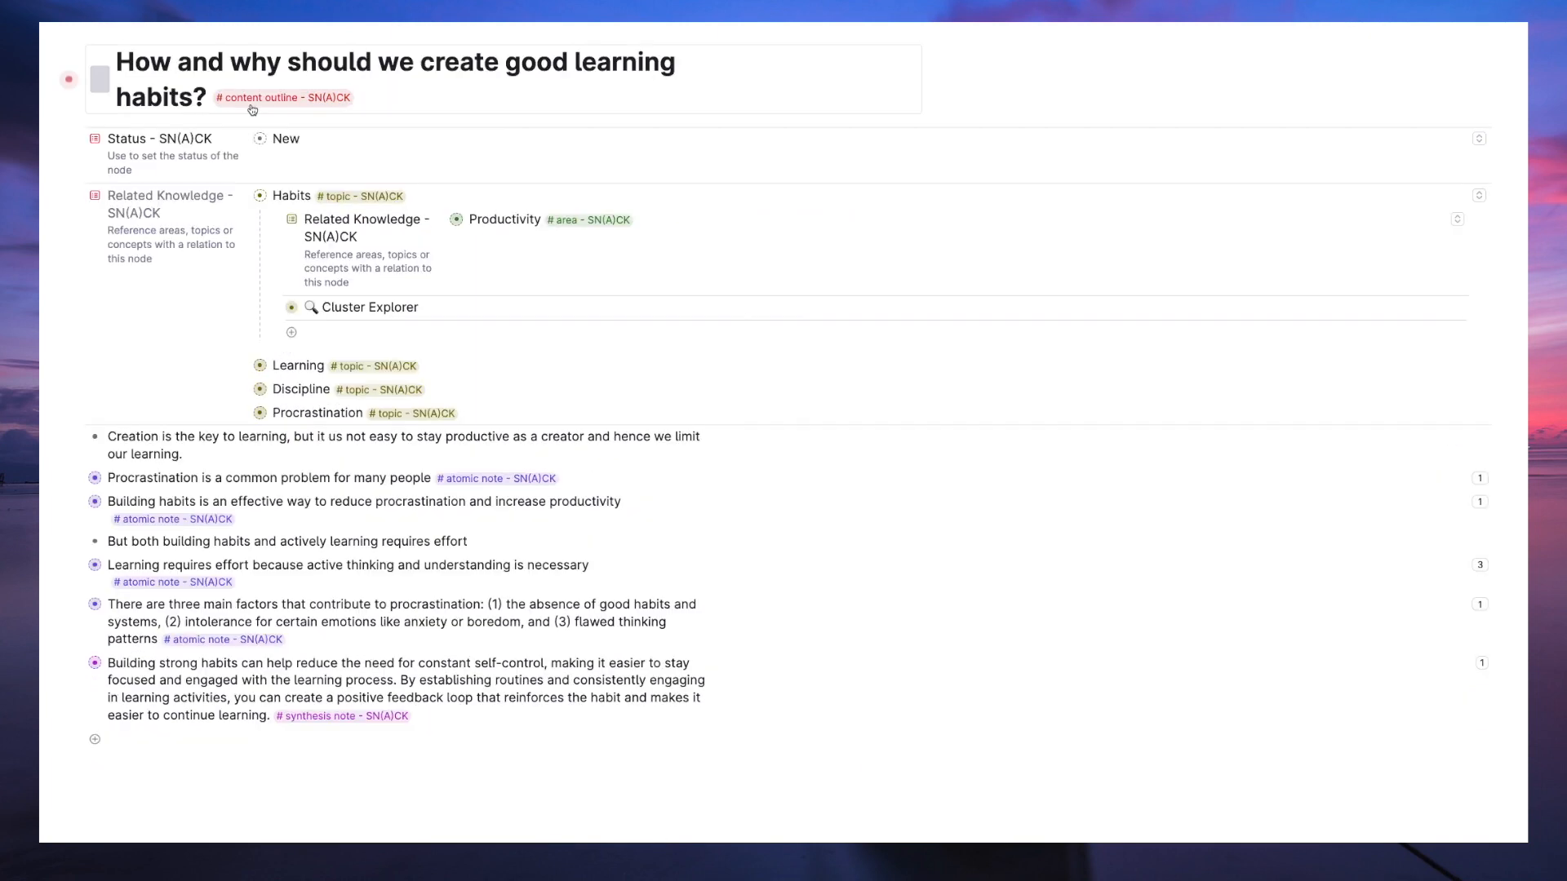
{"action": "left_click", "coordinate": [244, 197]}
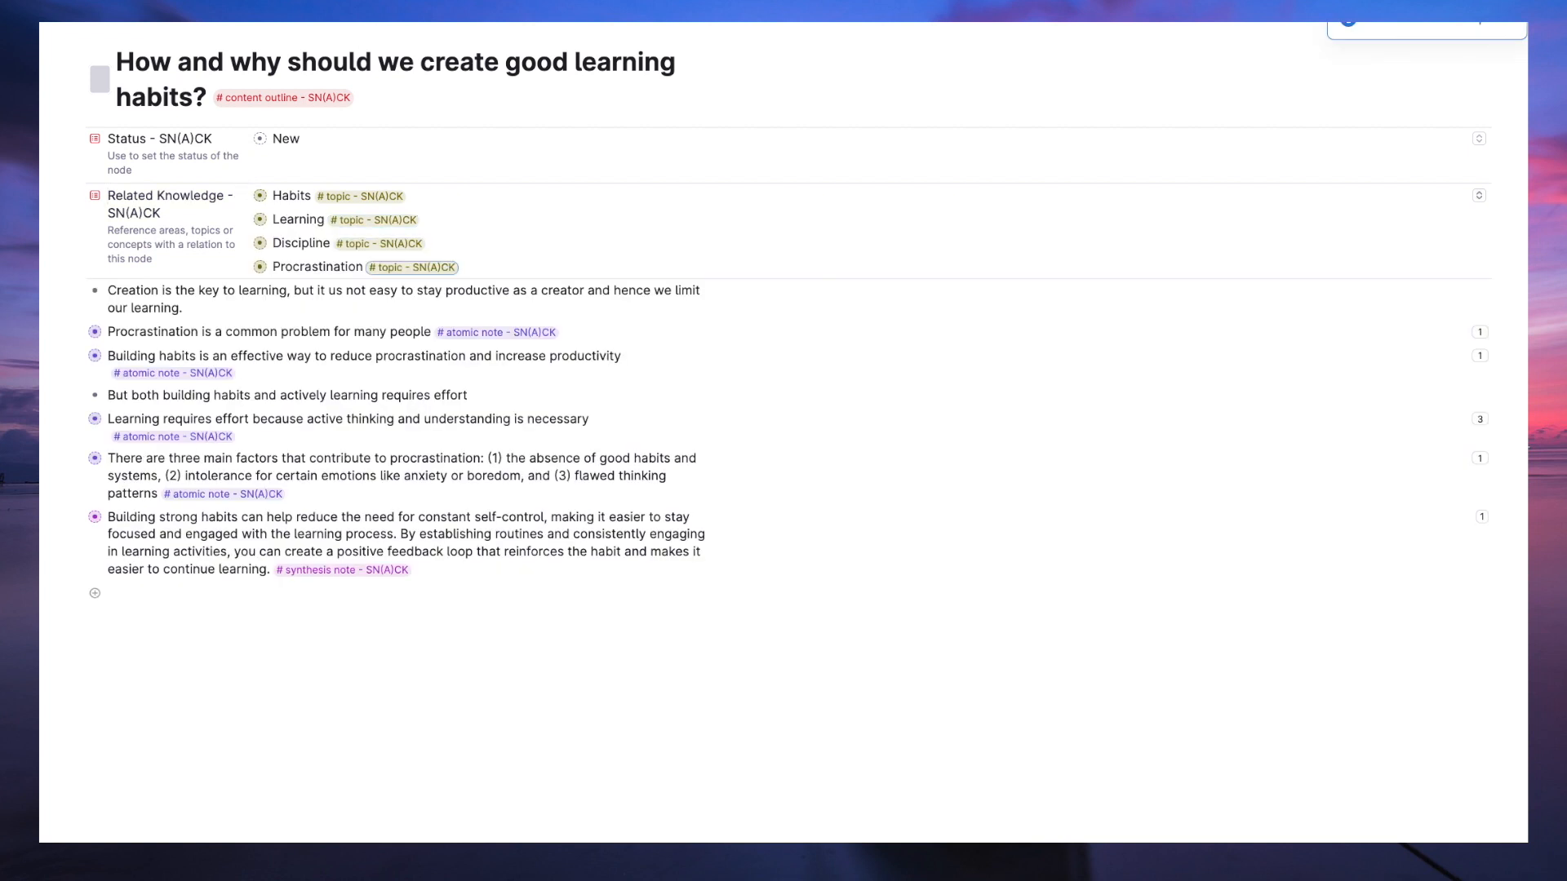
Move the note on the three main factors of procrastination up, above the line "But both building habits and actively learning requires effort".
{"action": "key", "text": "super+shift+Up"}
{"action": "key", "text": "super+shift+Up"}
{"action": "key", "text": "super+shift+Up"}
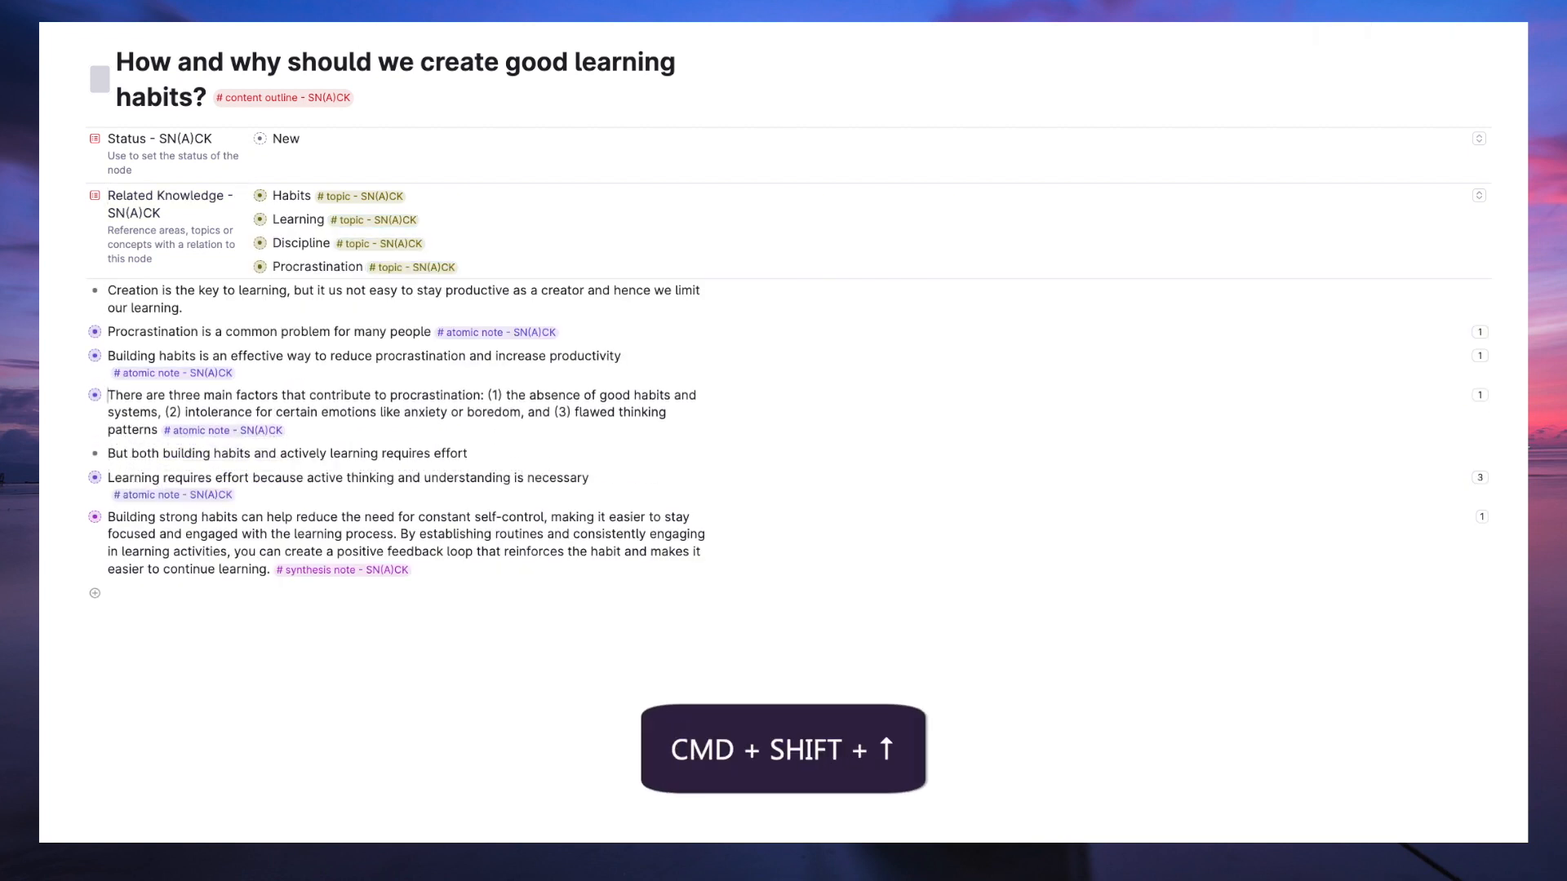